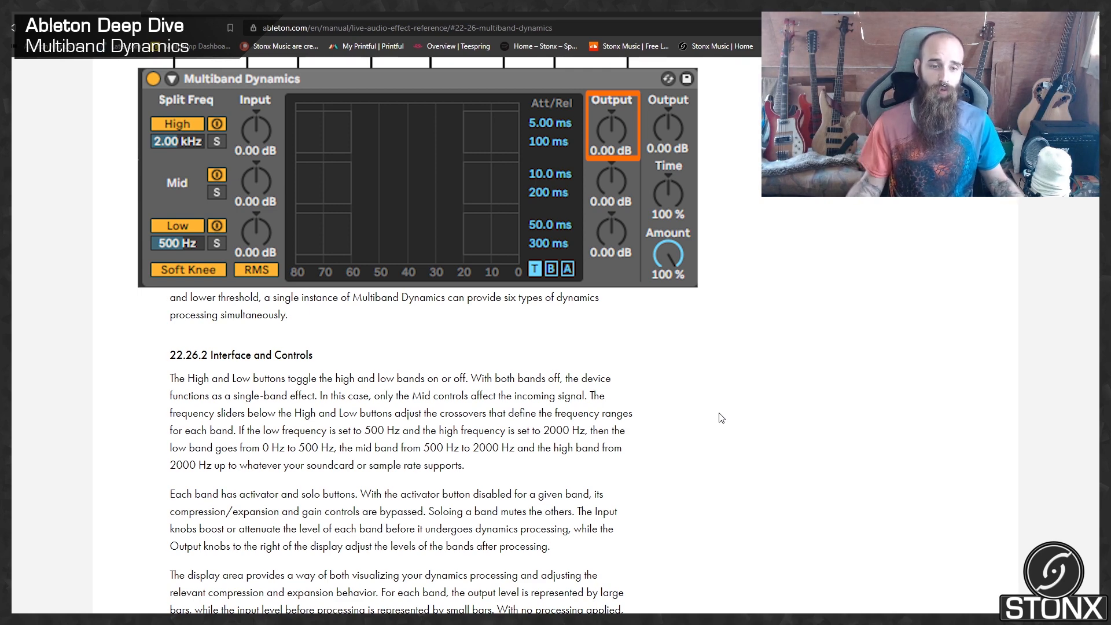
# Read the manual's Interface and Controls section for Multiband Dynamics, covering bands, thresholds, attack and release, Soft Knee, RMS/Peak, Time and Amount
pyautogui.scroll(-3, 721, 418)
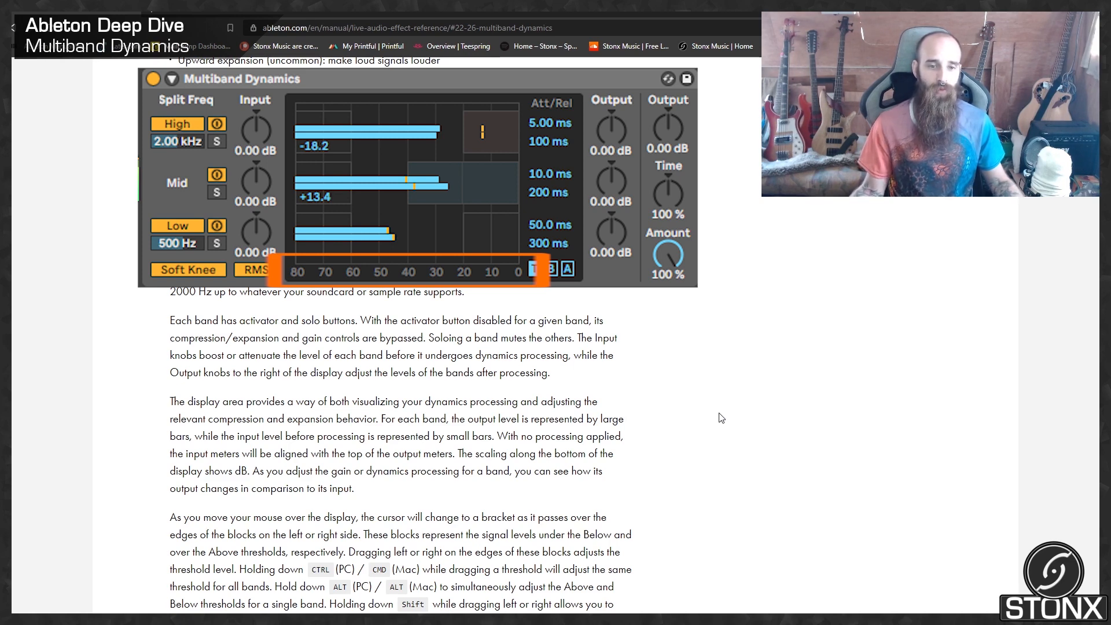
pyautogui.scroll(-2, 721, 418)
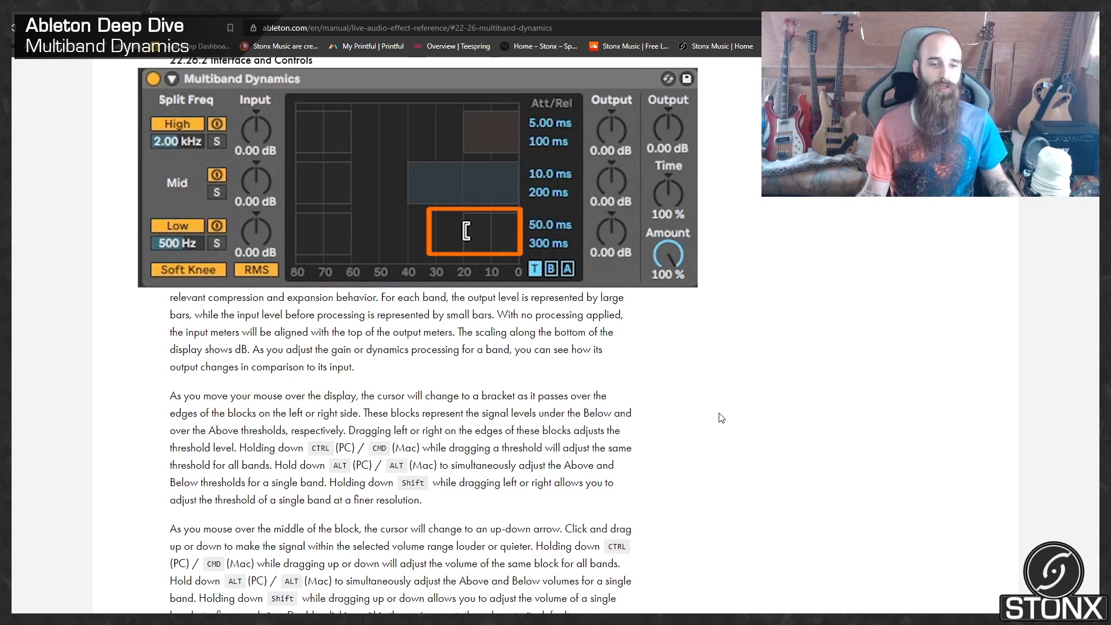
pyautogui.scroll(-2, 721, 417)
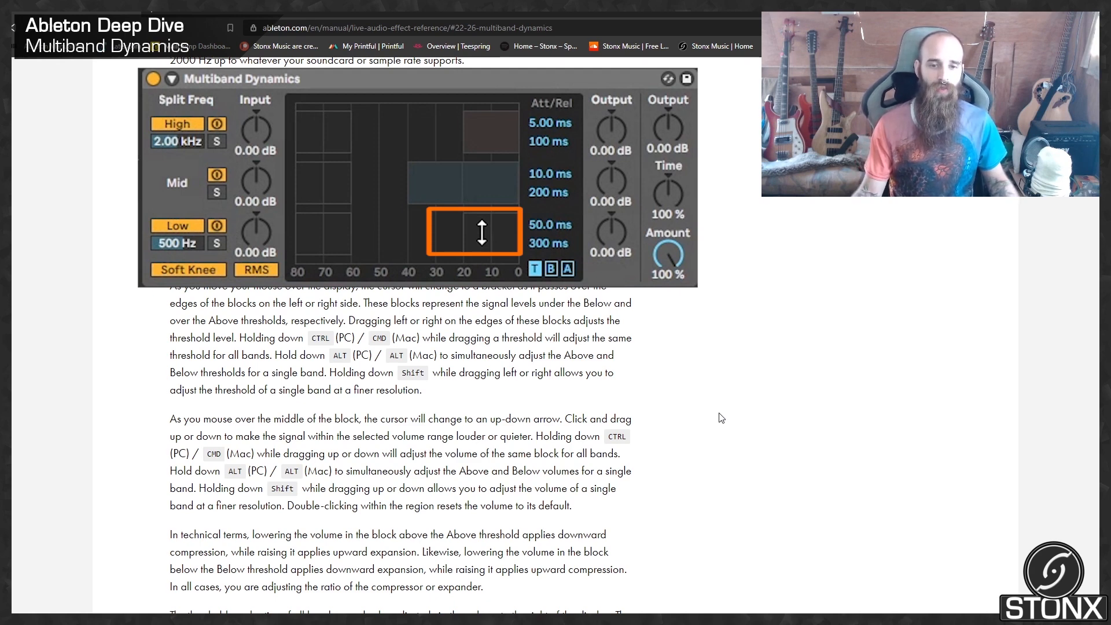
pyautogui.scroll(-1, 722, 418)
pyautogui.scroll(-1, 721, 418)
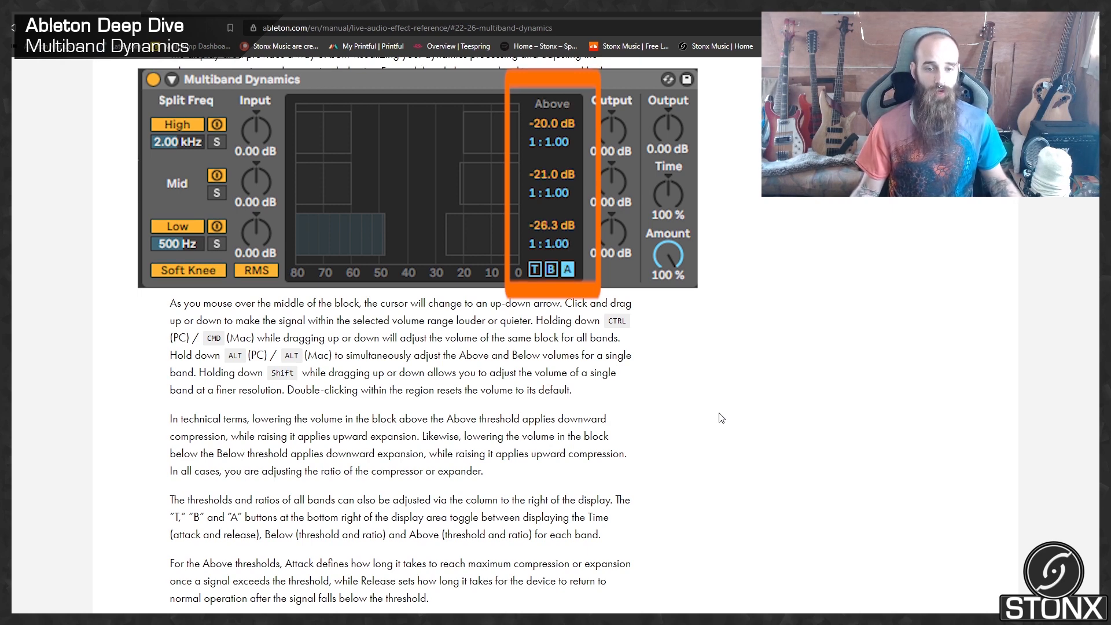
pyautogui.scroll(-4, 721, 417)
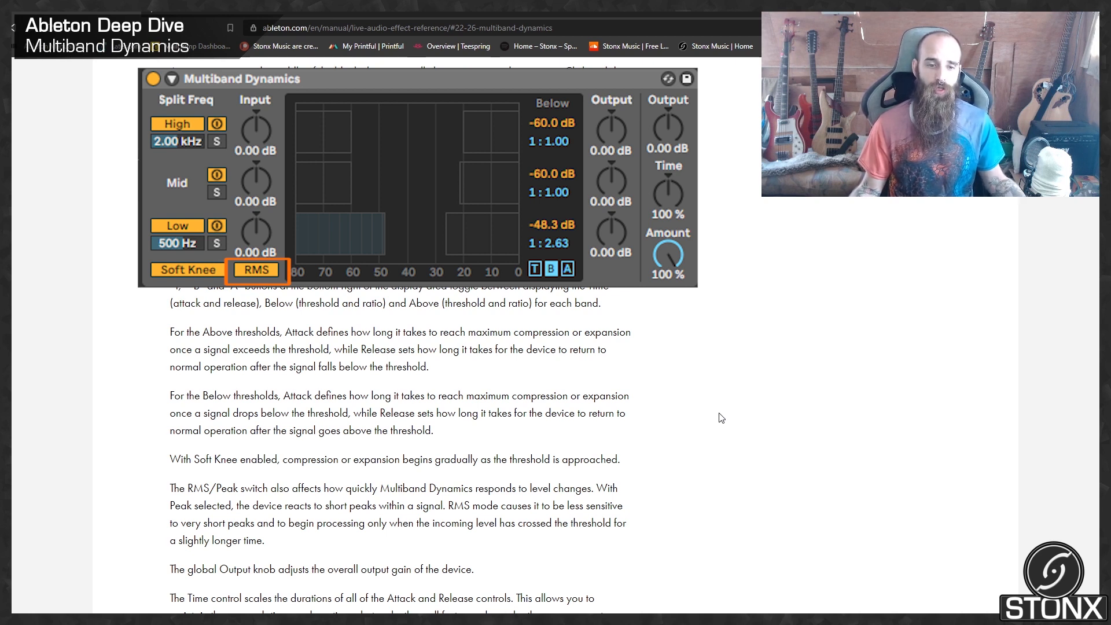
pyautogui.scroll(-2, 721, 418)
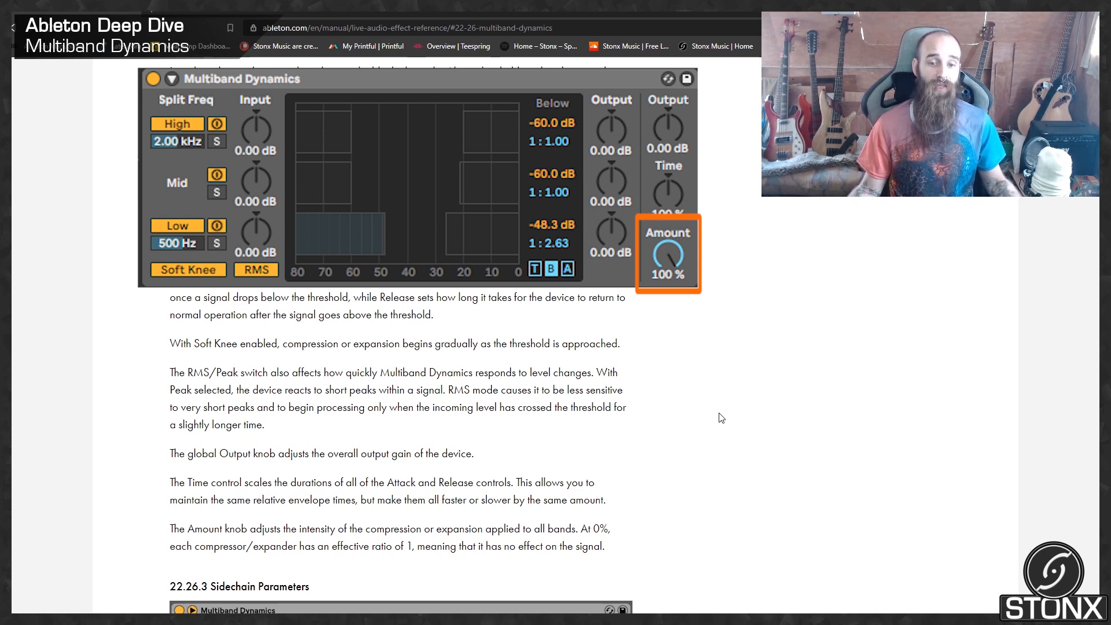
# Read the manual's Sidechain Parameters and Multiband Dynamics Tips sections, including multiband compression, de-essing and uncompression
pyautogui.scroll(-5, 740, 430)
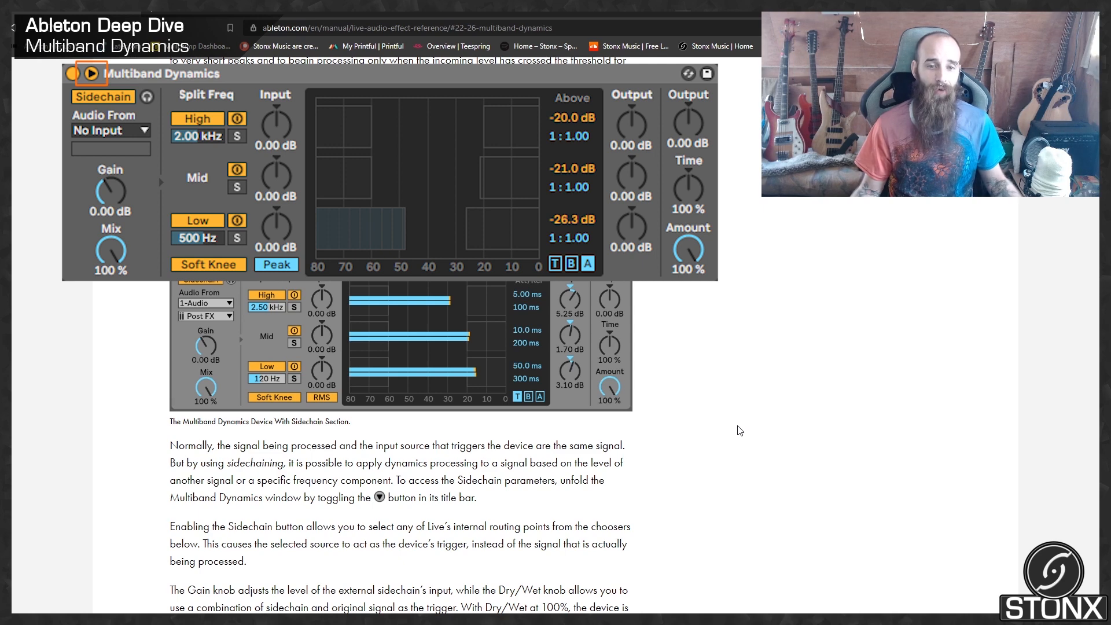
pyautogui.scroll(-2, 740, 430)
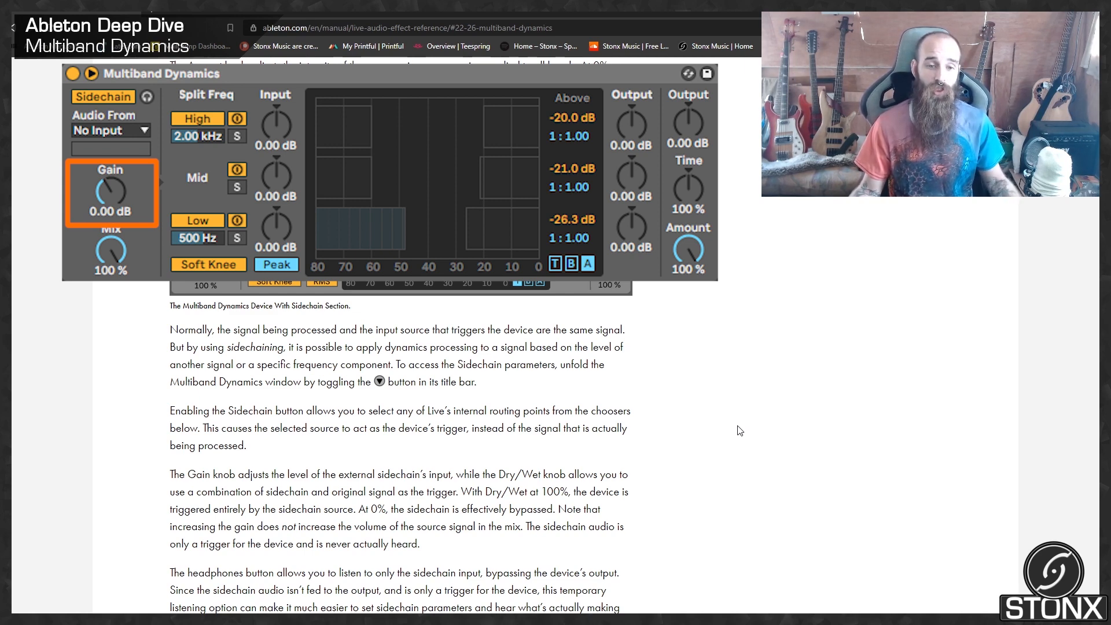
pyautogui.scroll(-3, 738, 430)
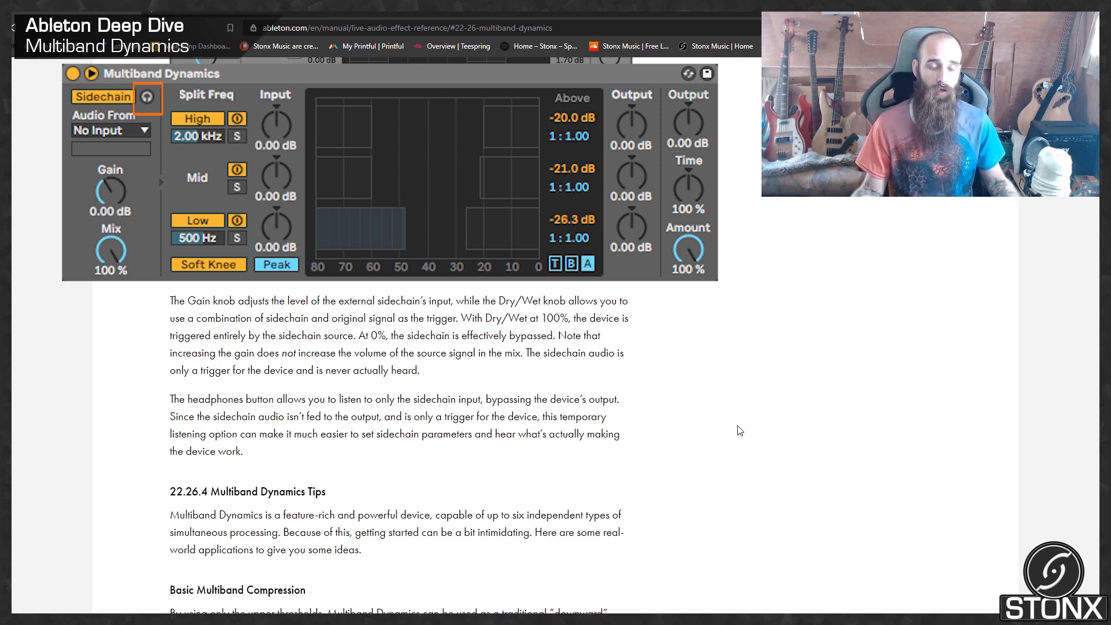
pyautogui.scroll(-4, 739, 430)
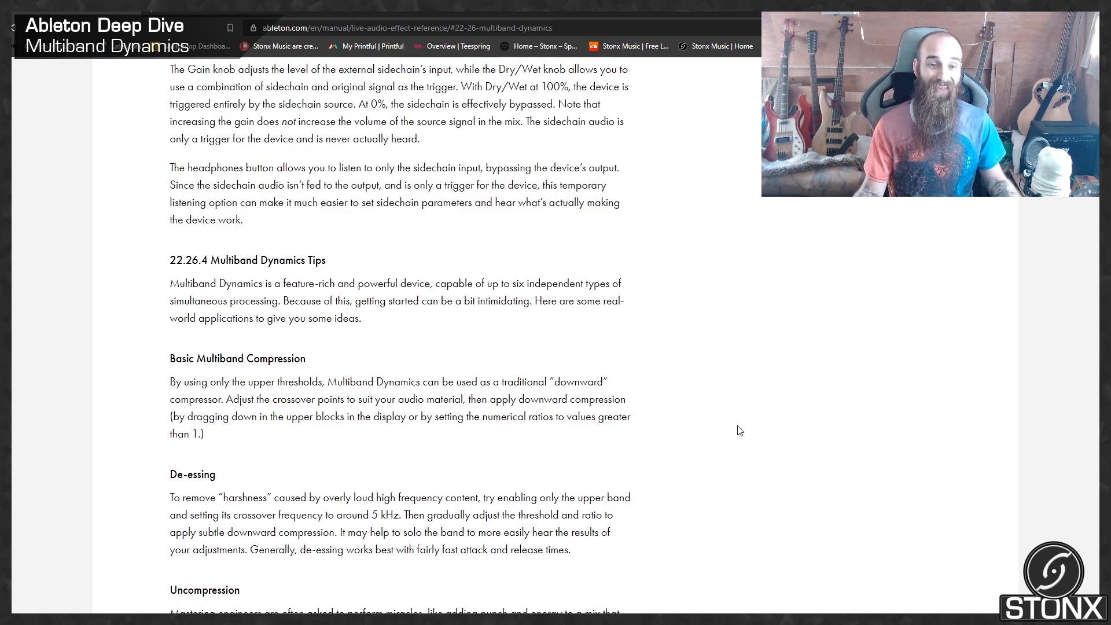
pyautogui.scroll(-1, 739, 430)
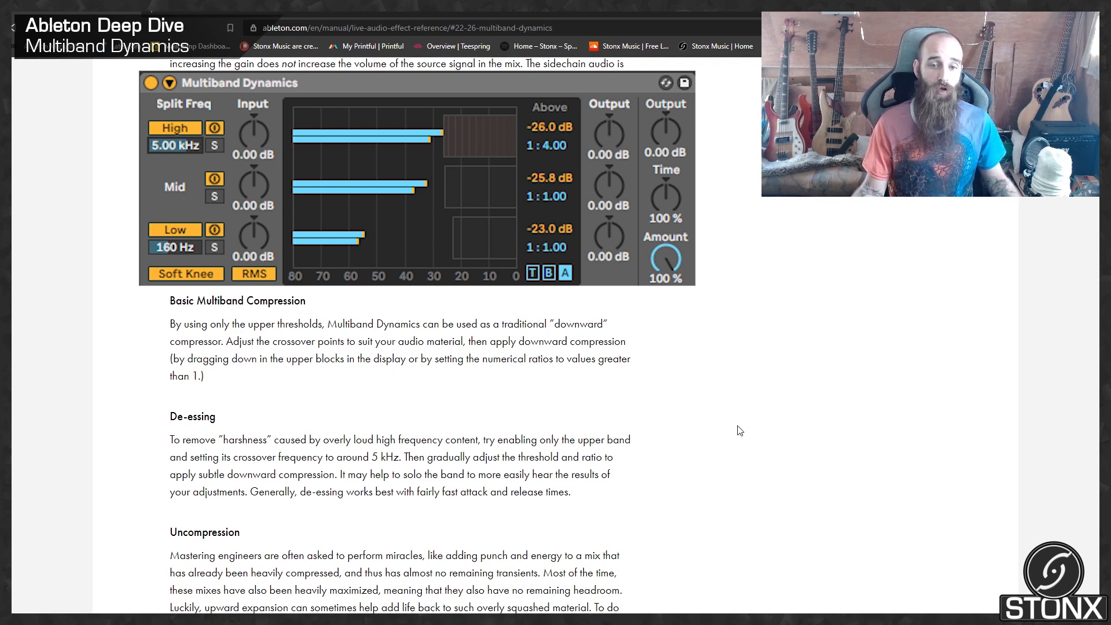
pyautogui.scroll(-1, 745, 430)
pyautogui.scroll(-2, 745, 431)
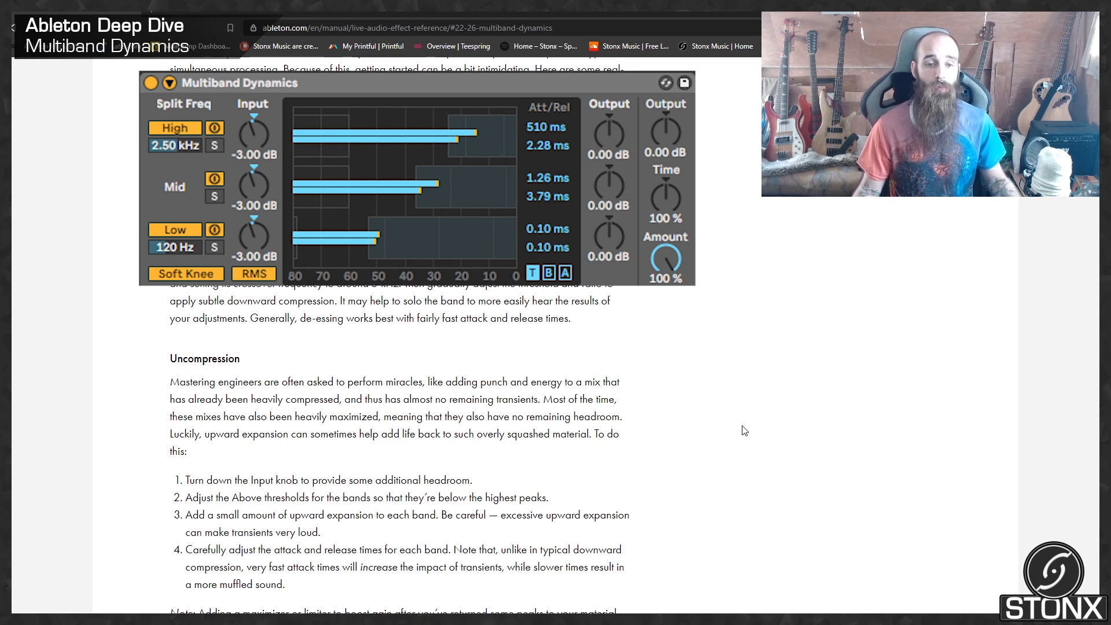
pyautogui.scroll(-1, 745, 431)
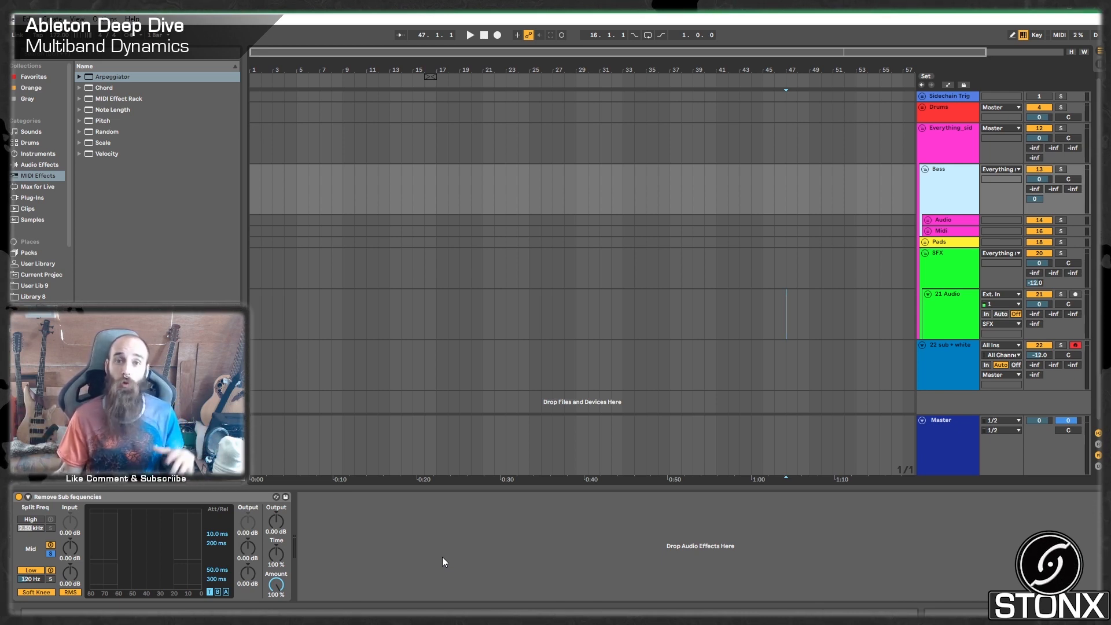
# Switch to Ableton Live and inspect the device that removes sub frequencies on the Bass group track
pyautogui.click(959, 222)
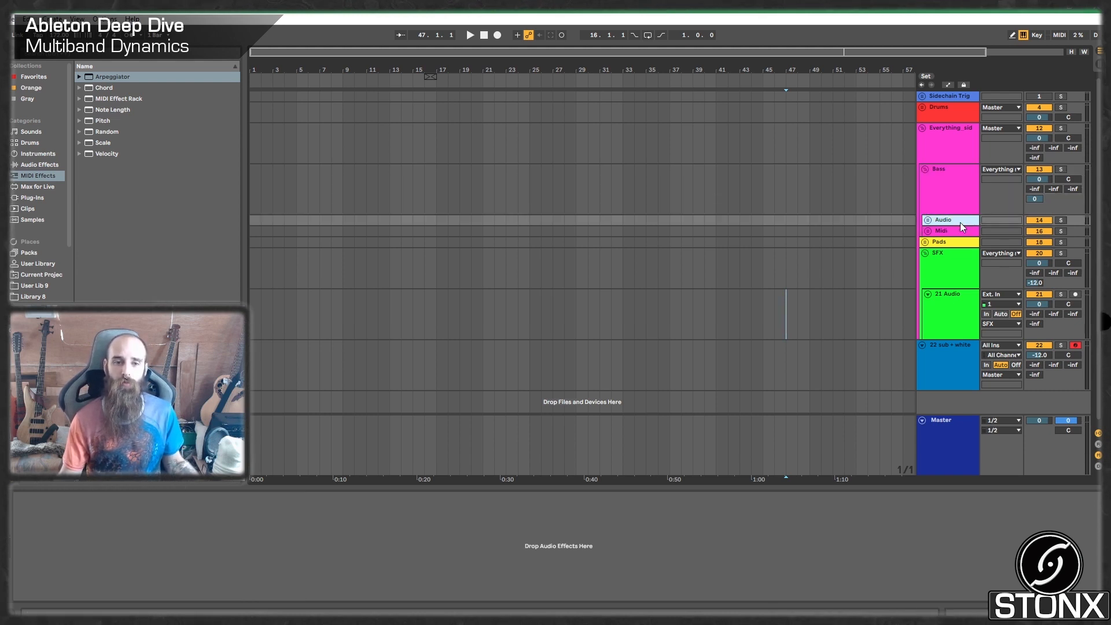
pyautogui.click(945, 180)
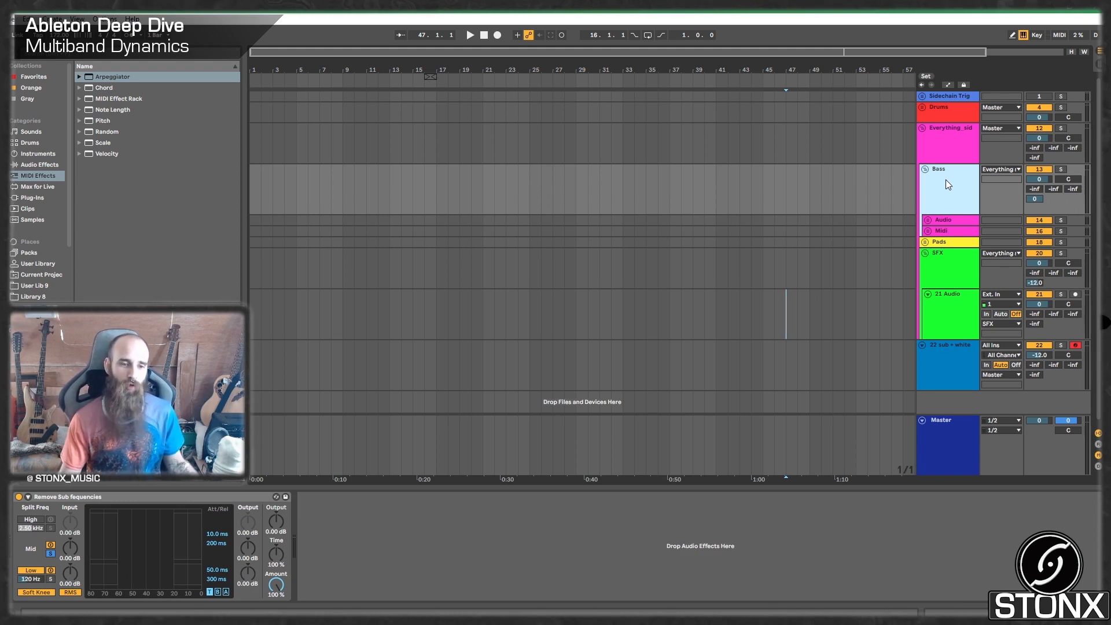
pyautogui.click(85, 497)
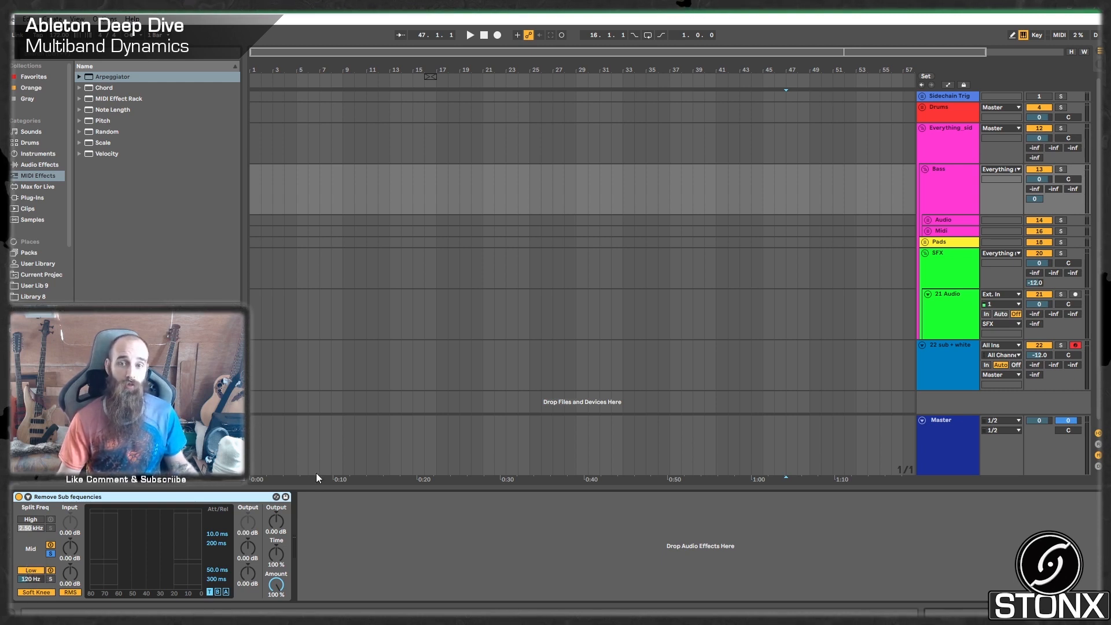
# Turn off the High band in the Multiband Dynamics device on the sub + white noise track
pyautogui.click(935, 363)
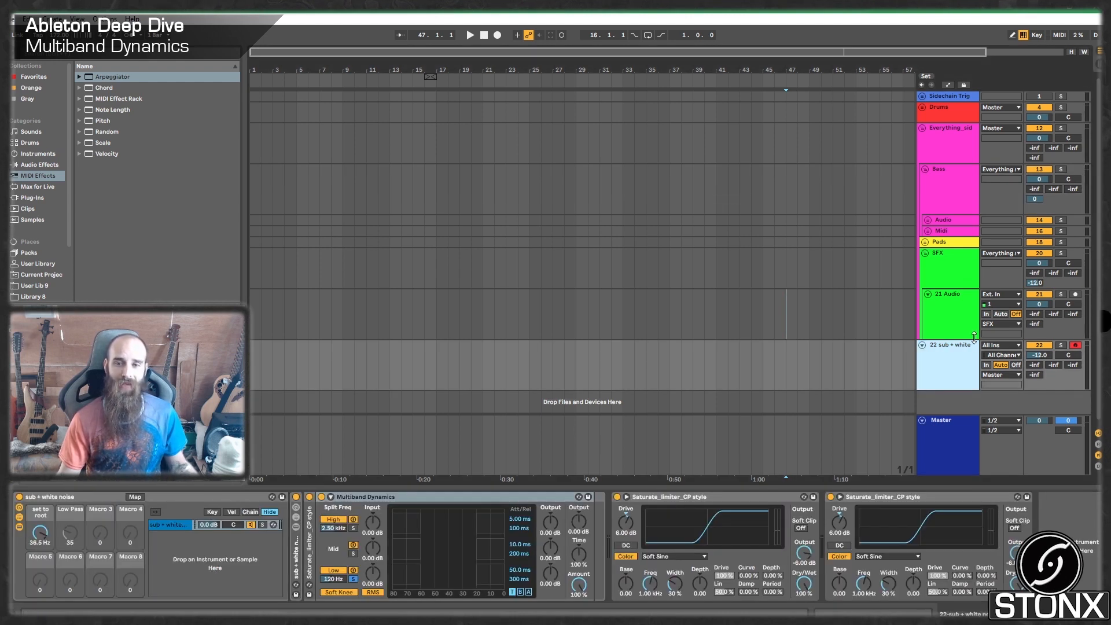
pyautogui.click(450, 498)
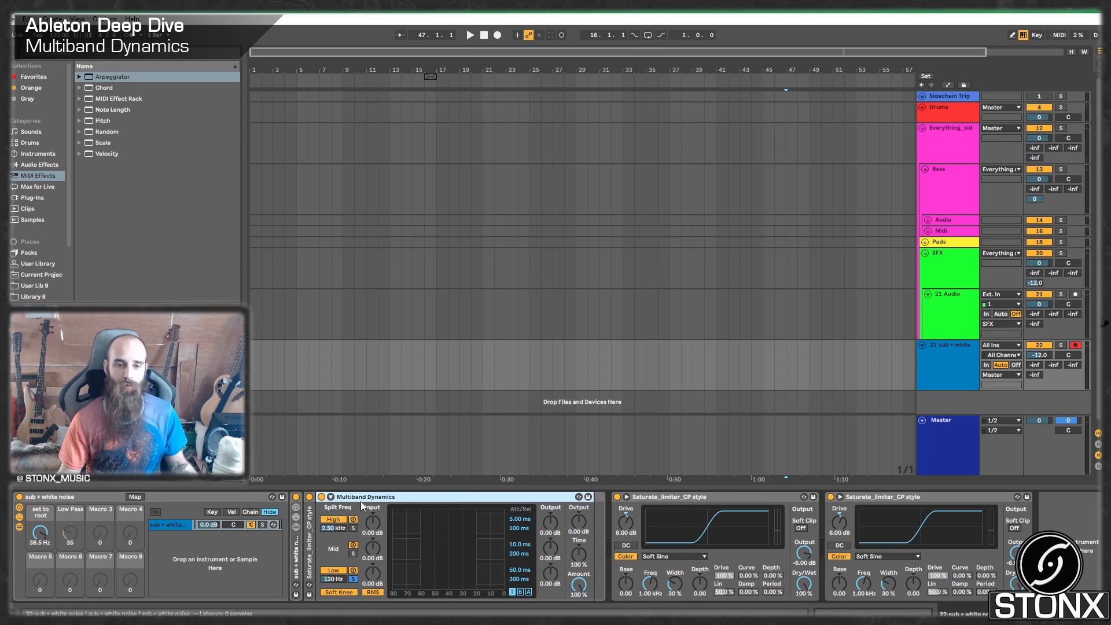
pyautogui.click(333, 519)
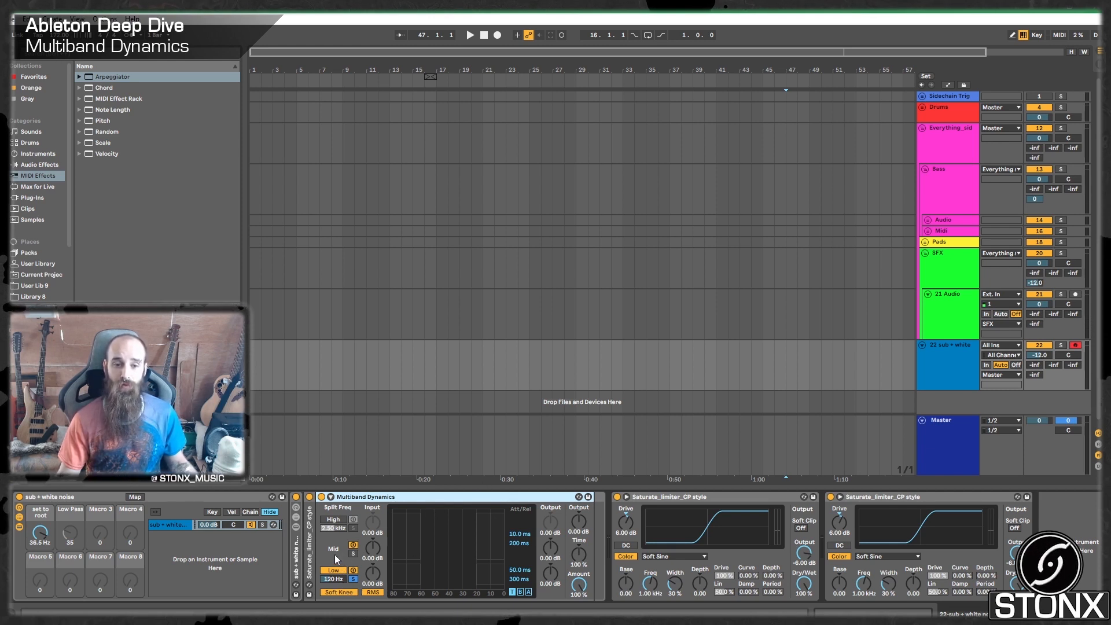
# Place the Growlie_G#1 sample from the OibooMusic_NeuroBass_Vol1 folder on a new audio track at bar 25
pyautogui.click(935, 200)
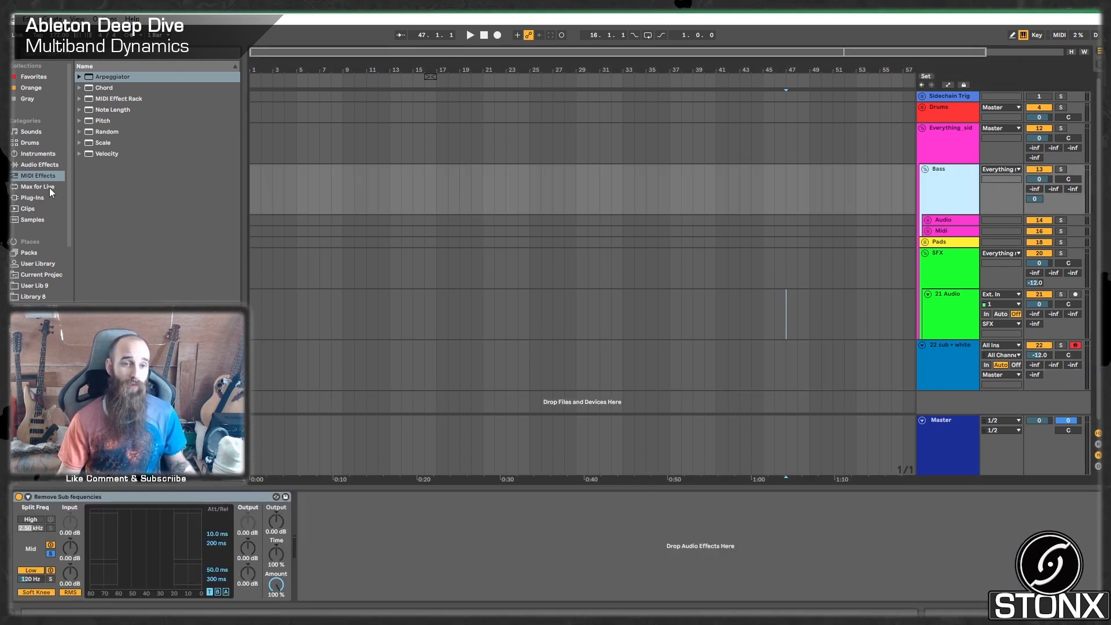
pyautogui.scroll(-3, 29, 263)
pyautogui.scroll(-1, 36, 244)
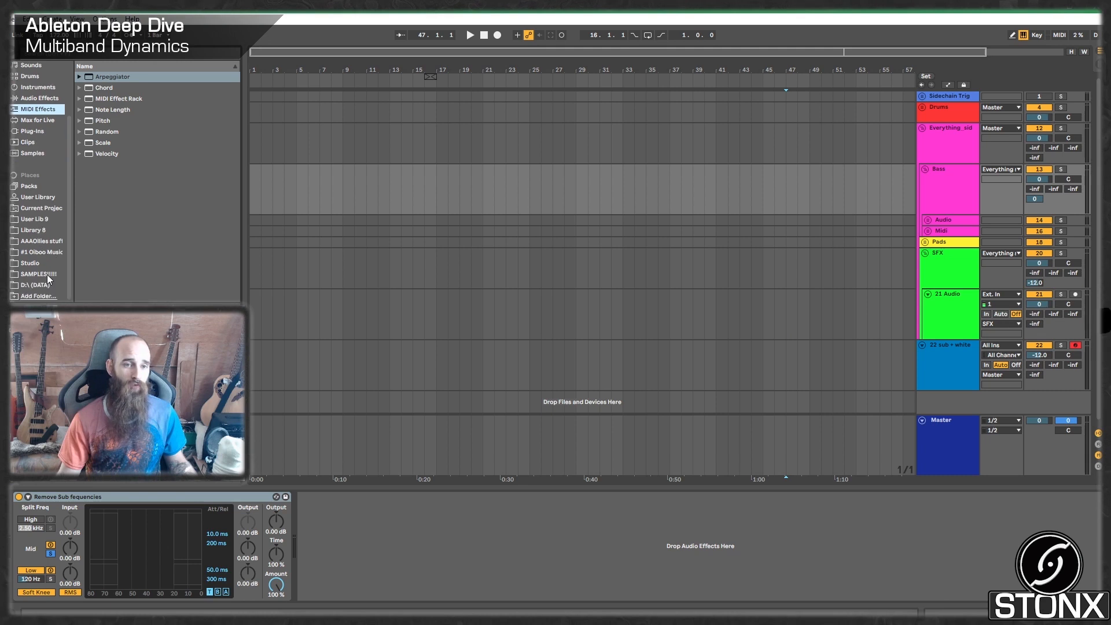
pyautogui.click(41, 252)
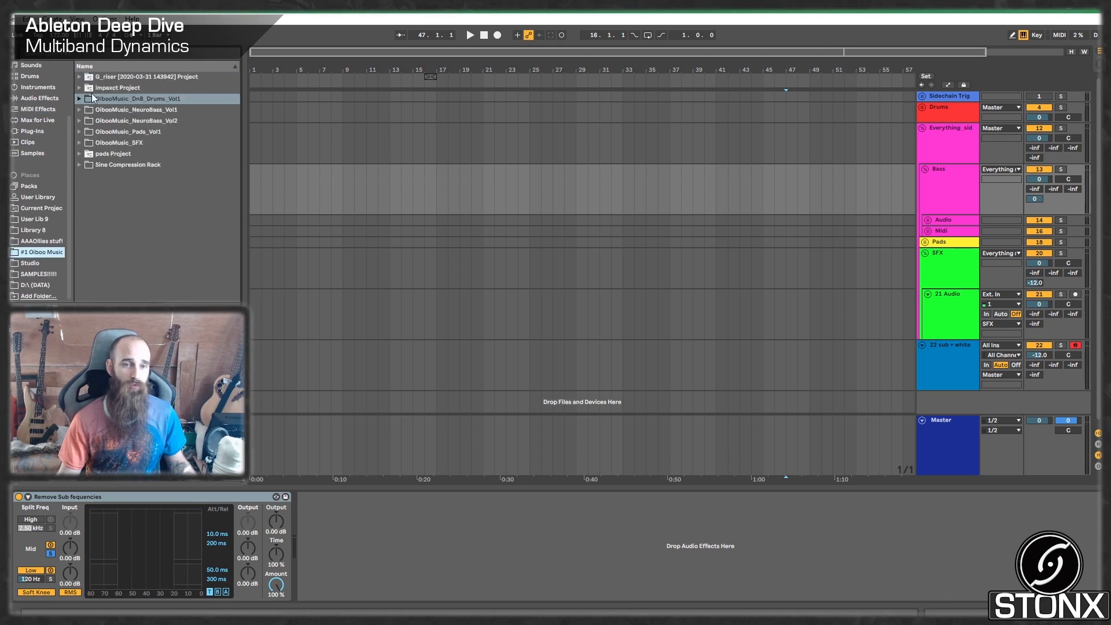
pyautogui.click(79, 110)
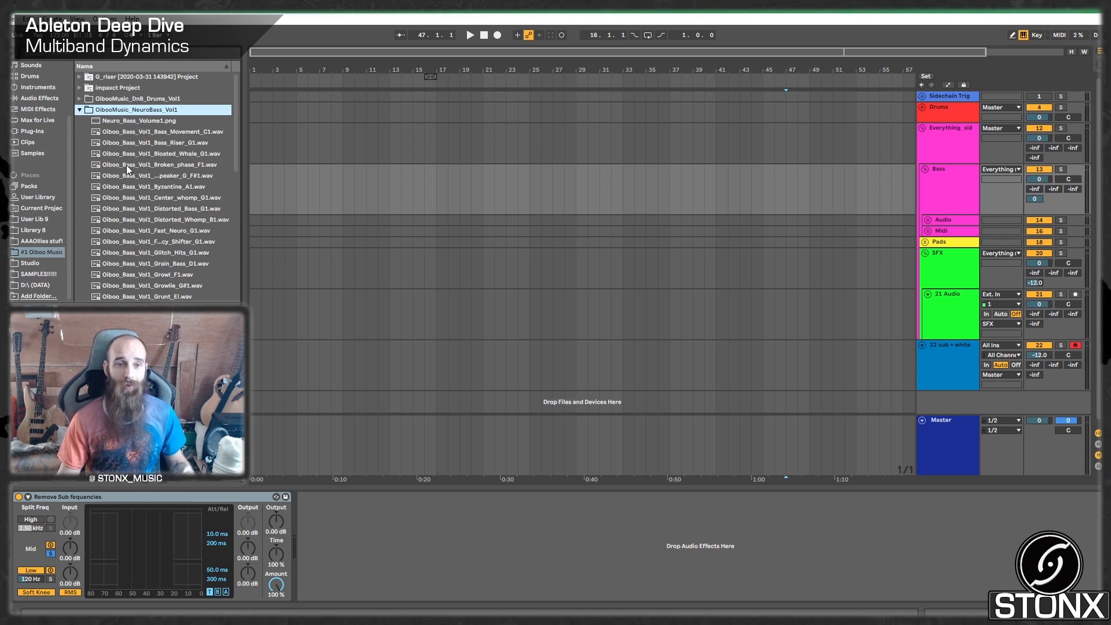
pyautogui.scroll(-2, 115, 173)
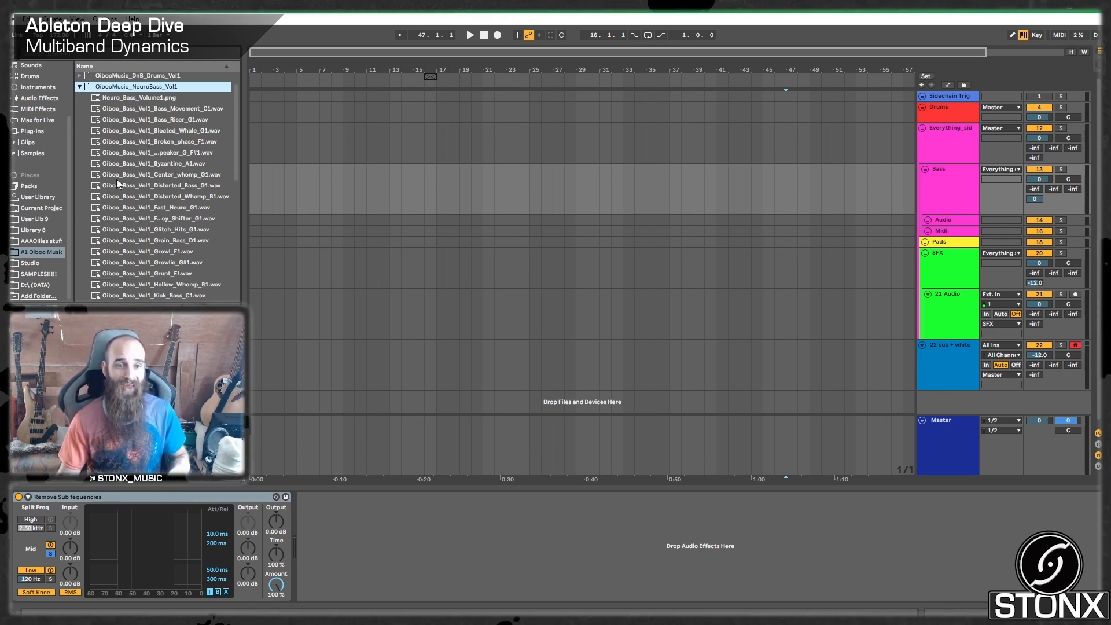
pyautogui.scroll(-2, 118, 206)
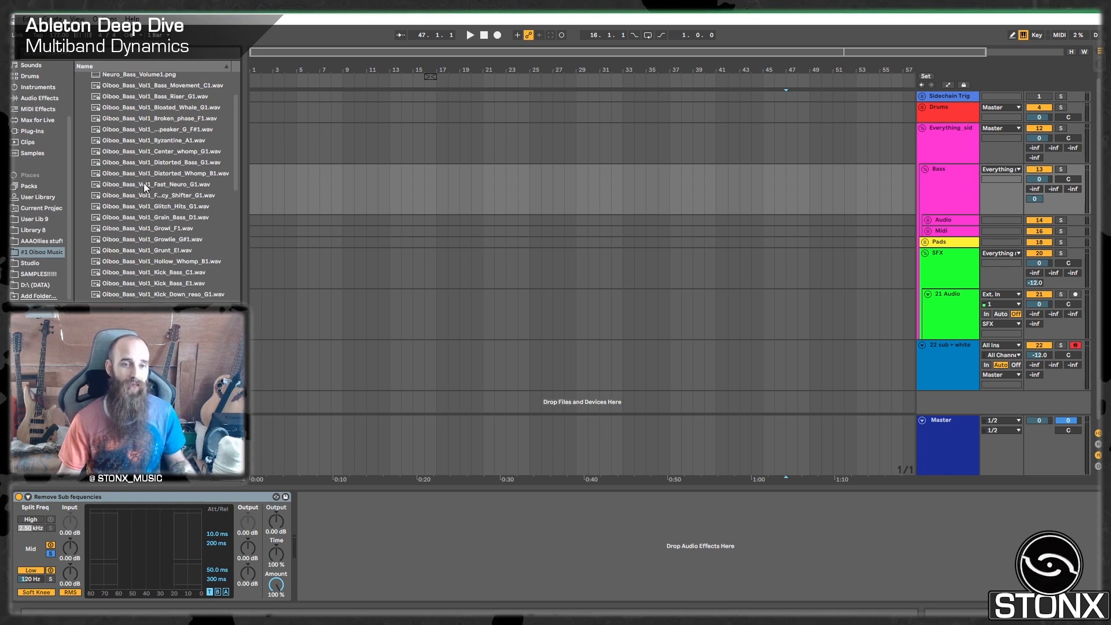
pyautogui.moveTo(129, 241); pyautogui.dragTo(532, 394)
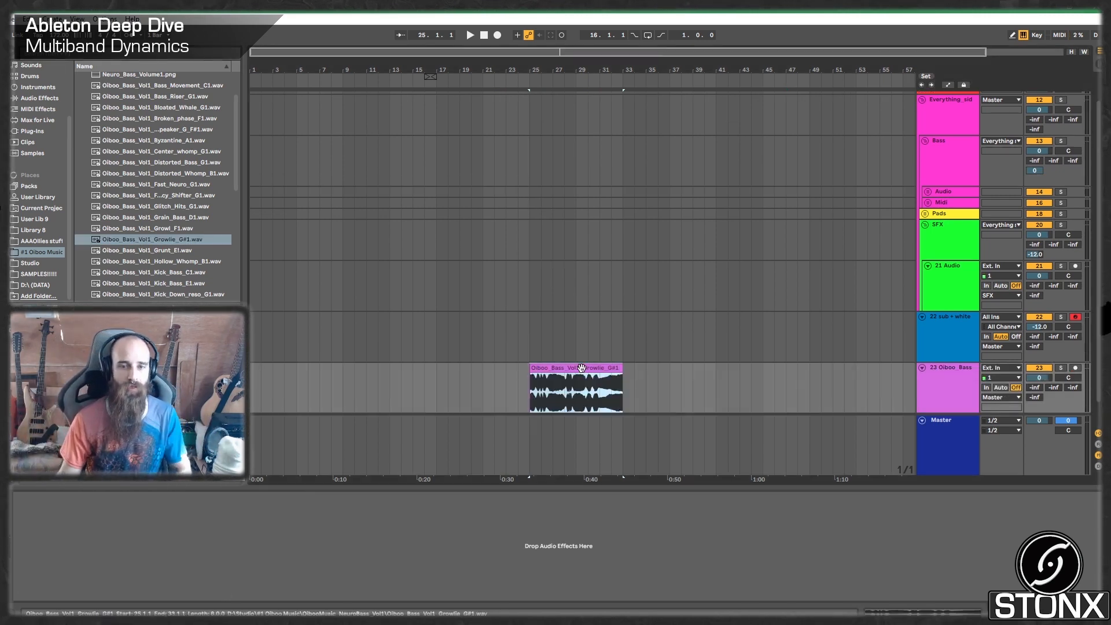
# Add the Voxengo SPAN VST plug-in to the new Oiboo bass audio track
pyautogui.click(953, 384)
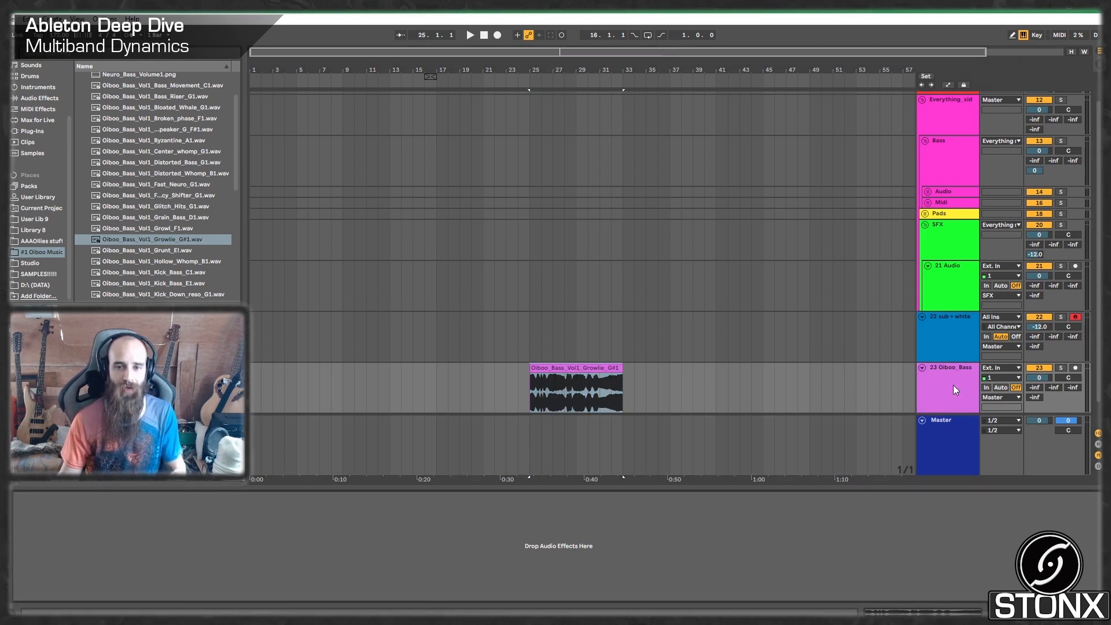
pyautogui.click(30, 130)
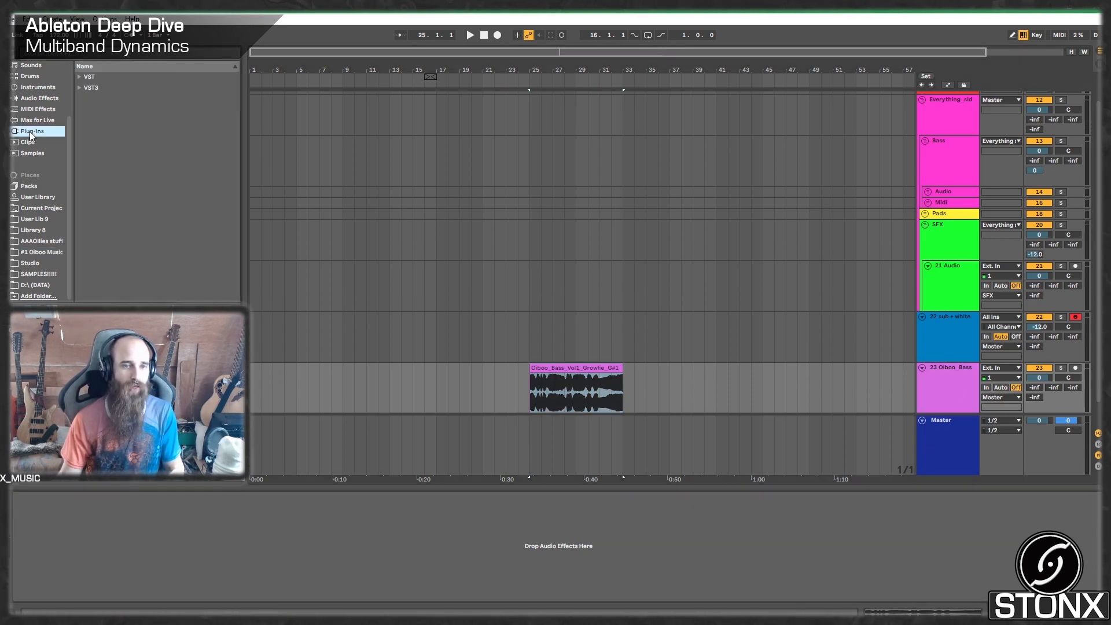
pyautogui.click(79, 77)
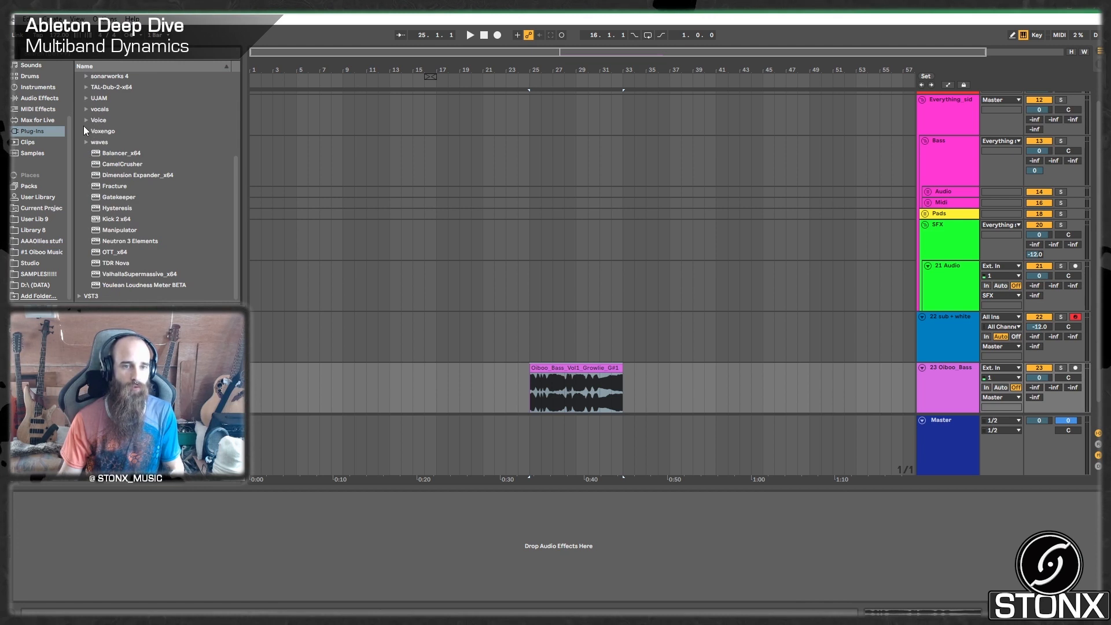
pyautogui.click(83, 121)
pyautogui.click(86, 130)
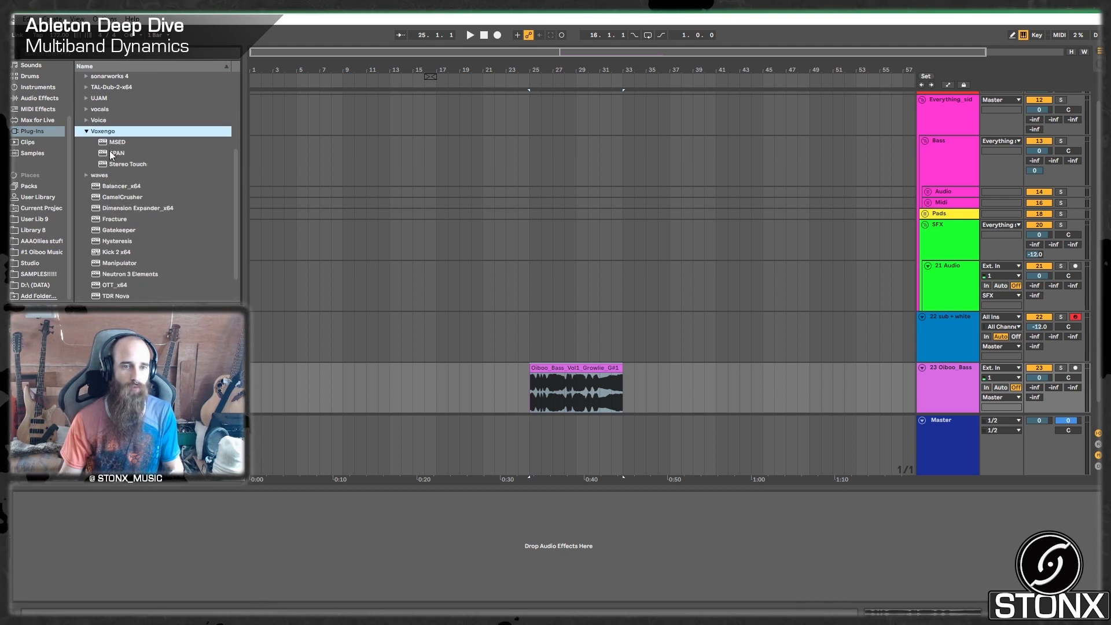
pyautogui.moveTo(116, 152); pyautogui.dragTo(551, 533)
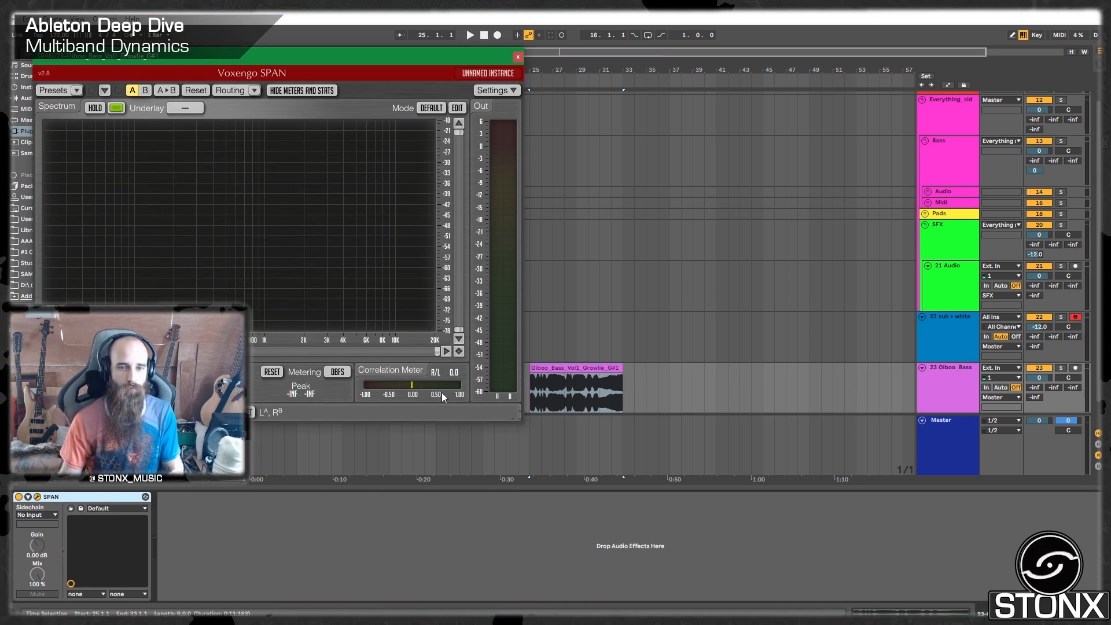
# Move the Growlie bass clip to bar 35 and enlarge the SPAN window
pyautogui.moveTo(549, 368); pyautogui.dragTo(666, 368)
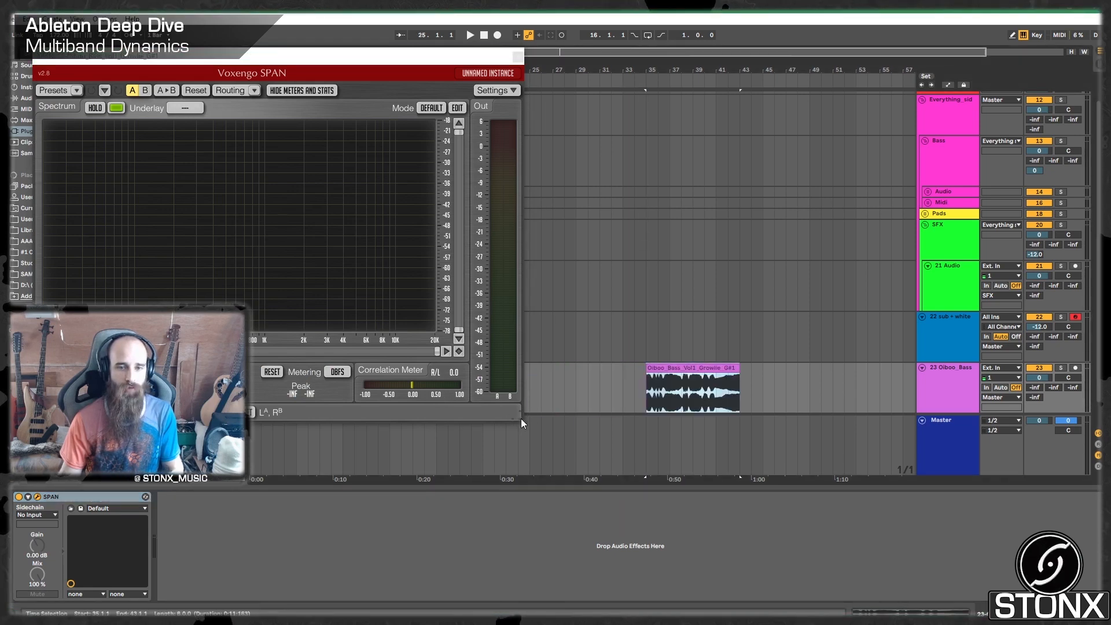
pyautogui.moveTo(523, 421); pyautogui.dragTo(608, 437)
# Turn off Warp for the Growlie bass clip and play it back through SPAN to examine its spectrum
pyautogui.press('space')
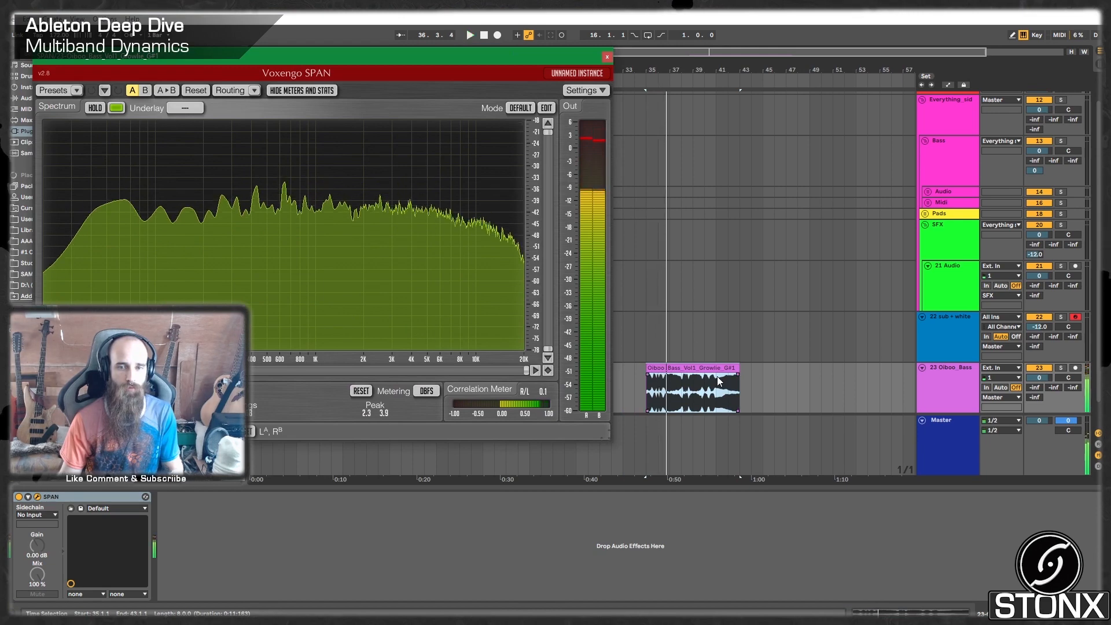
pyautogui.click(693, 390)
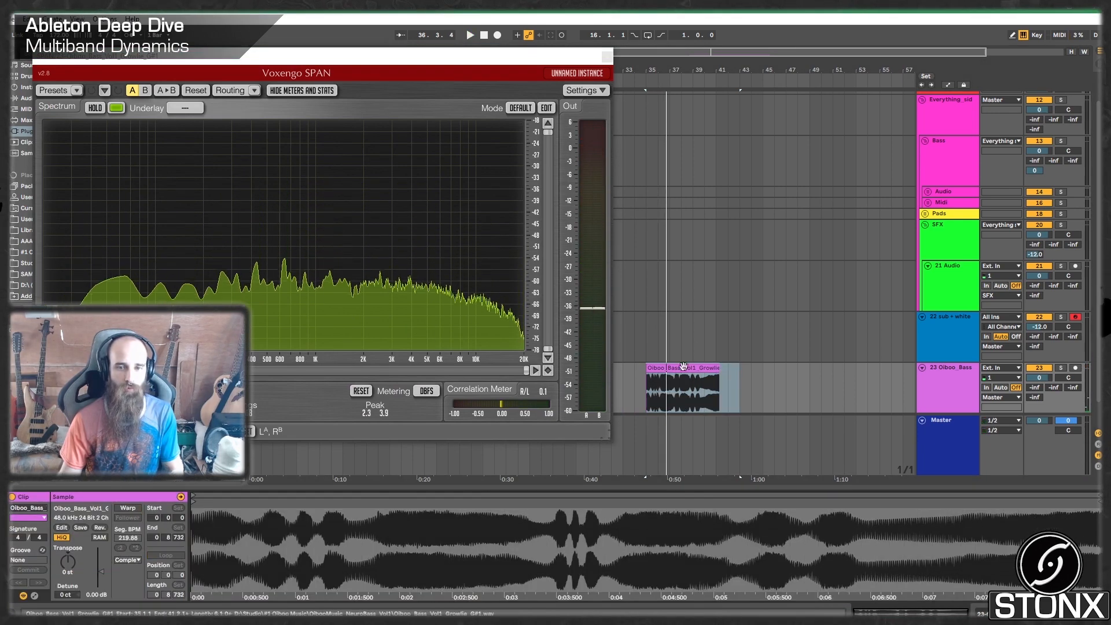
pyautogui.press('space')
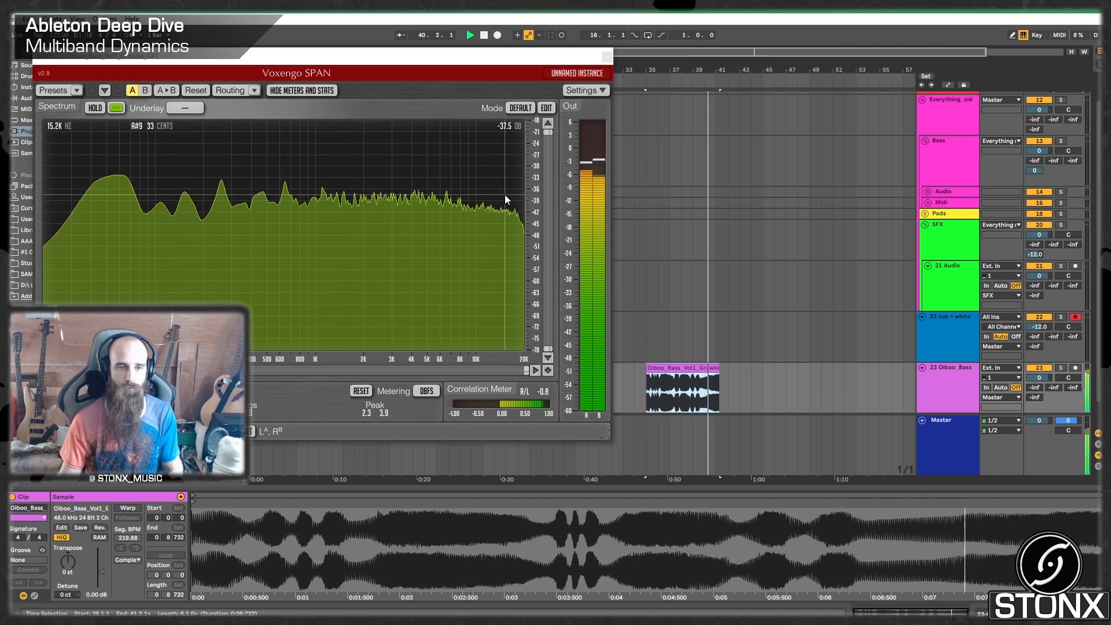
# Stop playback and unfold the Audio group inside the Bass group to reach the Bass Audio track
pyautogui.press('space')
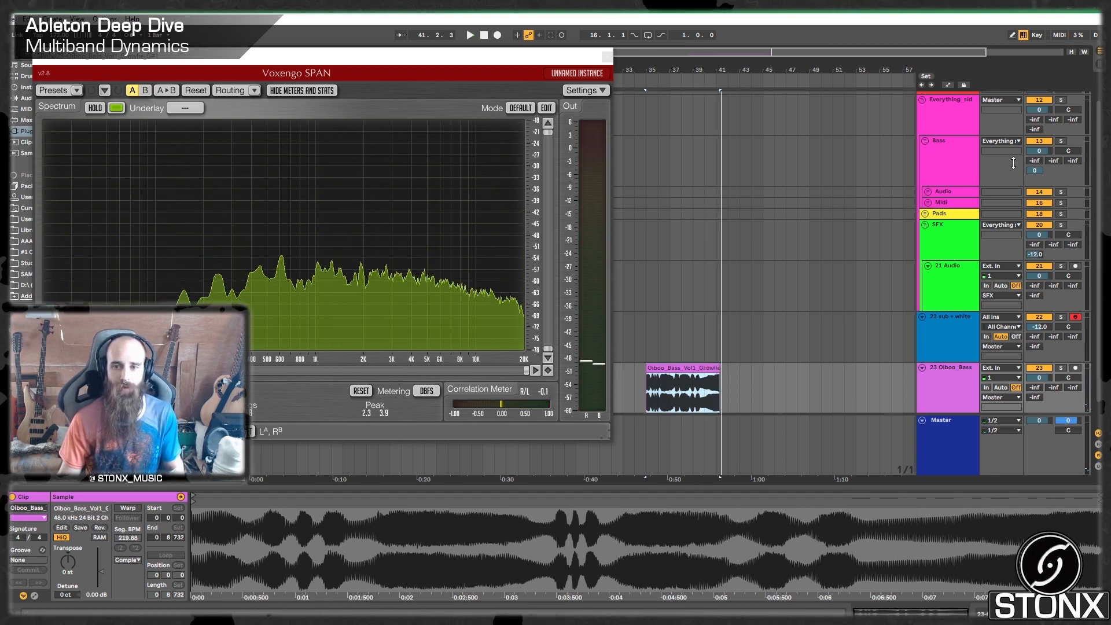
pyautogui.click(928, 191)
pyautogui.scroll(-3, 860, 241)
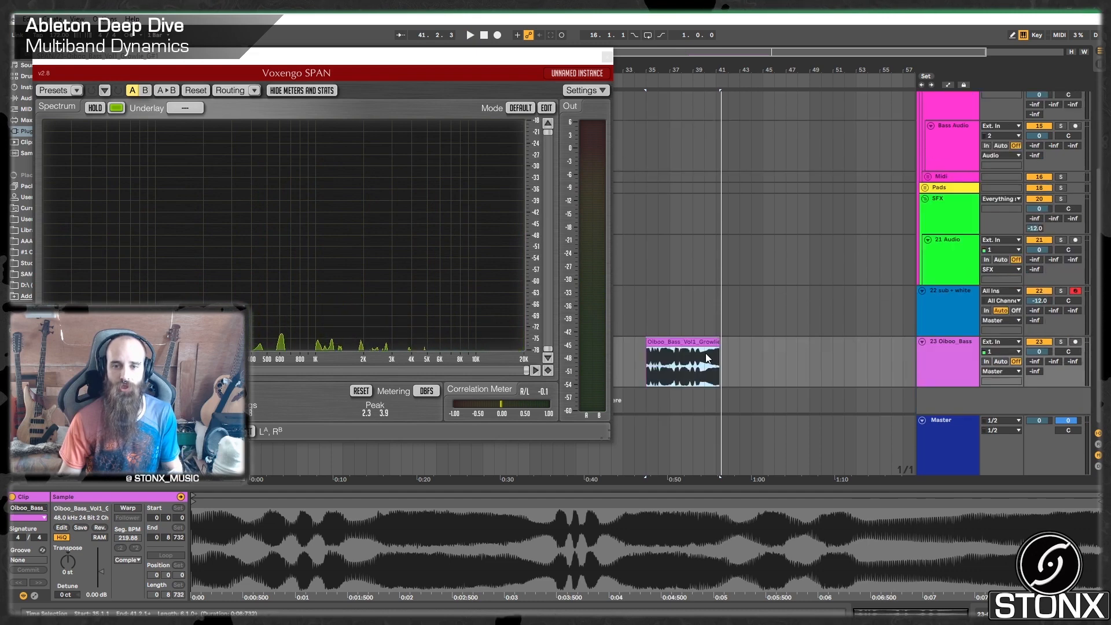
pyautogui.moveTo(687, 342); pyautogui.dragTo(803, 225)
pyautogui.moveTo(775, 153)
pyautogui.mouseDown()
pyautogui.moveTo(758, 151)
pyautogui.moveTo(780, 150)
pyautogui.mouseUp()
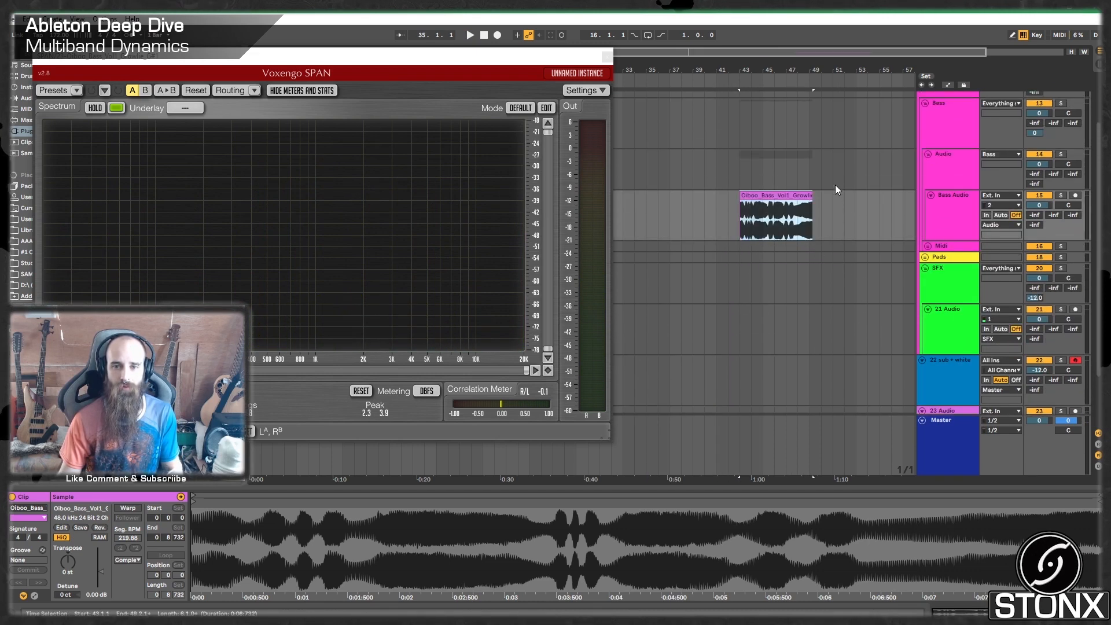
pyautogui.hotkey('ctrl', 'z')
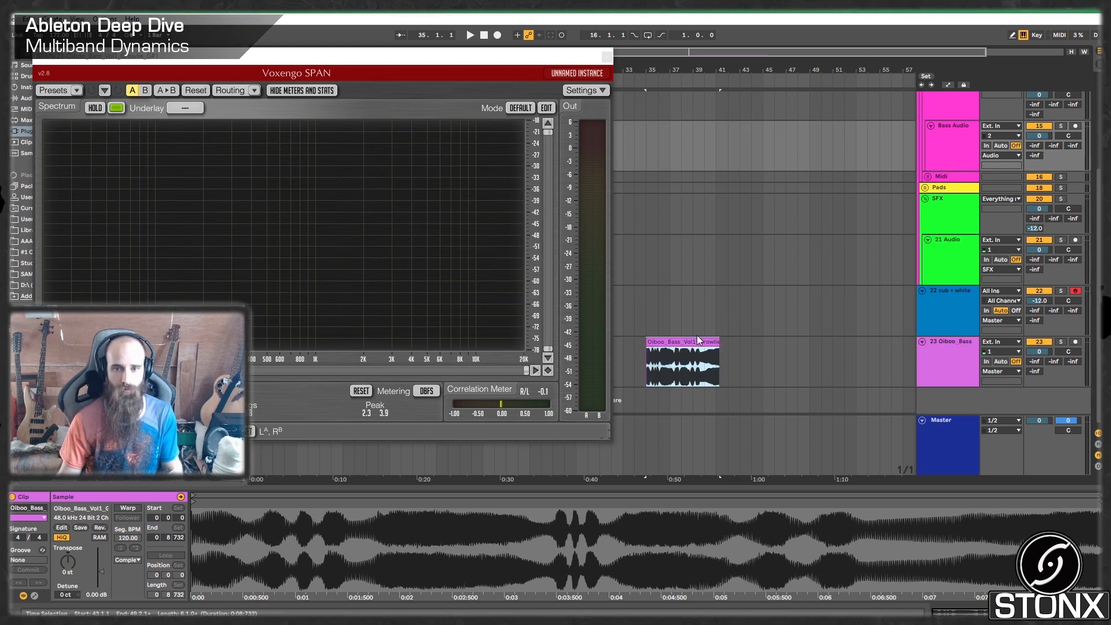
# Copy the Growlie bass clip to the Bass Audio track at bar 44, keeping the original at bar 35
pyautogui.moveTo(697, 340); pyautogui.dragTo(802, 122)
pyautogui.scroll(4, 957, 192)
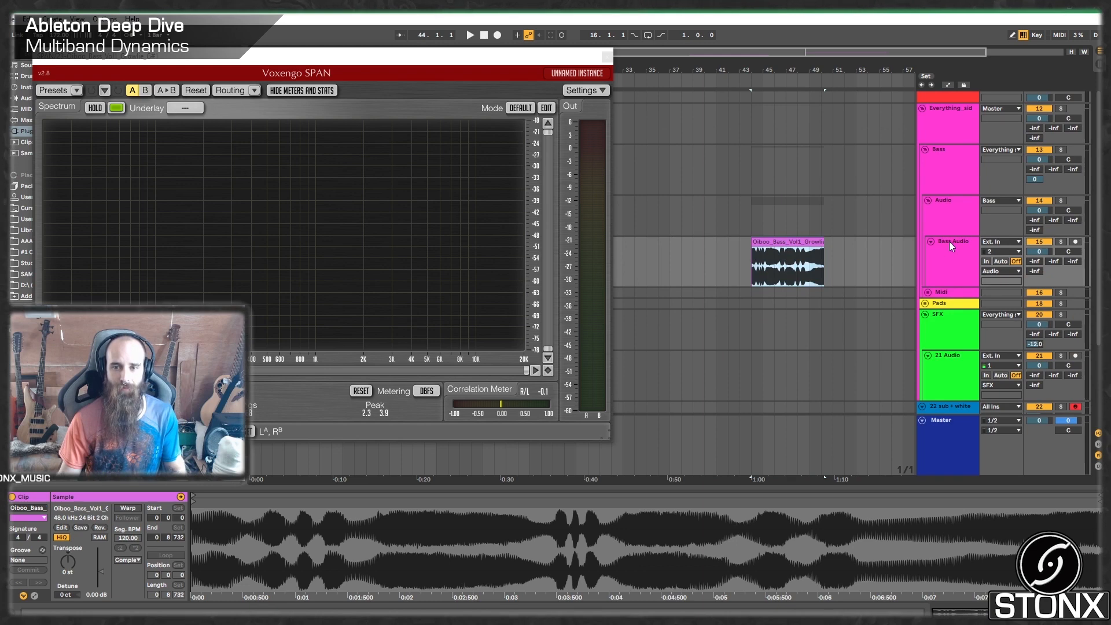
# Copy the SPAN device from the Oiboo bass track to the Bass group, placing it after Remove Sub frequencies
pyautogui.scroll(-4, 949, 241)
pyautogui.click(962, 381)
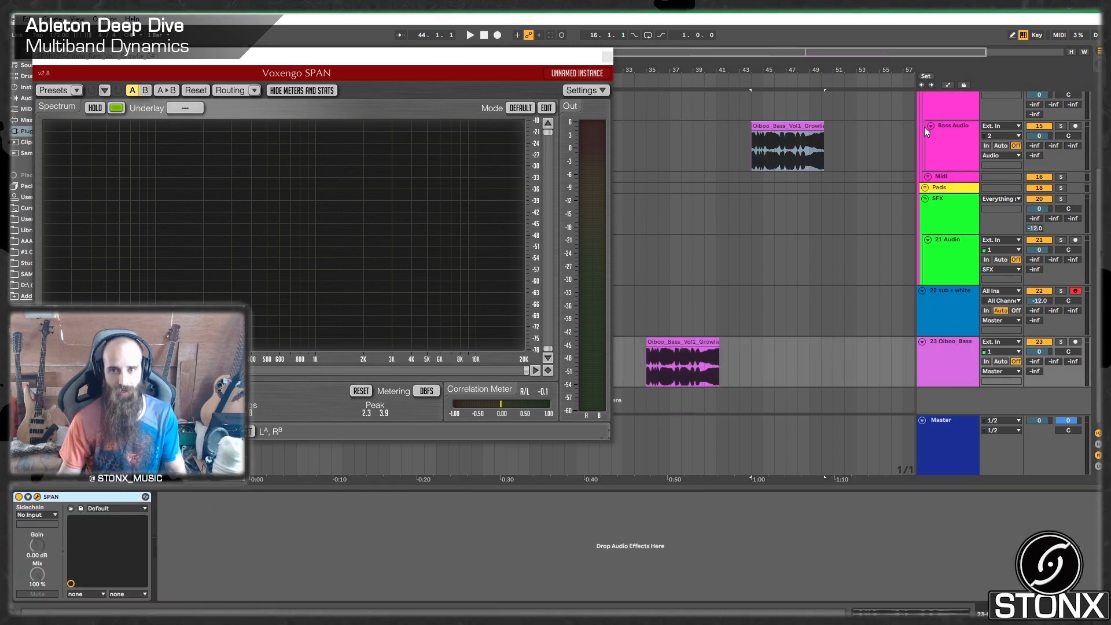
pyautogui.scroll(2, 931, 129)
pyautogui.click(948, 121)
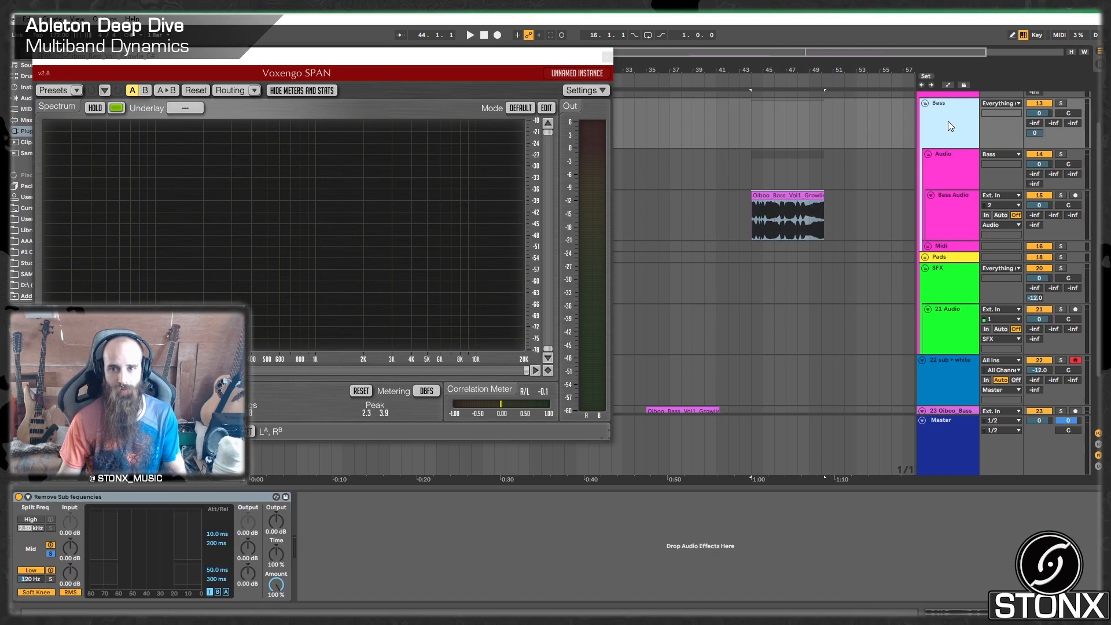
pyautogui.click(572, 523)
pyautogui.hotkey('ctrl', 'v')
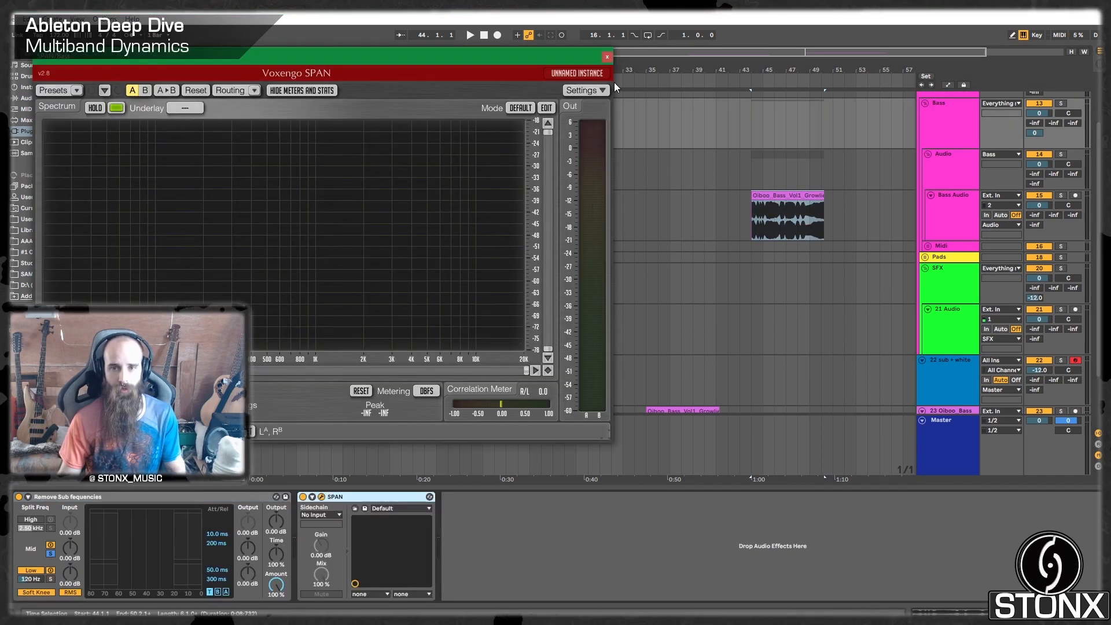
# Play the copied bass clip from bar 44 and hold its spectrum in the Bass group's SPAN
pyautogui.click(752, 164)
pyautogui.press('space')
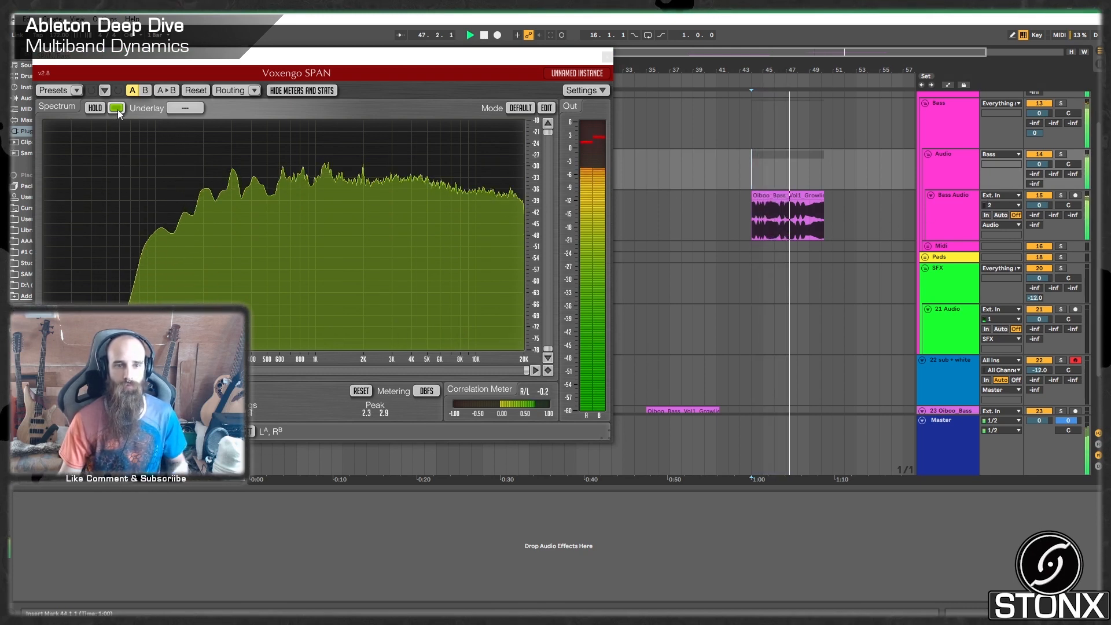
pyautogui.click(101, 113)
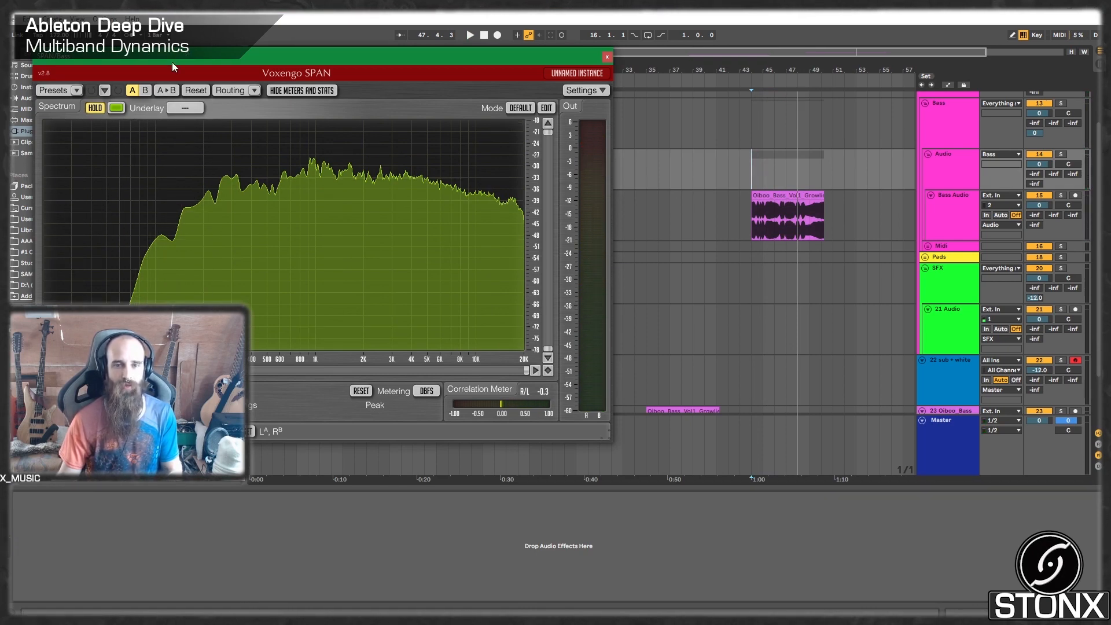
# Move the Bass group's SPAN window aside and play the original clip from bar 35, holding its spectrum in the Oiboo track's SPAN
pyautogui.moveTo(171, 61); pyautogui.dragTo(460, 70)
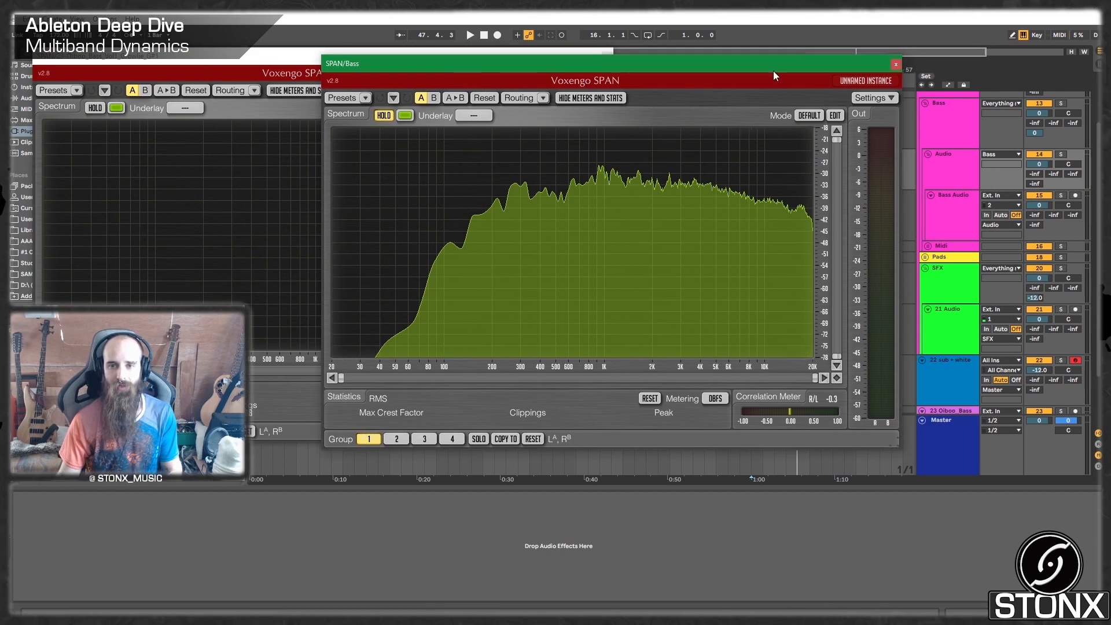
pyautogui.moveTo(774, 72); pyautogui.dragTo(833, 17)
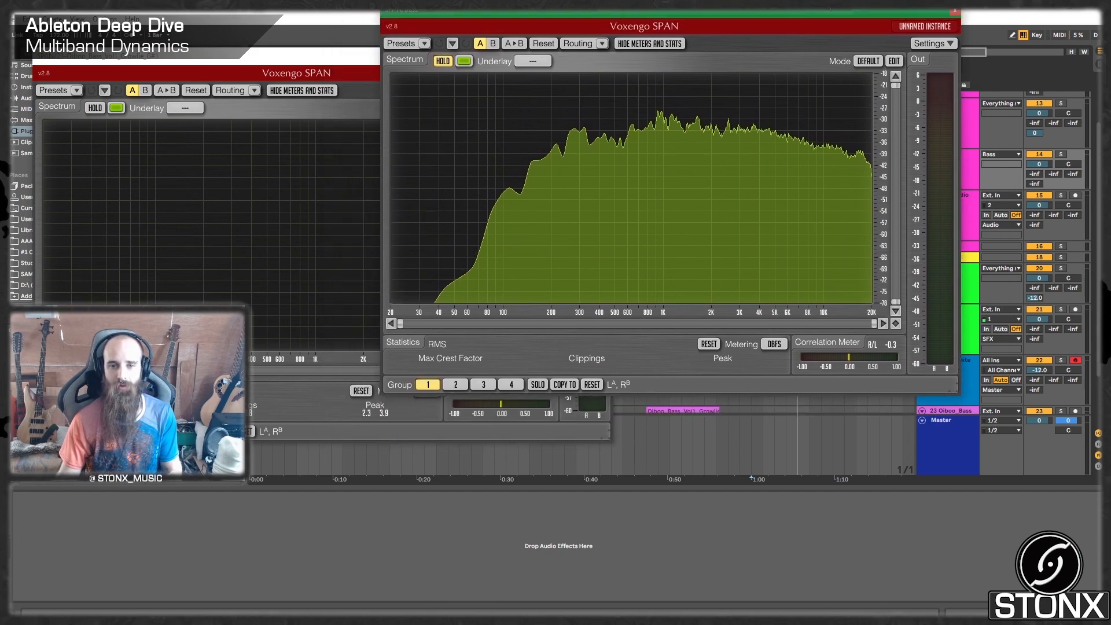
pyautogui.click(646, 409)
pyautogui.press('space')
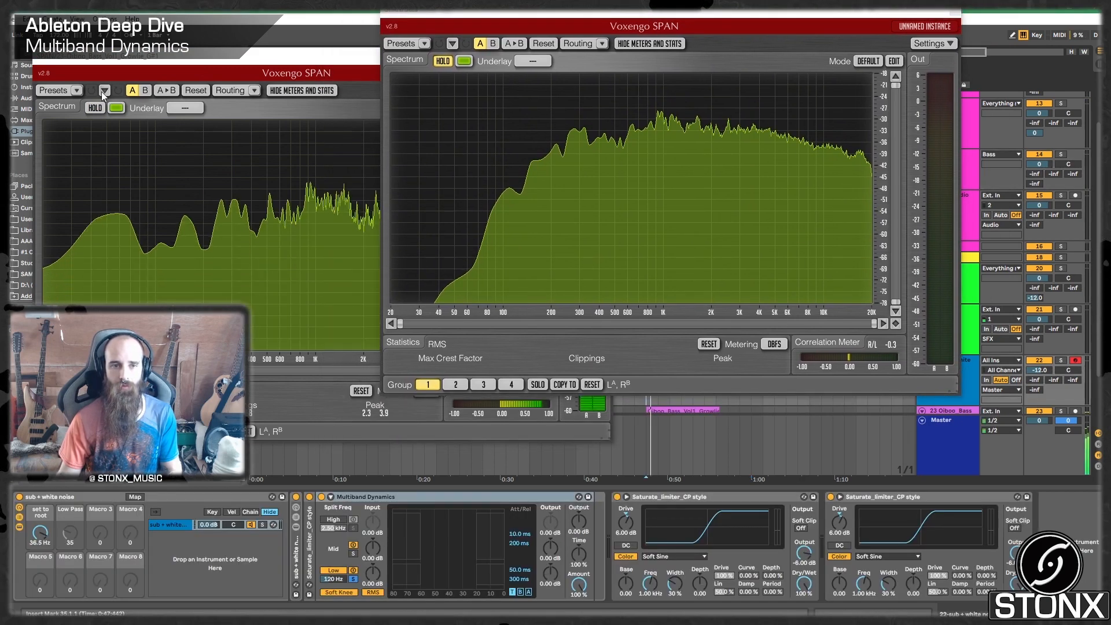
pyautogui.click(95, 109)
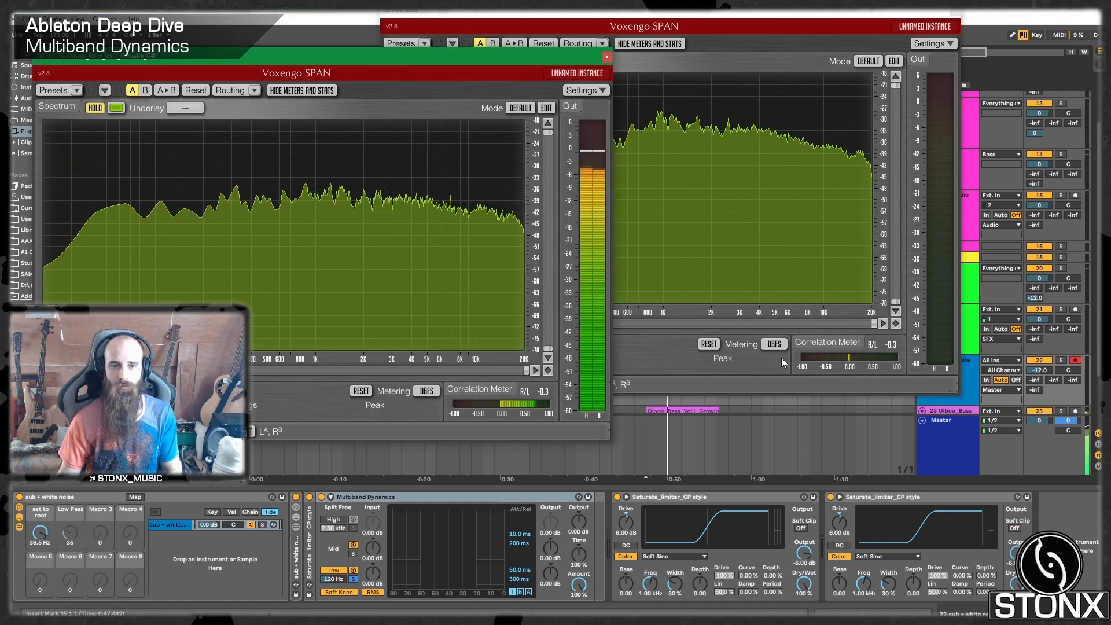
pyautogui.press('space')
# Compare the held spectra of the original and the sub-filtered bass side by side, and close both SPAN windows
pyautogui.click(667, 63)
pyautogui.moveTo(665, 10); pyautogui.dragTo(838, 47)
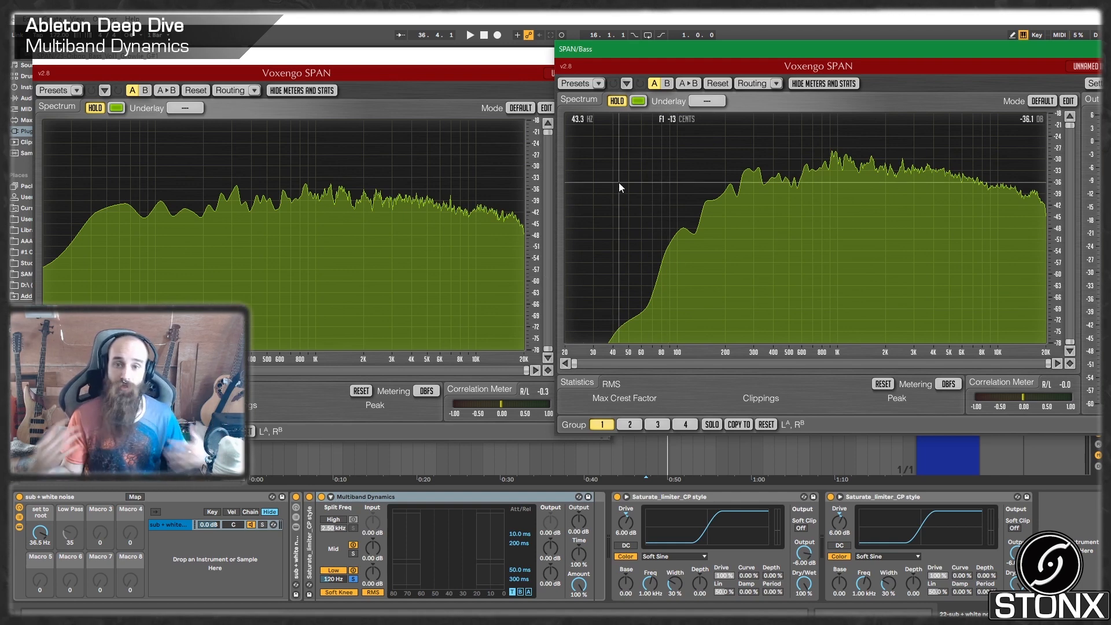
pyautogui.moveTo(977, 49); pyautogui.dragTo(657, 48)
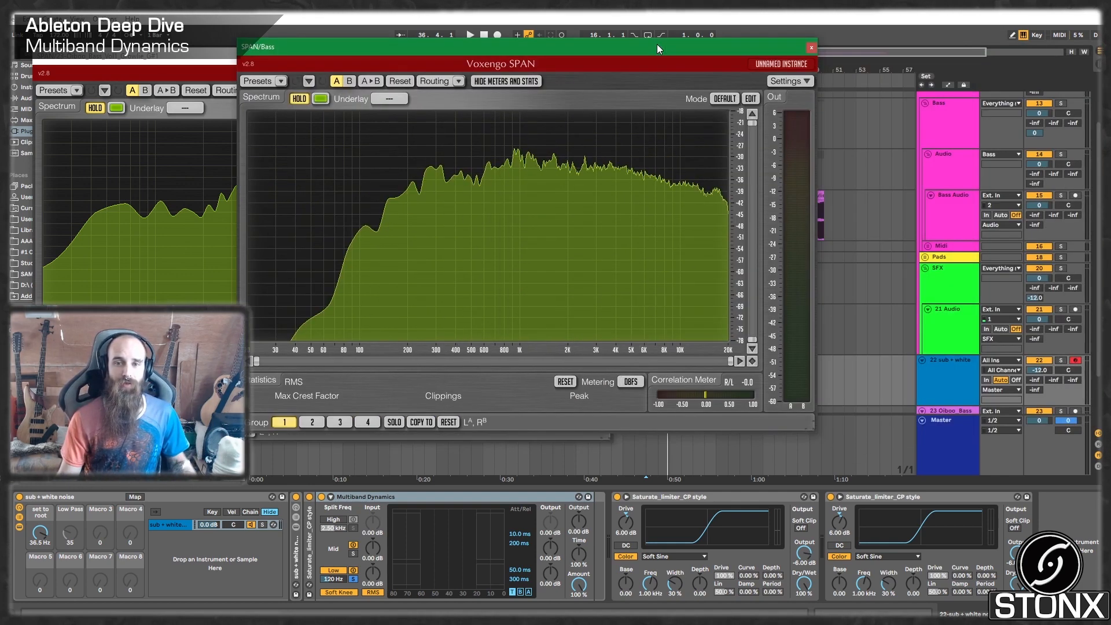
pyautogui.click(808, 50)
pyautogui.click(617, 48)
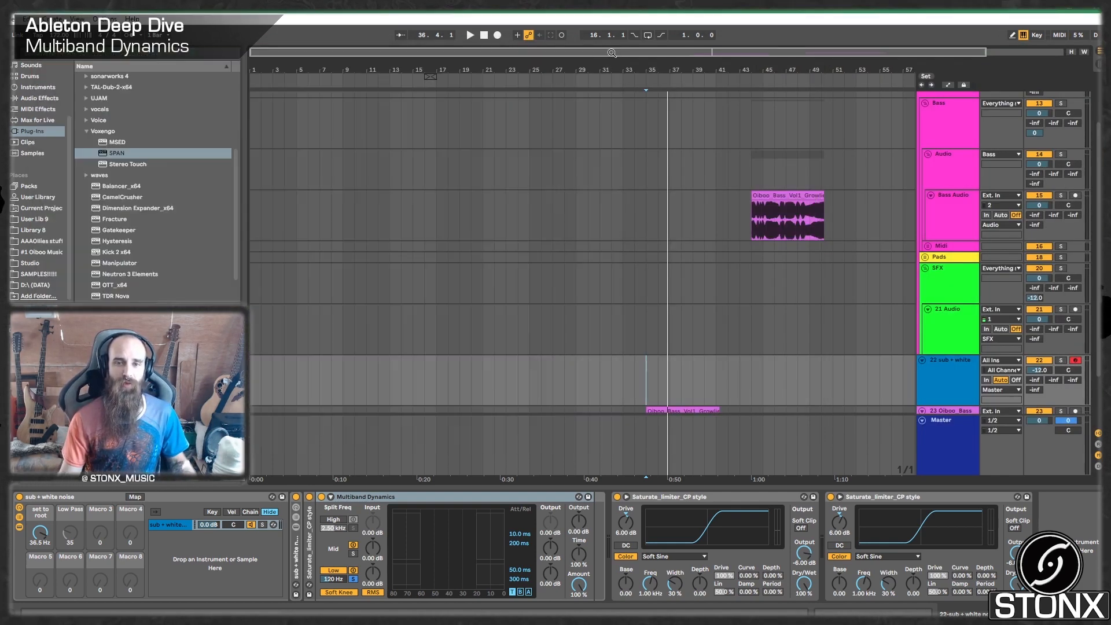
# Insert an empty MIDI clip from bar 44 to bar 51 on the sub + white noise track, beneath the copied bass clip
pyautogui.scroll(-3, 827, 191)
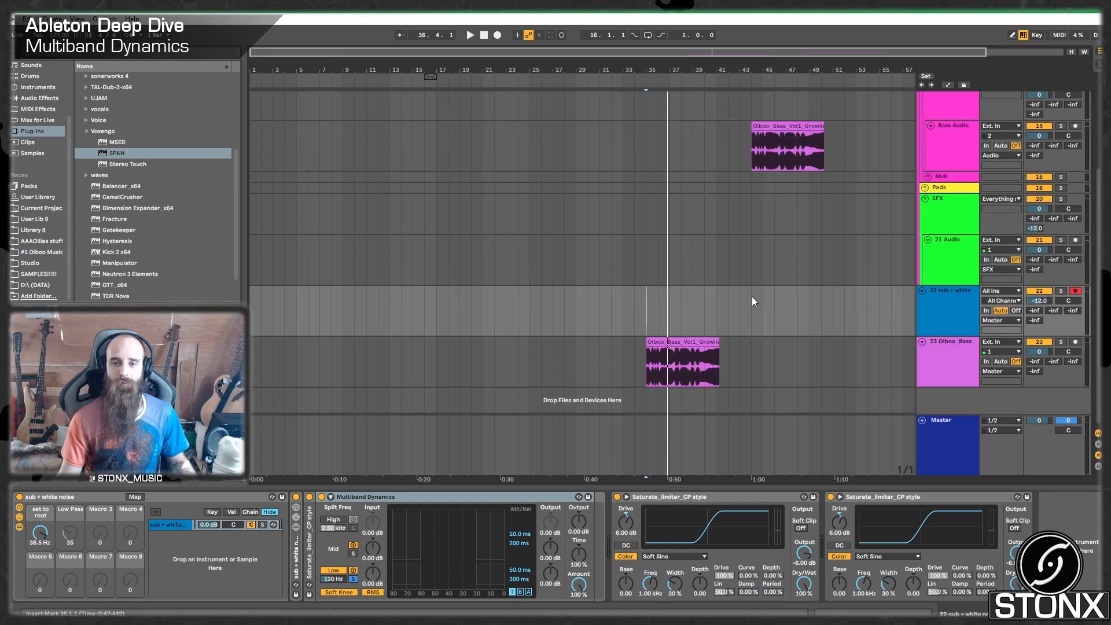
pyautogui.moveTo(748, 294); pyautogui.dragTo(823, 297)
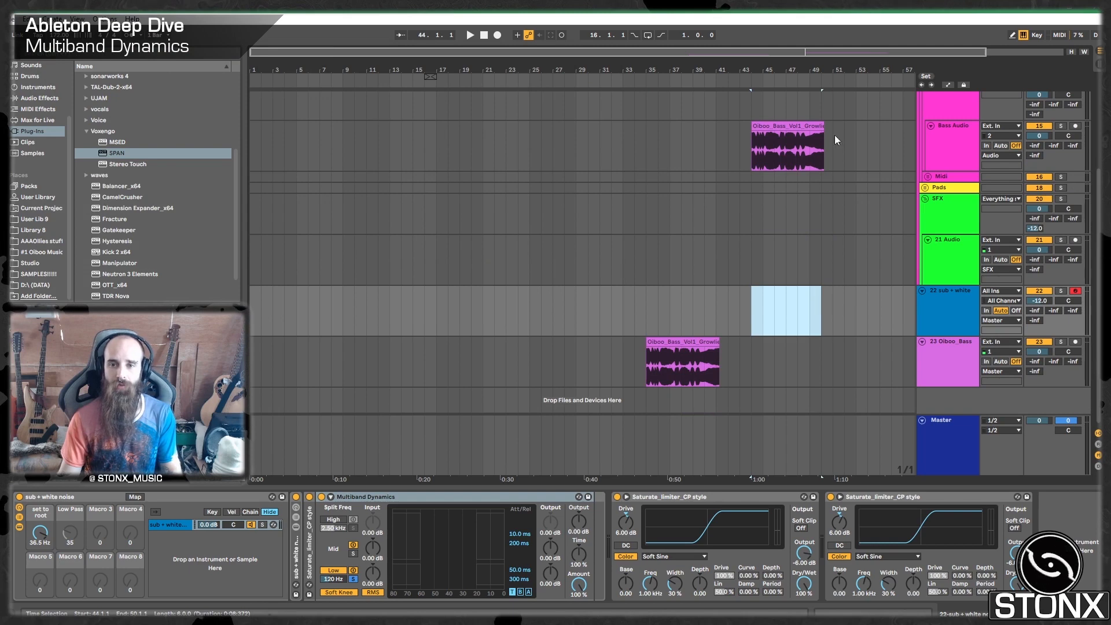
pyautogui.click(794, 124)
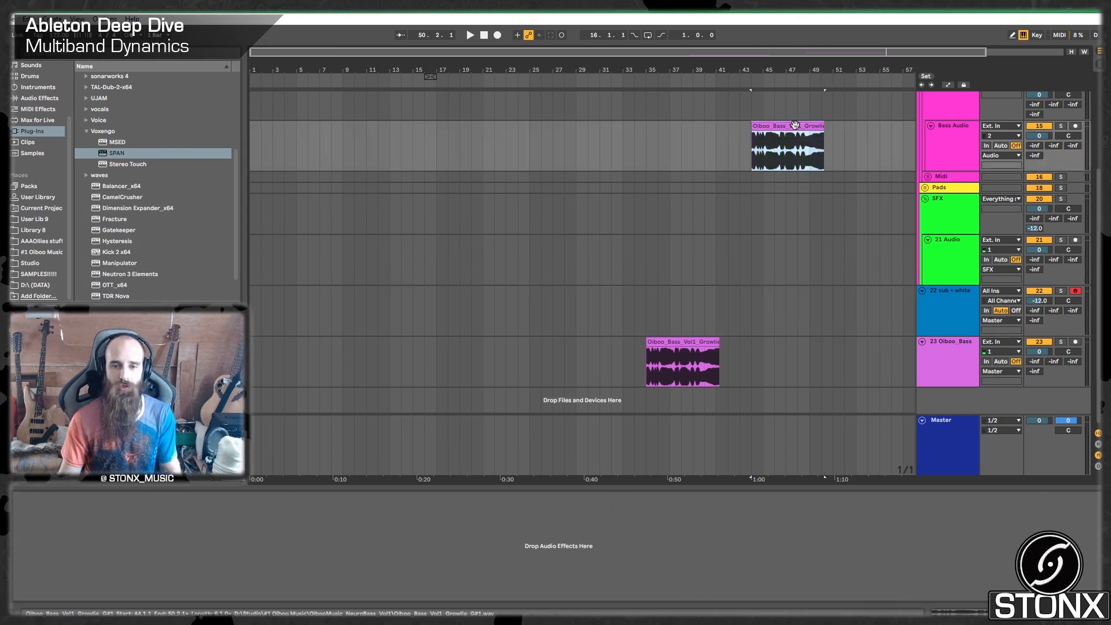
pyautogui.doubleClick(795, 125)
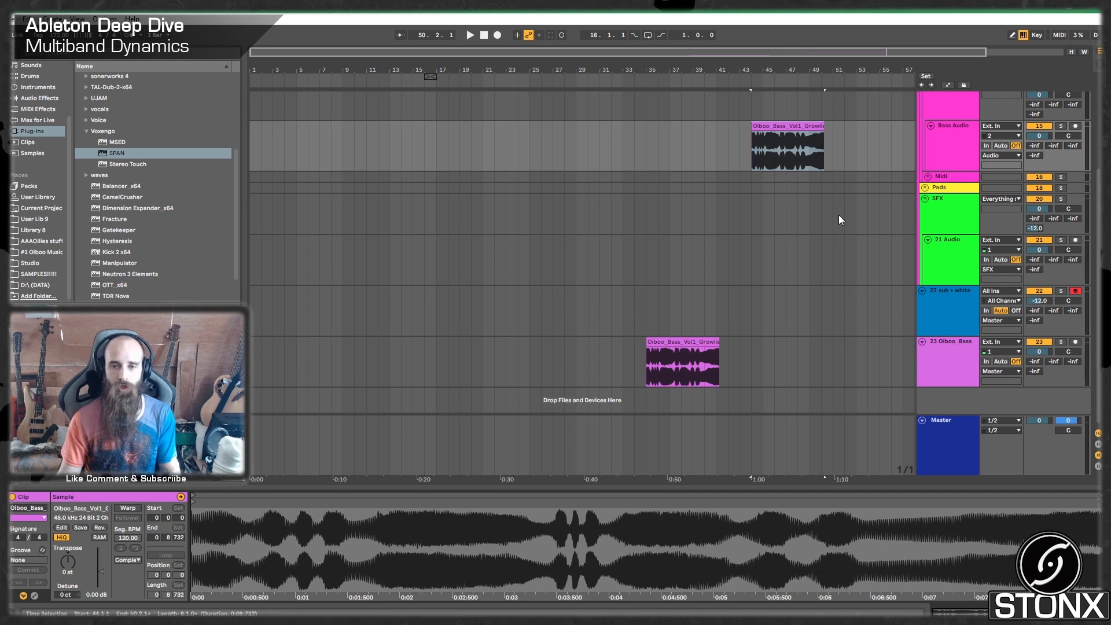
pyautogui.click(797, 266)
pyautogui.keyDown('shift'); pyautogui.click(841, 285); pyautogui.keyUp('shift')
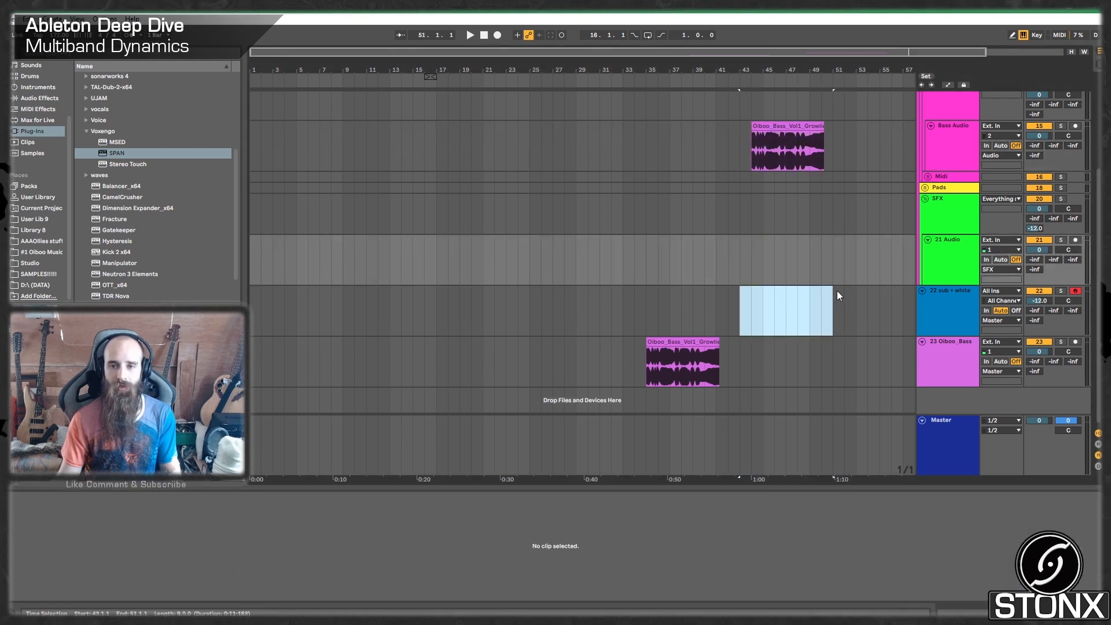
pyautogui.moveTo(760, 299); pyautogui.dragTo(831, 296)
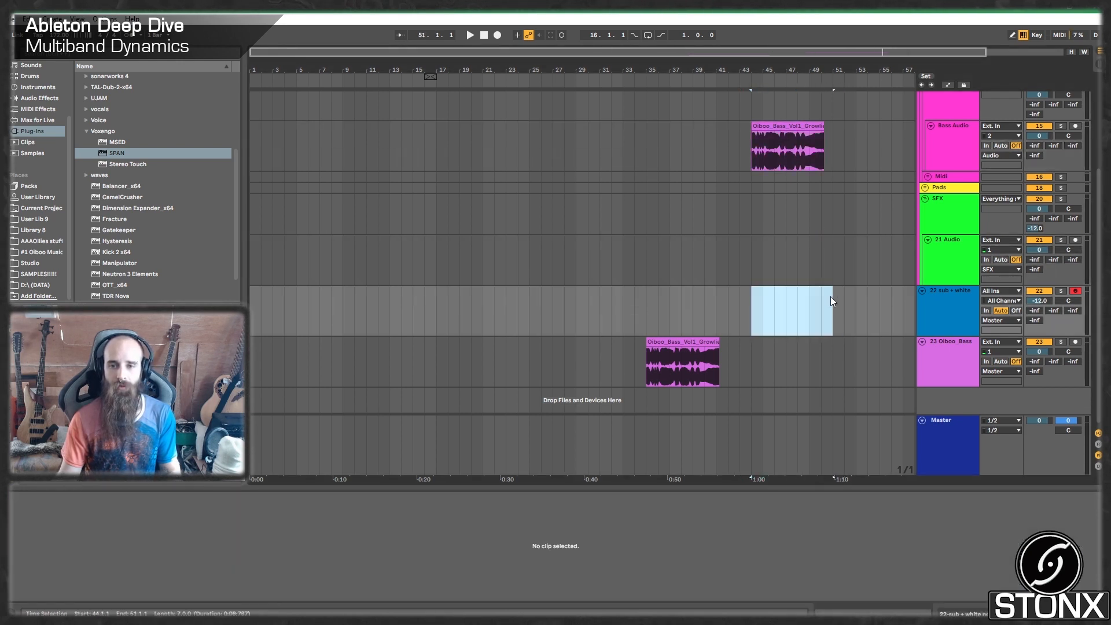
pyautogui.hotkey('ctrl', 'shift', 'm')
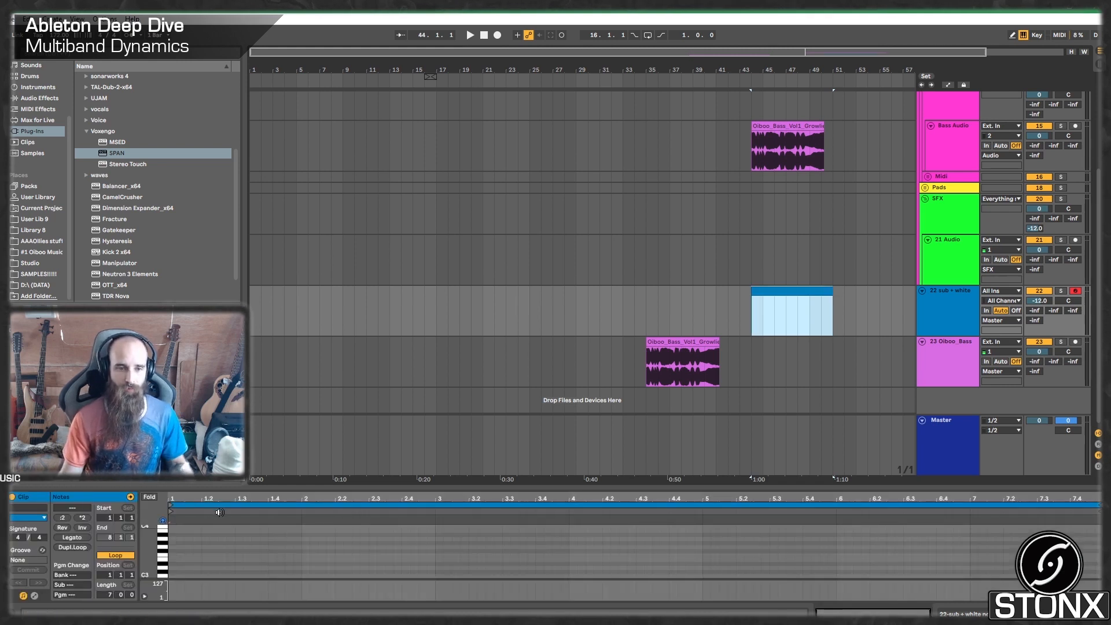
# Enlarge the note editor and add a G#2 note lasting the full seven bars of the new MIDI clip
pyautogui.moveTo(238, 486); pyautogui.dragTo(234, 281)
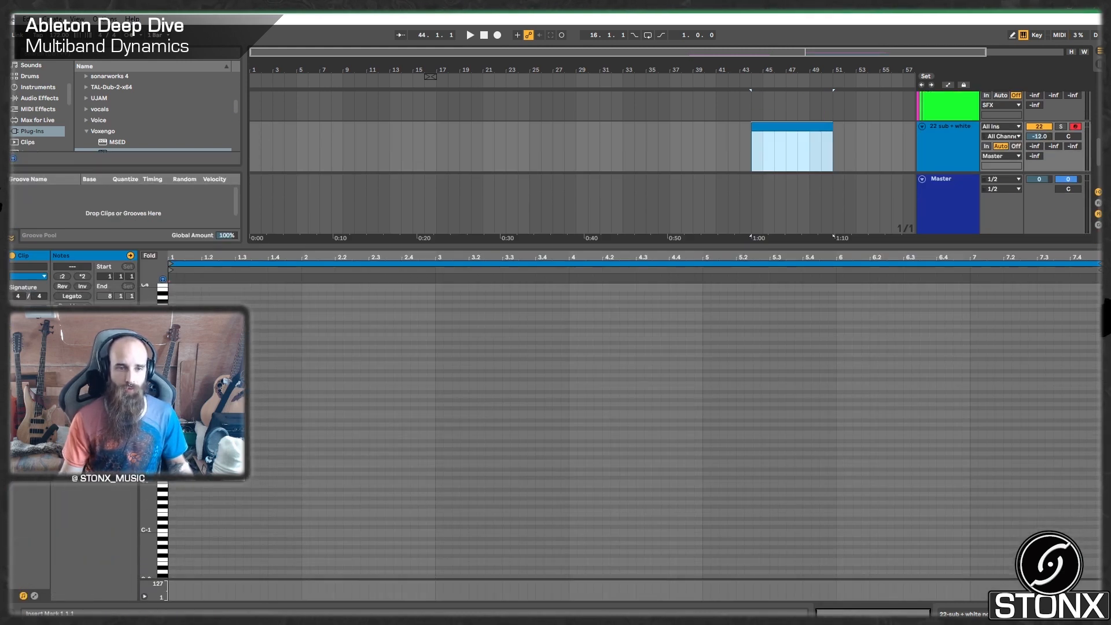
pyautogui.click(163, 399)
pyautogui.doubleClick(173, 351)
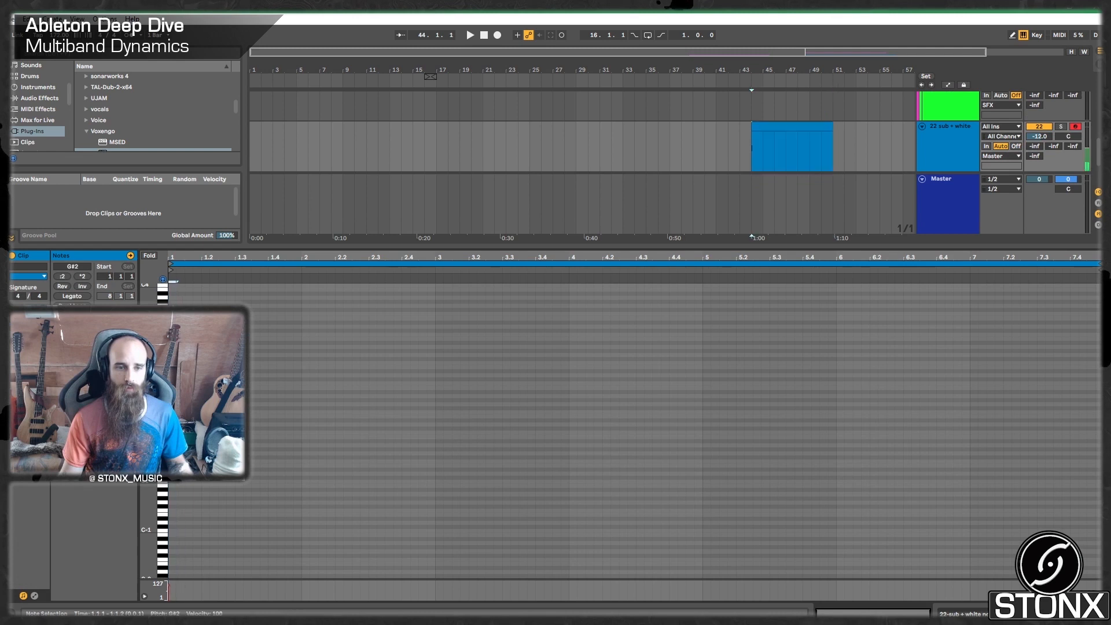
pyautogui.moveTo(176, 351); pyautogui.dragTo(1048, 402)
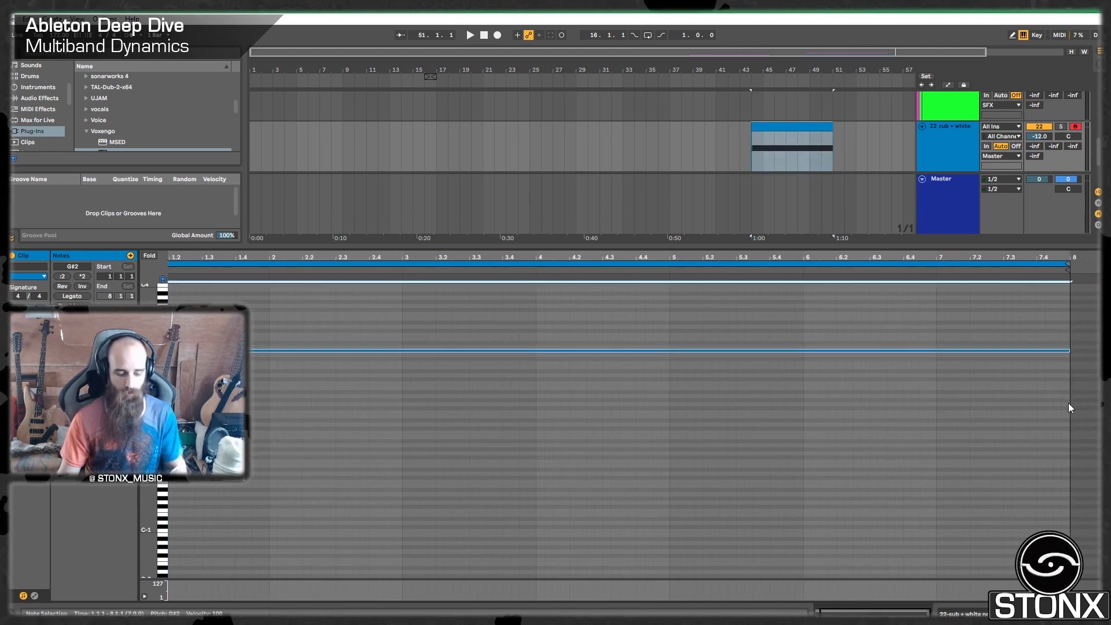
pyautogui.hotkey('shift', 'Down')
pyautogui.hotkey('shift', 'Down')
pyautogui.hotkey('shift', 'Up')
pyautogui.hotkey('shift', 'Up')
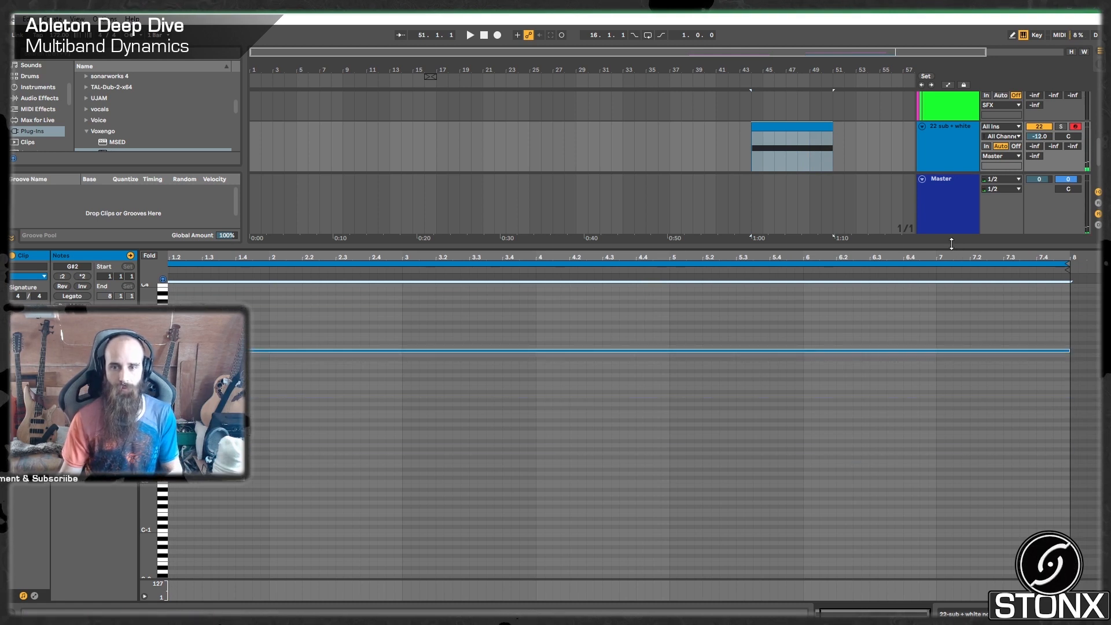
# Play the filtered bass and the sub together from bar 44 and examine their combined spectrum in the Master track's enlarged SPAN
pyautogui.moveTo(950, 247); pyautogui.dragTo(920, 579)
pyautogui.doubleClick(929, 546)
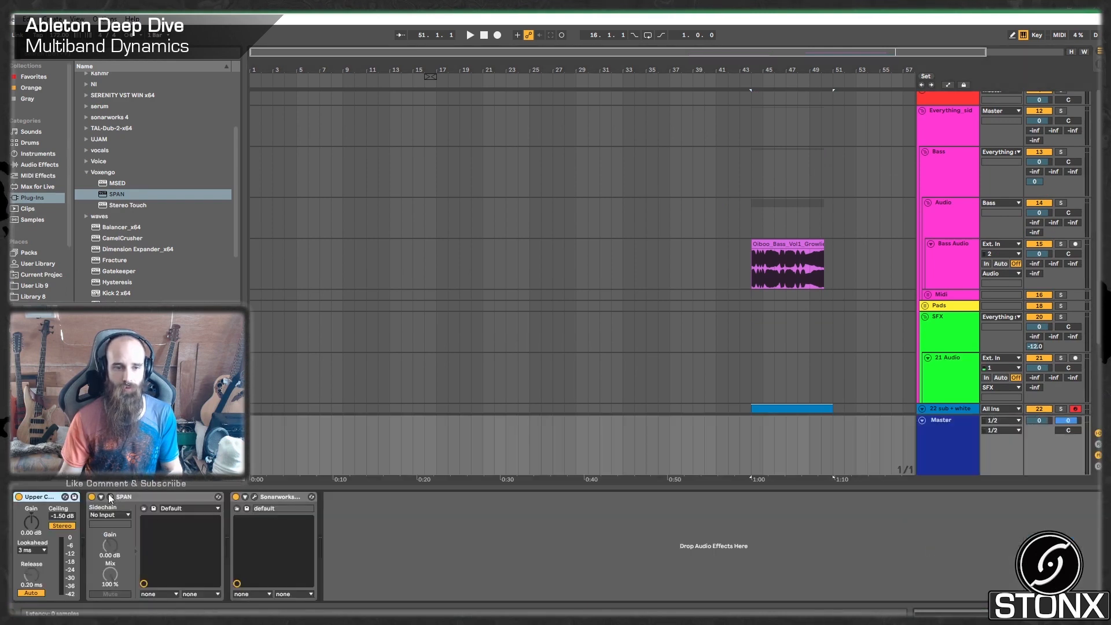
pyautogui.click(110, 496)
pyautogui.click(754, 222)
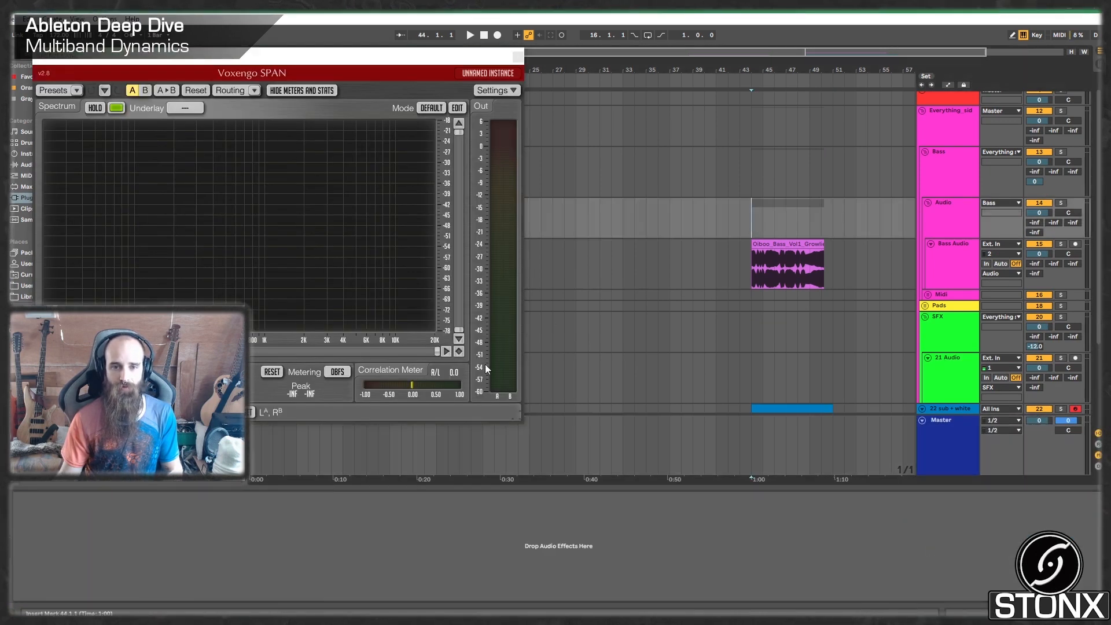
pyautogui.moveTo(522, 421); pyautogui.dragTo(841, 467)
pyautogui.press('space')
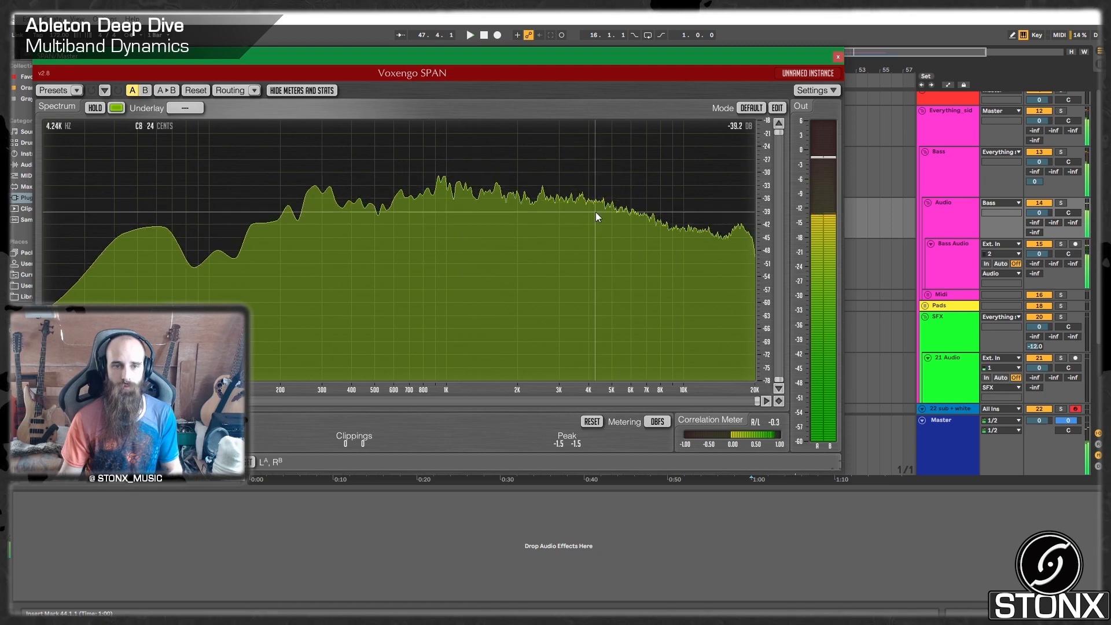
pyautogui.click(838, 57)
# Review the sub MIDI clip and the device chains of the Oiboo bass and sub tracks, finishing on the sub track's Multiband Dynamics
pyautogui.scroll(-3, 772, 321)
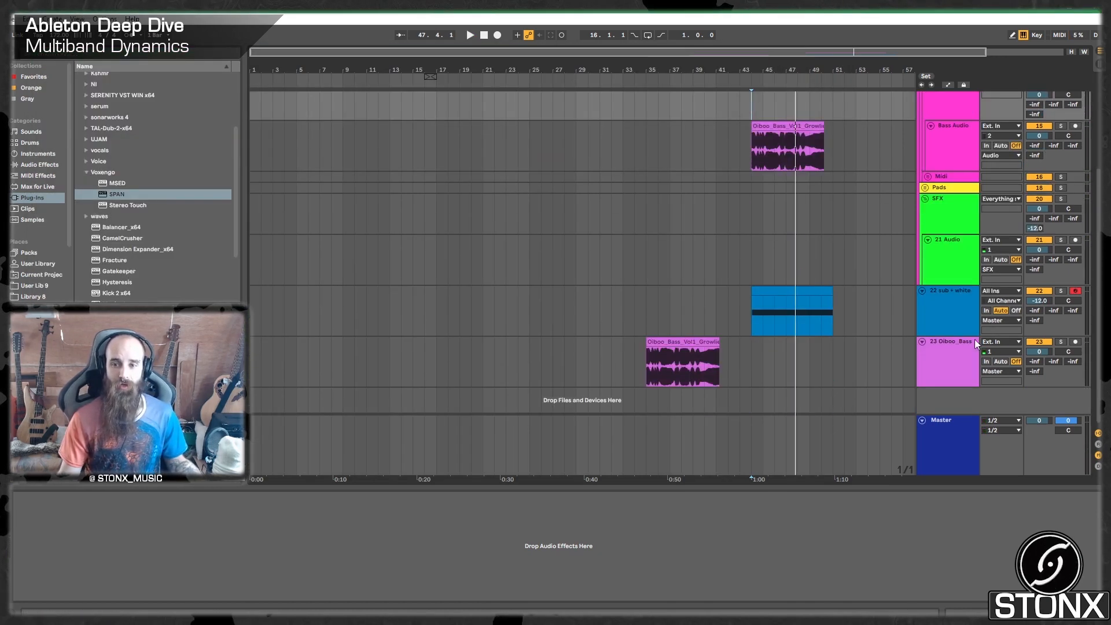
pyautogui.doubleClick(787, 286)
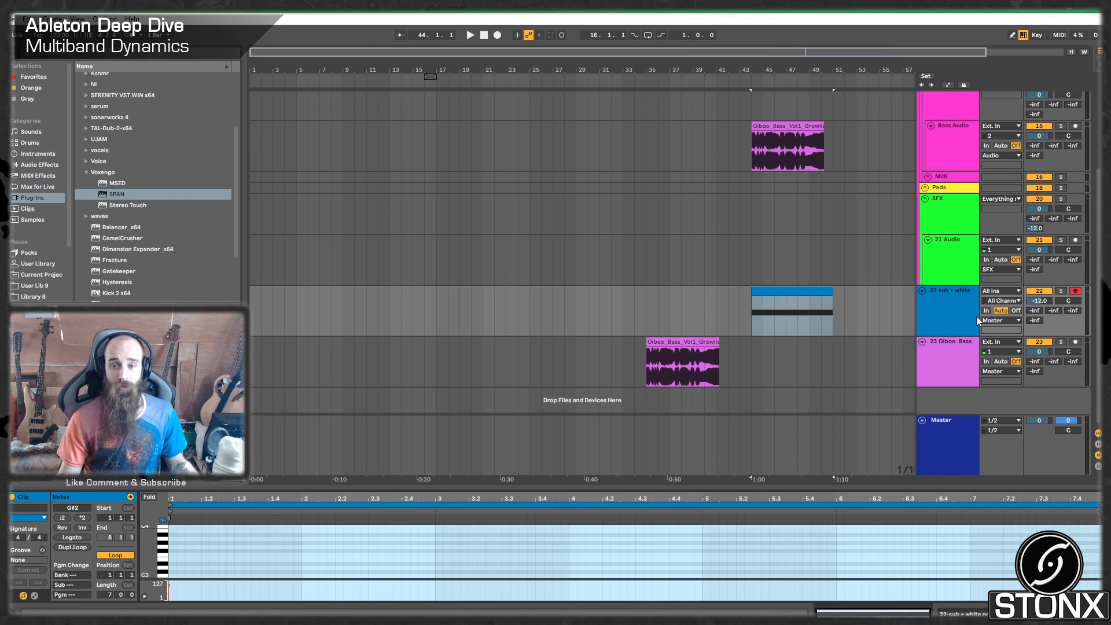
pyautogui.click(936, 369)
pyautogui.click(951, 453)
pyautogui.click(952, 354)
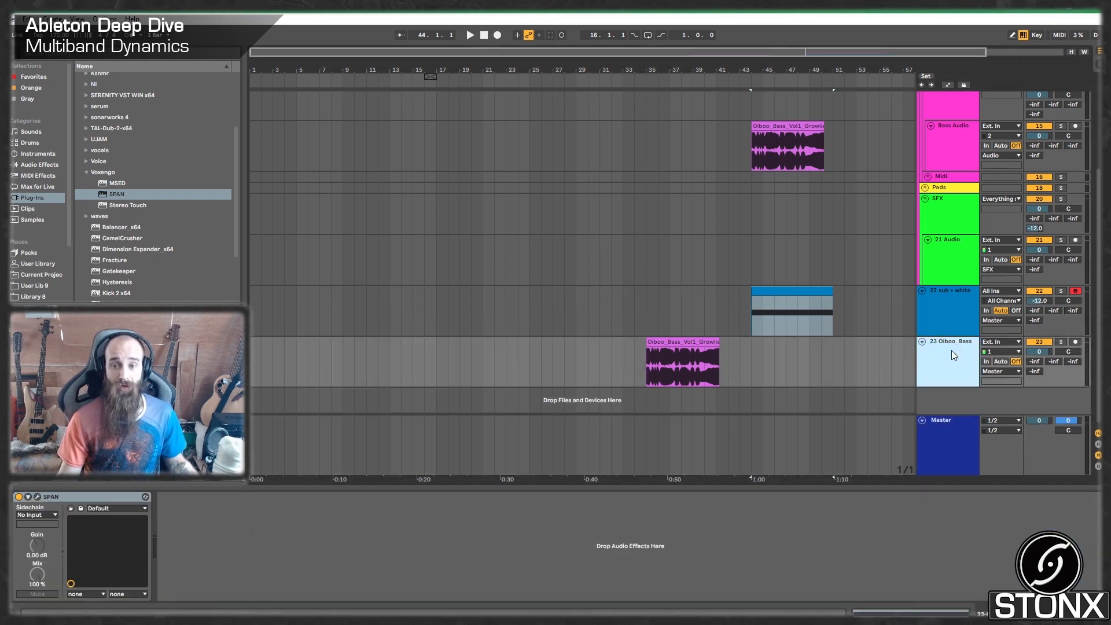
pyautogui.click(943, 305)
pyautogui.click(370, 508)
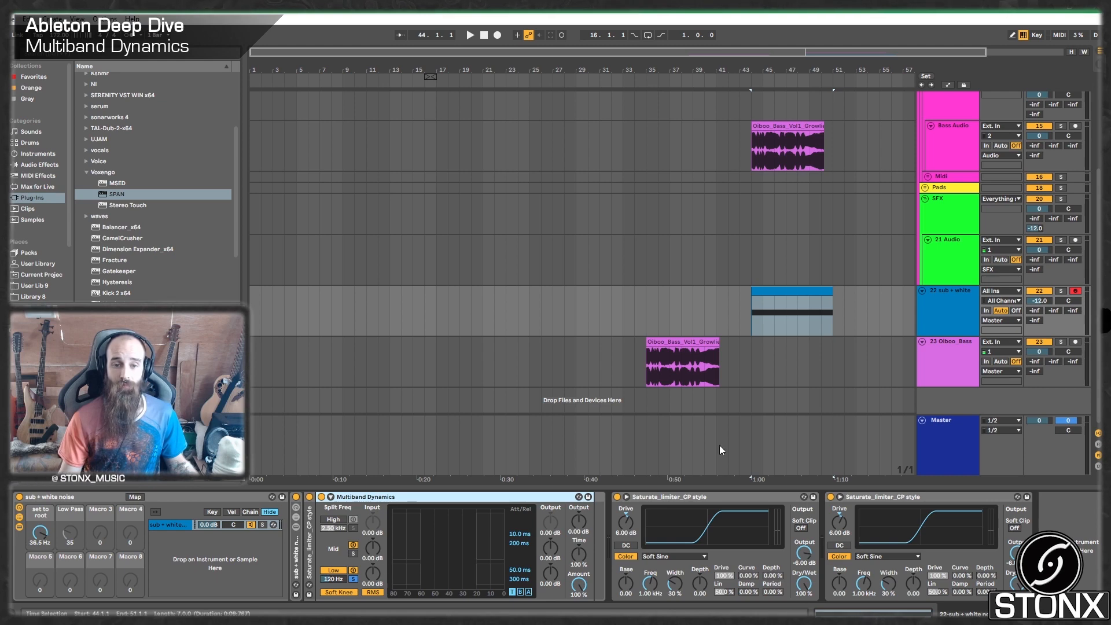
# Examine the Bass group's device chain, focusing on its Remove Sub frequencies Multiband Dynamics
pyautogui.scroll(5, 855, 345)
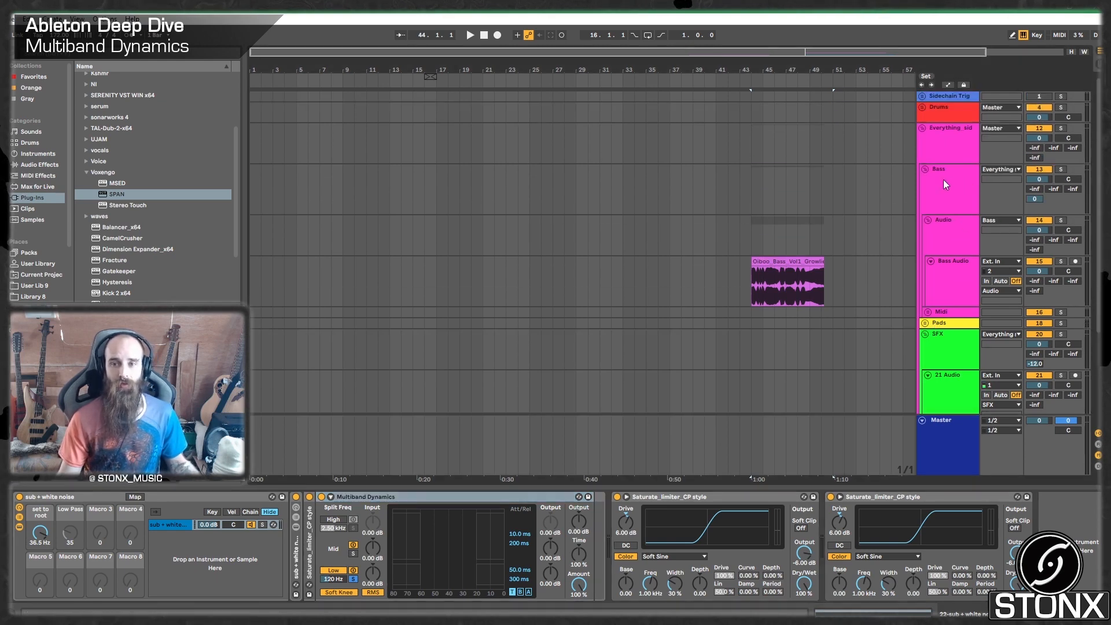
pyautogui.click(943, 180)
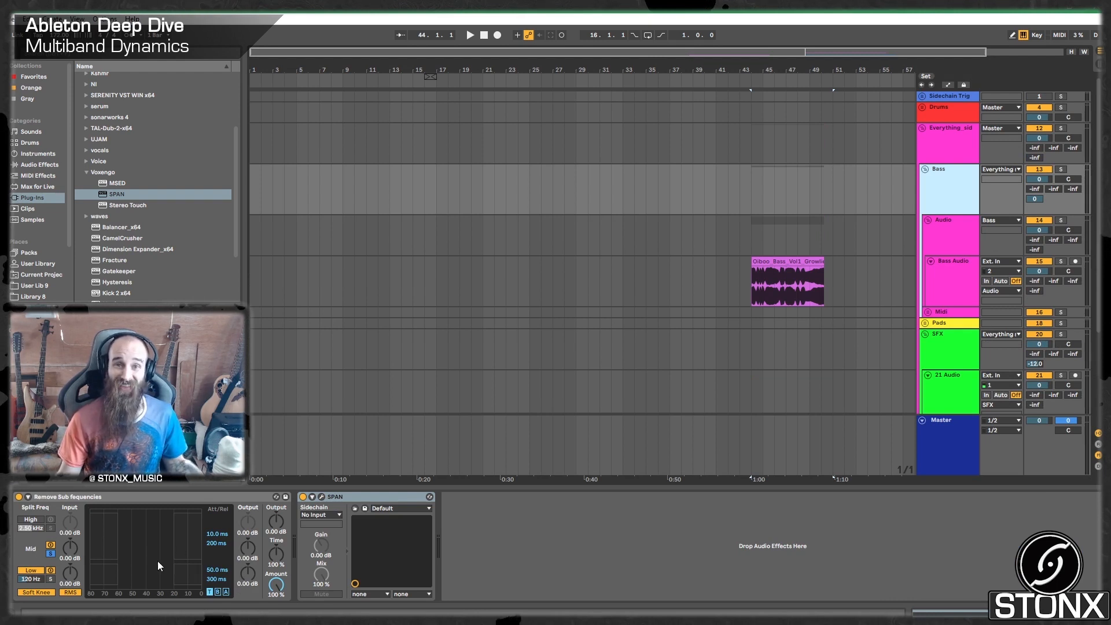
pyautogui.click(499, 541)
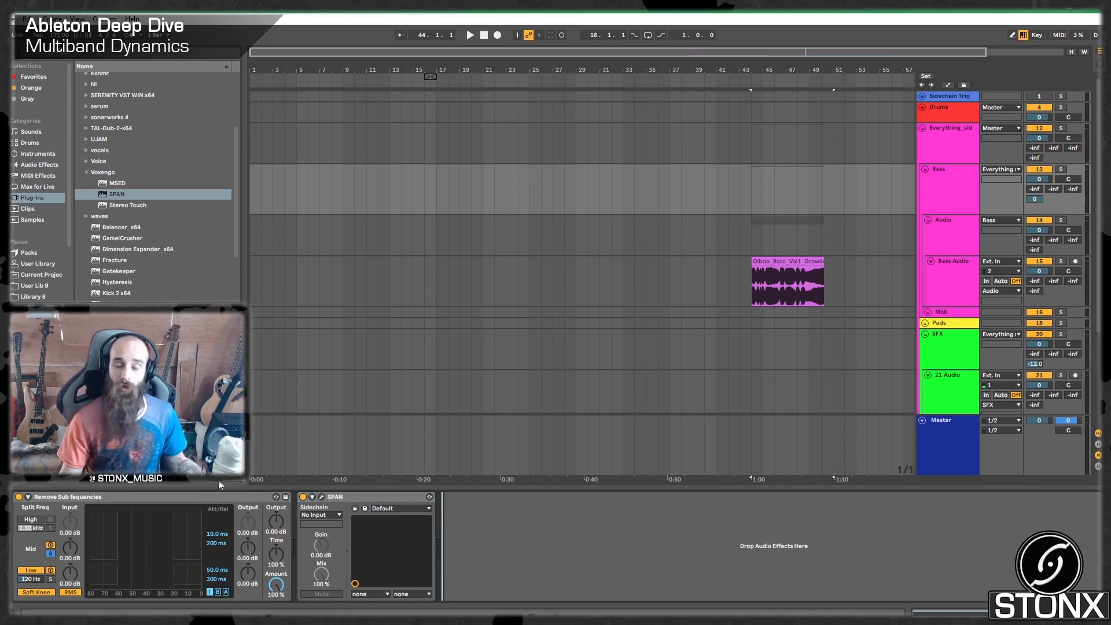
pyautogui.click(144, 495)
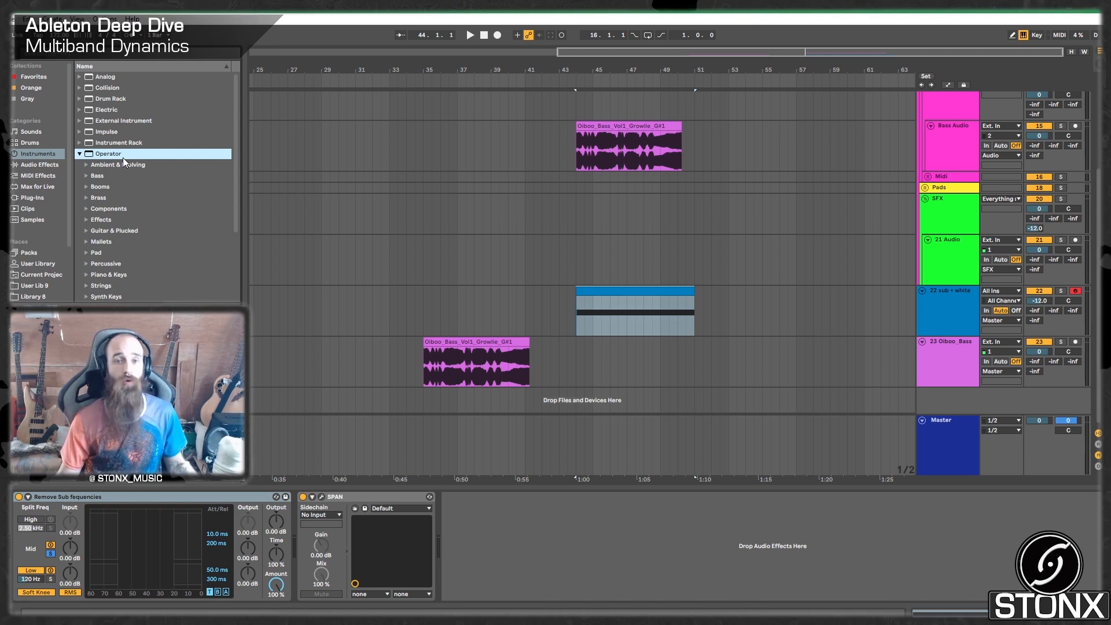
# Load Operator onto a new MIDI track beneath the Oiboo bass track and unfold that track
pyautogui.scroll(-2, 123, 159)
pyautogui.moveTo(108, 135); pyautogui.dragTo(530, 499)
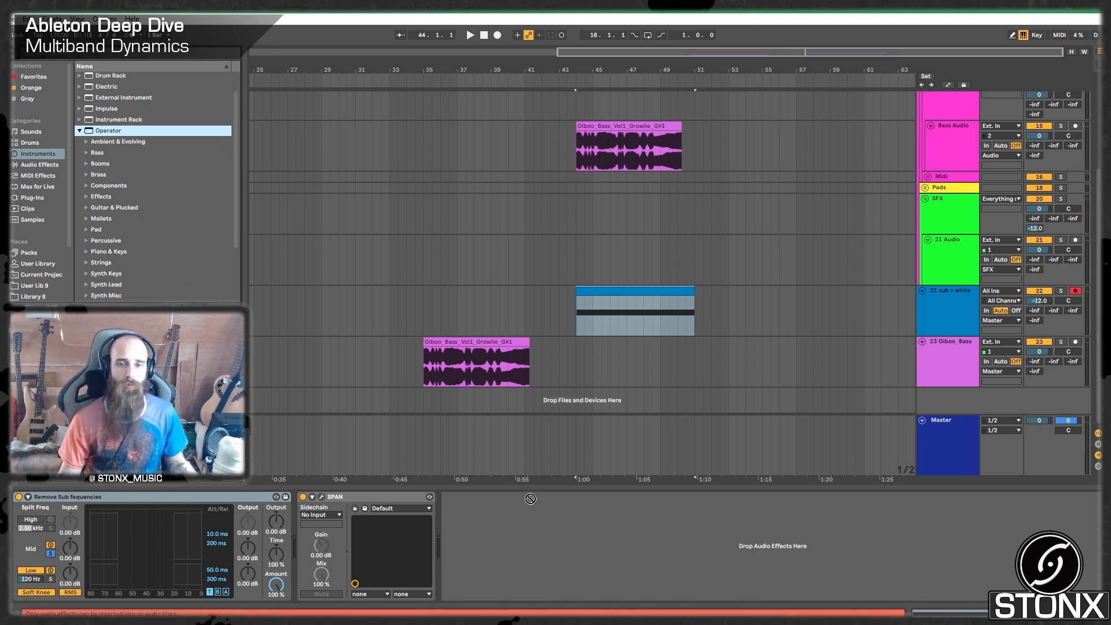
pyautogui.moveTo(871, 429); pyautogui.dragTo(939, 399)
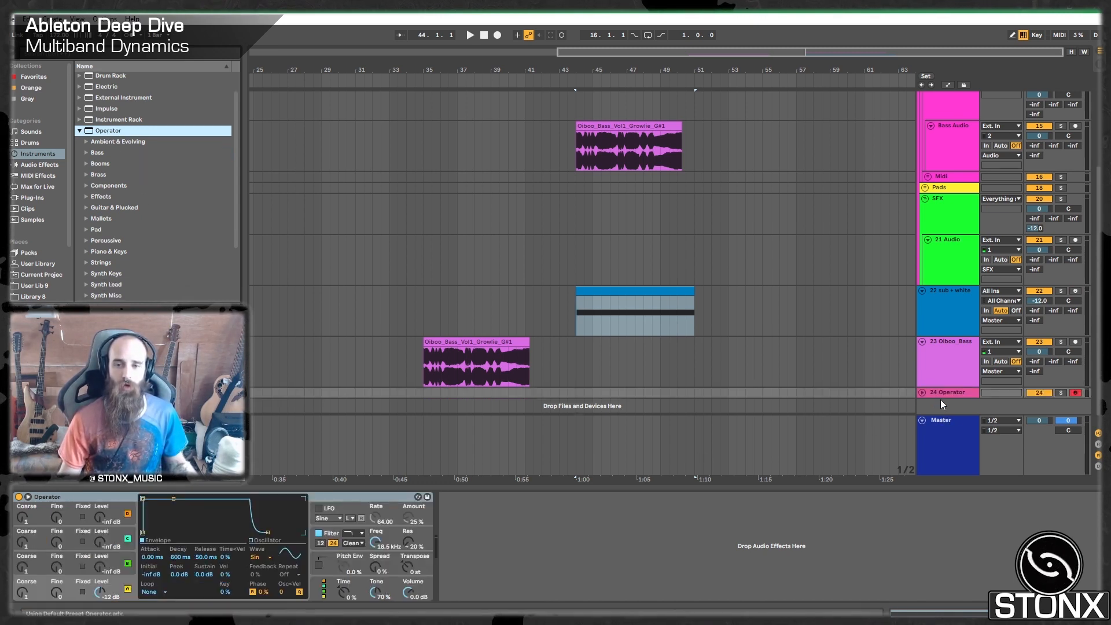
pyautogui.click(922, 392)
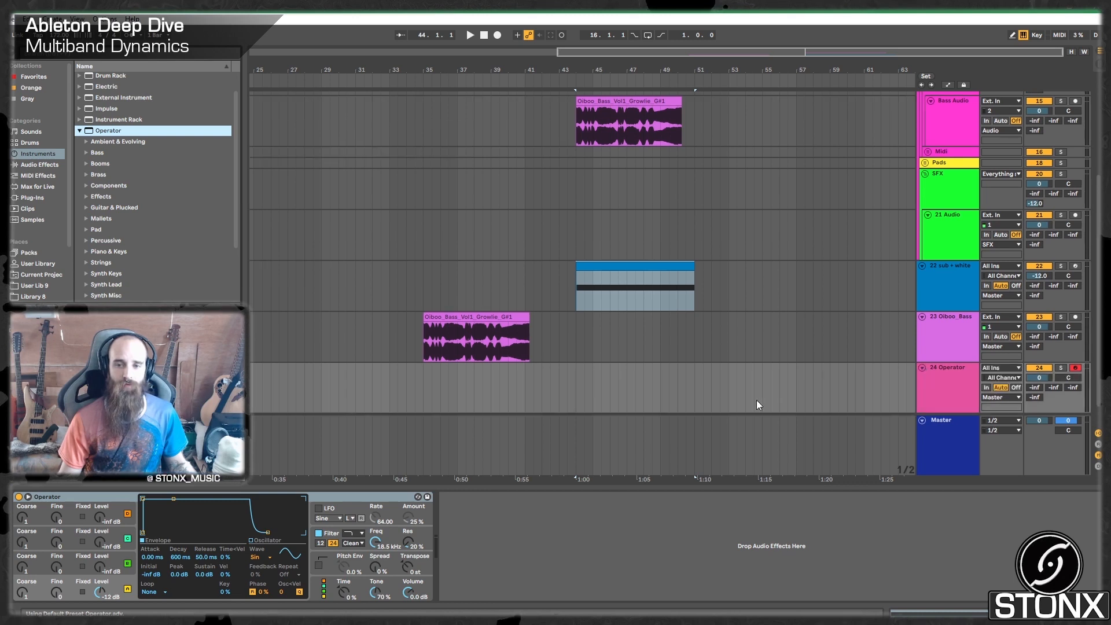
# Insert an eight-bar MIDI clip from bar 53 on the Operator track, with one full-length note transposed down to G0
pyautogui.moveTo(730, 374); pyautogui.dragTo(664, 396)
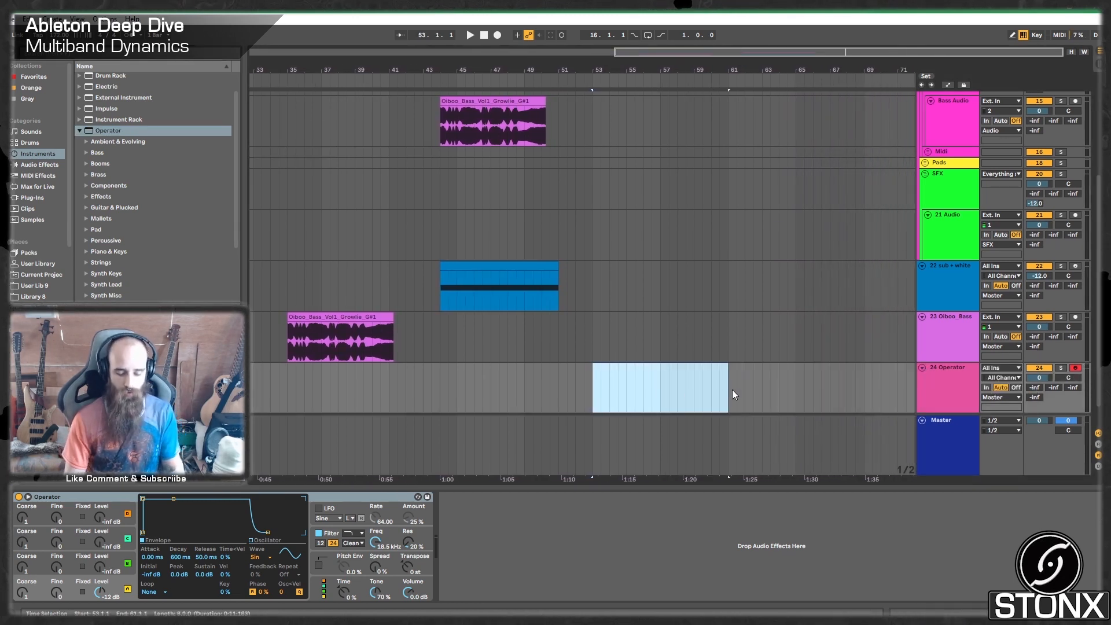
pyautogui.hotkey('ctrl', 'shift', 'm')
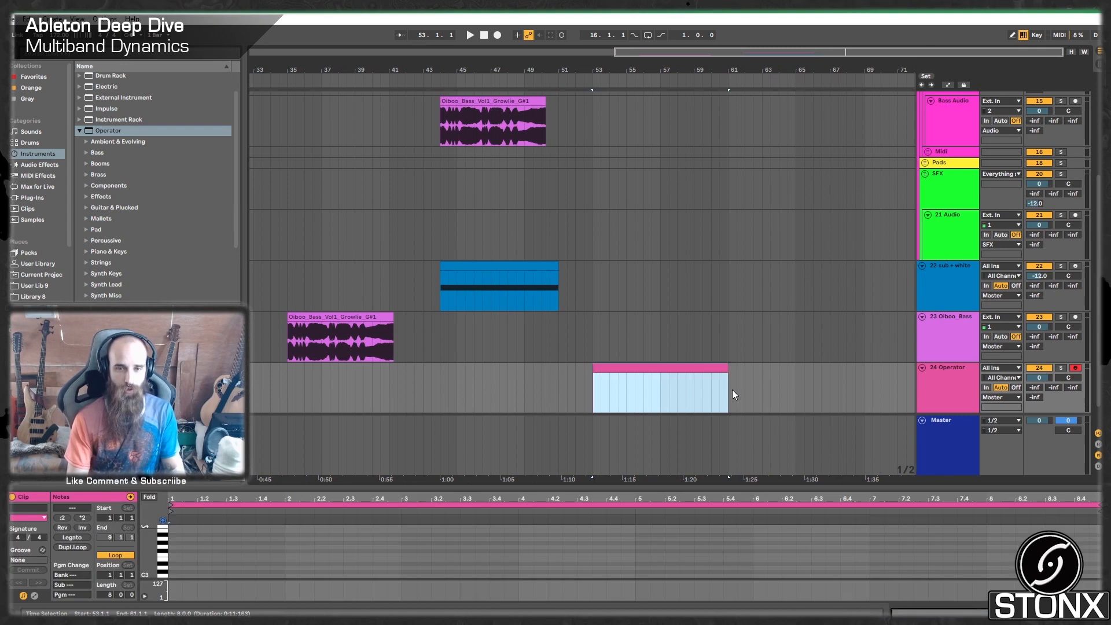
pyautogui.click(174, 547)
pyautogui.moveTo(187, 547); pyautogui.dragTo(1099, 544)
pyautogui.hotkey('shift', 'Down')
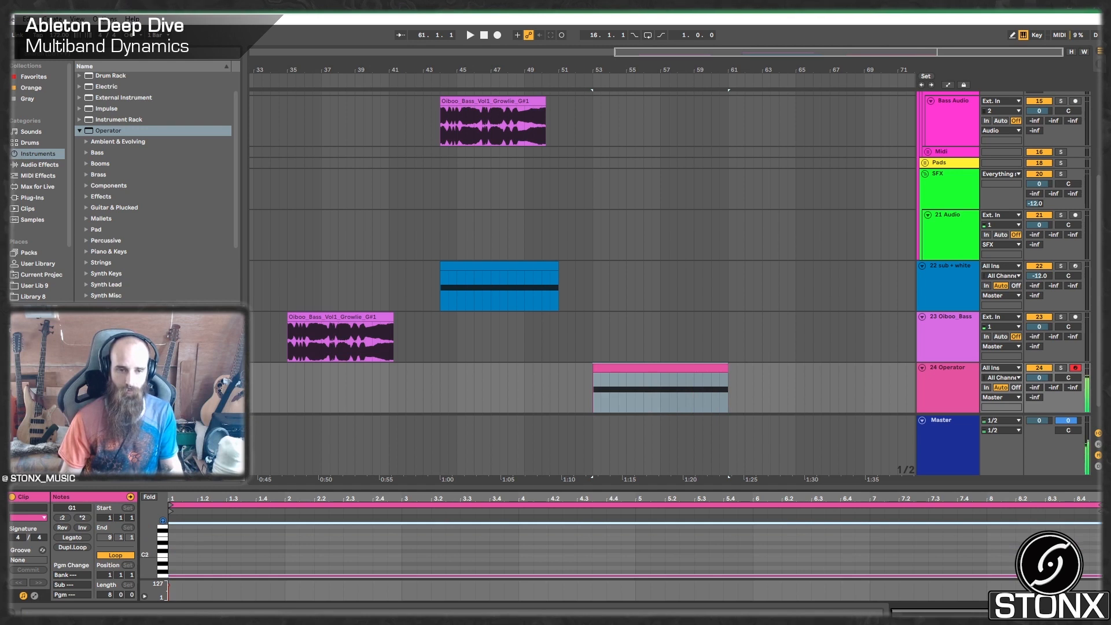
pyautogui.hotkey('shift', 'Down')
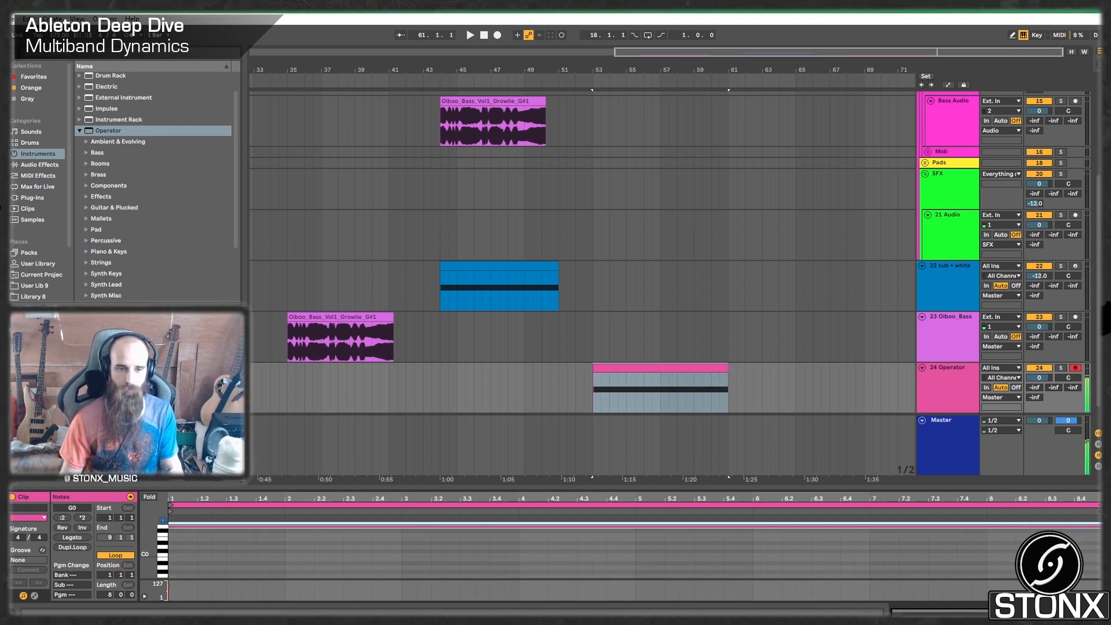
# Add Multiband Dynamics after Operator in the Operator track's device chain
pyautogui.doubleClick(942, 376)
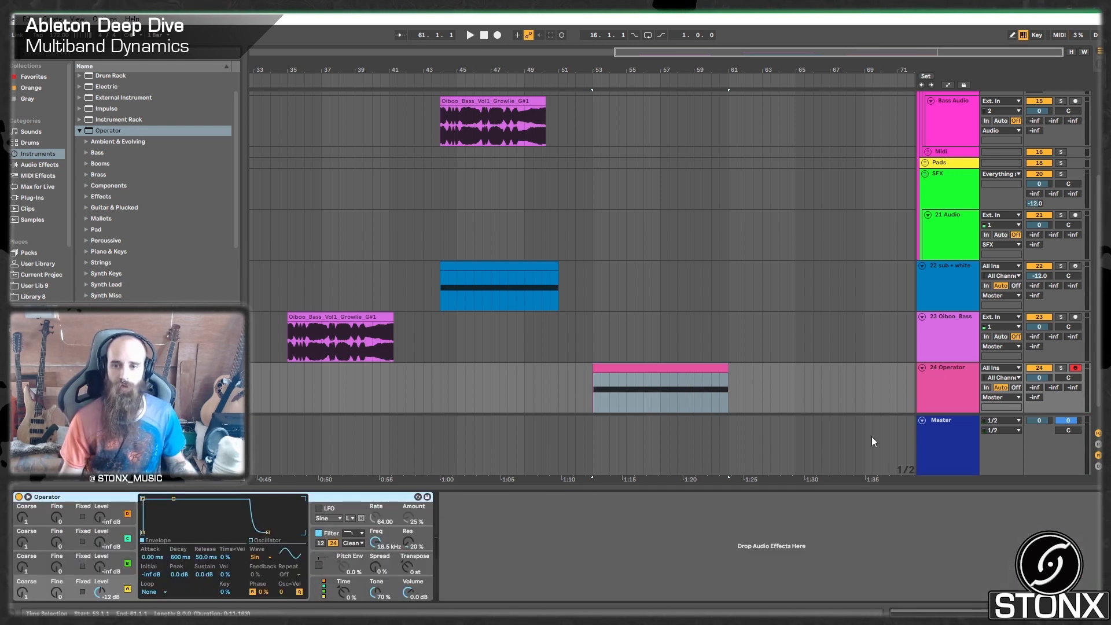
pyautogui.click(40, 164)
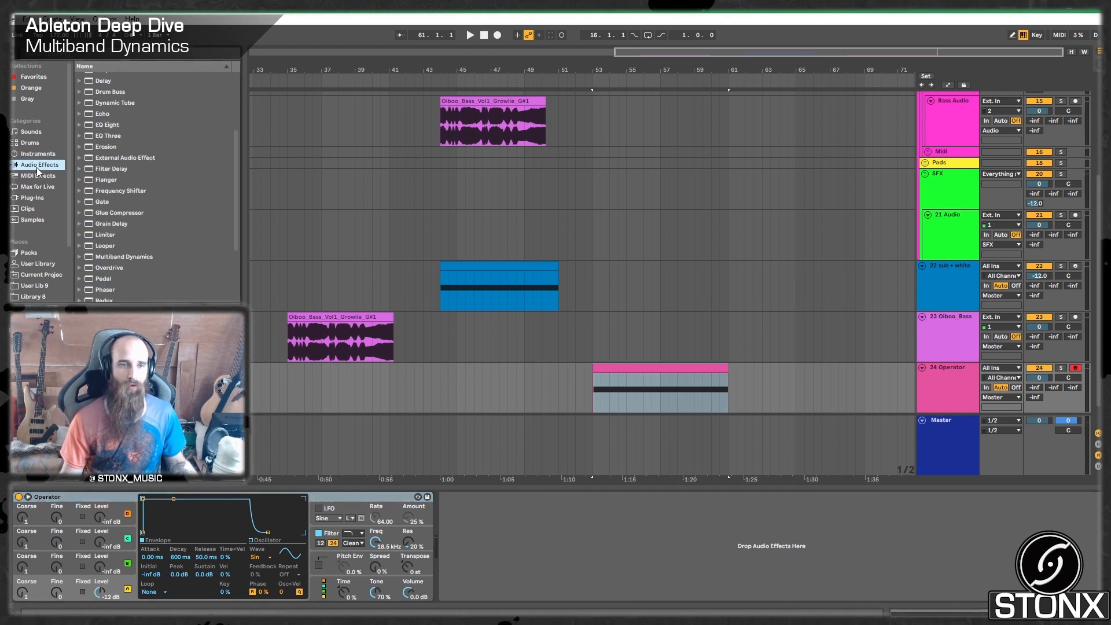
pyautogui.scroll(-6, 130, 235)
pyautogui.moveTo(122, 176); pyautogui.dragTo(605, 519)
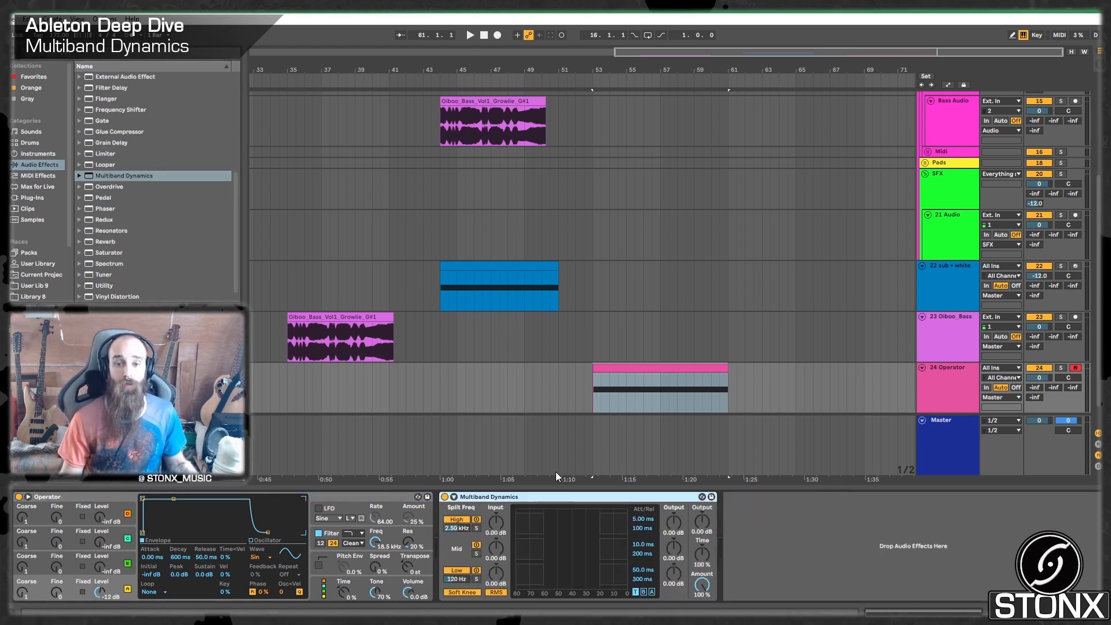
# Play the Operator clip with Multiband Dynamics' high, mid and low bands soloed in turn, comparing each band's level
pyautogui.click(475, 532)
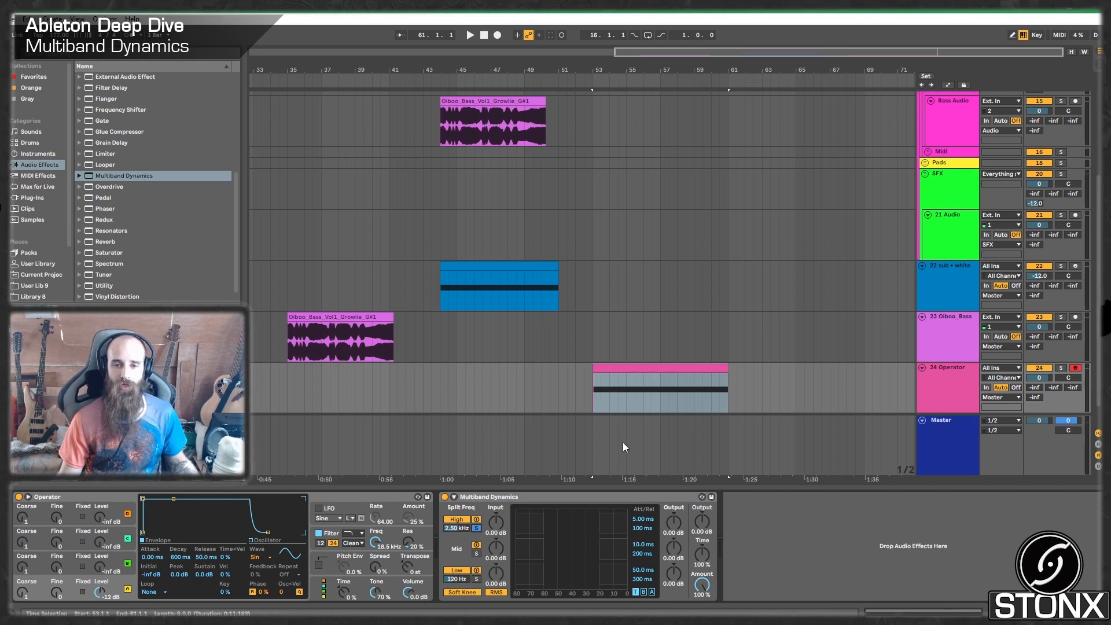
pyautogui.click(640, 362)
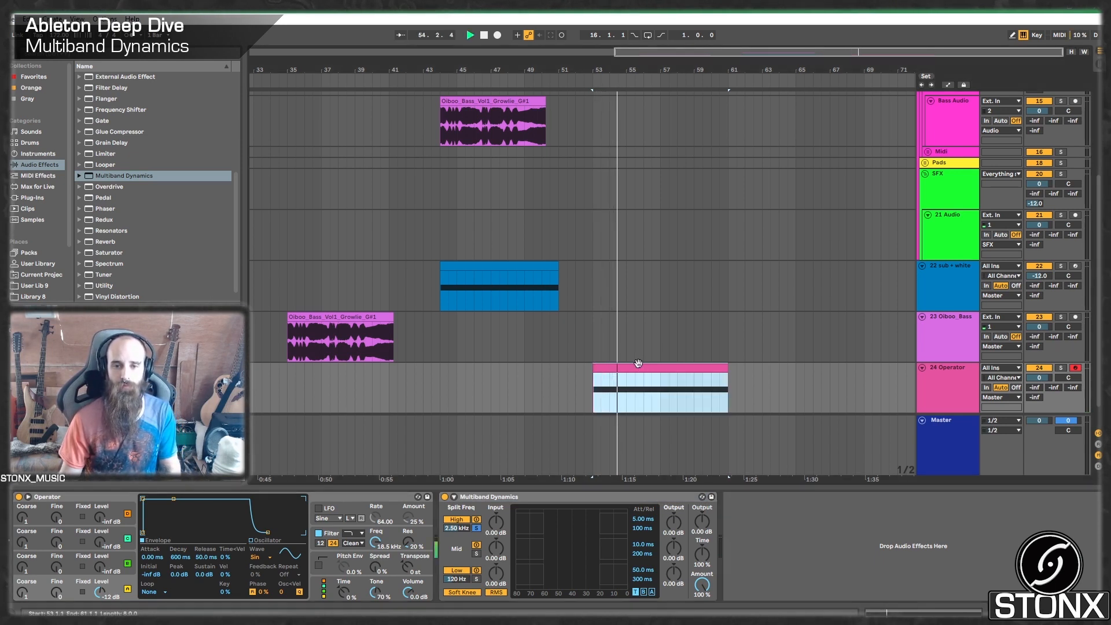
pyautogui.press('space')
pyautogui.click(475, 553)
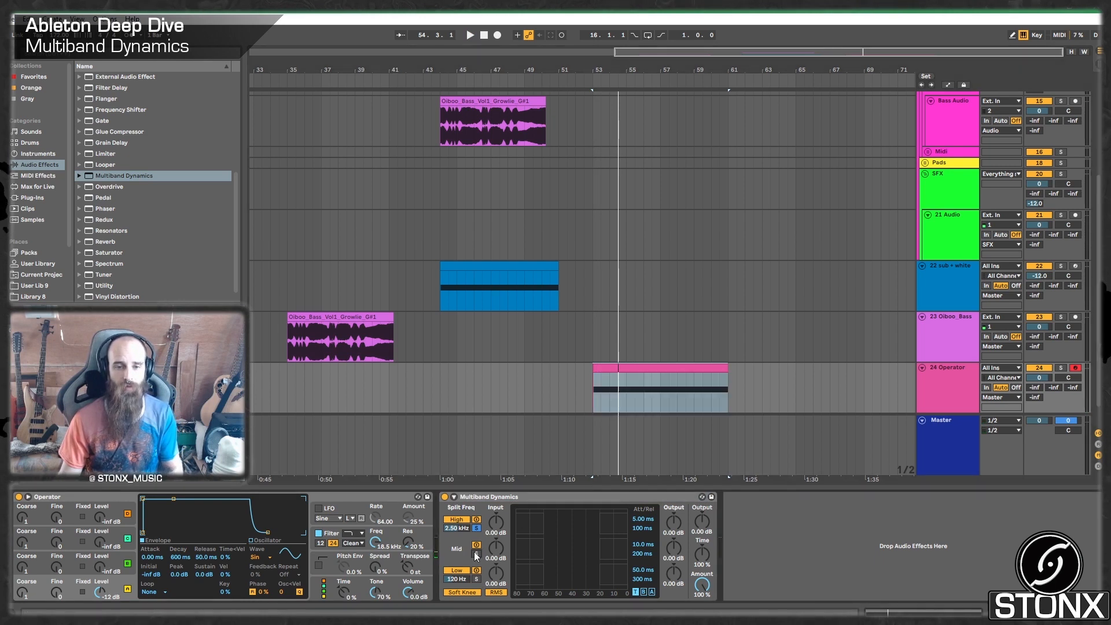
pyautogui.press('space')
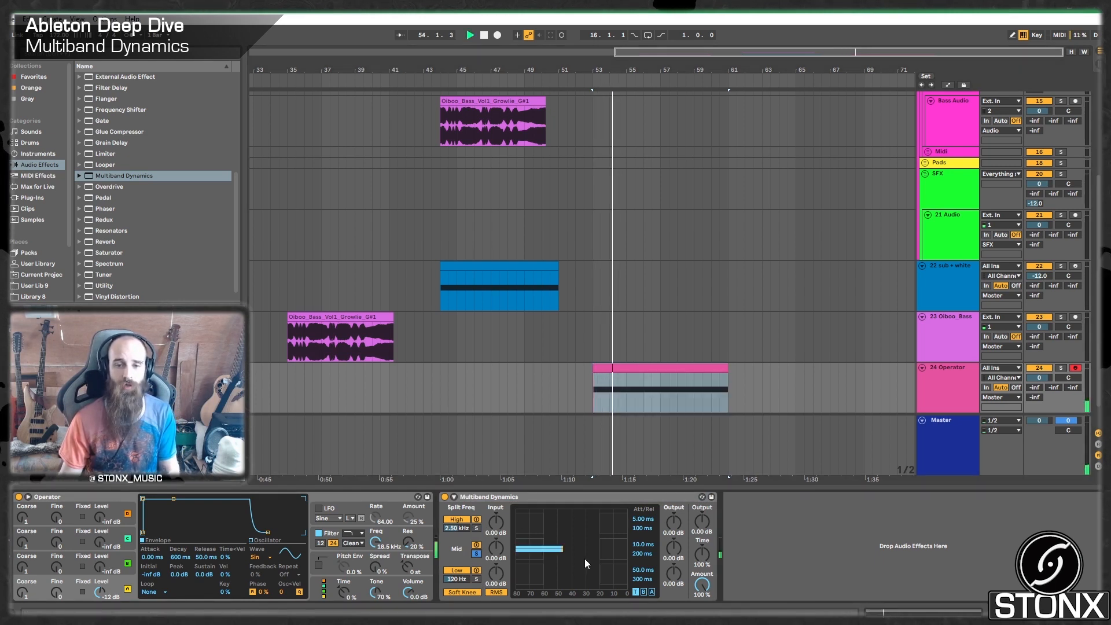
pyautogui.press('space')
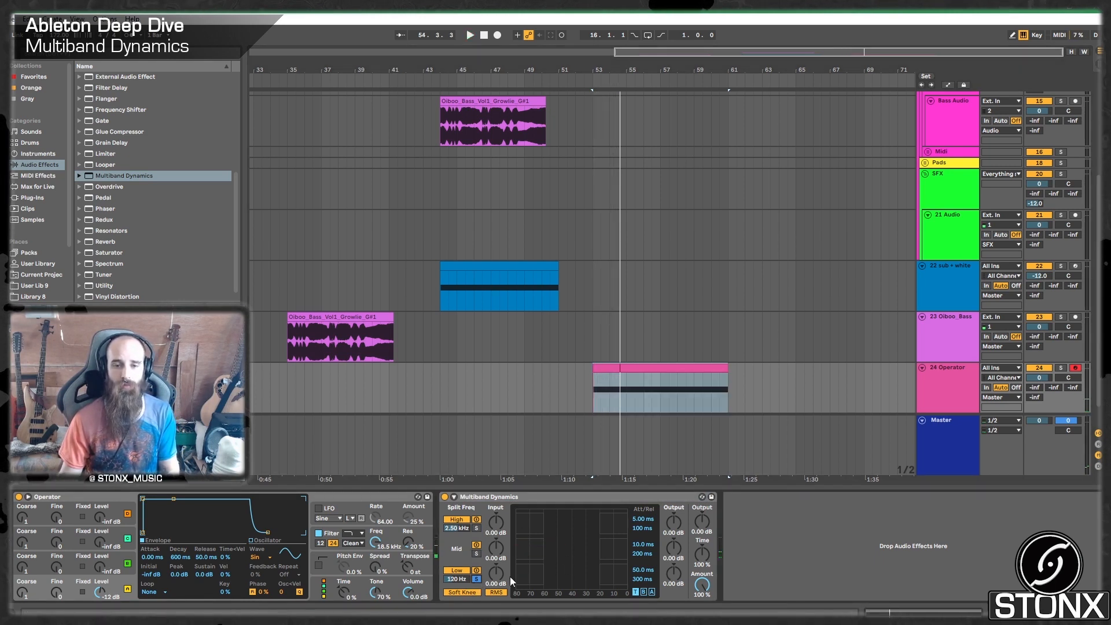
pyautogui.press('space')
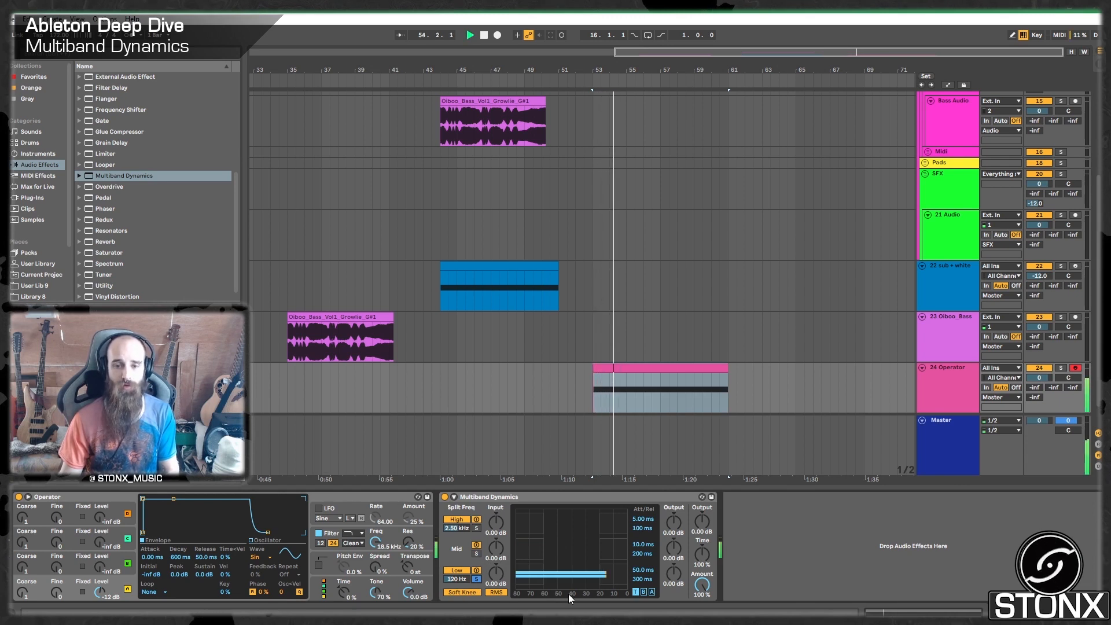
pyautogui.press('space')
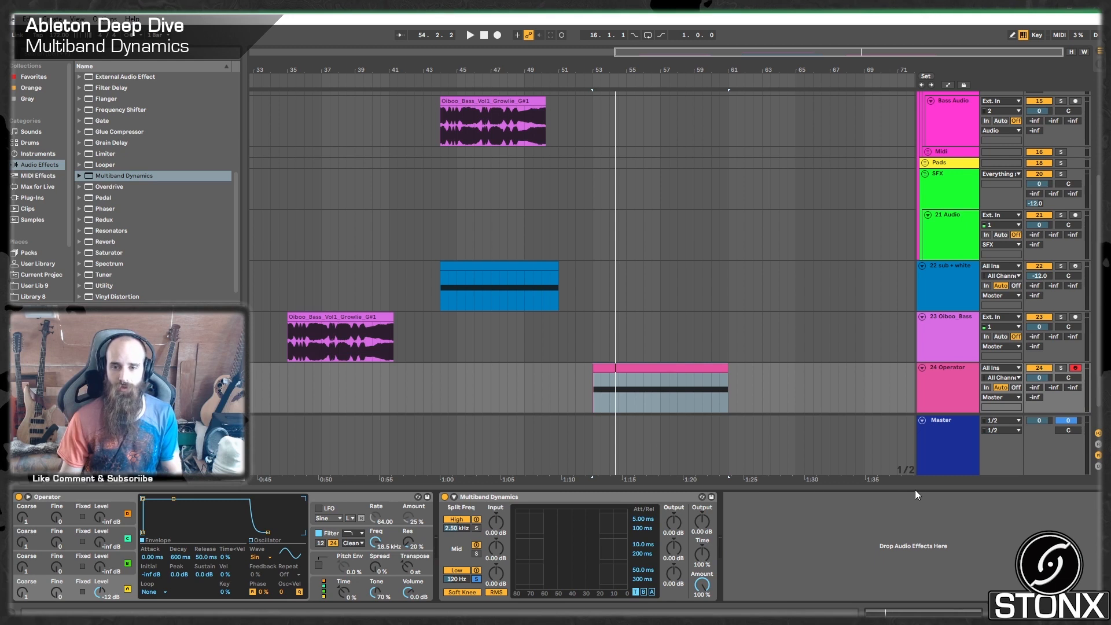
# Mute the Operator track and loop playback over its MIDI clip from bar 53 to bar 61
pyautogui.click(1039, 364)
pyautogui.press('space')
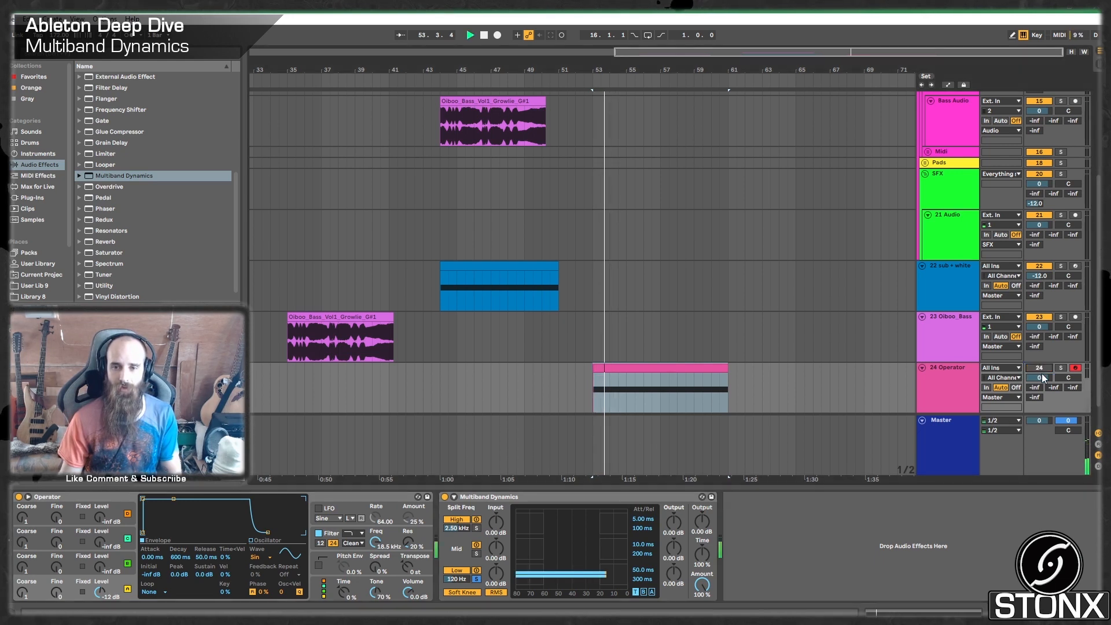
pyautogui.click(664, 366)
pyautogui.hotkey('ctrl', 'l')
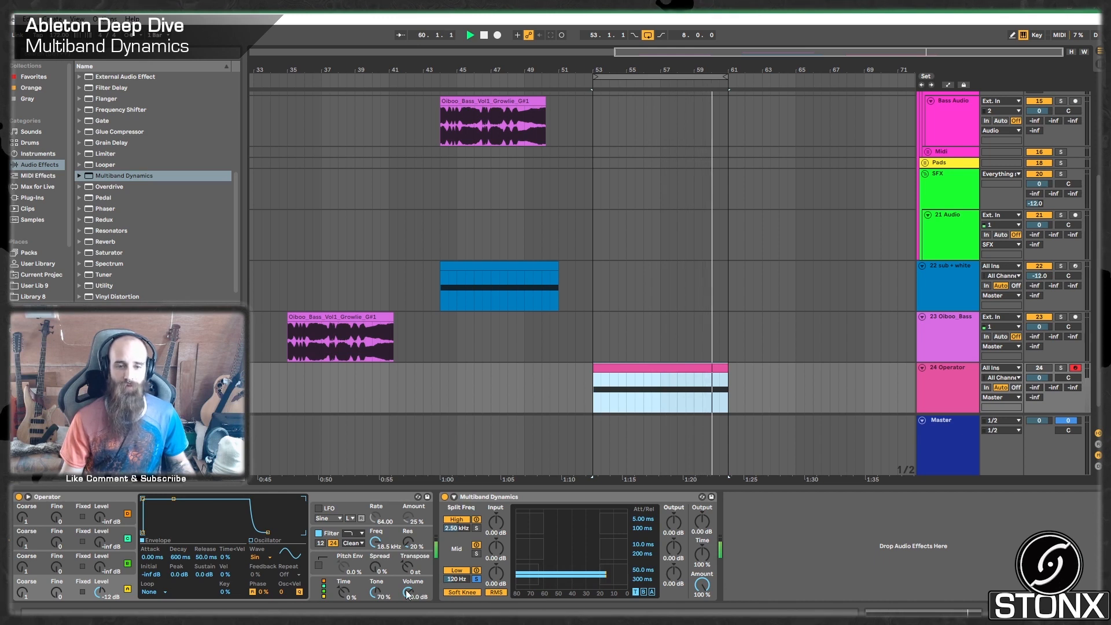
# Lower Operator's volume to -14 dB and raise it back to about 0 dB while watching the low band's level
pyautogui.moveTo(411, 590); pyautogui.dragTo(412, 613)
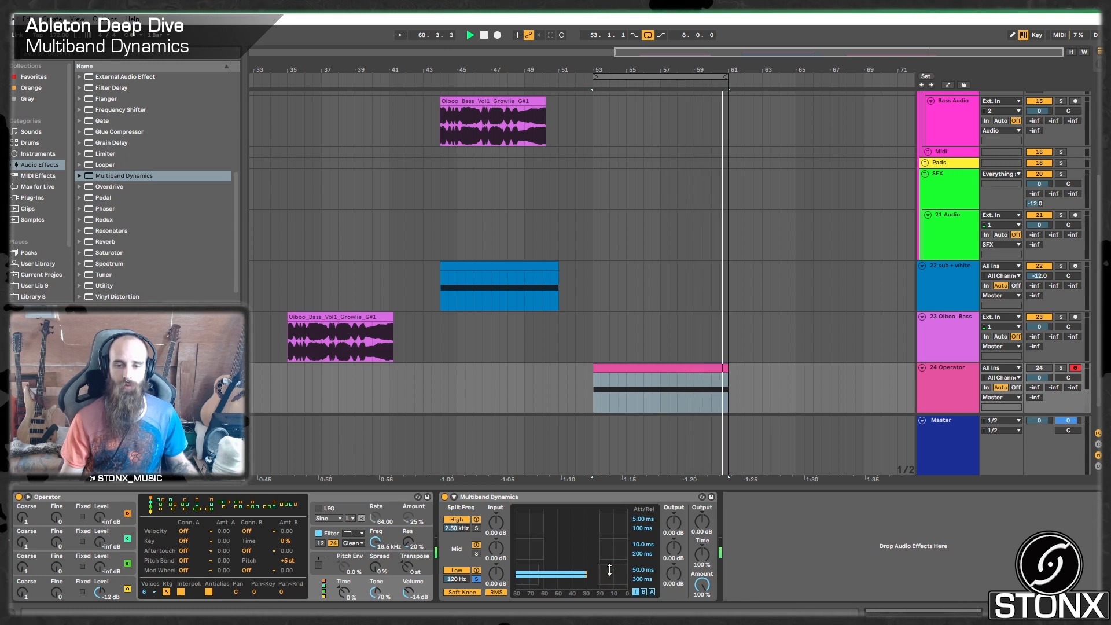
pyautogui.moveTo(403, 590); pyautogui.dragTo(403, 585)
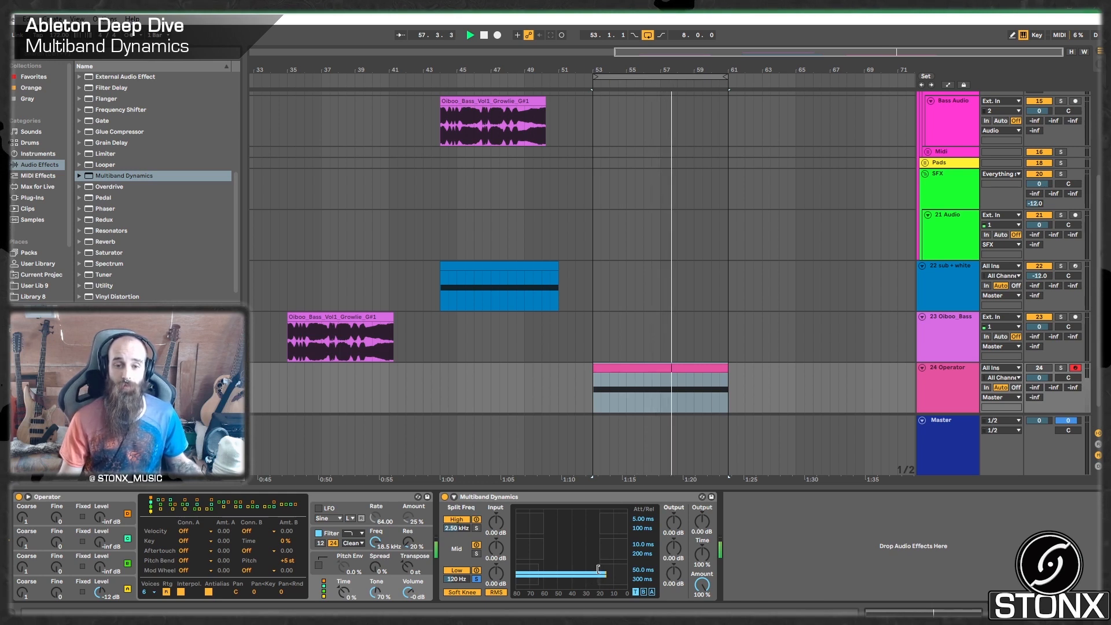
# Try the low band's above-threshold block as compression, then unmute the Operator track and turn the block into upward expansion during playback
pyautogui.moveTo(614, 574); pyautogui.dragTo(615, 567)
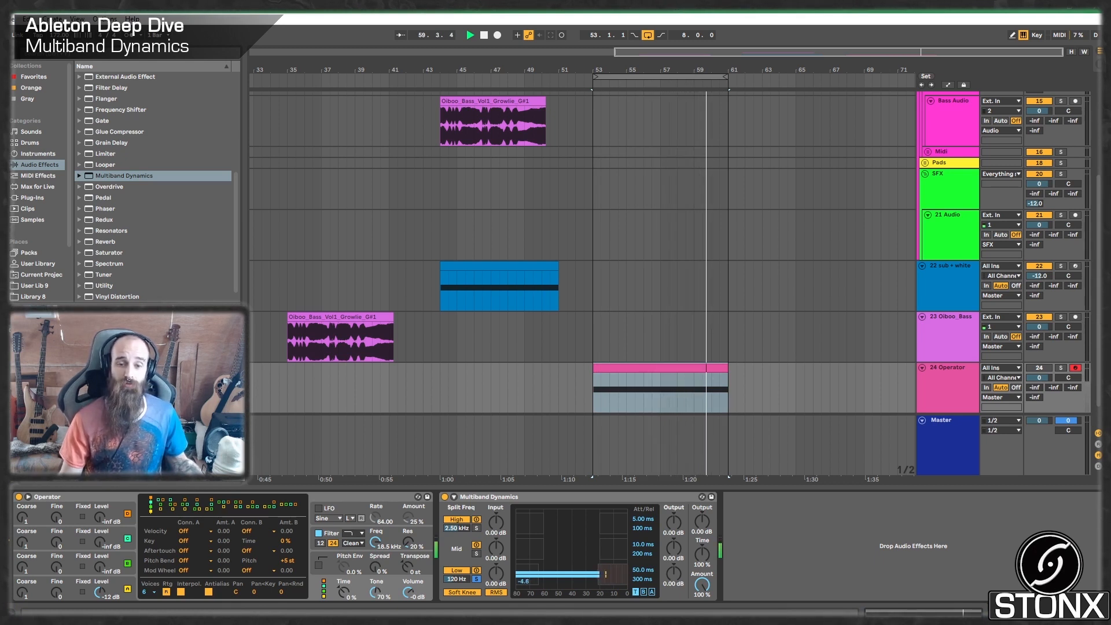
pyautogui.press('space')
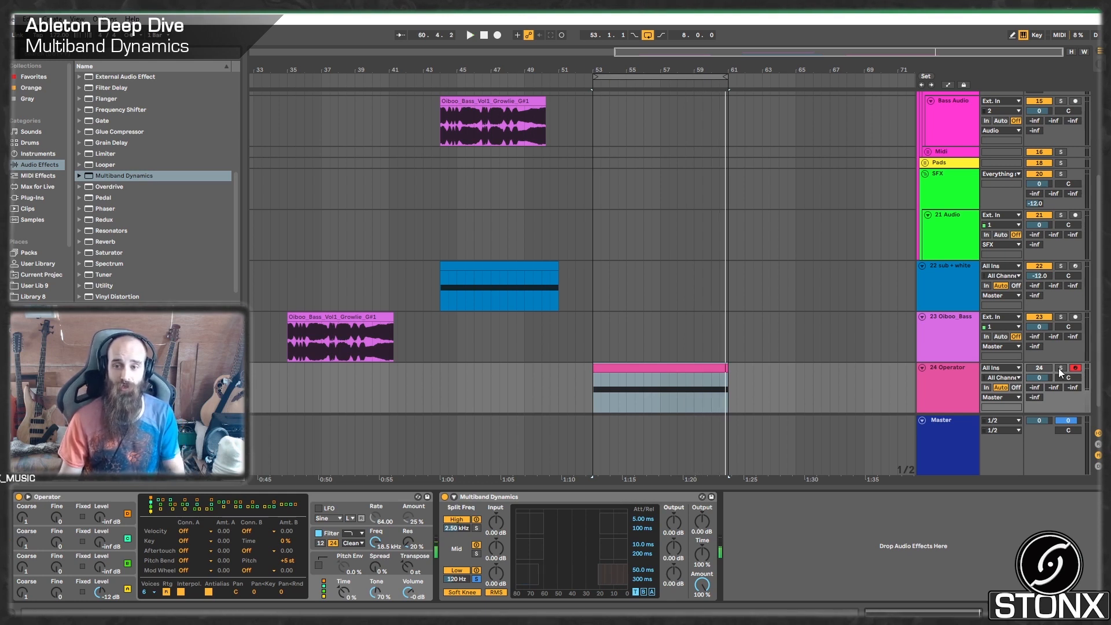
pyautogui.click(695, 369)
pyautogui.press('space')
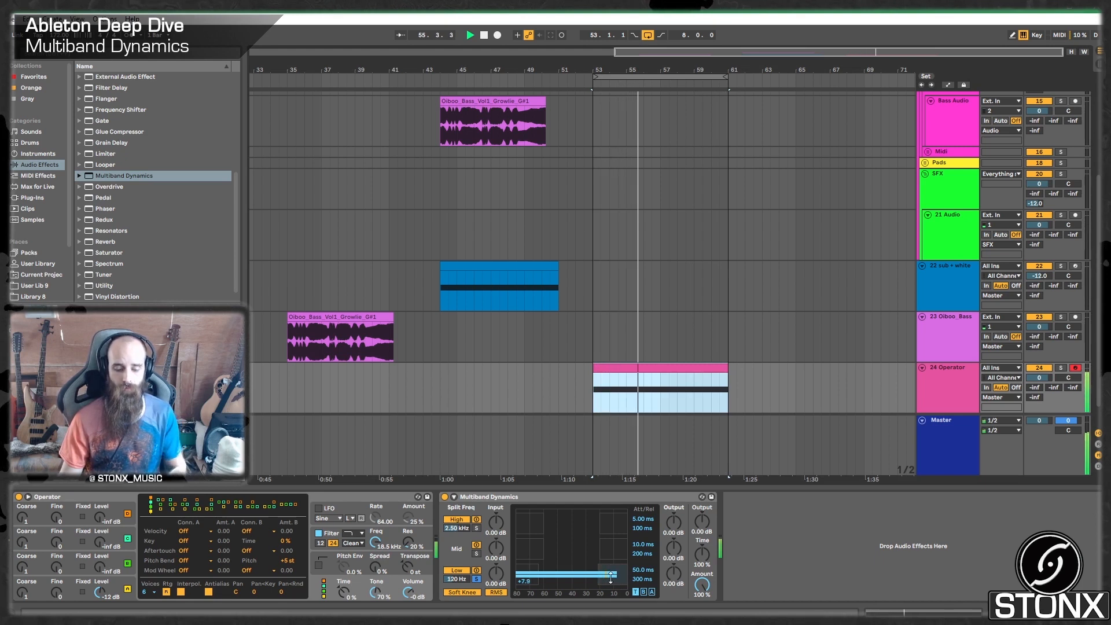
pyautogui.press('space')
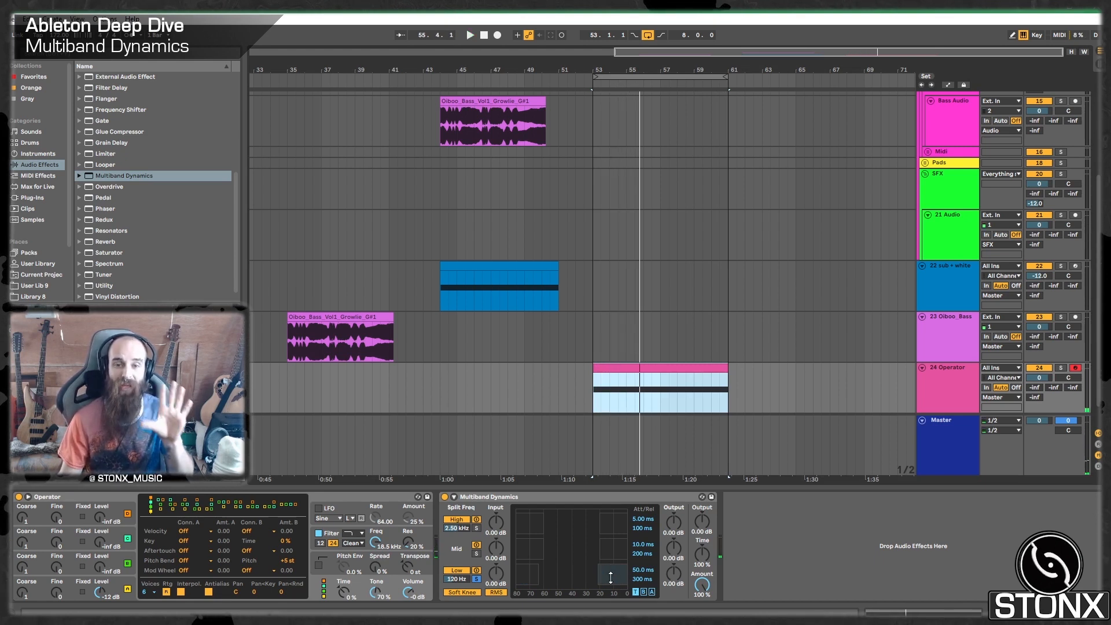
# Adjust the low band's thresholds and lower the above threshold during loop playback to increase the expansion
pyautogui.press('space')
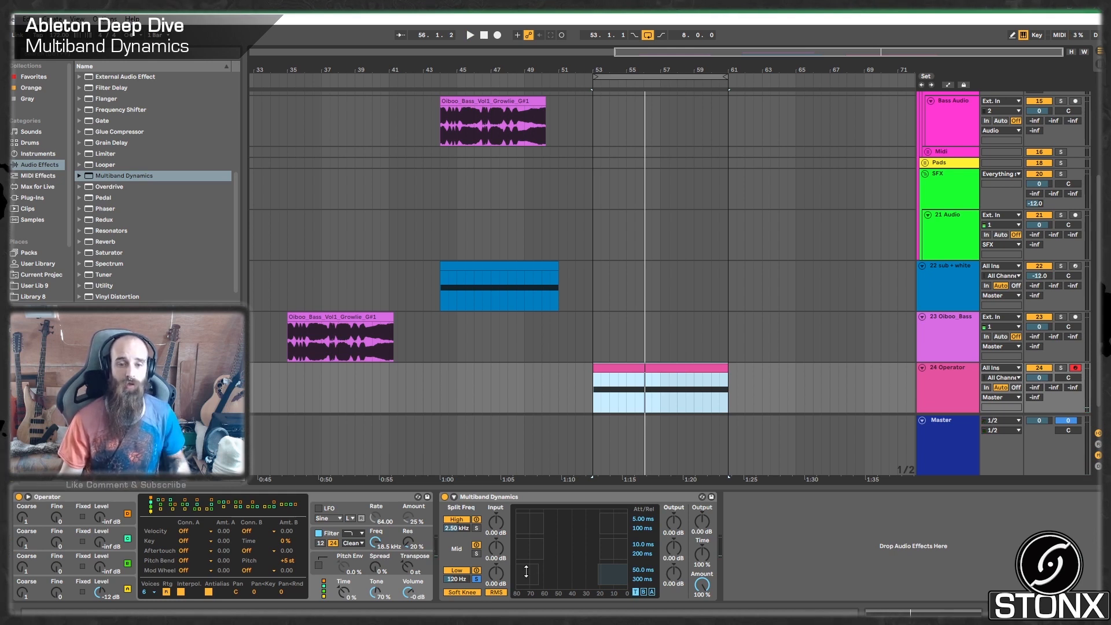
pyautogui.press('space')
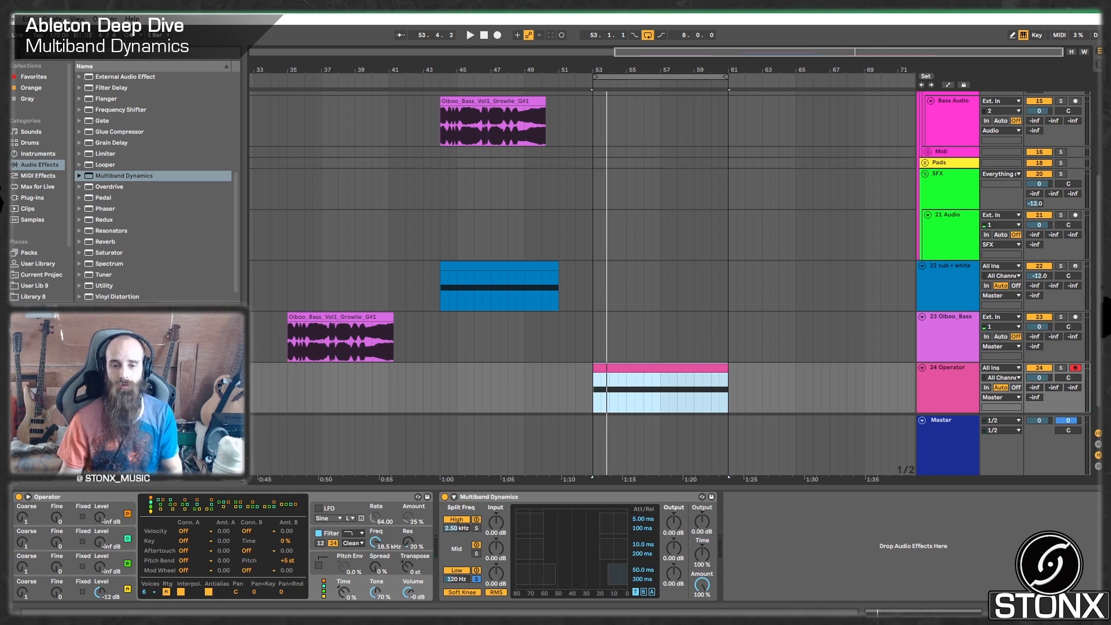
pyautogui.press('space')
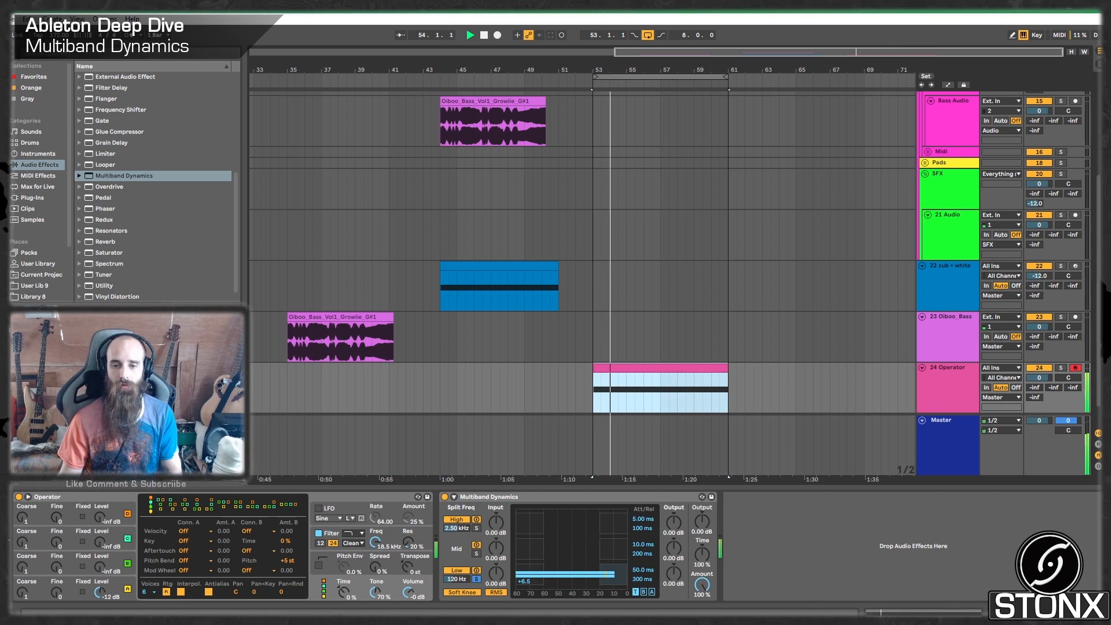
pyautogui.moveTo(599, 574); pyautogui.dragTo(555, 574)
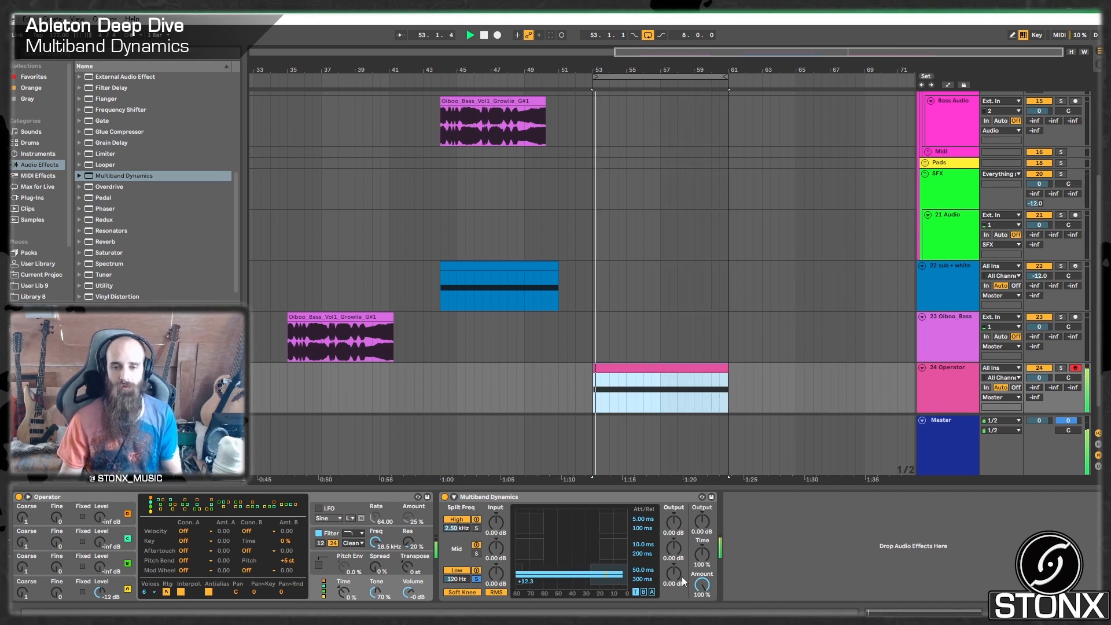
# Solo the mid band, lower its above threshold and change its above-threshold block from compression to expansion
pyautogui.press('space')
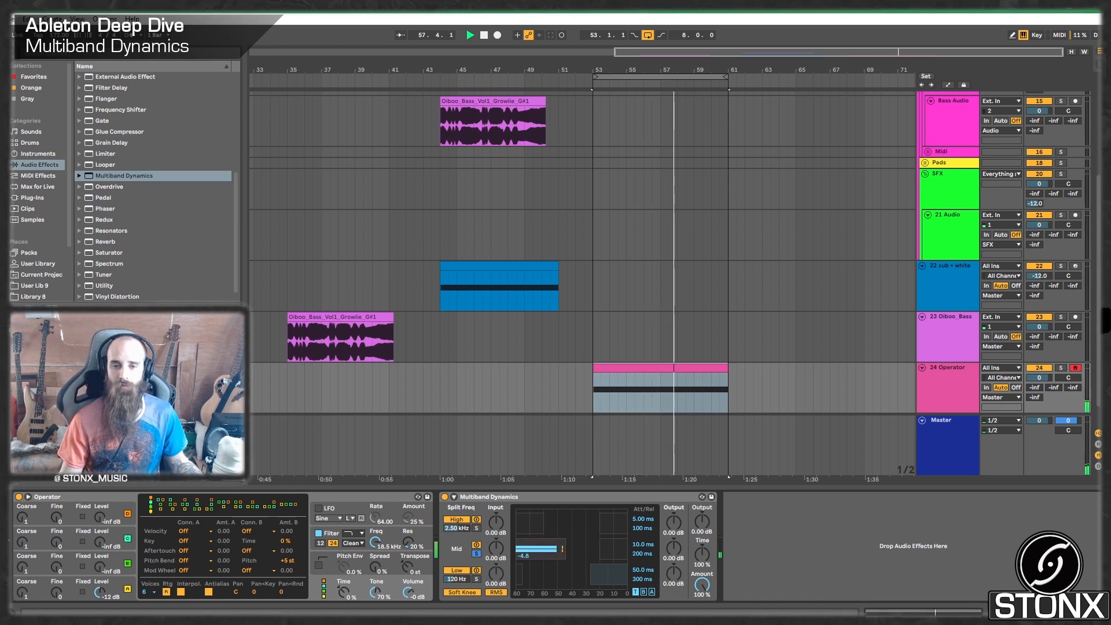
pyautogui.moveTo(566, 541); pyautogui.dragTo(543, 541)
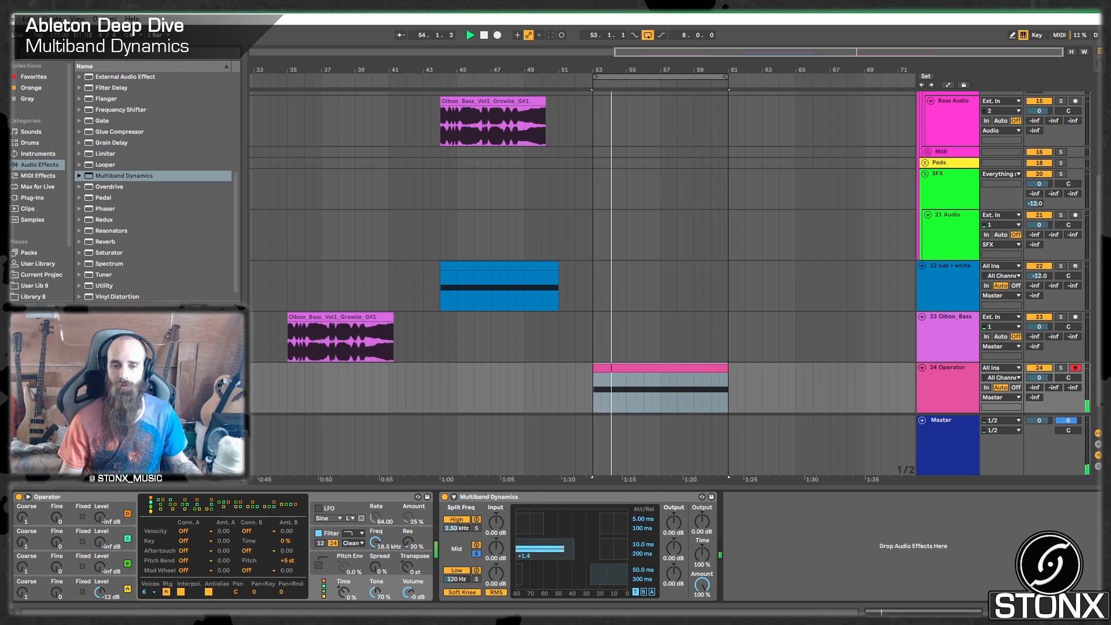
# Strongly increase the mid band's above-threshold expansion and unsolo the band during loop playback
pyautogui.moveTo(560, 549)
pyautogui.mouseDown()
pyautogui.moveTo(560, 584)
pyautogui.moveTo(560, 536)
pyautogui.mouseUp()
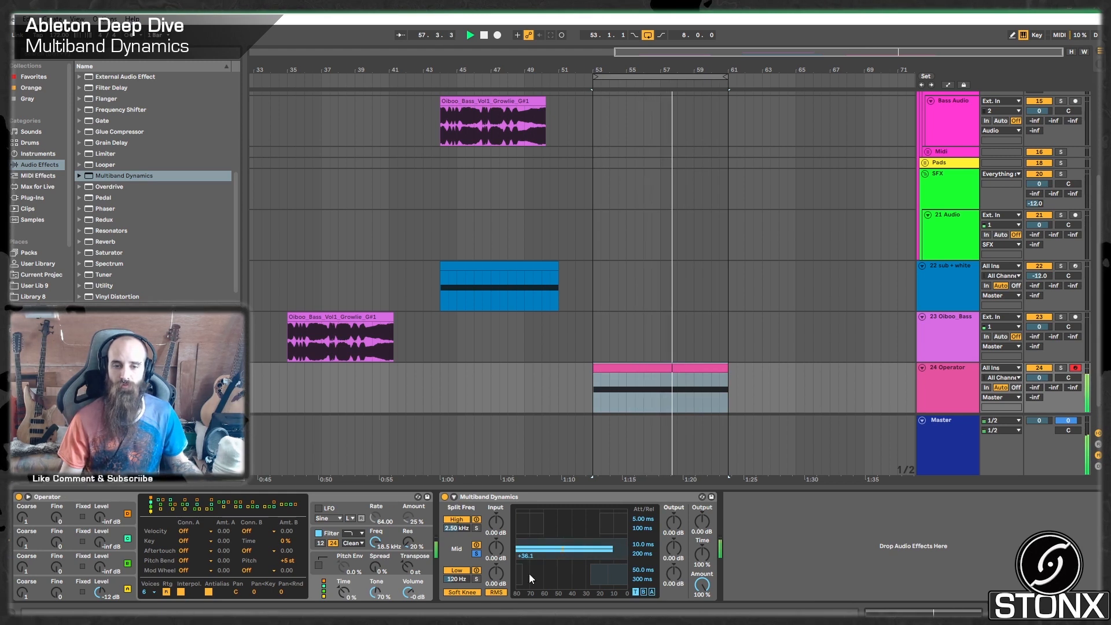
pyautogui.click(476, 553)
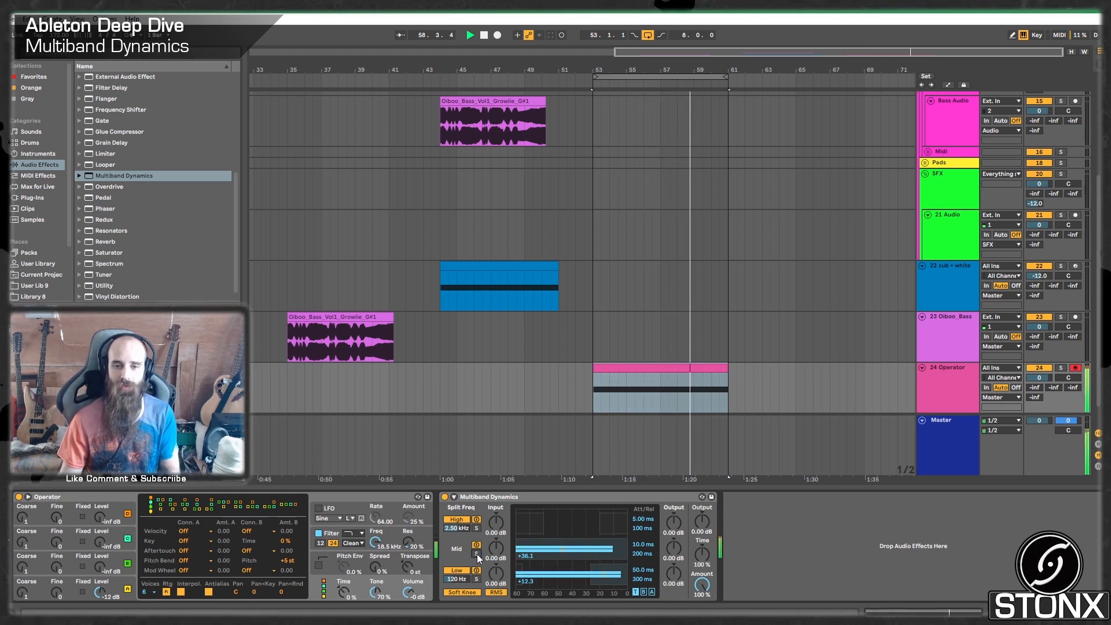
# Compare the Operator loop with Multiband Dynamics bypassed and re-enabled during playback
pyautogui.click(445, 496)
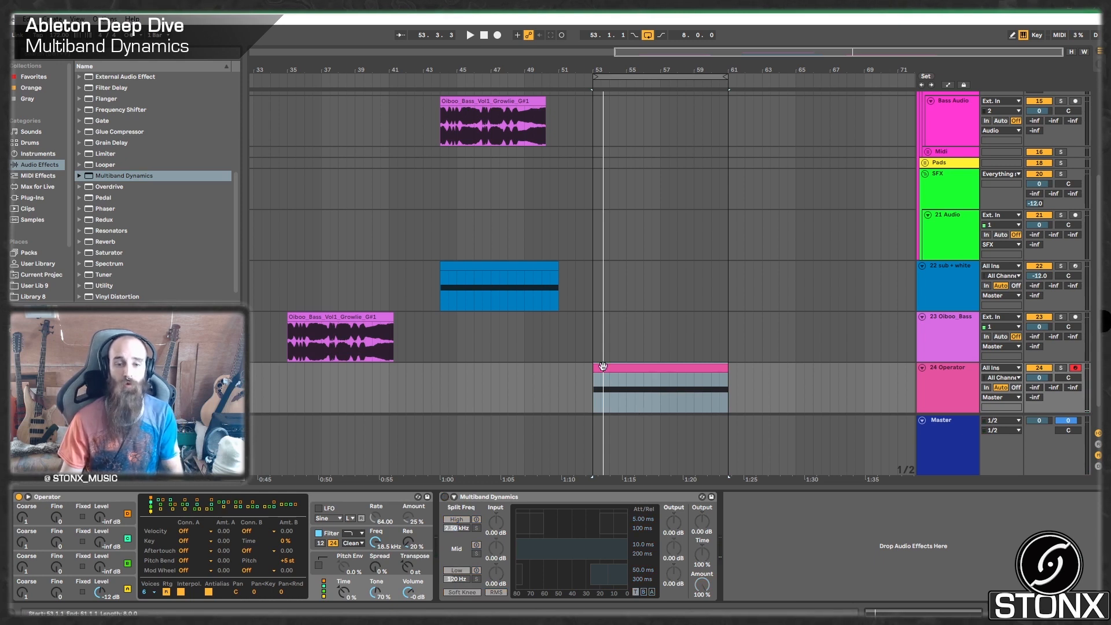
pyautogui.press('space')
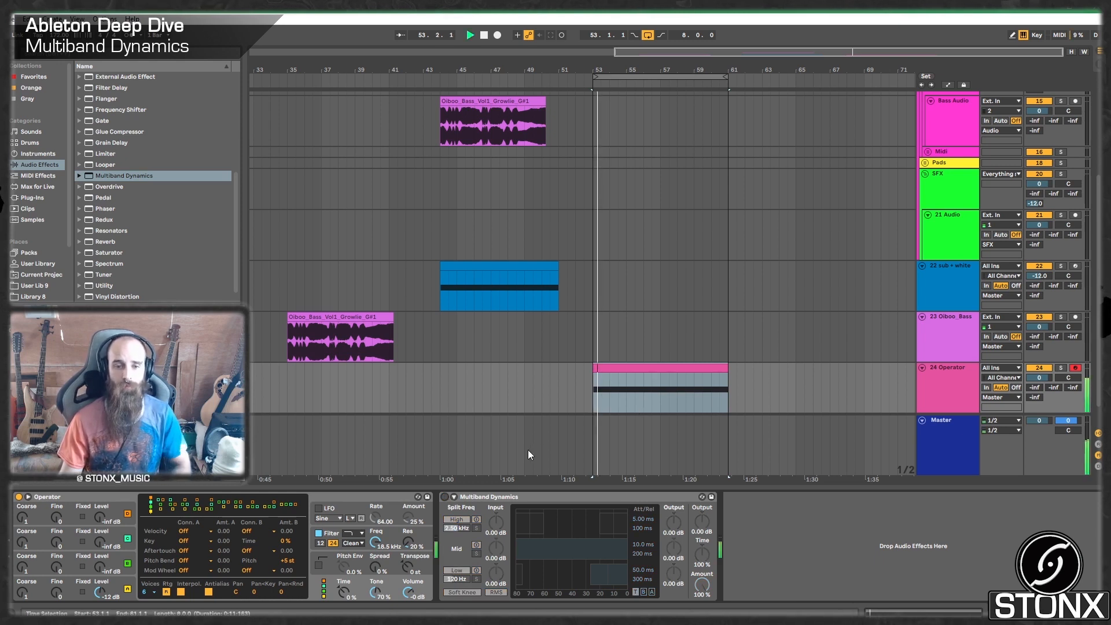
pyautogui.click(445, 497)
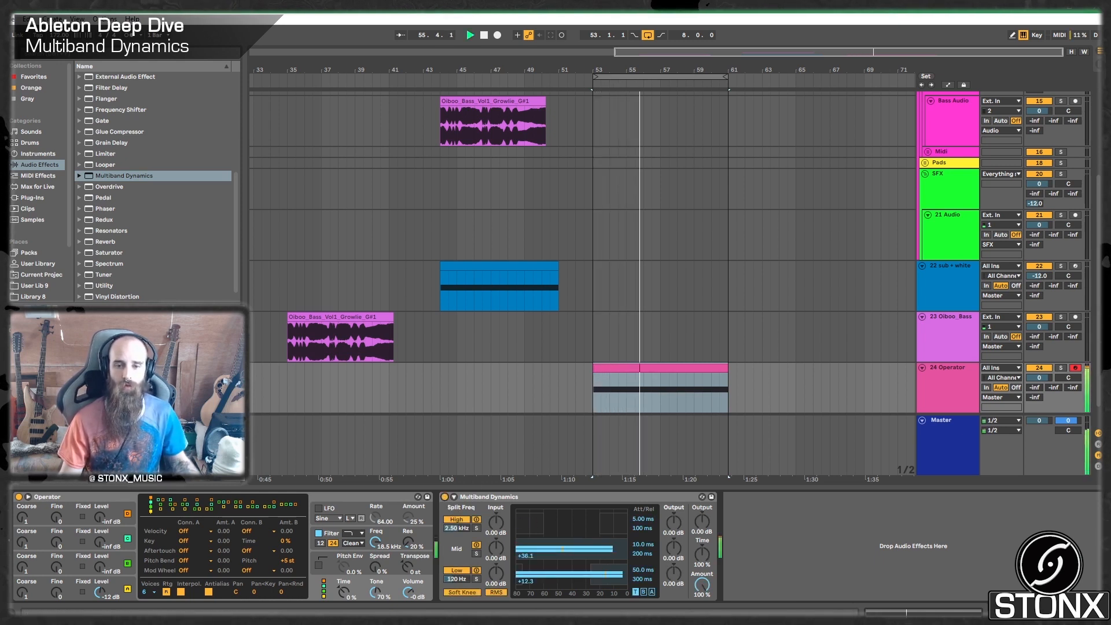
pyautogui.press('space')
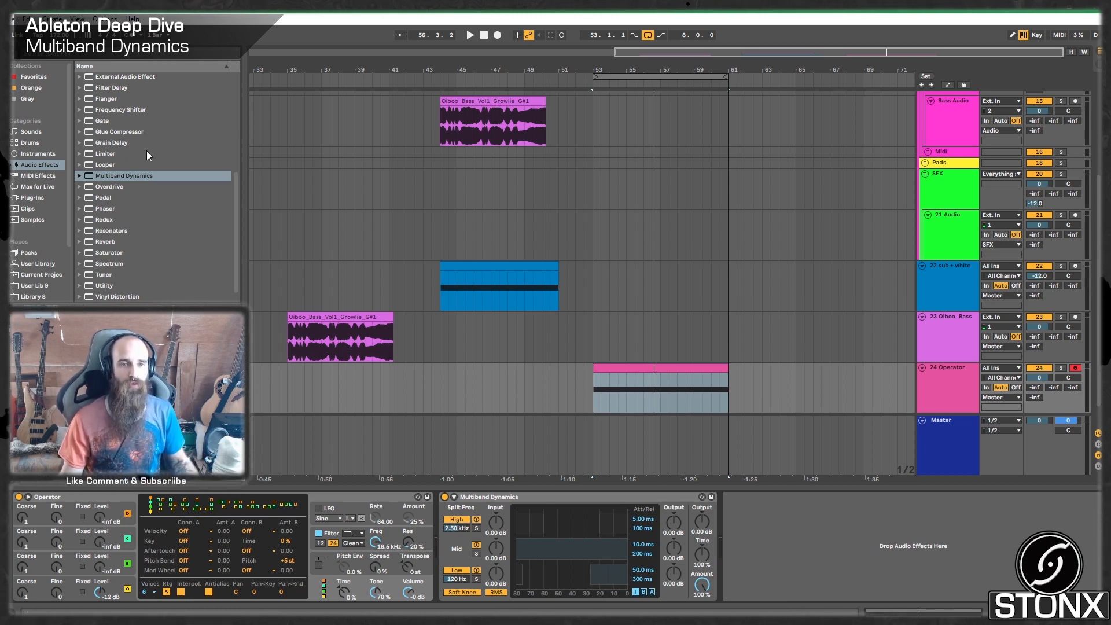
pyautogui.scroll(4, 147, 151)
pyautogui.scroll(-5, 147, 151)
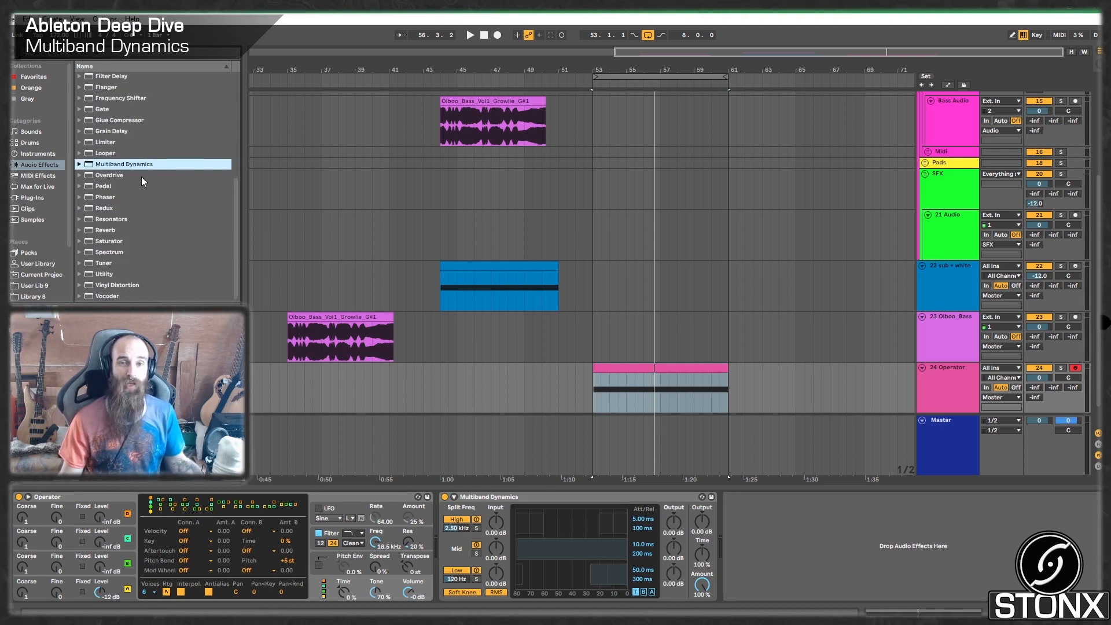
pyautogui.scroll(7, 147, 199)
pyautogui.scroll(-7, 147, 199)
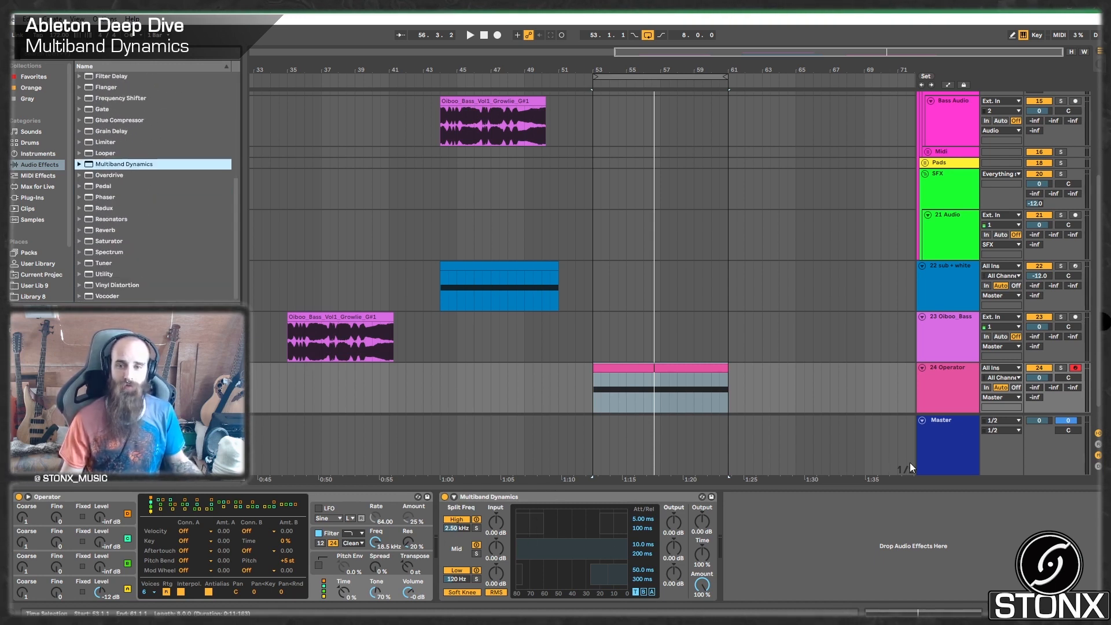
# Disable Sonarworks on the Master track, copy the Master's SPAN analyzer to after Multiband Dynamics on the Operator track and open it
pyautogui.click(961, 435)
pyautogui.click(177, 497)
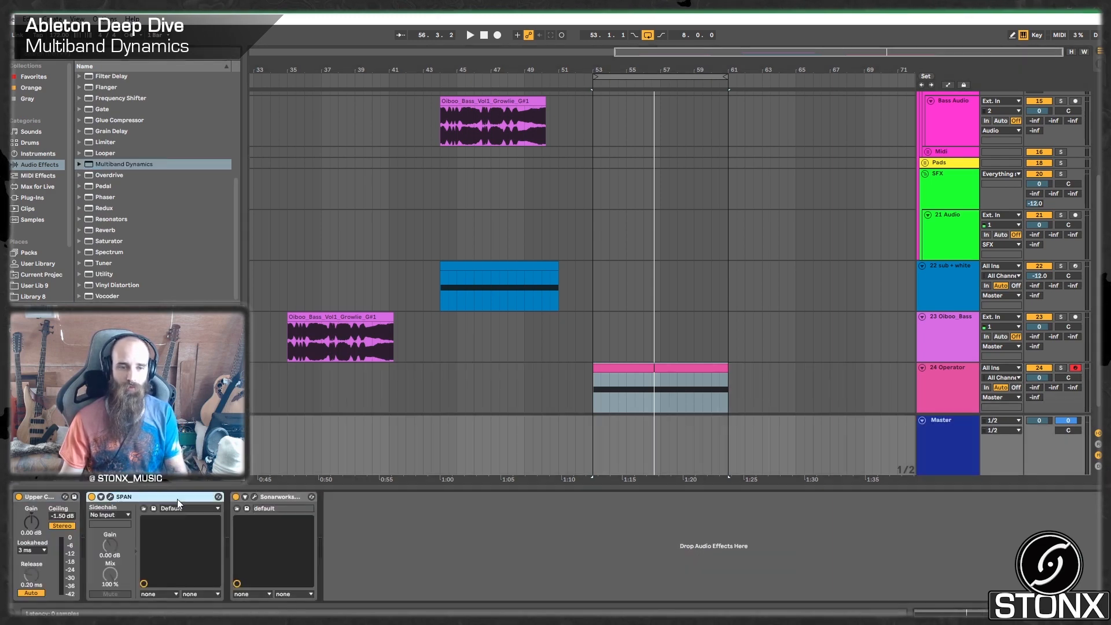
pyautogui.click(236, 497)
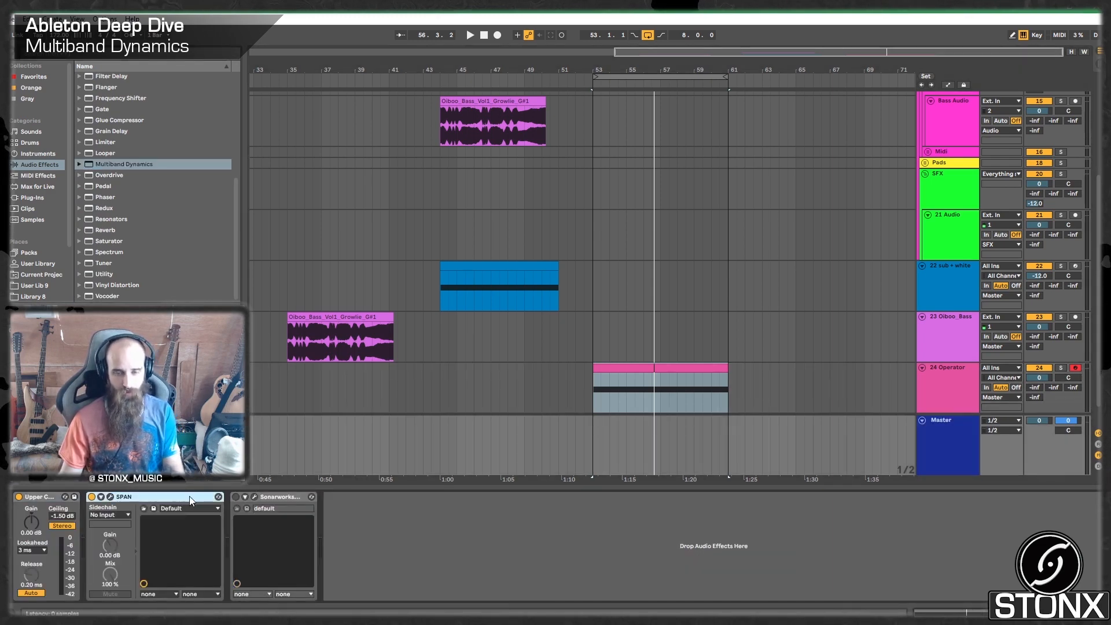
pyautogui.click(923, 370)
pyautogui.click(783, 575)
pyautogui.hotkey('ctrl', 'v')
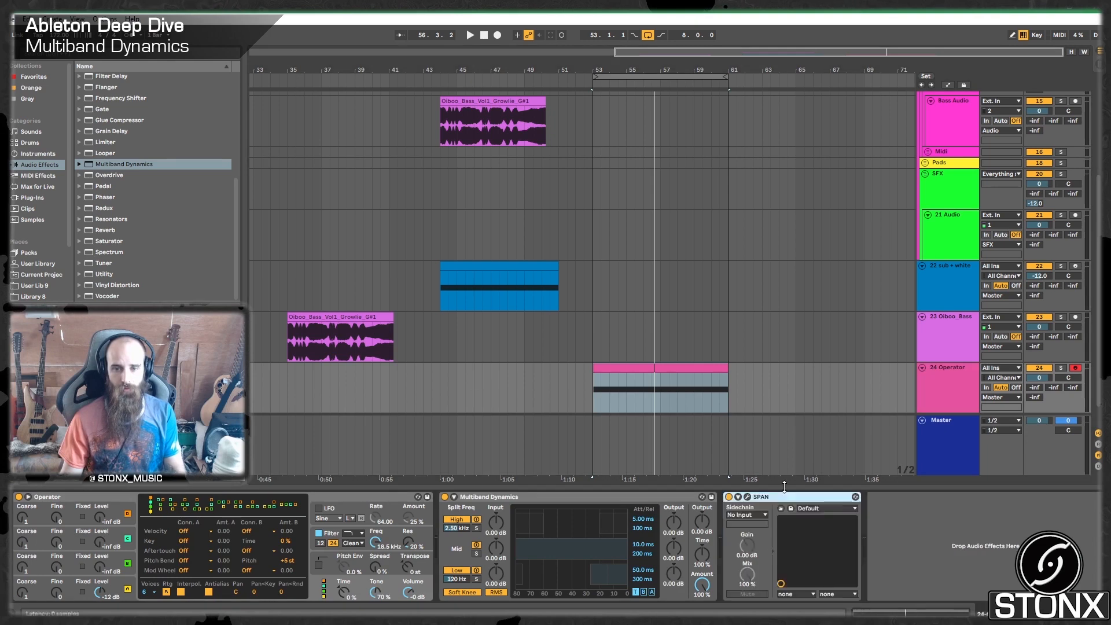
pyautogui.click(747, 497)
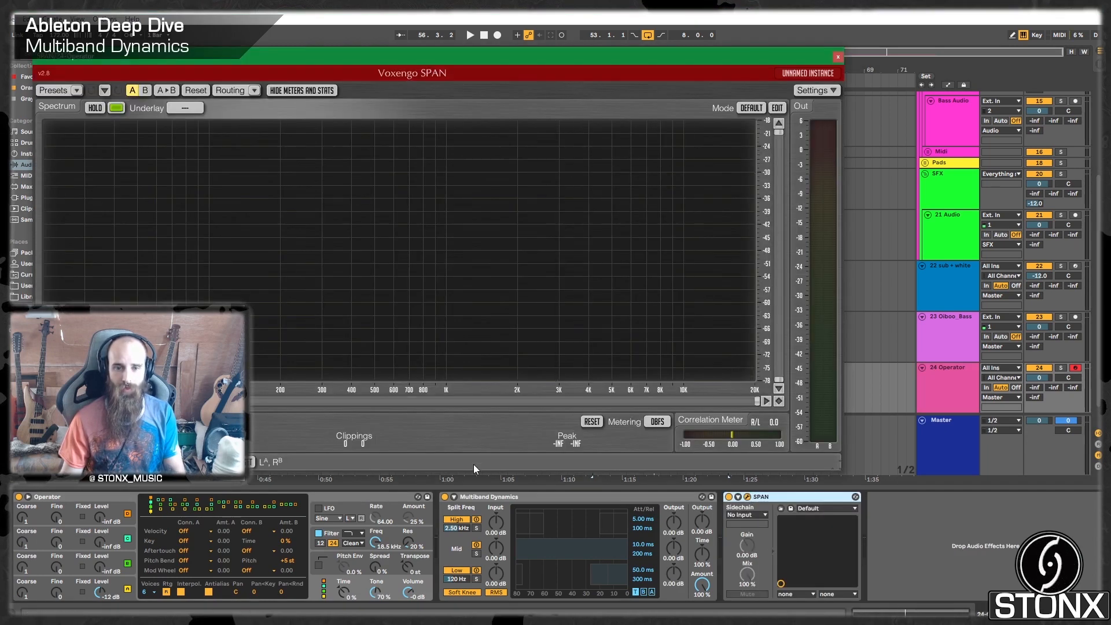
# Compare the Operator tone's spectrum in SPAN with Multiband Dynamics bypassed and enabled, and close the analyzer window
pyautogui.click(446, 496)
pyautogui.press('space')
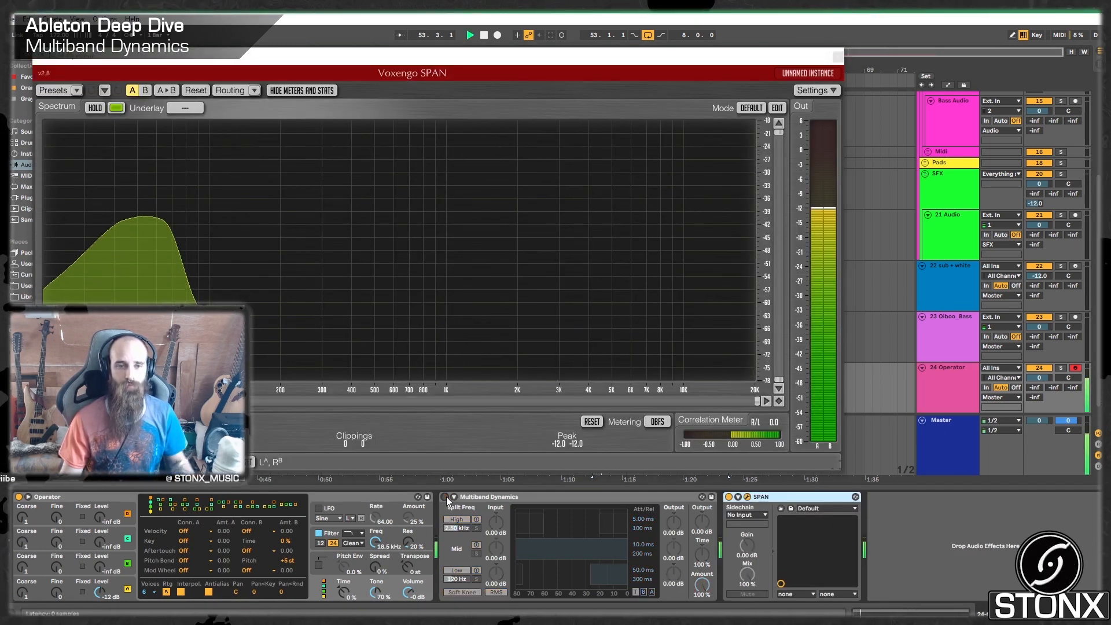
pyautogui.click(446, 496)
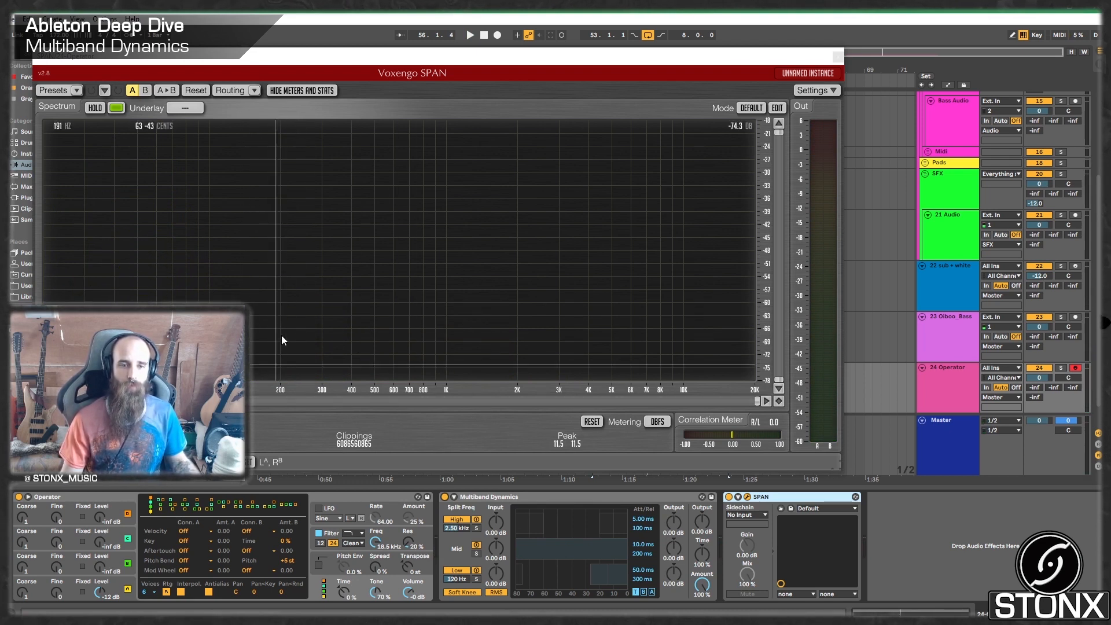
pyautogui.click(445, 497)
pyautogui.press('space')
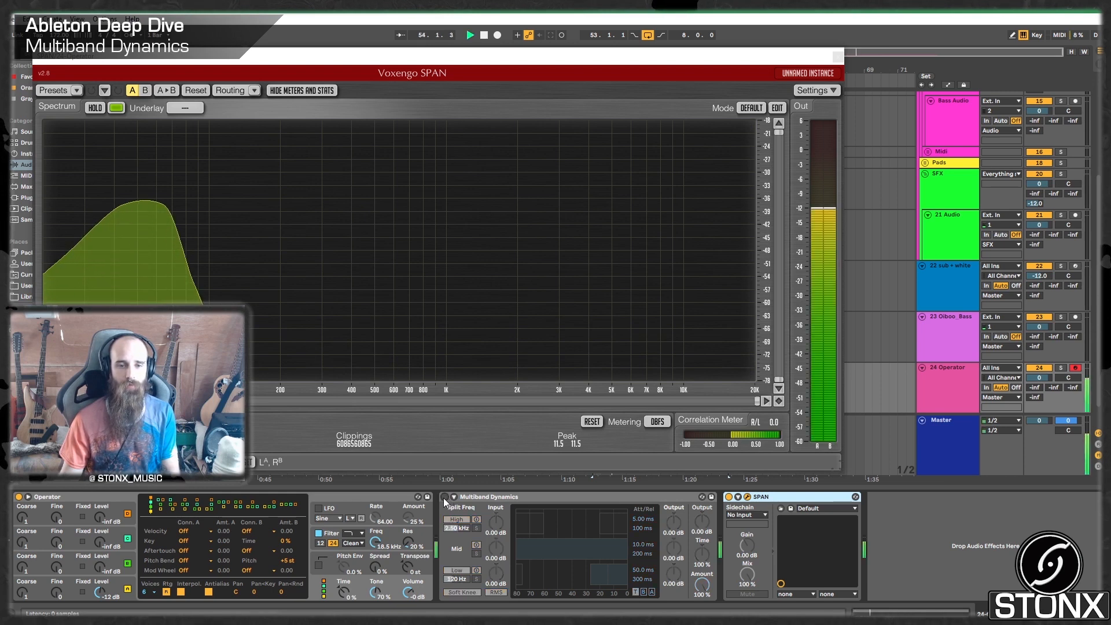
pyautogui.click(444, 497)
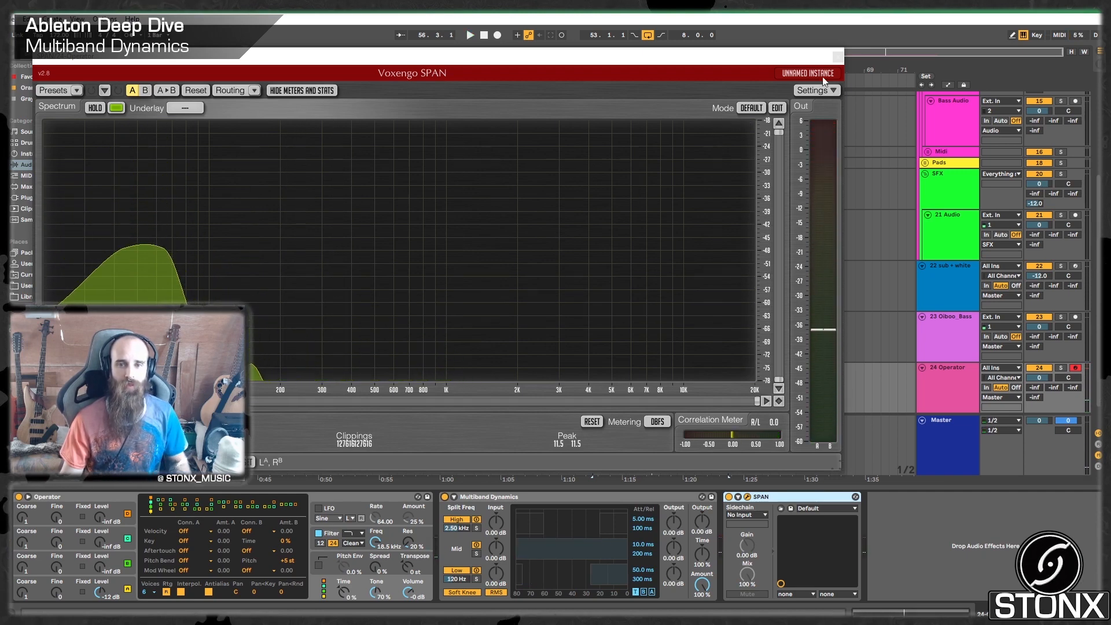
pyautogui.click(836, 56)
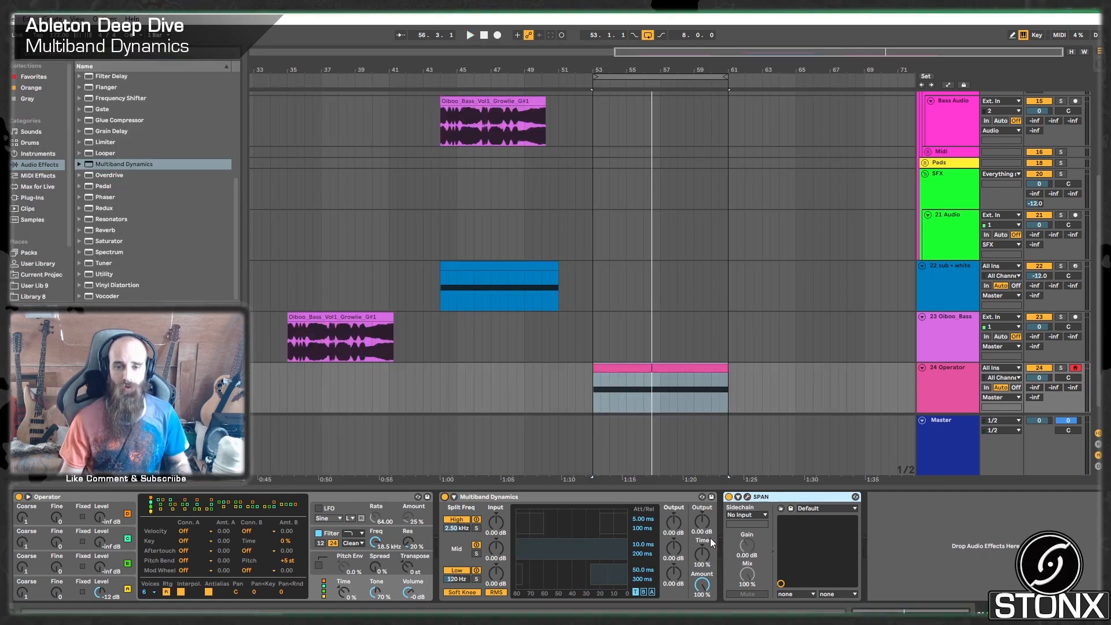
# Try Multiband Dynamics' master output at -1.70 dB and reset it to 0 dB during playback
pyautogui.moveTo(703, 525); pyautogui.dragTo(703, 531)
pyautogui.press('space')
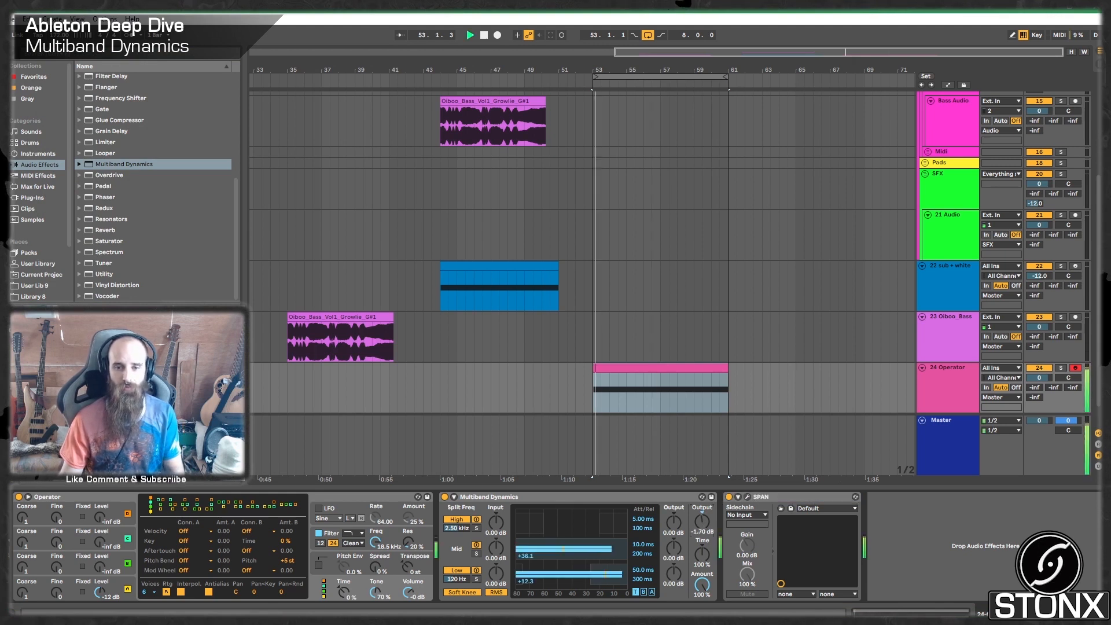
pyautogui.doubleClick(702, 523)
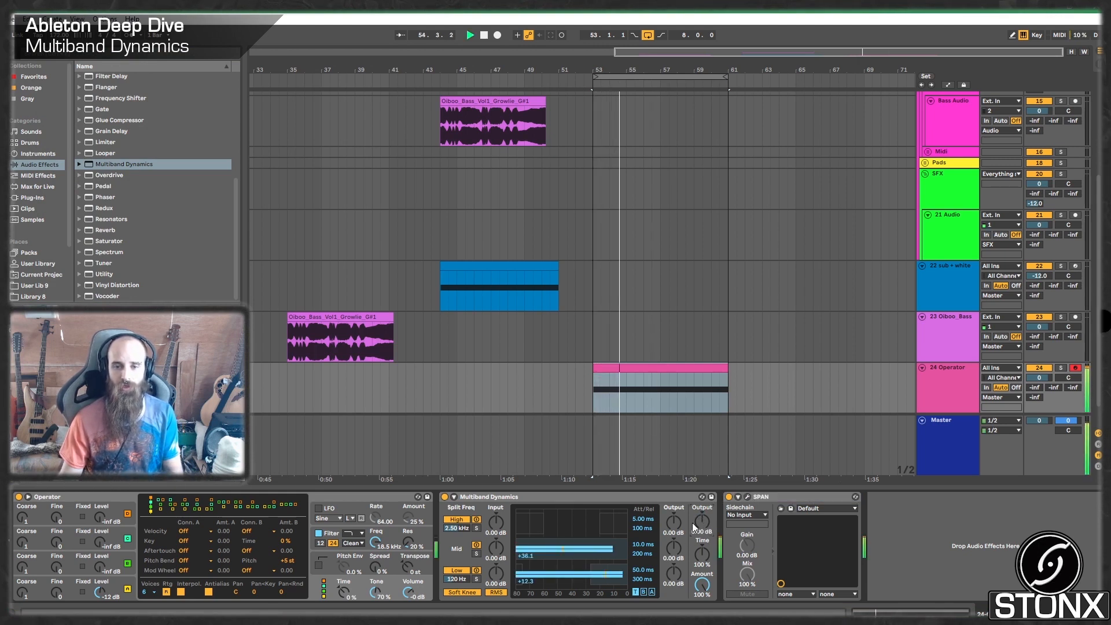
pyautogui.press('space')
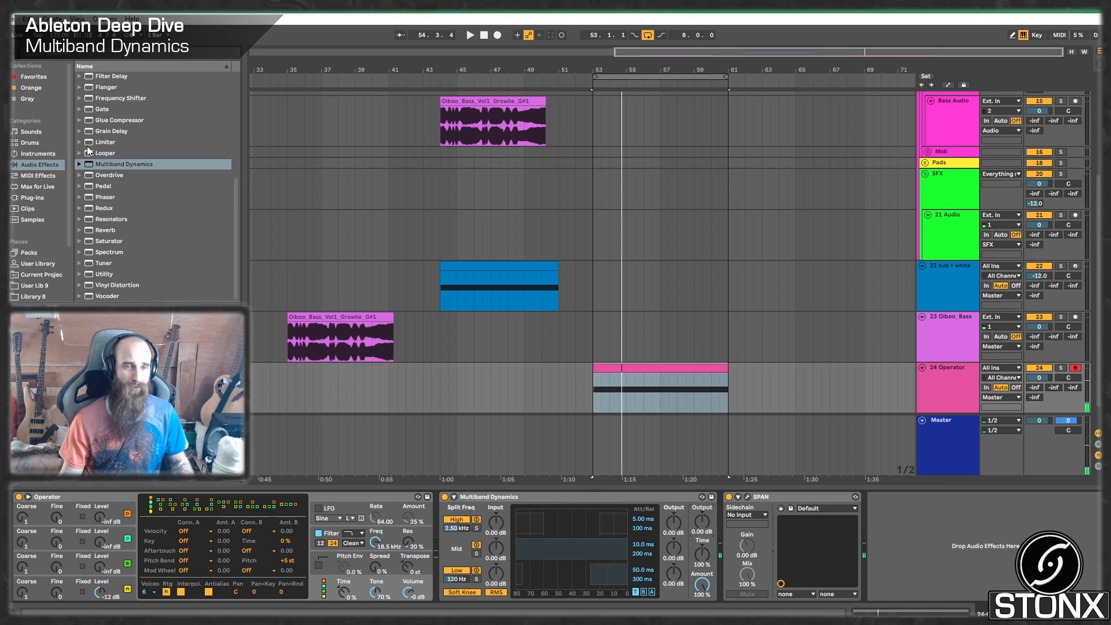
# Add an Auto Filter between Multiband Dynamics and SPAN as a notch at 1.98 kHz with 68 % resonance and the OSR circuit
pyautogui.scroll(6, 140, 193)
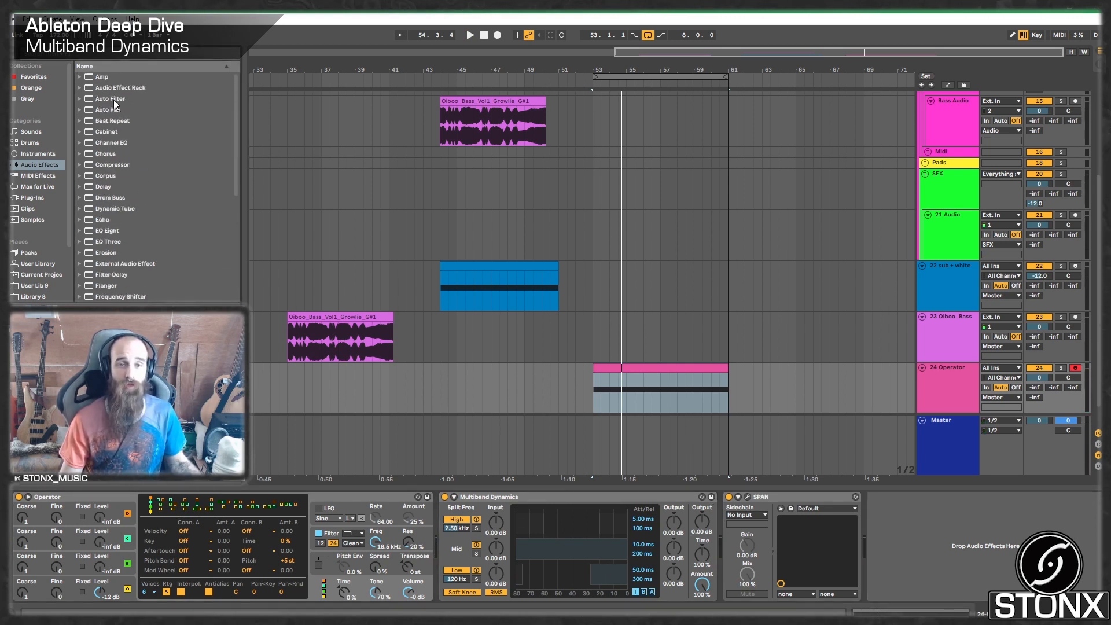
pyautogui.moveTo(114, 99); pyautogui.dragTo(796, 578)
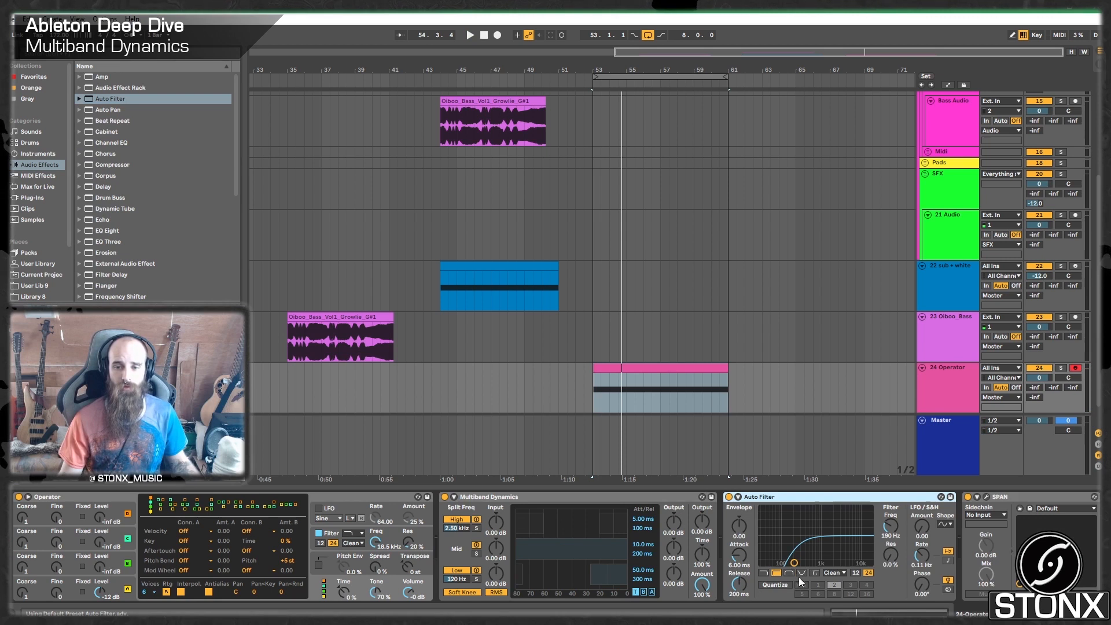
pyautogui.click(801, 572)
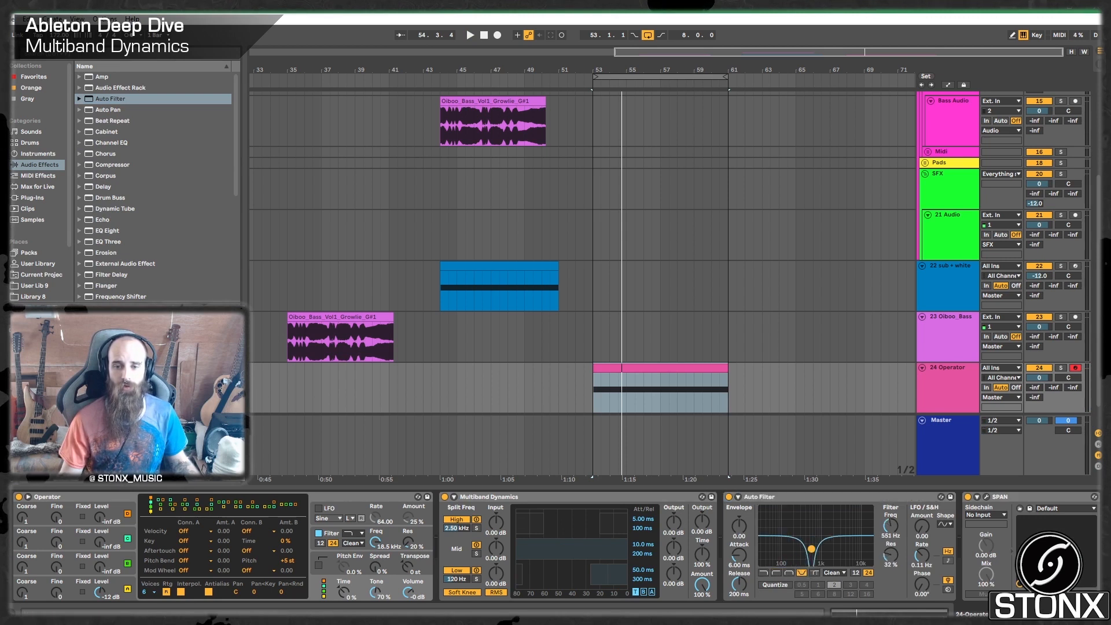
pyautogui.moveTo(811, 549); pyautogui.dragTo(832, 532)
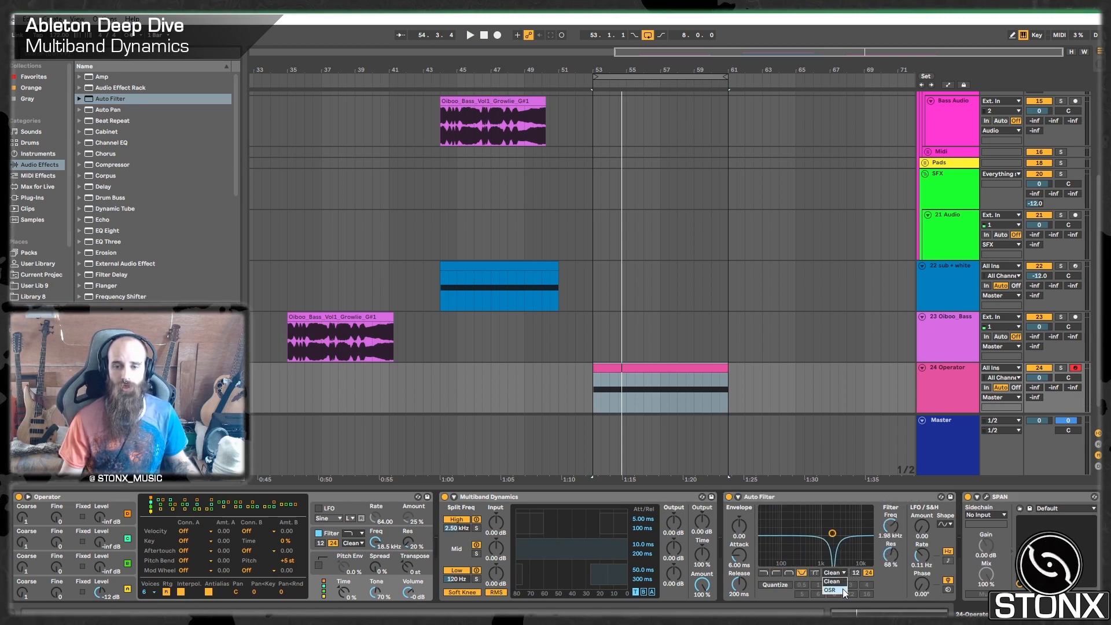
pyautogui.click(842, 589)
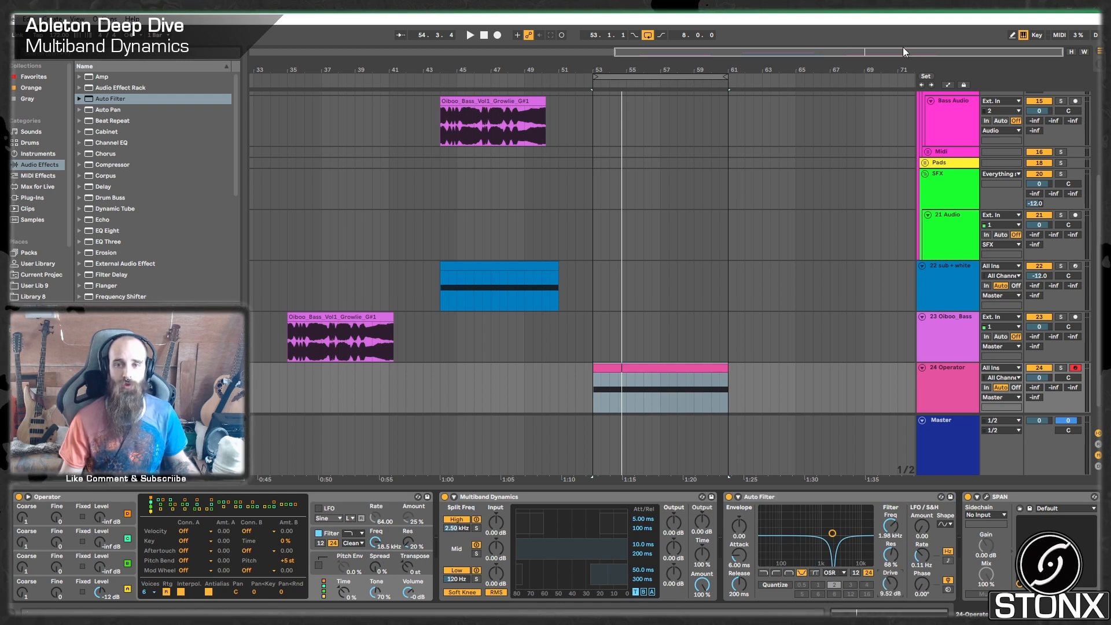
# Show the Auto Filter's frequency automation on the Operator track and insert one sine cycle over the clip's first two bars
pyautogui.moveTo(904, 51); pyautogui.dragTo(912, 107)
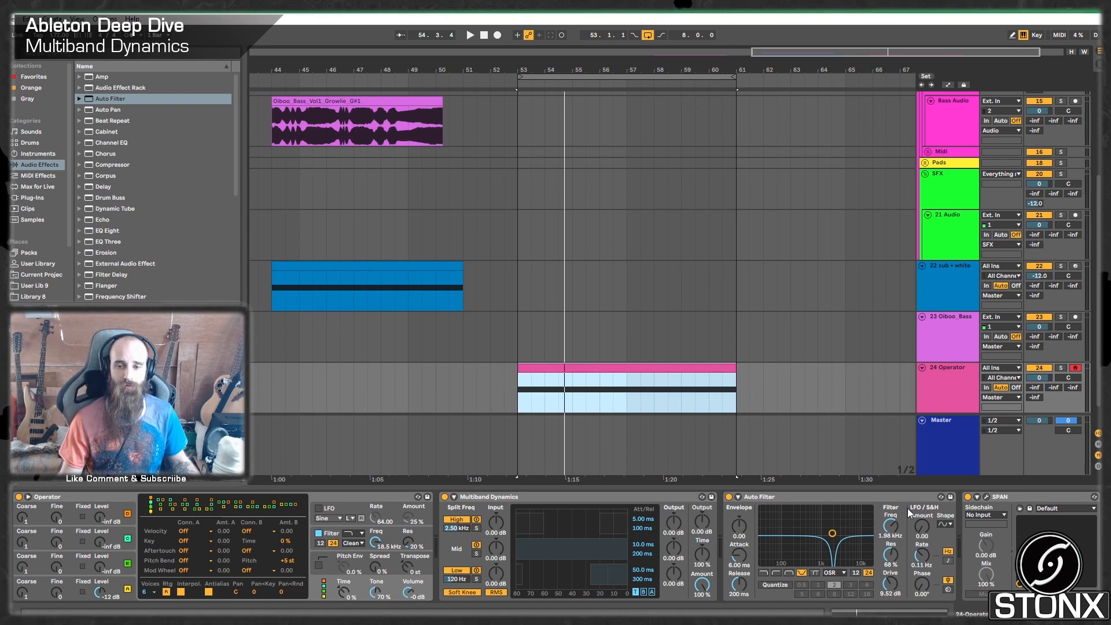
pyautogui.rightClick(887, 524)
pyautogui.click(903, 527)
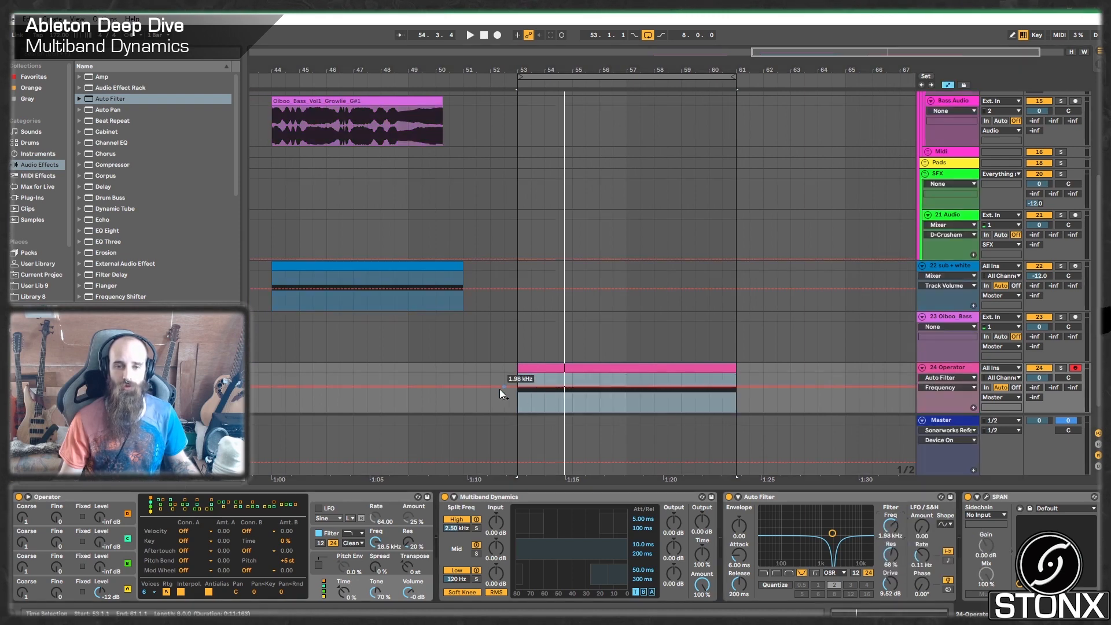
pyautogui.moveTo(518, 402); pyautogui.dragTo(567, 374)
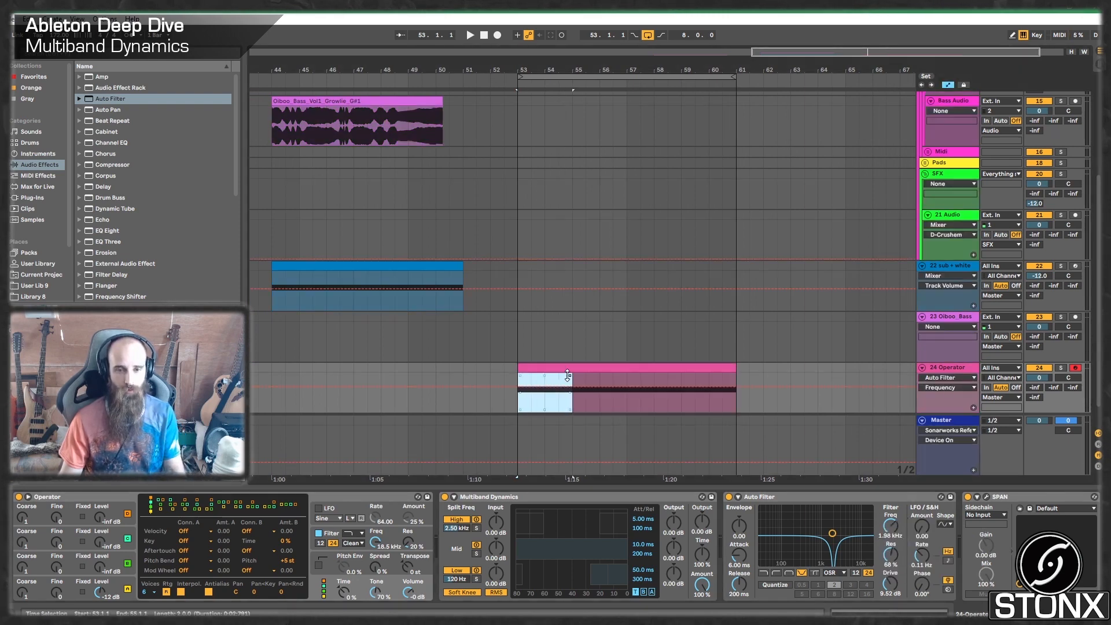
pyautogui.rightClick(550, 396)
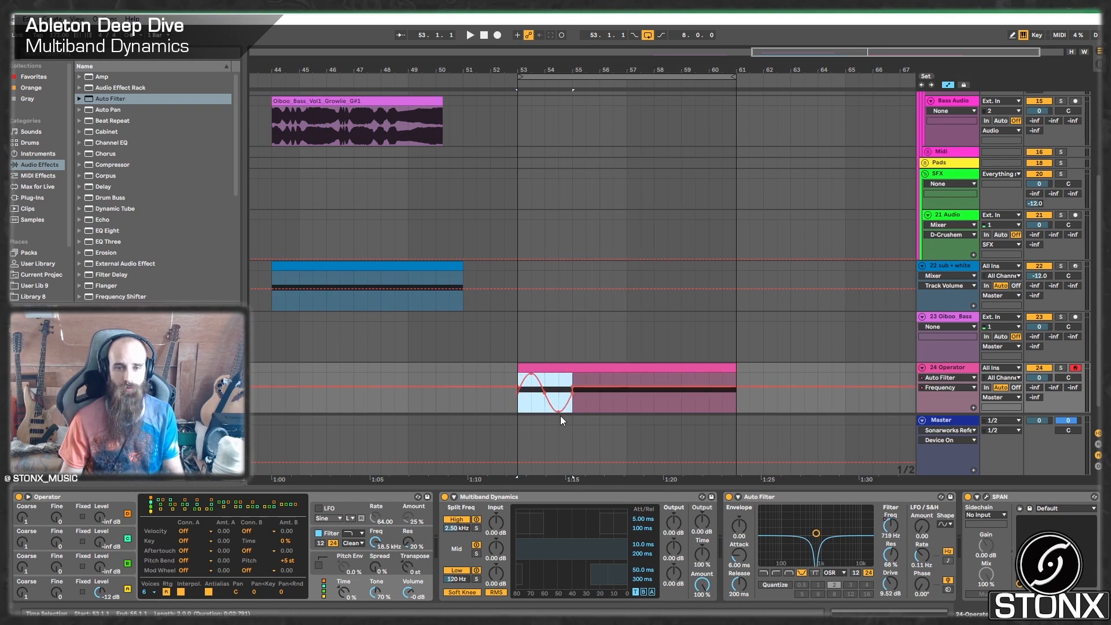
pyautogui.click(564, 379)
# Duplicate the two-bar sine automation until it fills the Operator clip
pyautogui.hotkey('ctrl', 'd')
pyautogui.hotkey('ctrl', 'd')
pyautogui.click(521, 407)
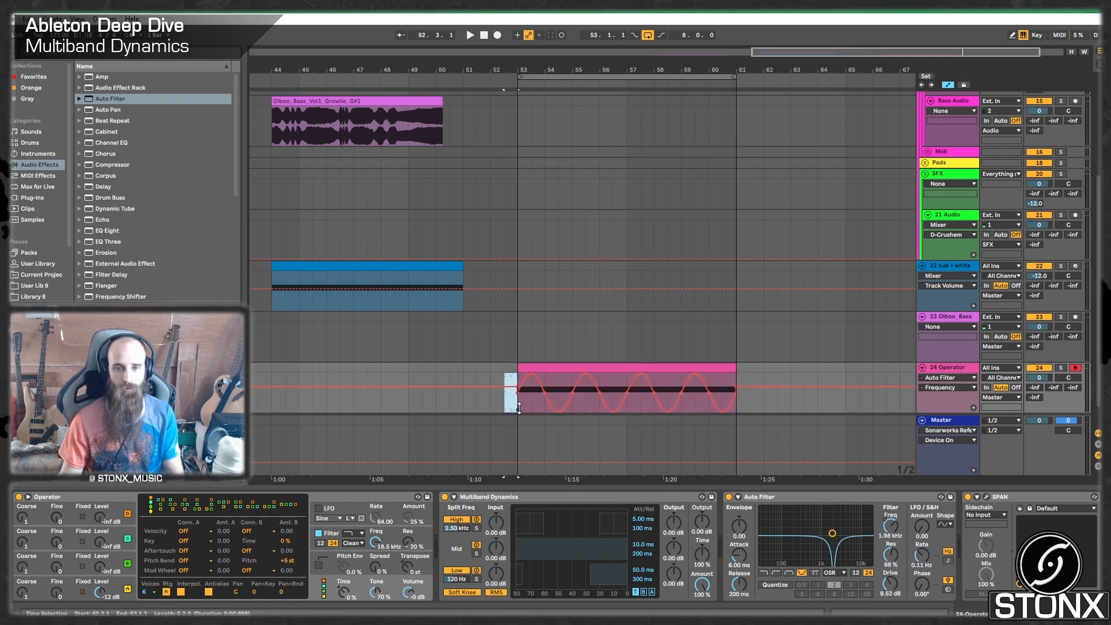
# Play the loop with the sweeping notch filter and open SPAN to examine its spectrum and output level
pyautogui.press('space')
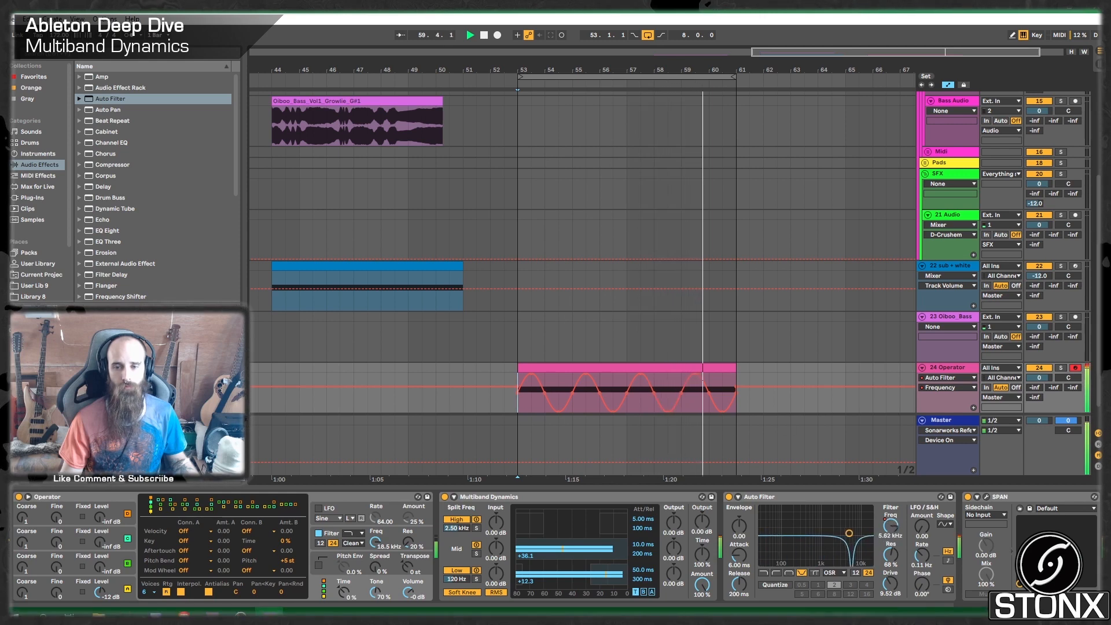
pyautogui.click(987, 496)
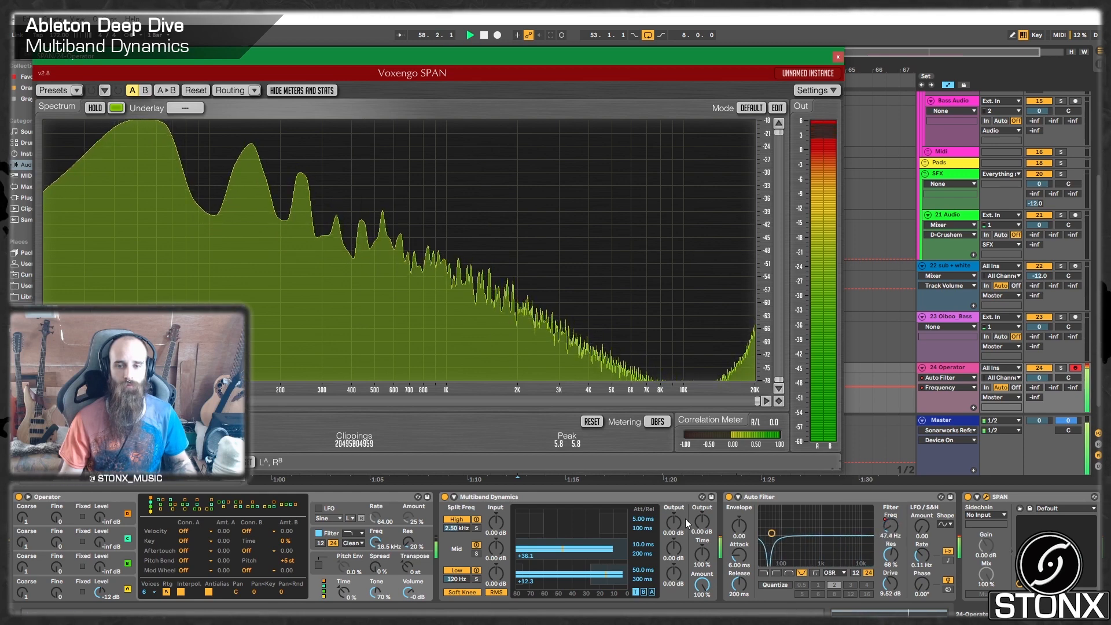
pyautogui.press('space')
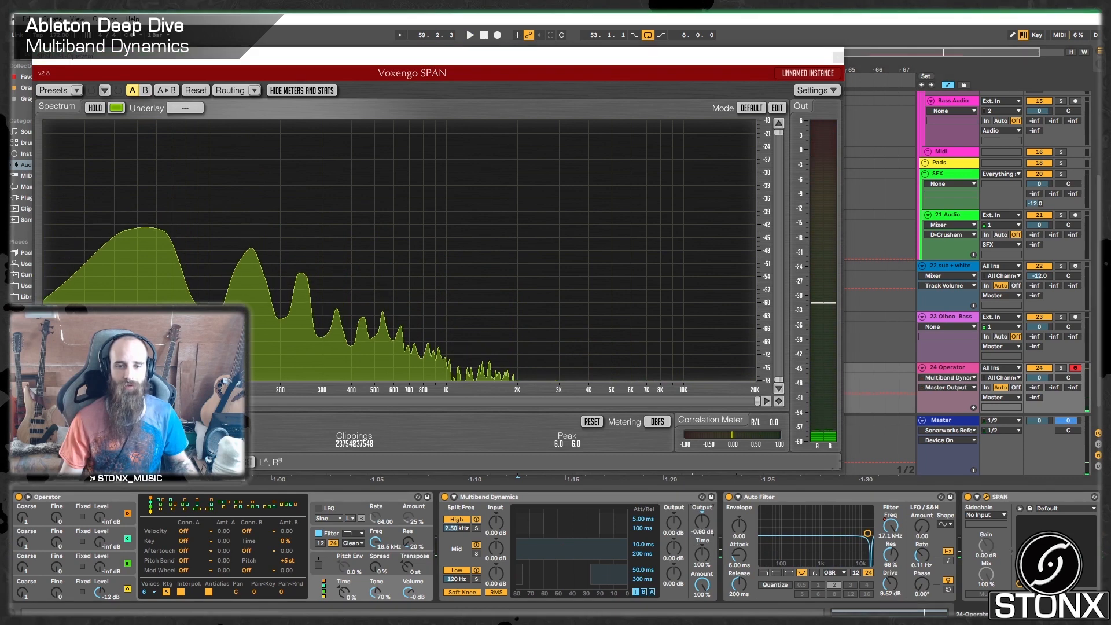
# Lower the Multiband Dynamics output to -3.10 dB while checking the loop's level in SPAN, and close SPAN
pyautogui.moveTo(703, 519); pyautogui.dragTo(705, 523)
pyautogui.press('space')
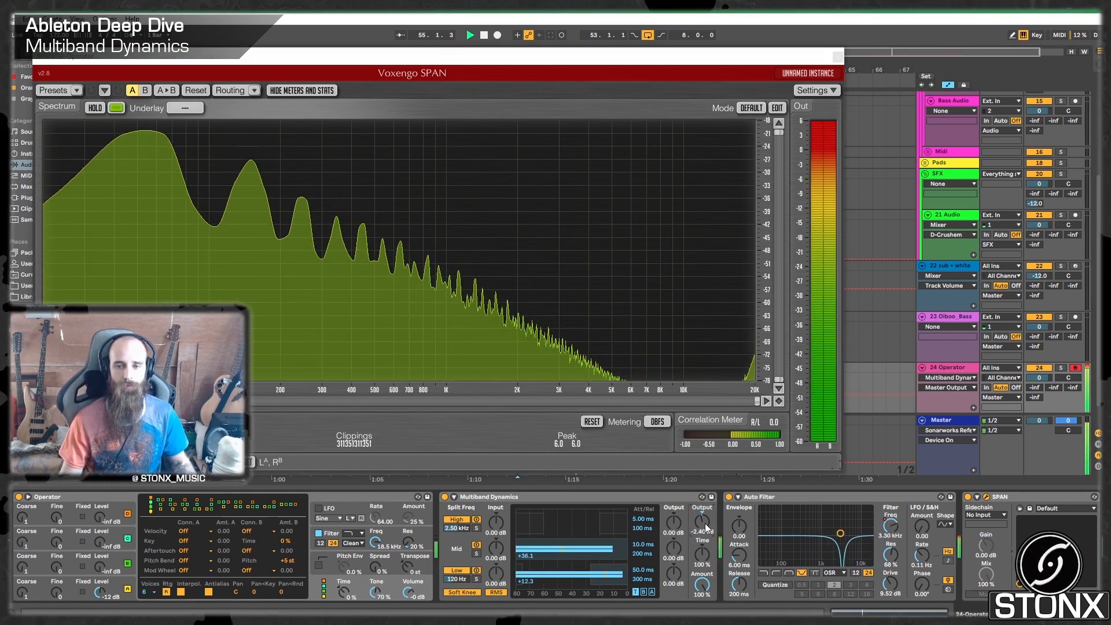
pyautogui.moveTo(705, 523); pyautogui.dragTo(705, 523)
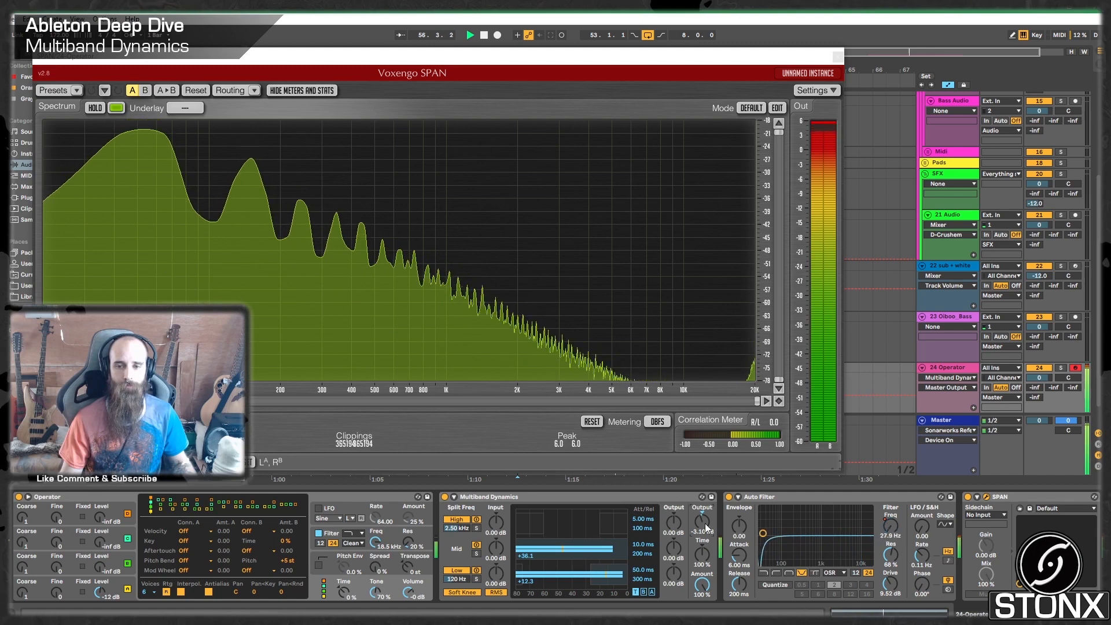
pyautogui.click(837, 57)
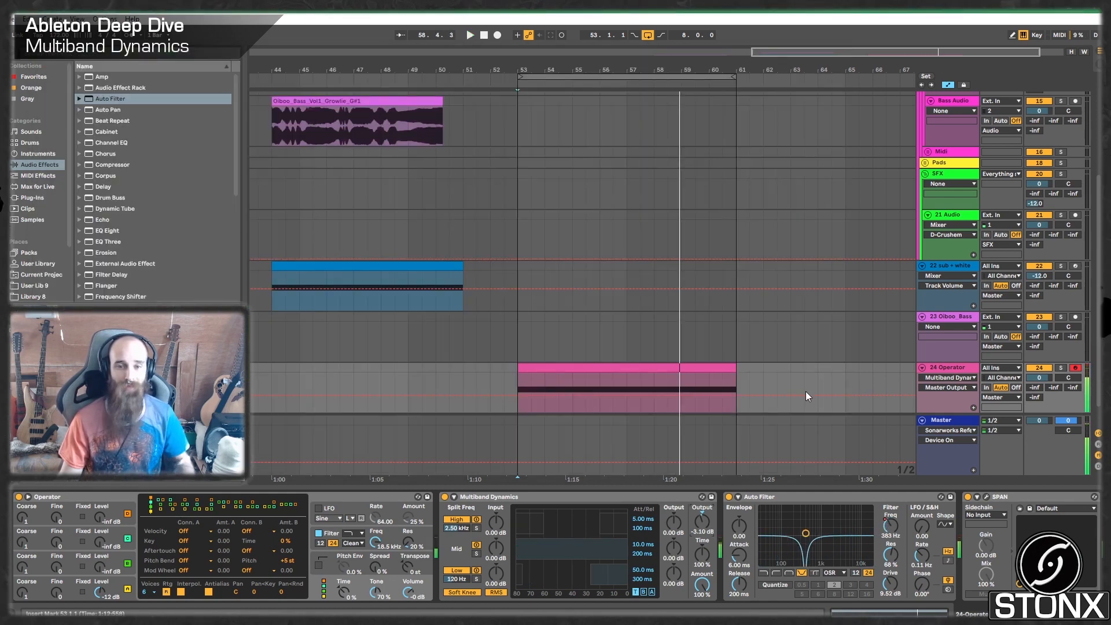
# Collapse the Auto Filter and add a second one after it as a notch at 3.89 kHz with 114 % resonance and the OSR circuit
pyautogui.doubleClick(806, 495)
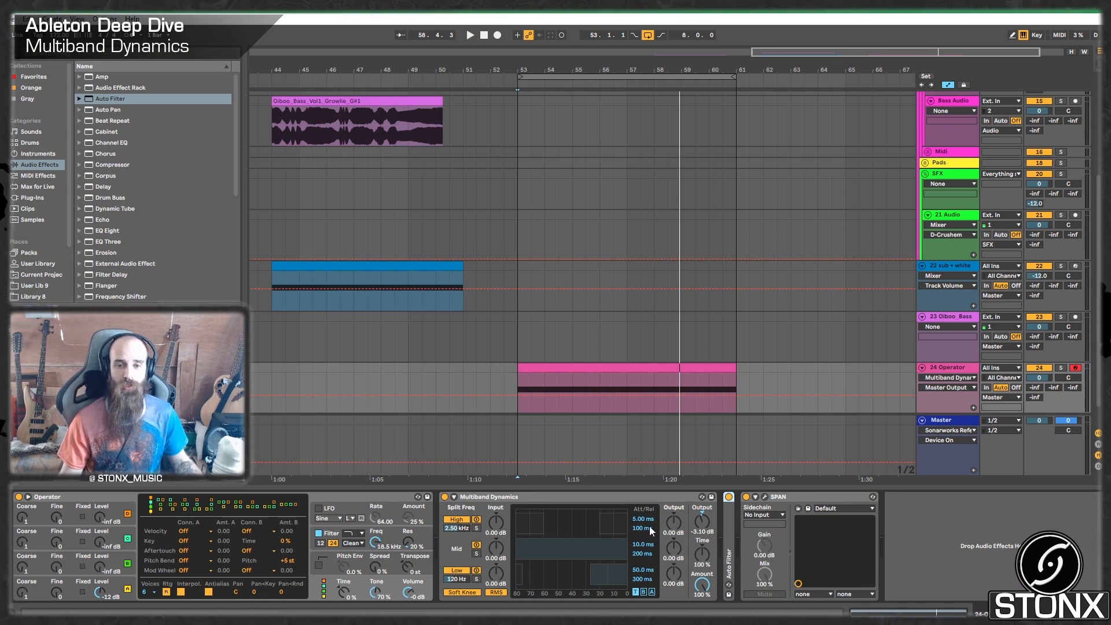
pyautogui.doubleClick(729, 524)
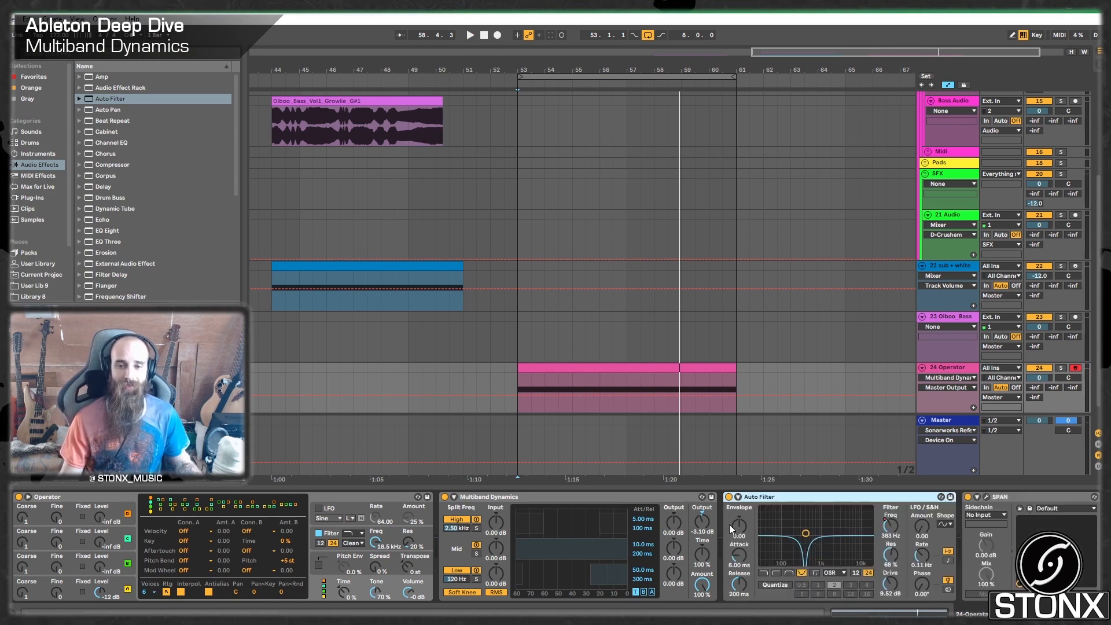
pyautogui.doubleClick(775, 495)
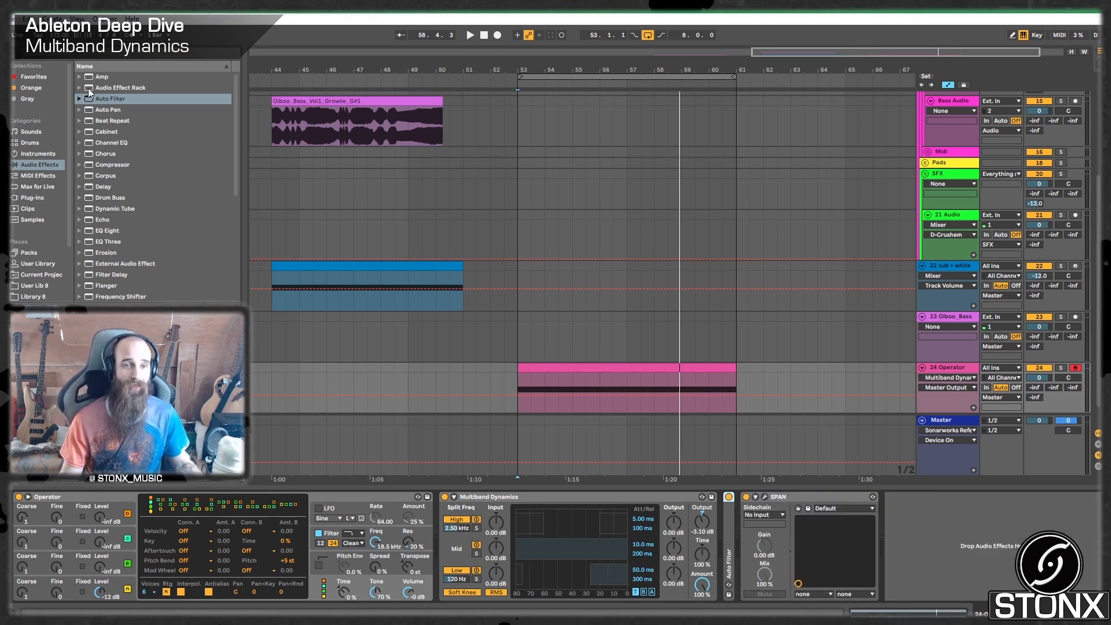
pyautogui.click(102, 110)
pyautogui.moveTo(109, 100); pyautogui.dragTo(760, 552)
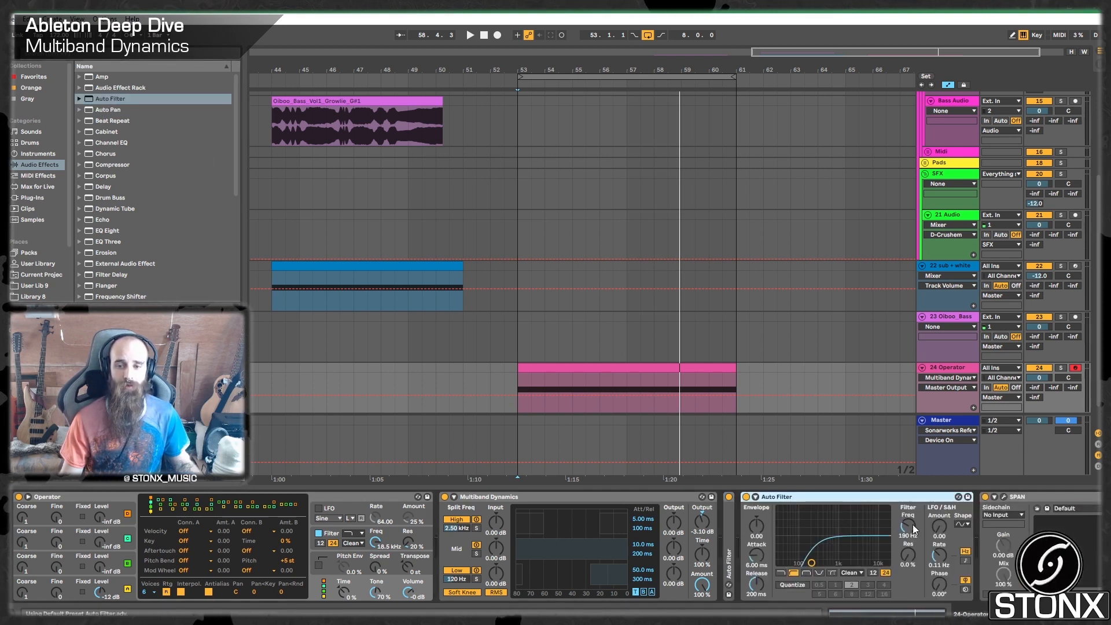
pyautogui.click(819, 573)
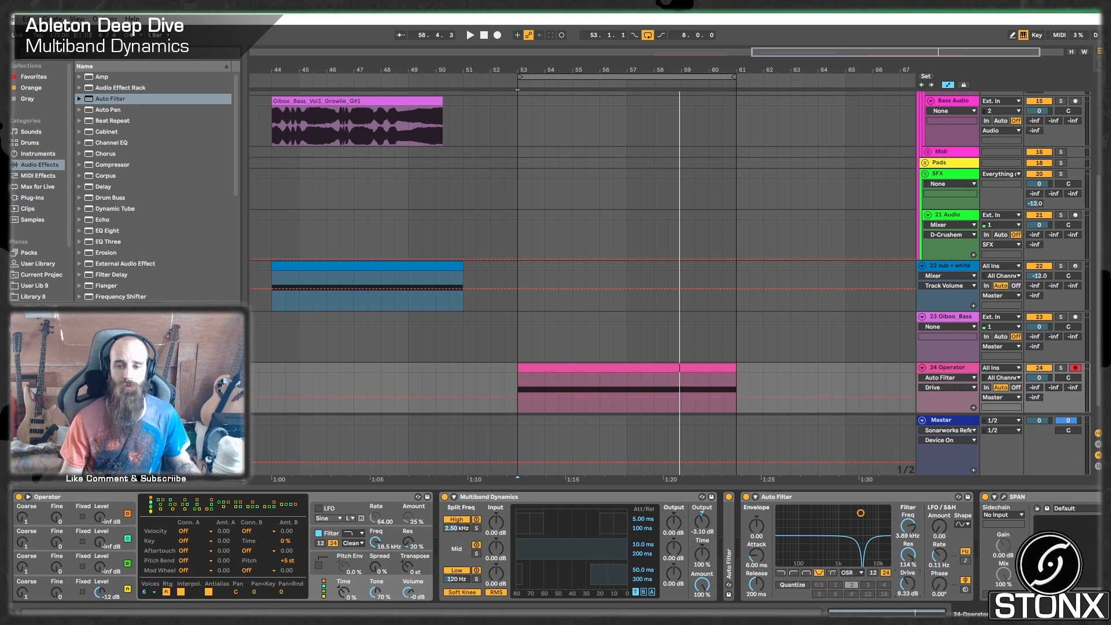
# Show the second Auto Filter's frequency automation and insert a falling ramp over the first bar of the Operator clip
pyautogui.rightClick(910, 524)
pyautogui.click(921, 527)
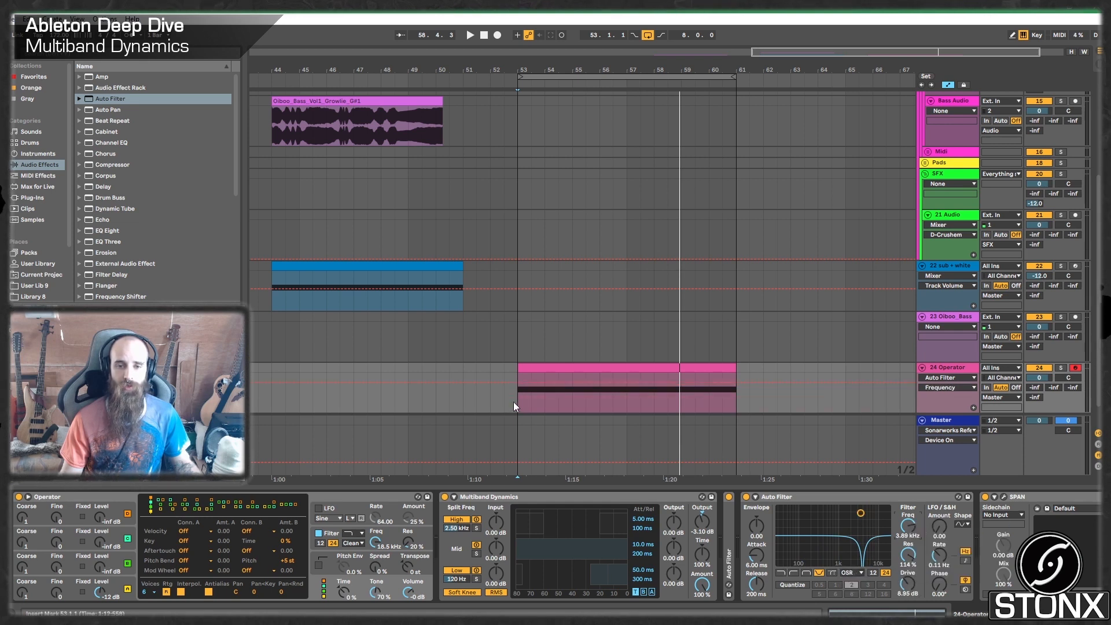
pyautogui.moveTo(517, 402); pyautogui.dragTo(546, 373)
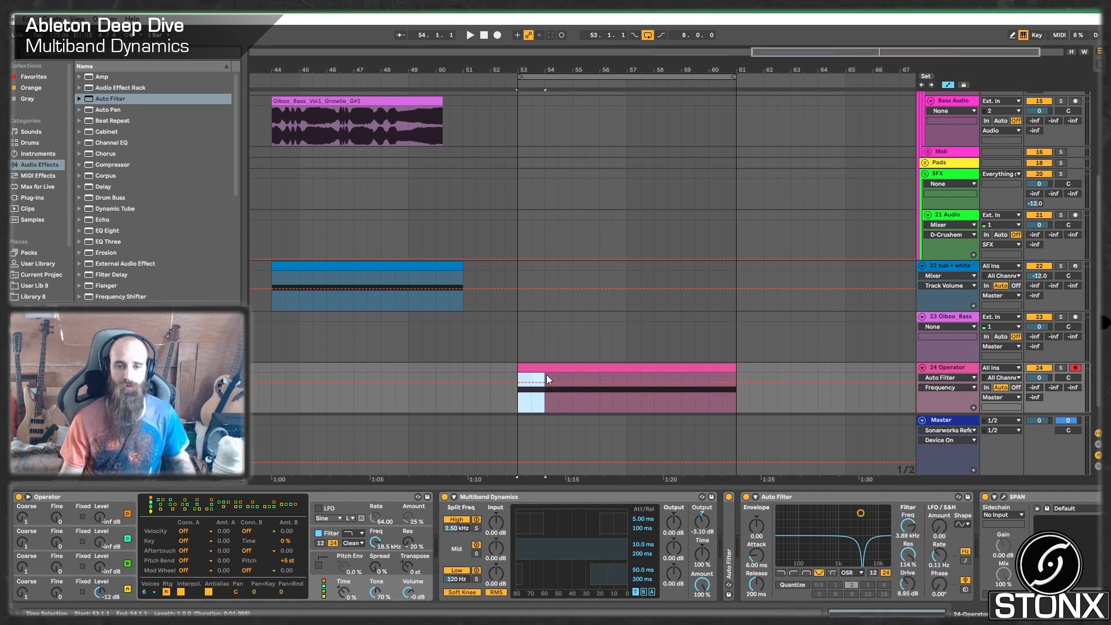
pyautogui.rightClick(528, 401)
pyautogui.click(606, 382)
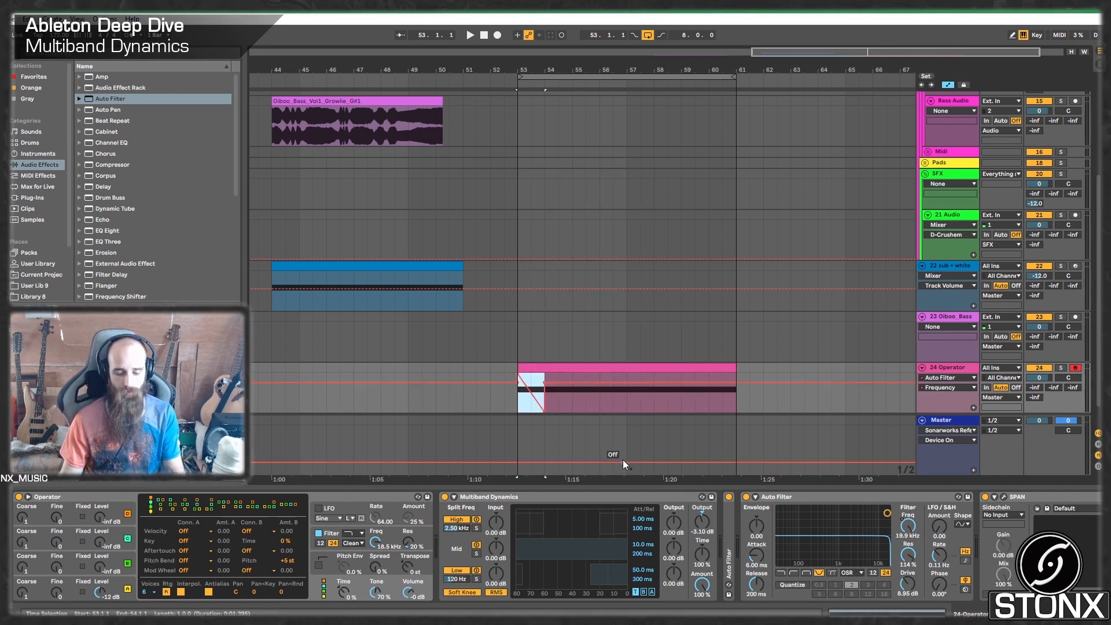
# Duplicate the one-bar falling ramp until it fills the Operator clip to bar 61
pyautogui.hotkey('ctrl', 'd')
pyautogui.hotkey('ctrl', 'd')
pyautogui.hotkey('ctrl', 'd')
pyautogui.hotkey('ctrl', 'd')
pyautogui.hotkey('ctrl', 'd')
pyautogui.hotkey('ctrl', 'd')
pyautogui.hotkey('ctrl', 'd')
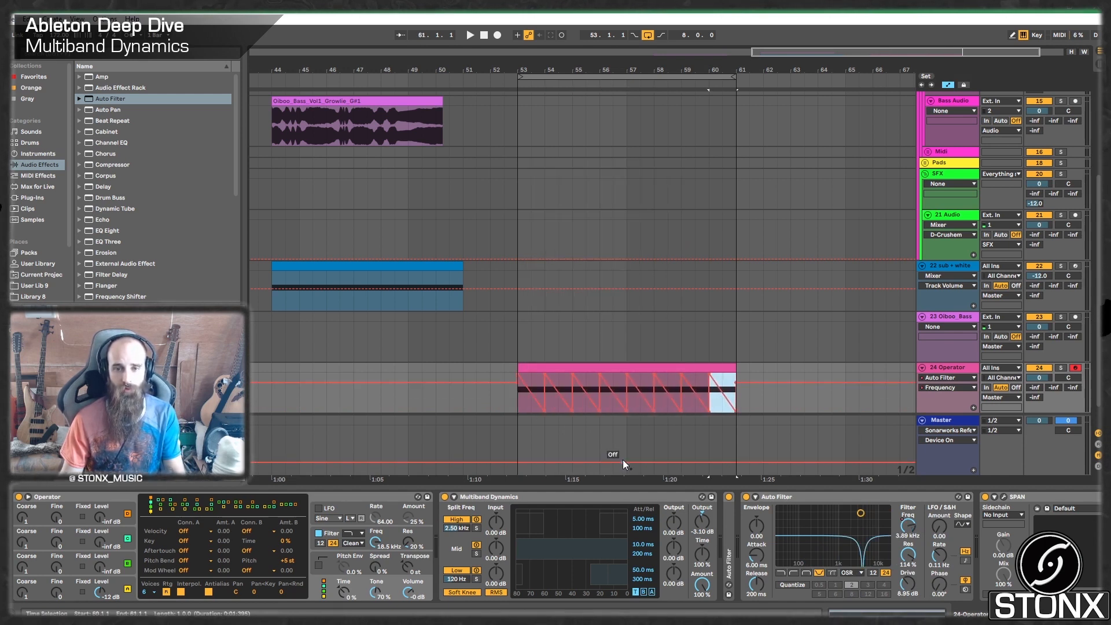
# Play the loop and move the ramp peak at bar 54 to bar 55, making the second sweep rise
pyautogui.click(518, 397)
pyautogui.press('space')
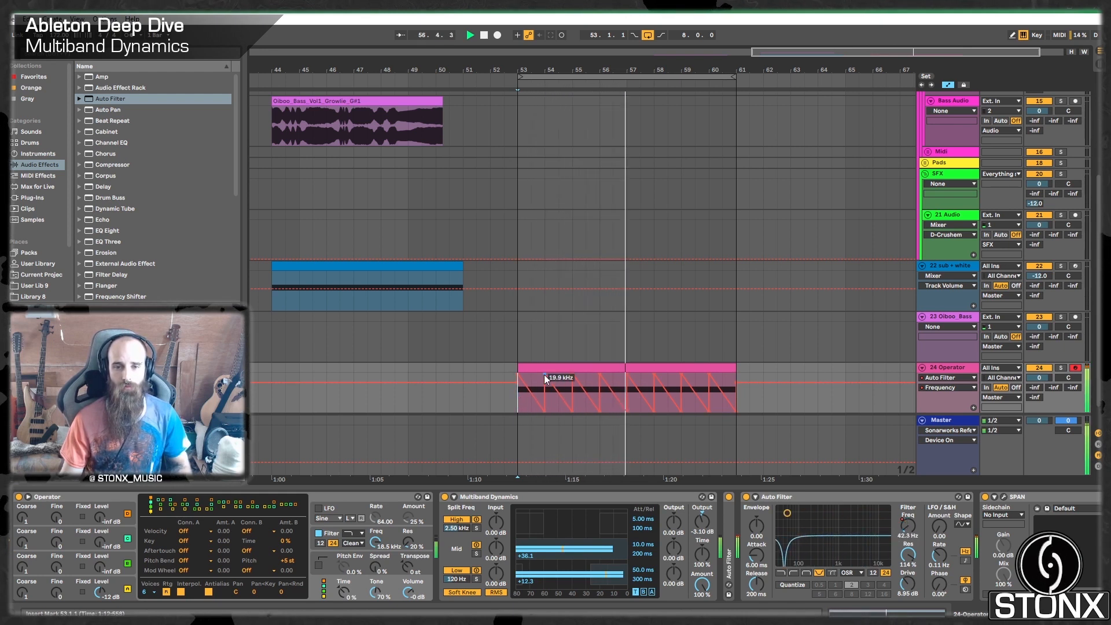
pyautogui.moveTo(543, 374); pyautogui.dragTo(573, 376)
pyautogui.press('space')
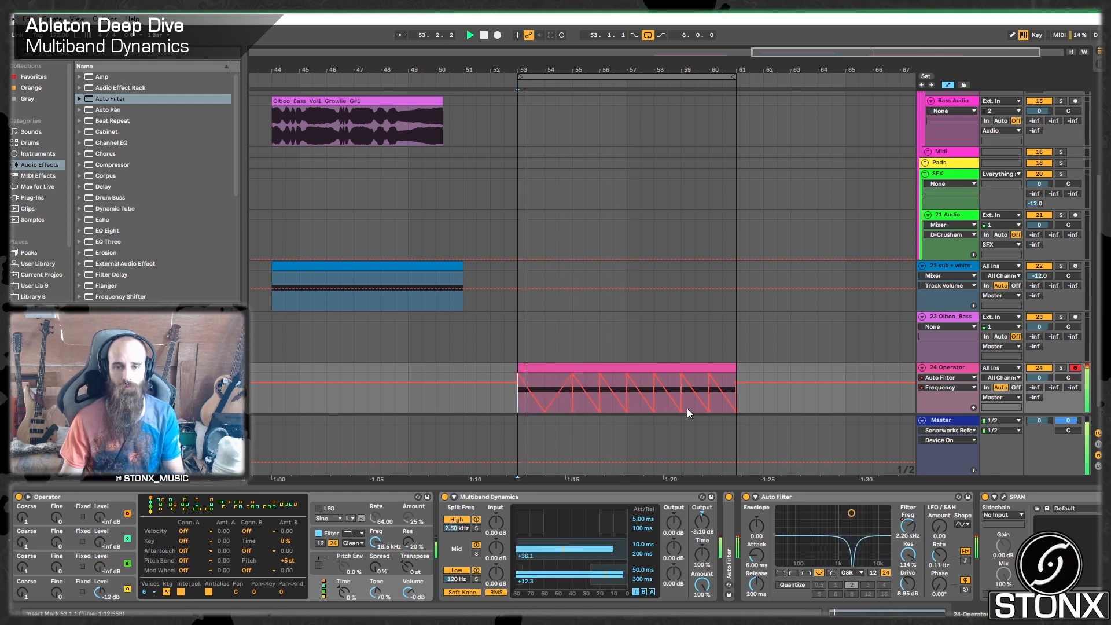
# Reduce the second Auto Filter's resonance to 64 % and move the frequency peaks at bars 57 and 60 one bar later
pyautogui.moveTo(907, 554); pyautogui.dragTo(907, 596)
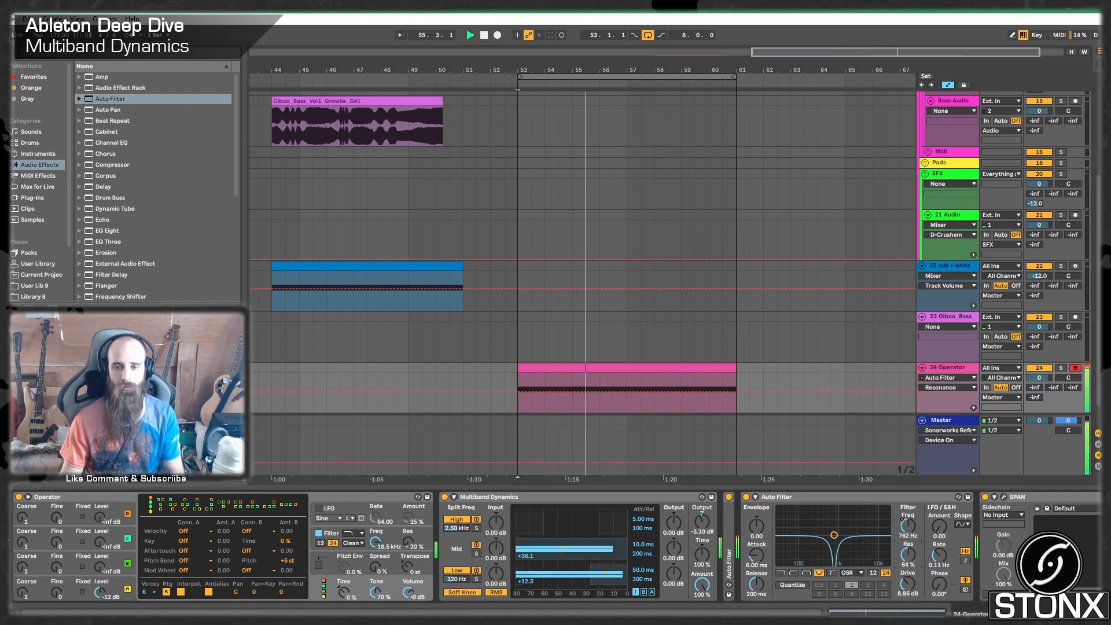
pyautogui.click(903, 528)
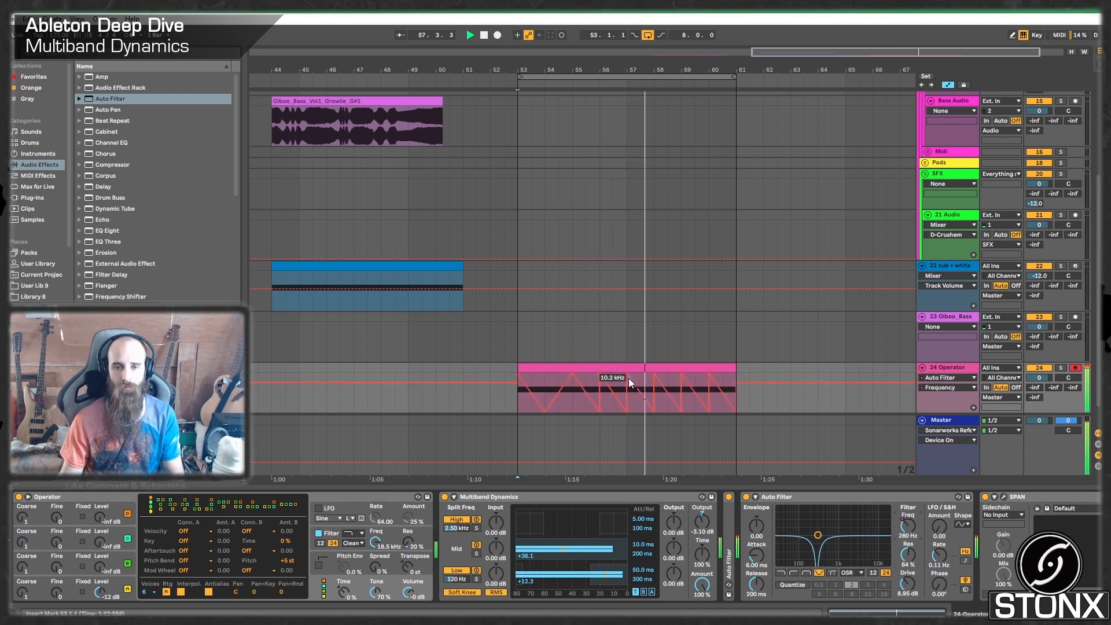
pyautogui.moveTo(627, 375); pyautogui.dragTo(654, 374)
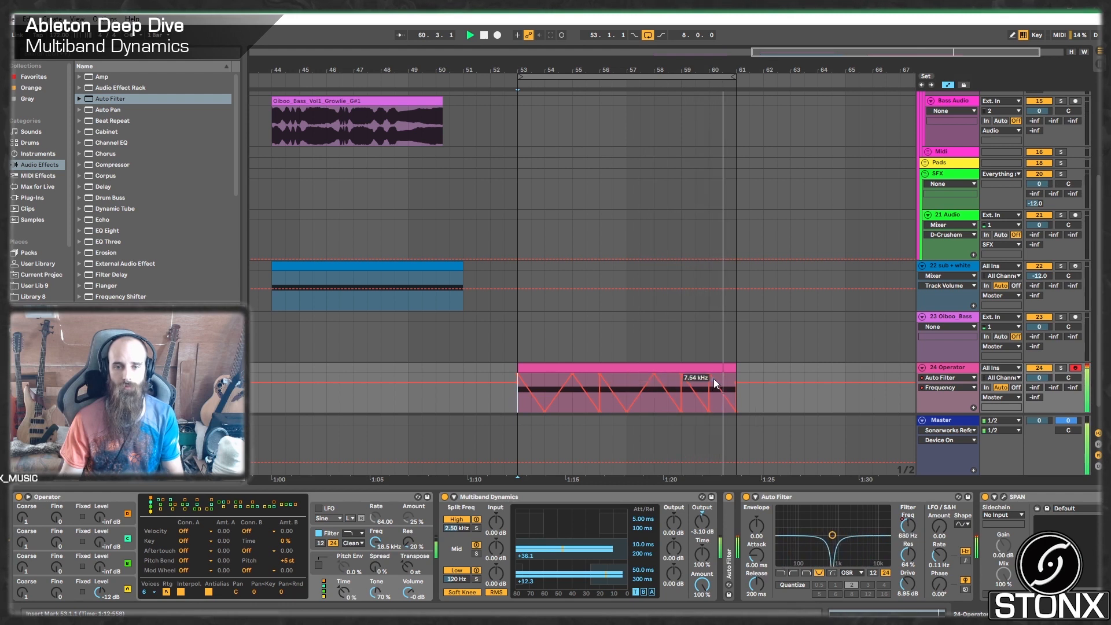
pyautogui.moveTo(712, 369)
pyautogui.mouseDown()
pyautogui.moveTo(732, 373)
pyautogui.moveTo(706, 373)
pyautogui.mouseUp()
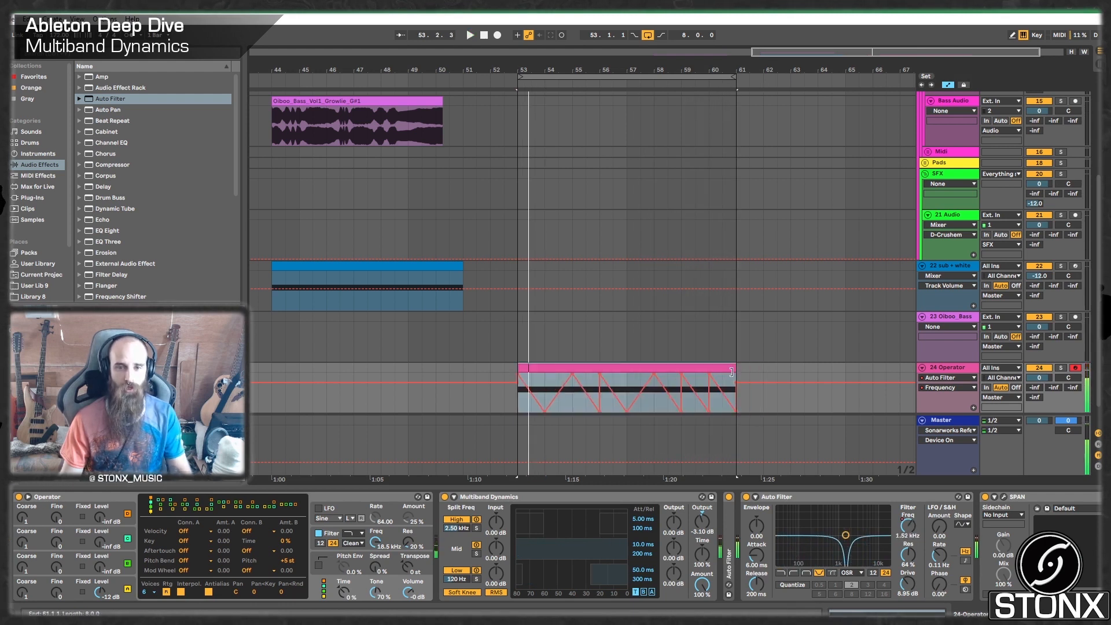
pyautogui.click(699, 378)
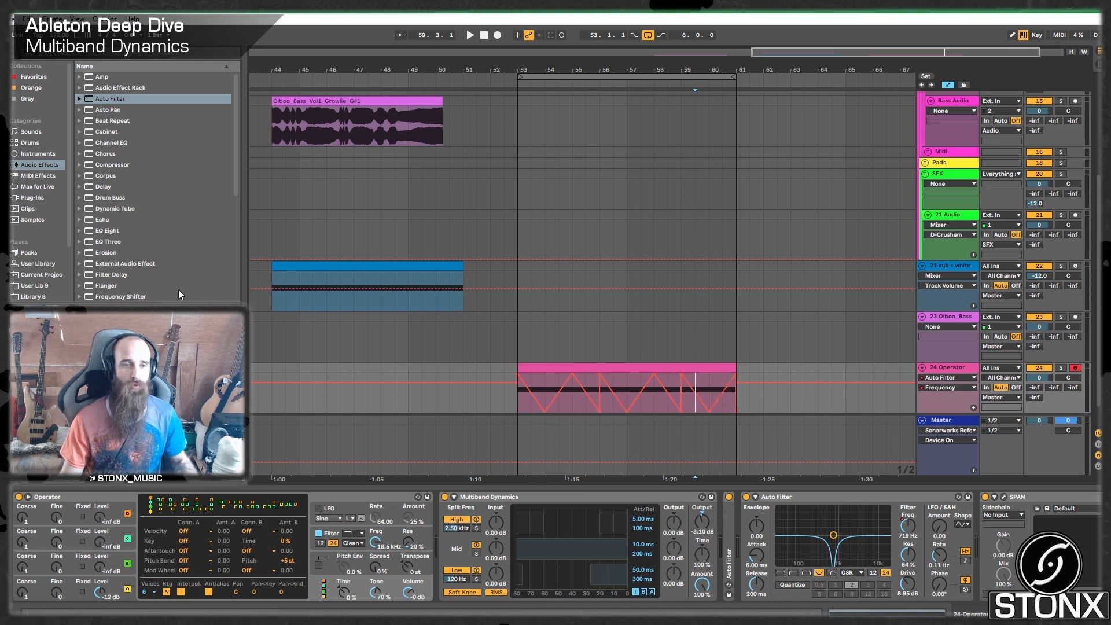
# Add a Glue Compressor between the second Auto Filter and SPAN, lower its threshold to about -23.8 dB, and leave it bypassed and collapsed
pyautogui.scroll(-6, 174, 283)
pyautogui.moveTo(117, 122); pyautogui.dragTo(889, 611)
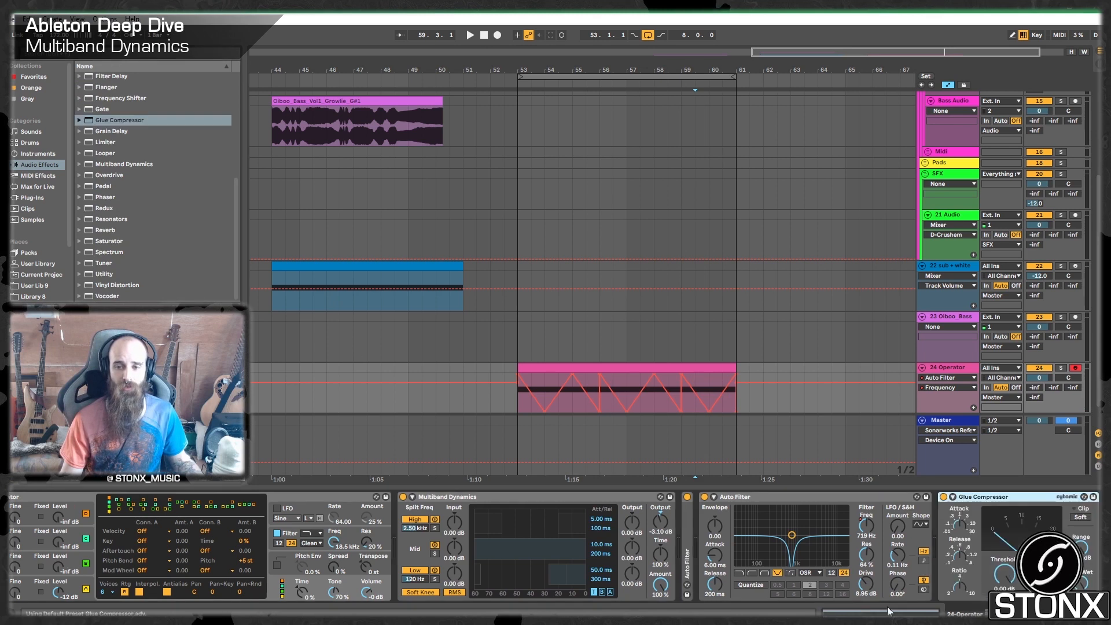
pyautogui.moveTo(1005, 578); pyautogui.dragTo(1005, 613)
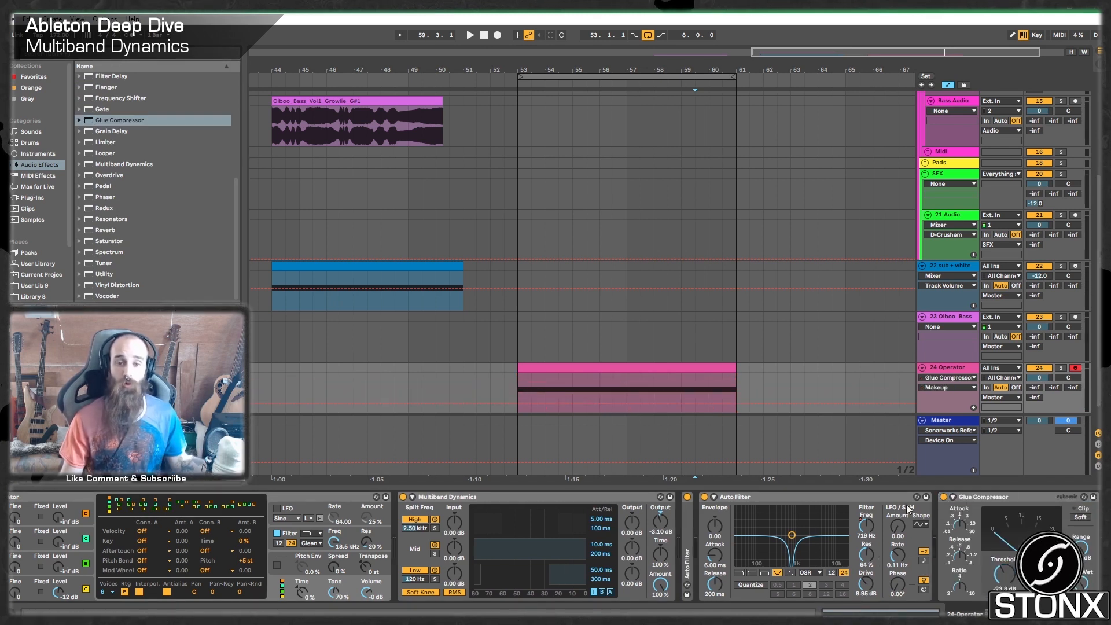
pyautogui.click(944, 496)
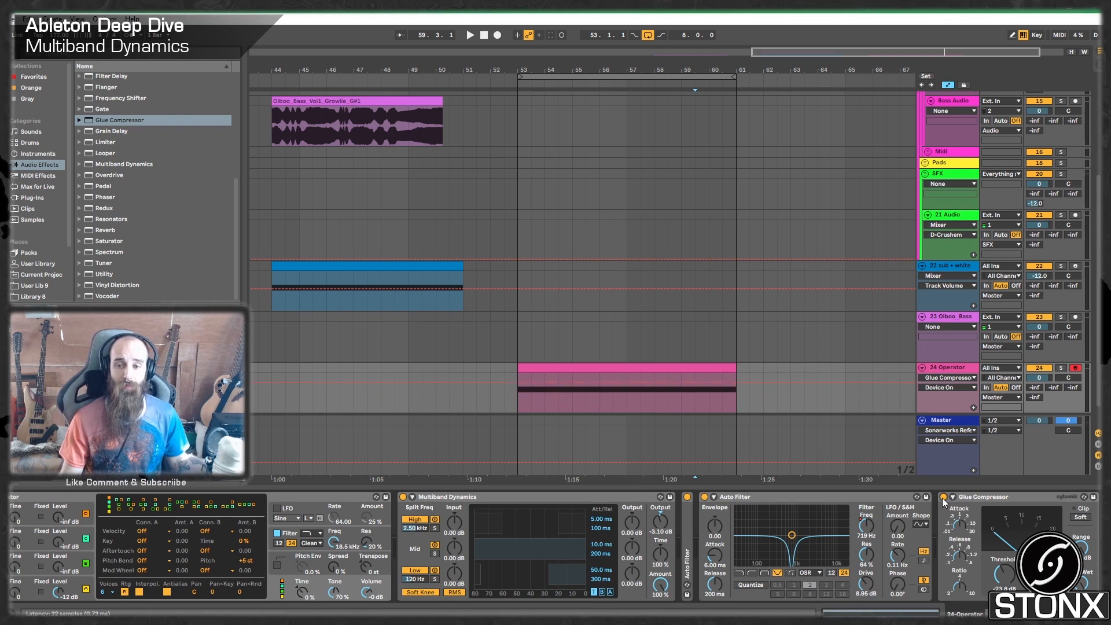
pyautogui.doubleClick(980, 497)
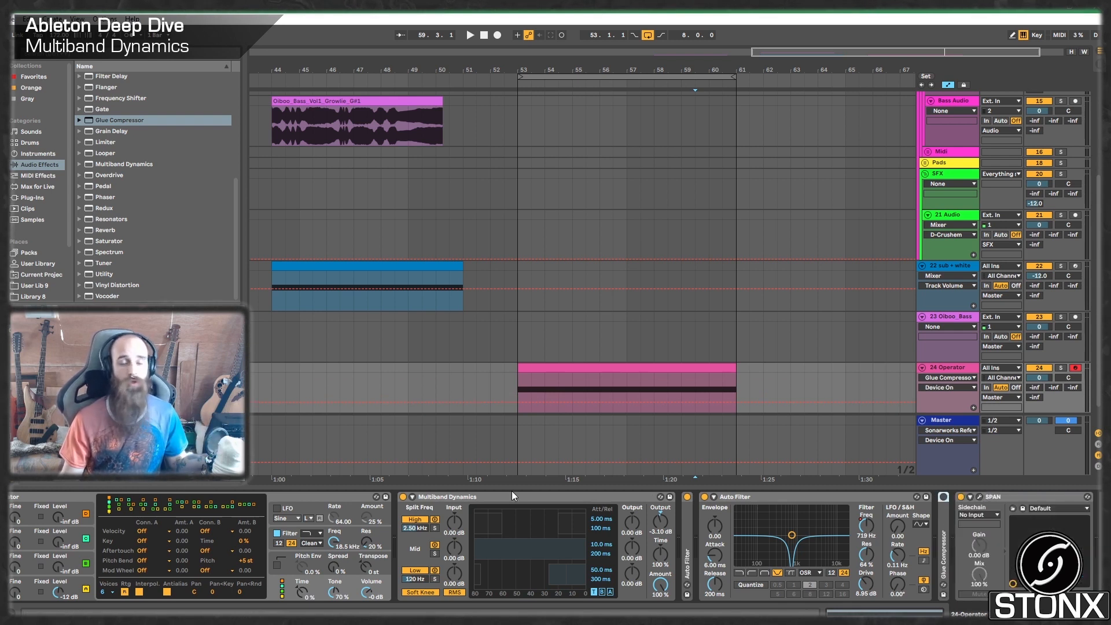
# Load the OTT preset of Multiband Dynamics between the Glue Compressor and SPAN
pyautogui.click(78, 164)
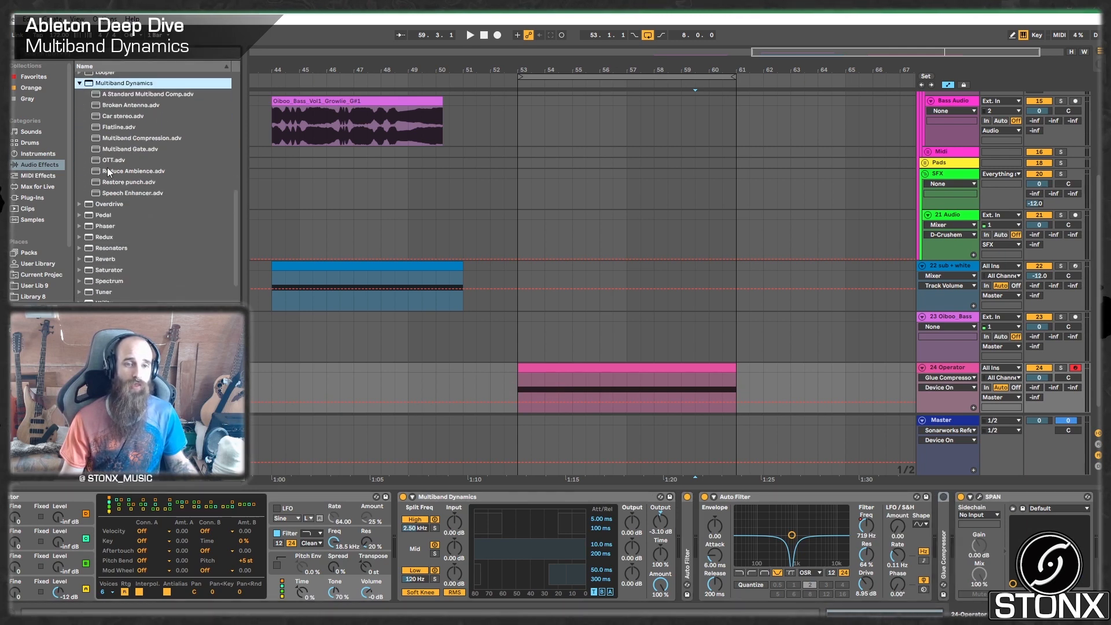
pyautogui.moveTo(106, 161); pyautogui.dragTo(201, 210)
pyautogui.moveTo(776, 461); pyautogui.dragTo(940, 532)
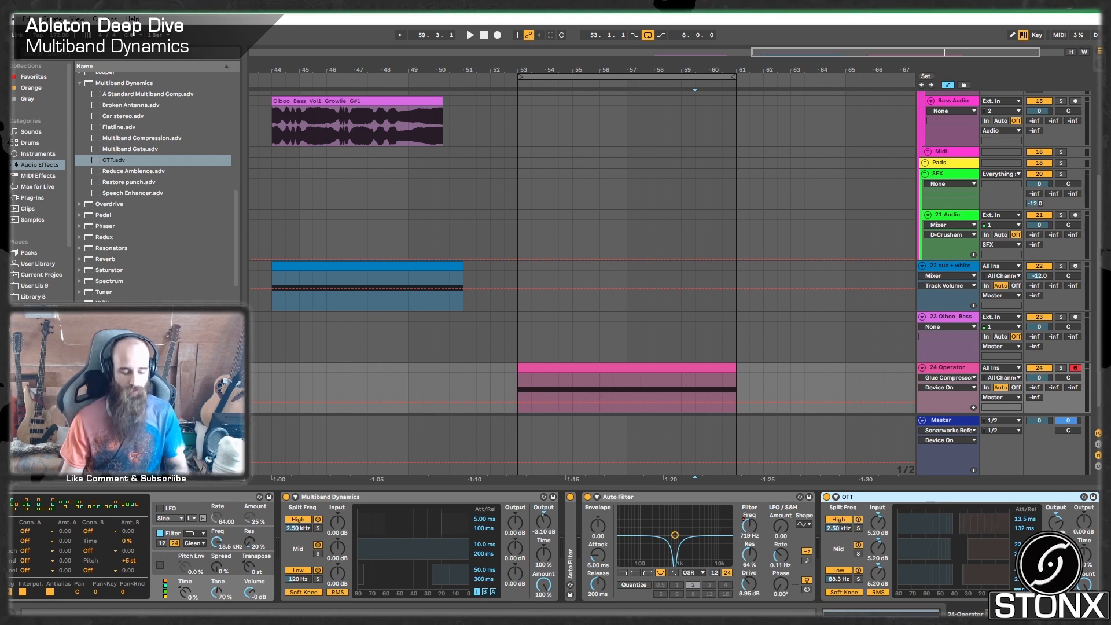
pyautogui.press('Delete')
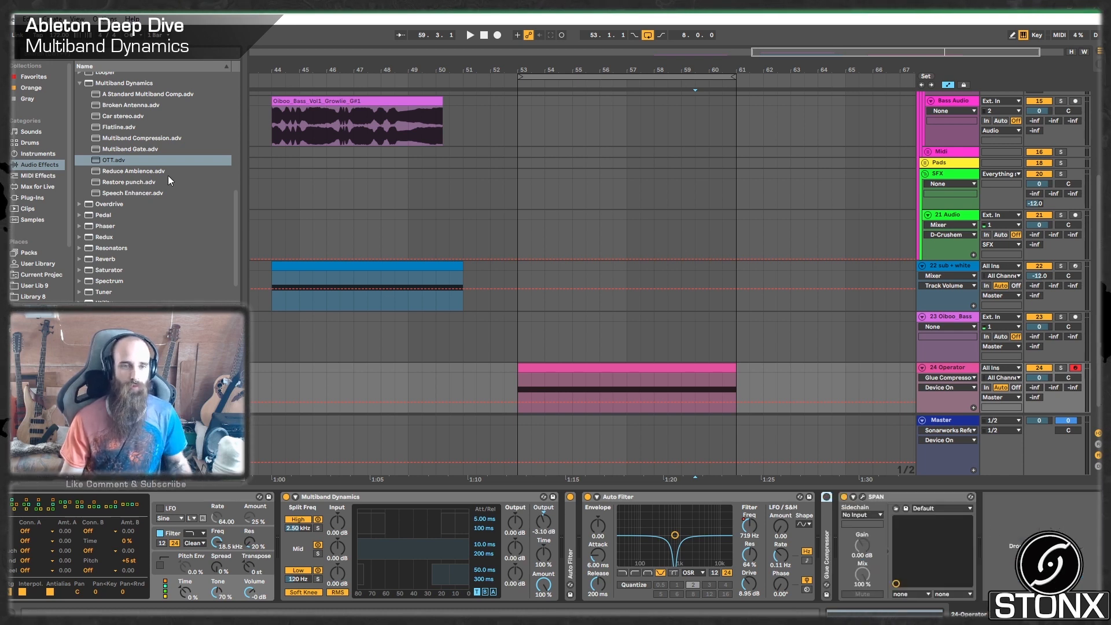
pyautogui.moveTo(118, 160); pyautogui.dragTo(884, 571)
pyautogui.moveTo(853, 537); pyautogui.dragTo(840, 536)
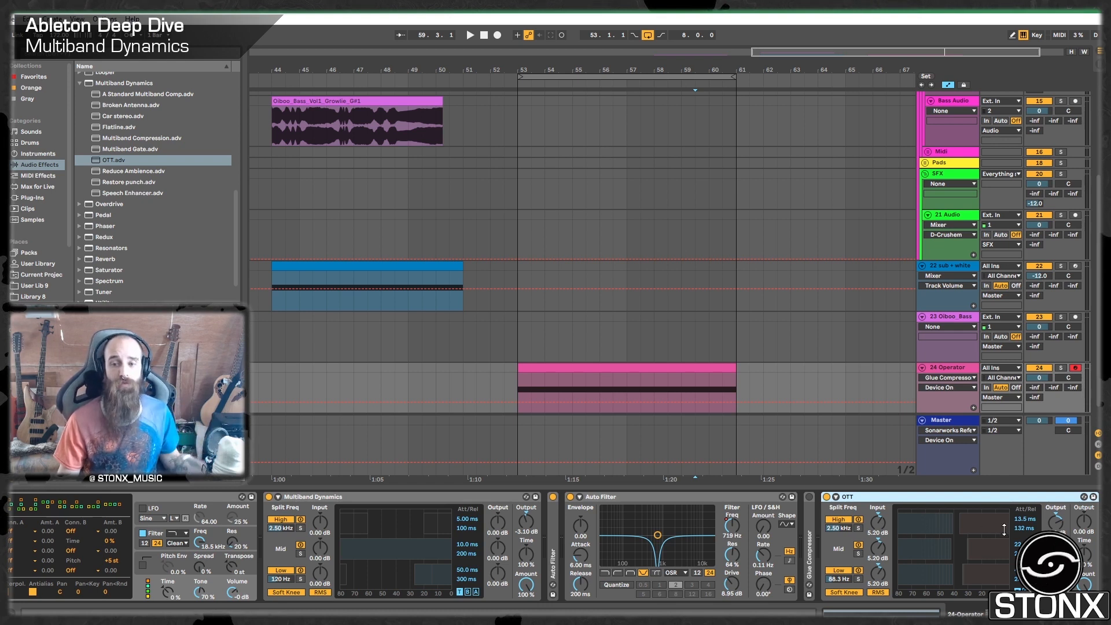
# Play the Operator loop with OTT bypassed and with it enabled to compare the sound
pyautogui.click(827, 497)
pyautogui.click(644, 374)
pyautogui.press('space')
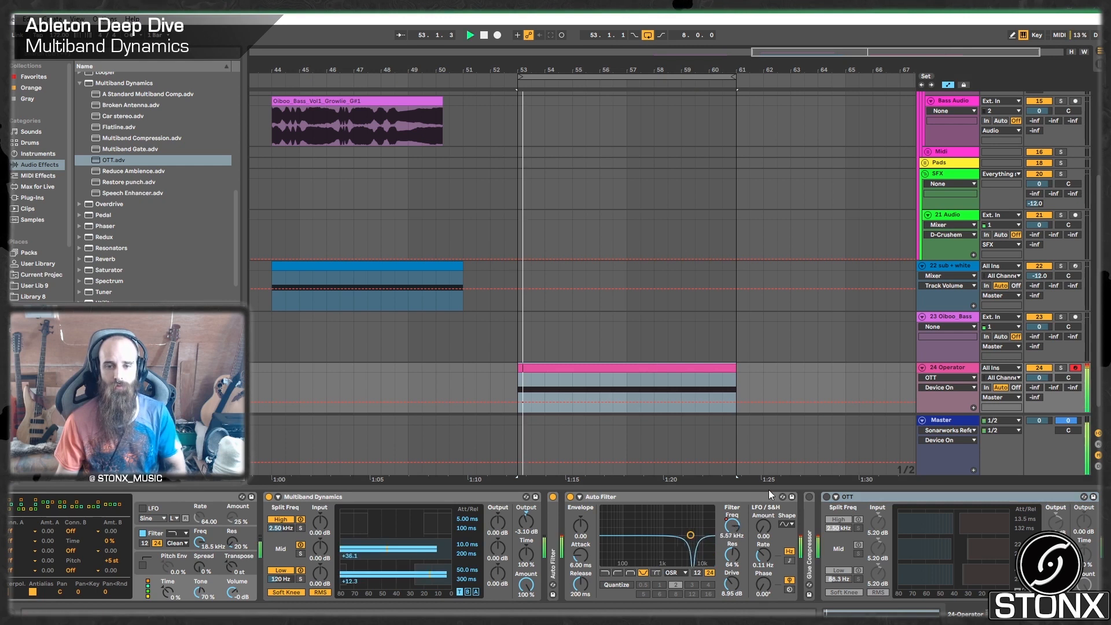
pyautogui.click(826, 497)
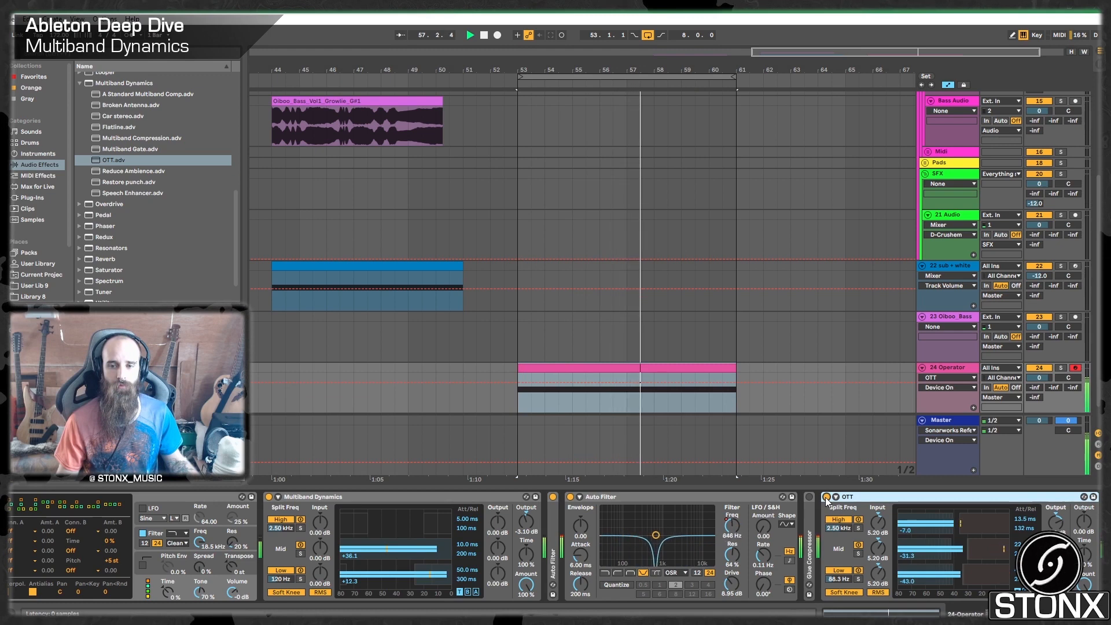
pyautogui.press('space')
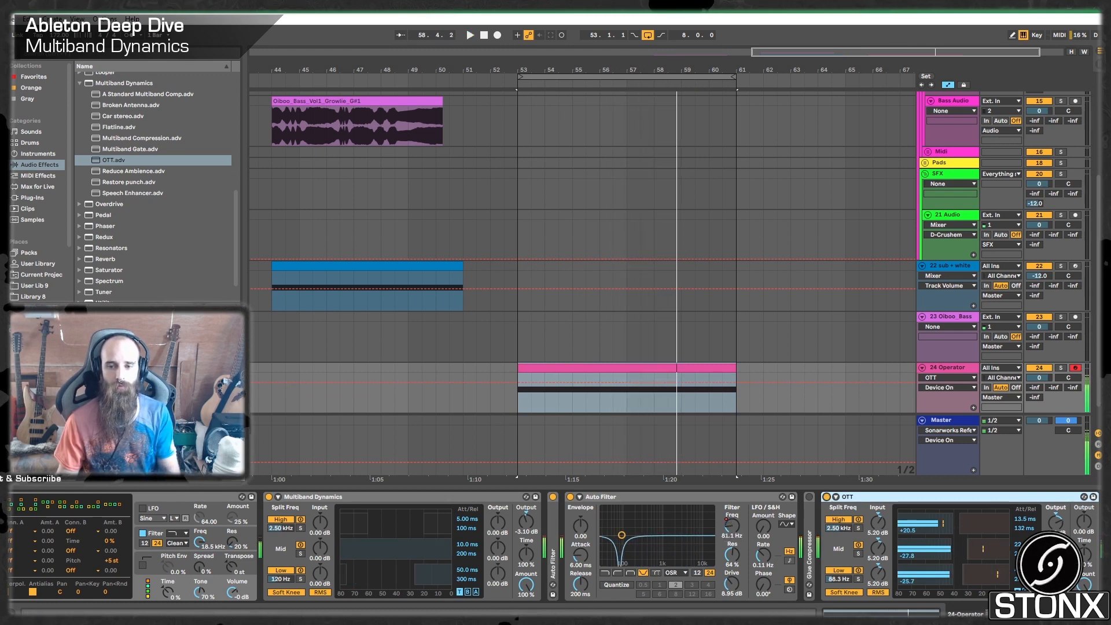
# Open SPAN and play the loop while toggling OTT off and on to compare spectrum and level, and collapse OTT
pyautogui.scroll(-3, 998, 526)
pyautogui.click(928, 495)
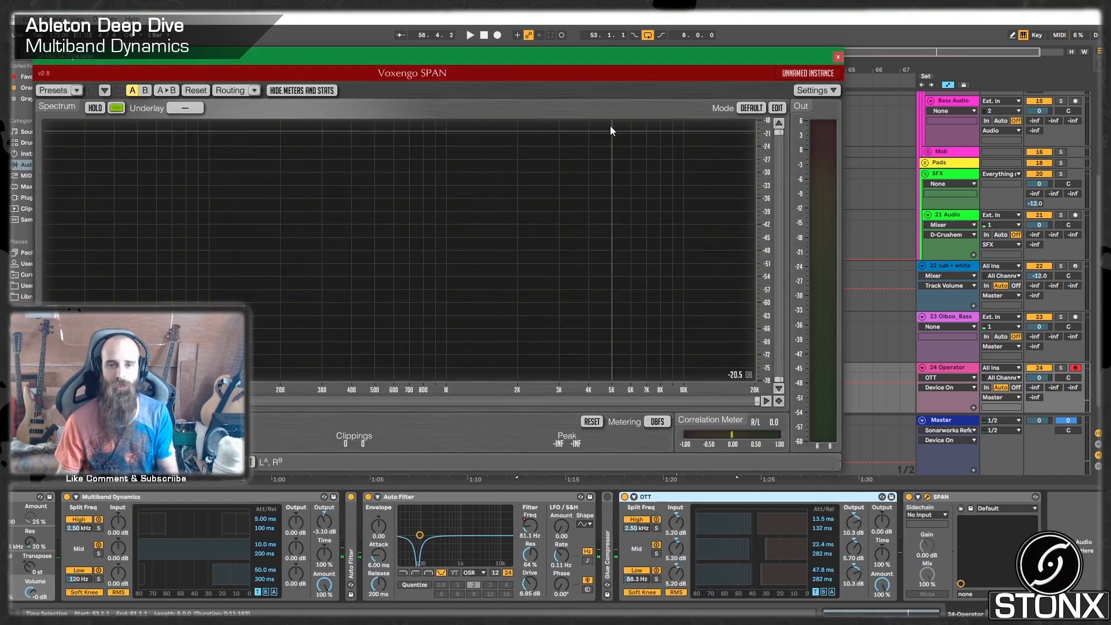
pyautogui.moveTo(584, 56); pyautogui.dragTo(617, 29)
pyautogui.press('space')
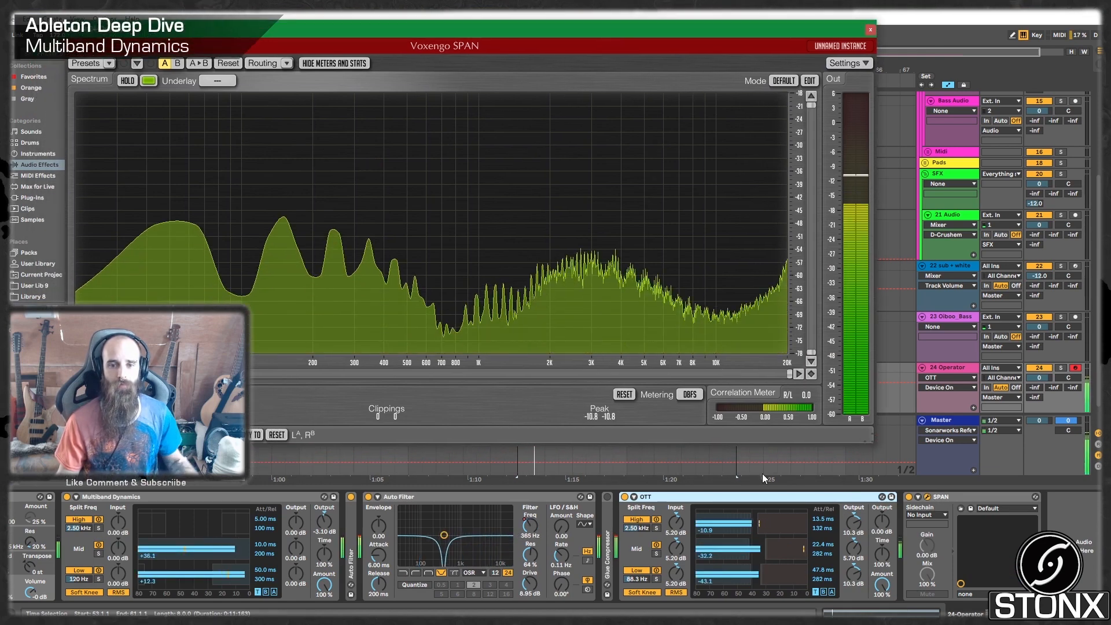
pyautogui.click(624, 497)
pyautogui.click(623, 497)
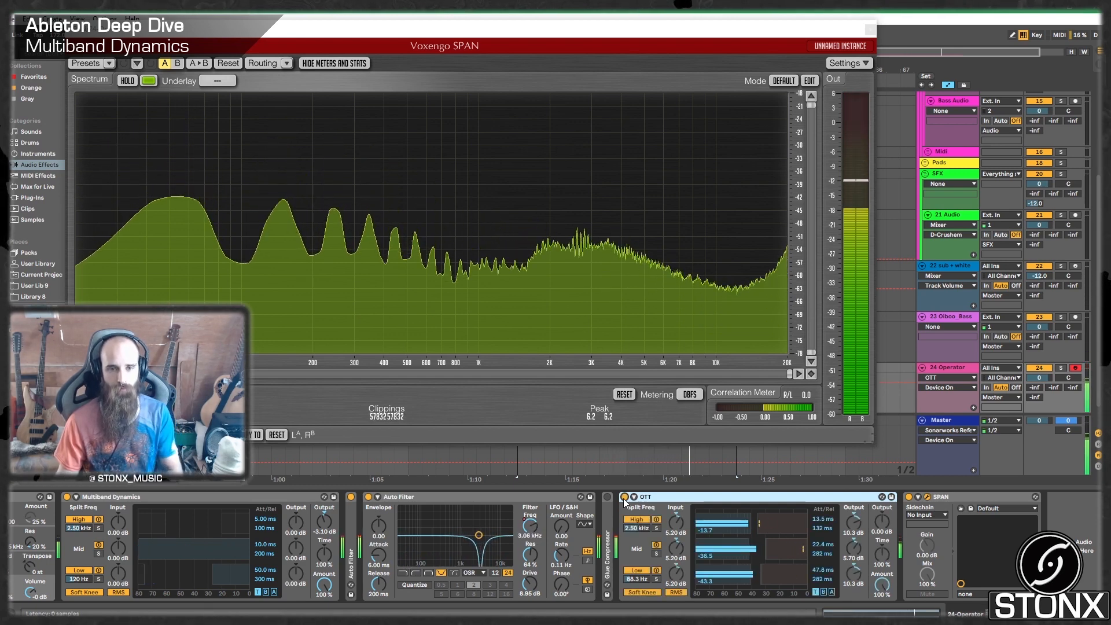
pyautogui.press('space')
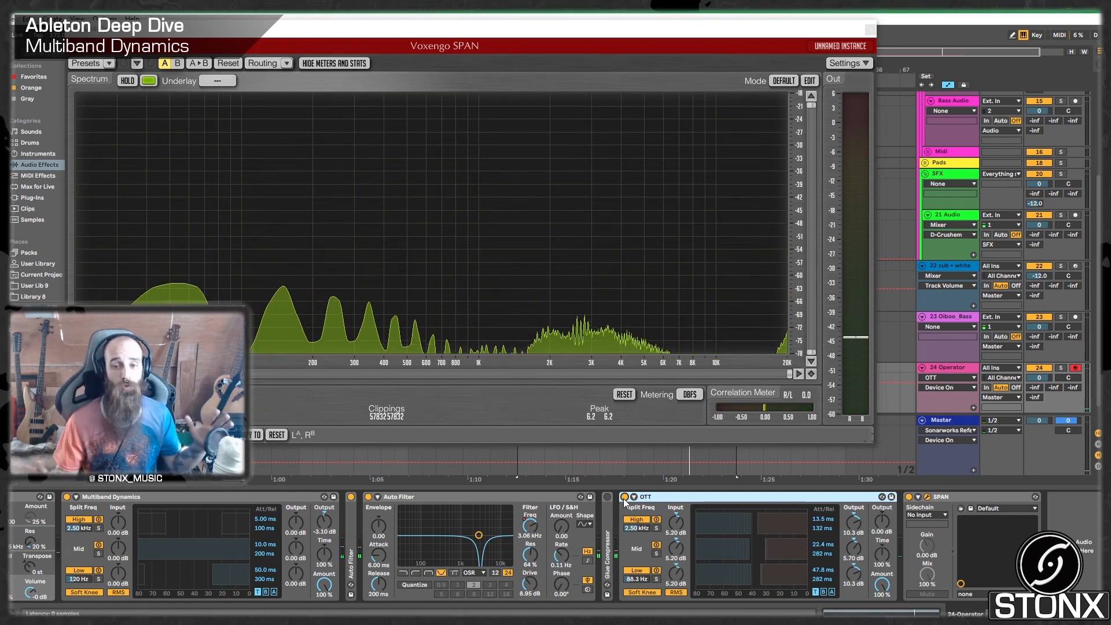
pyautogui.doubleClick(672, 501)
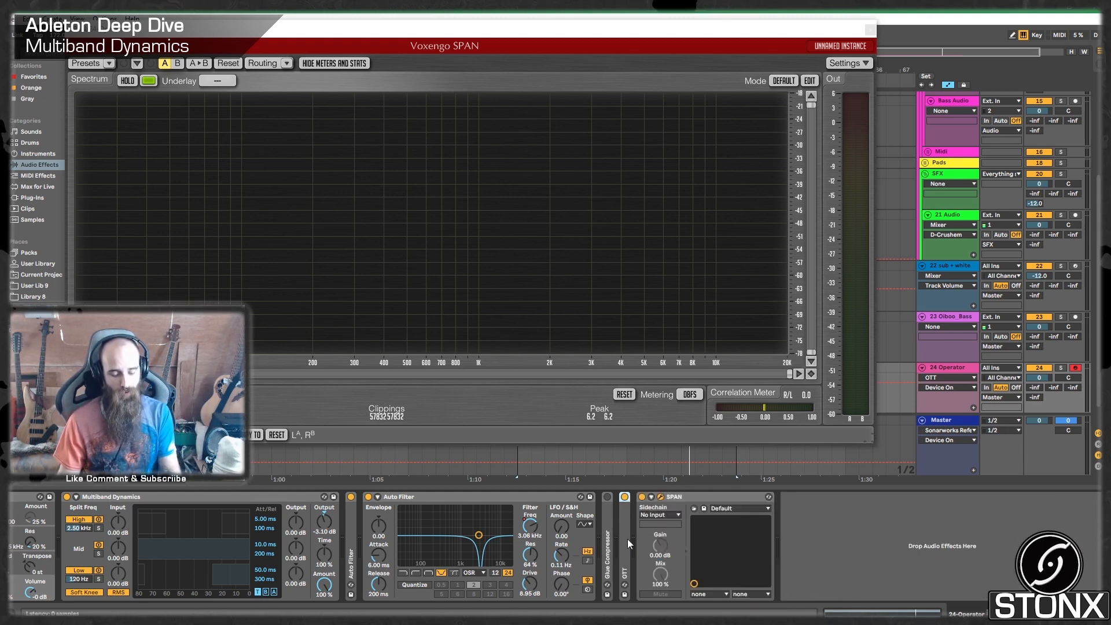
# Duplicate OTT until five instances run in series, group them into an Audio Effect Rack, and play the loop
pyautogui.hotkey('ctrl', 'd')
pyautogui.hotkey('ctrl', 'd')
pyautogui.hotkey('ctrl', 'd')
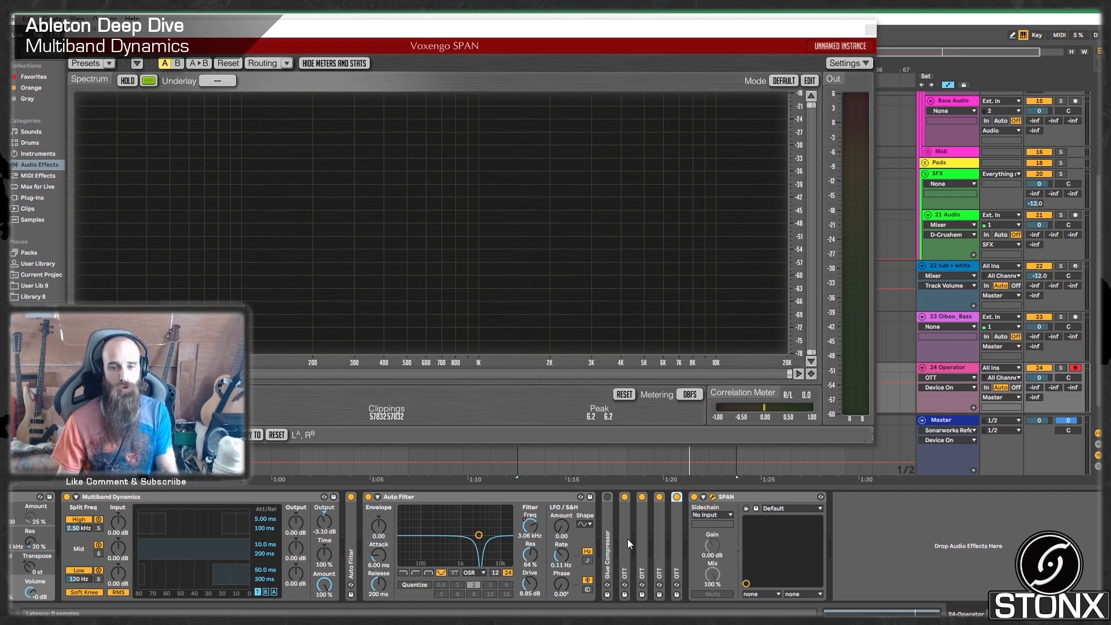
pyautogui.hotkey('ctrl', 'd')
pyautogui.click(625, 525)
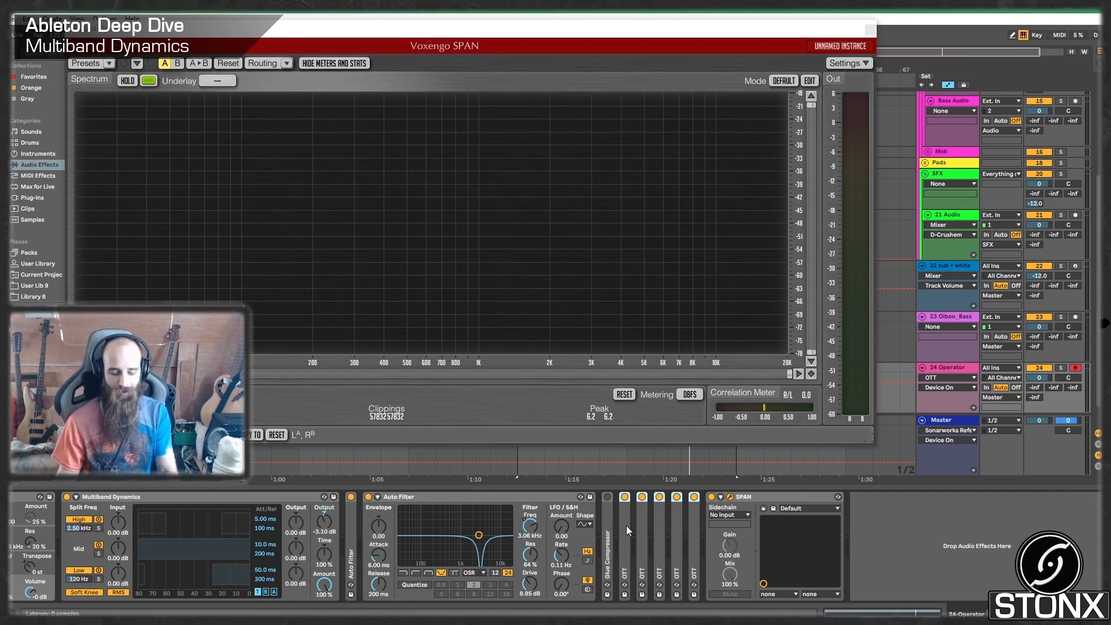
pyautogui.hotkey('ctrl', 'g')
pyautogui.press('space')
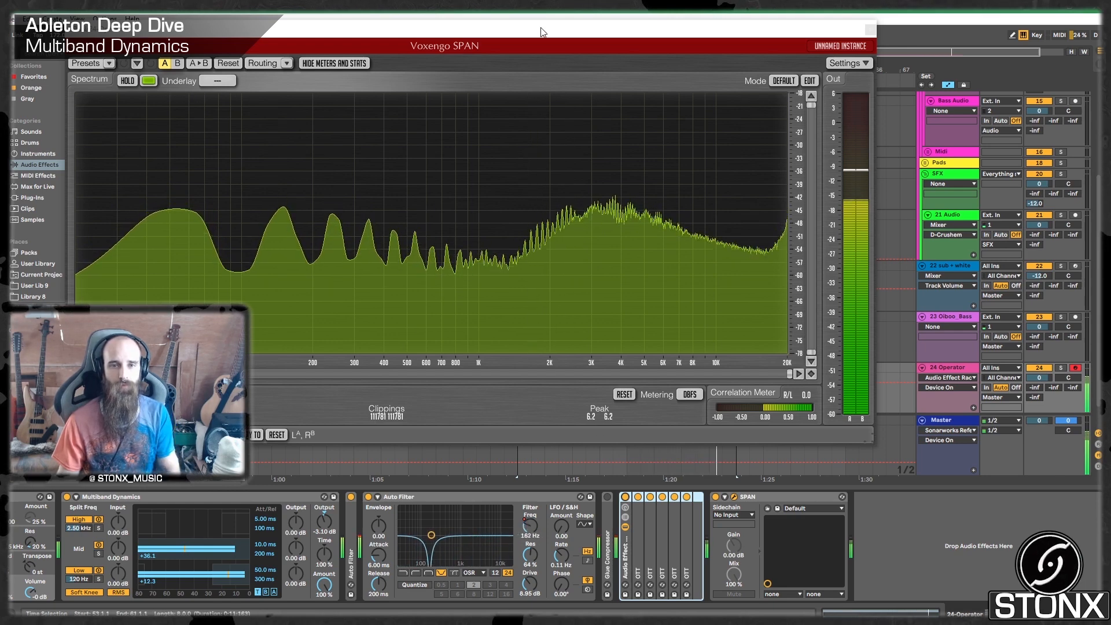
# Add an EQ Eight between the OTT rack and SPAN
pyautogui.moveTo(535, 26); pyautogui.dragTo(607, 27)
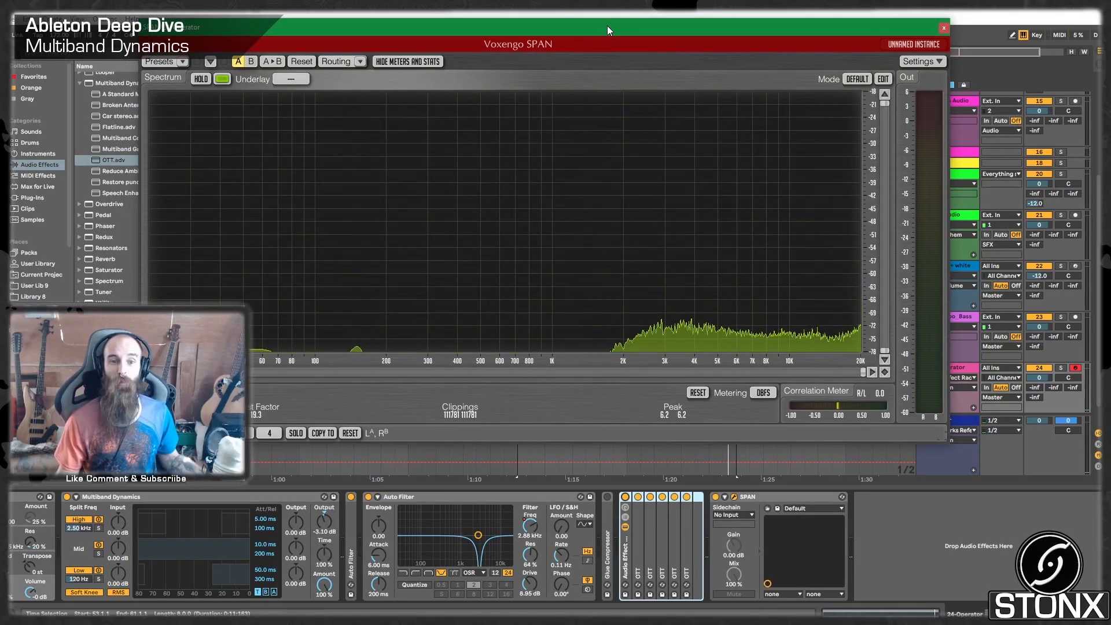
pyautogui.scroll(2, 102, 140)
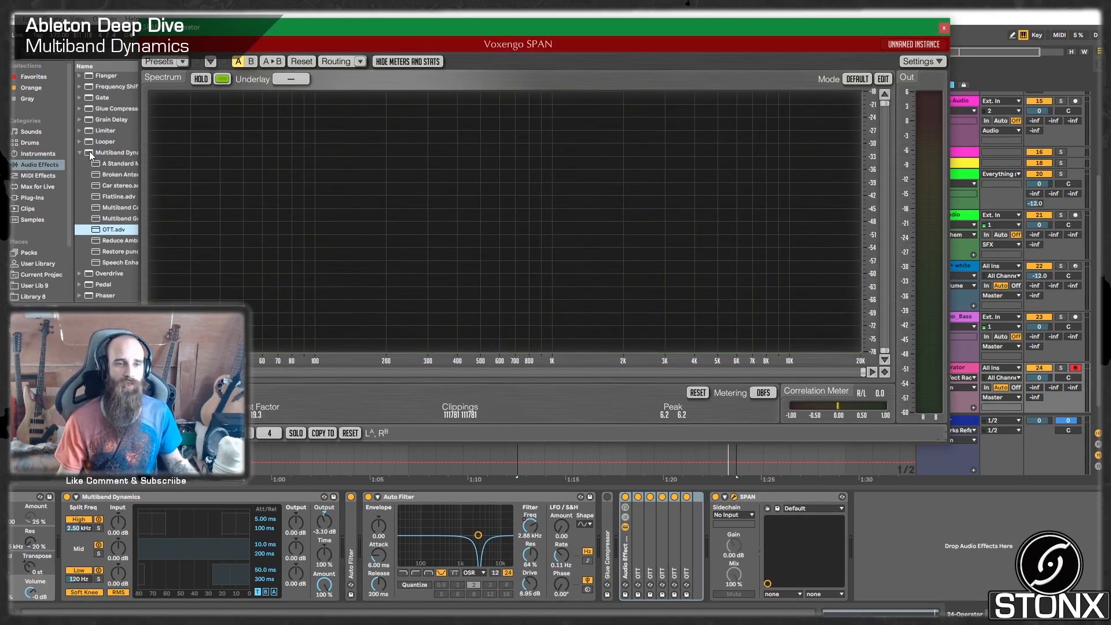
pyautogui.click(81, 155)
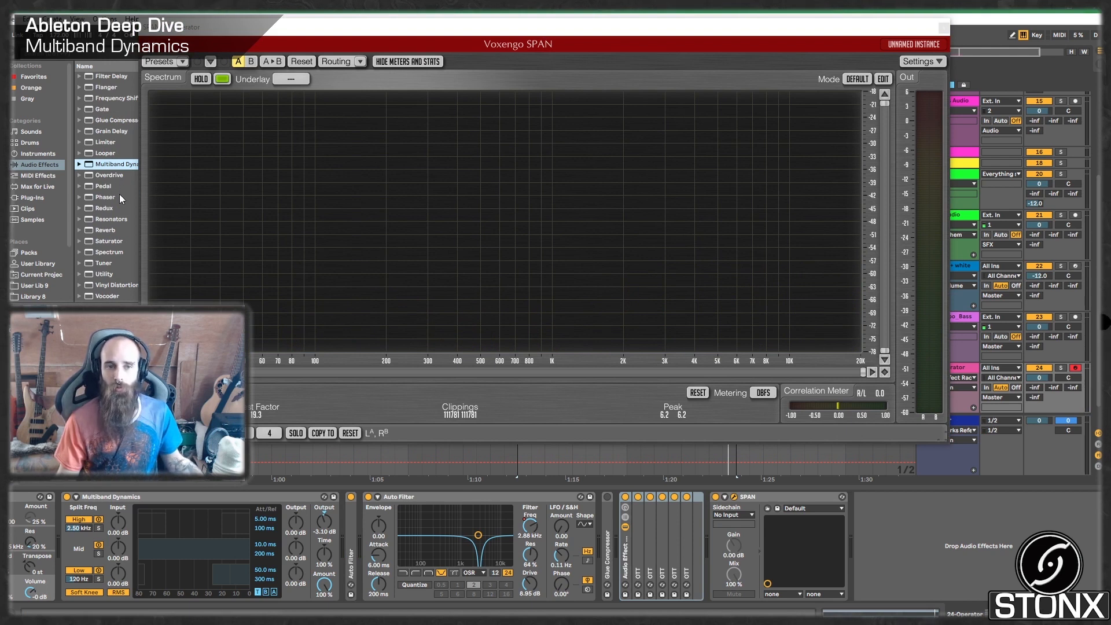
pyautogui.scroll(5, 119, 193)
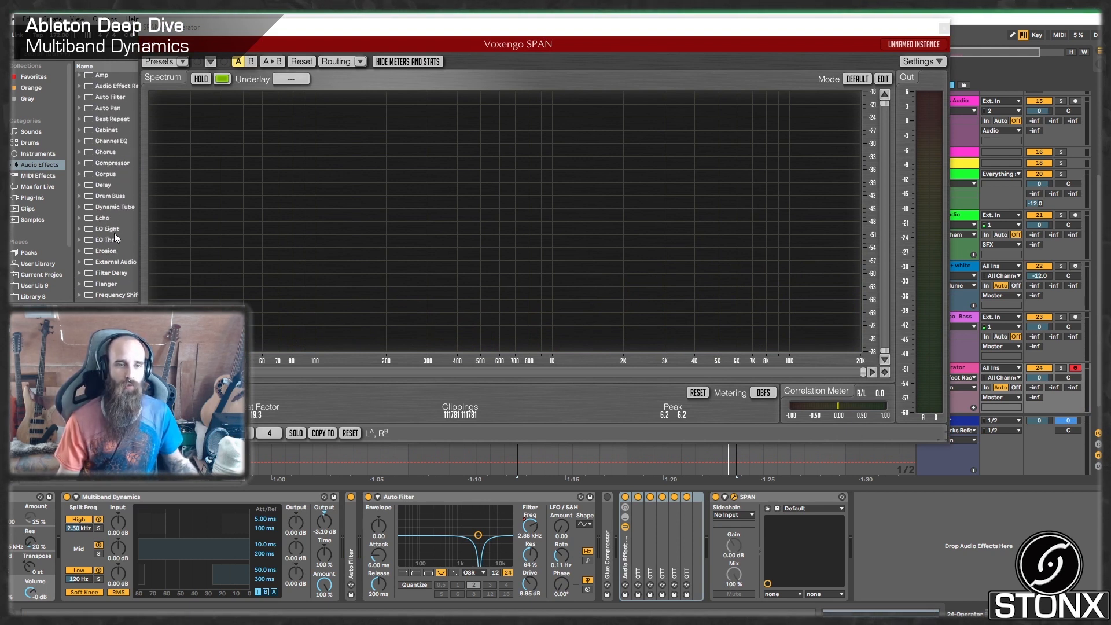
pyautogui.moveTo(102, 227); pyautogui.dragTo(775, 582)
pyautogui.moveTo(715, 553); pyautogui.dragTo(718, 554)
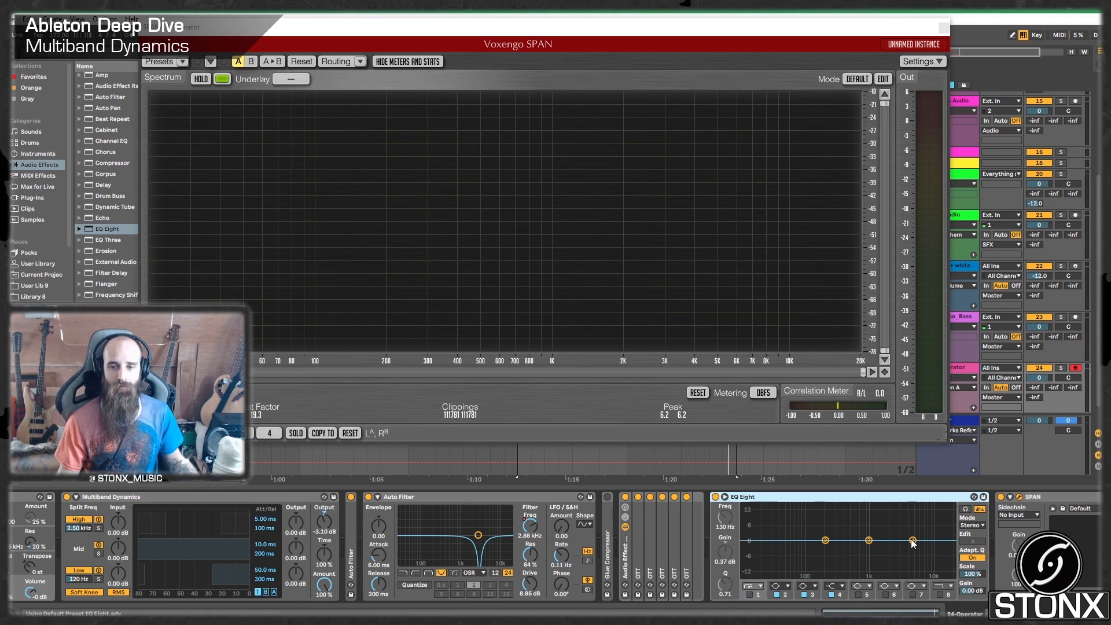
# Lower EQ Eight's band 4 shelf to about -6.3 dB at 1.26 kHz and enable band 8 as a high cut at 21.1 kHz, Q 0.38
pyautogui.moveTo(912, 540); pyautogui.dragTo(874, 558)
pyautogui.press('space')
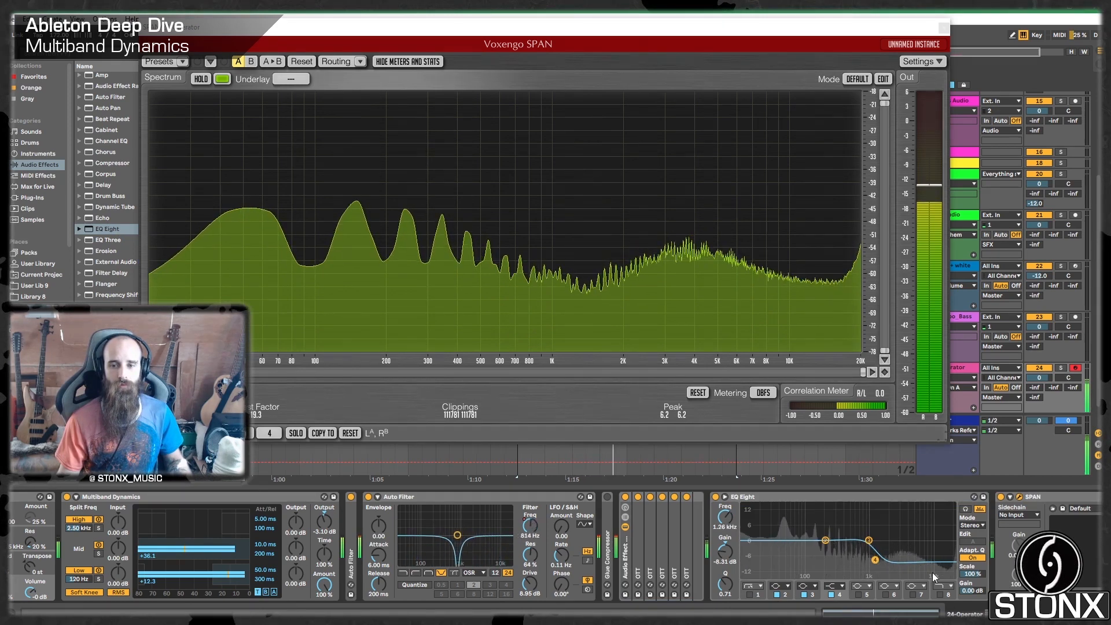
pyautogui.click(940, 595)
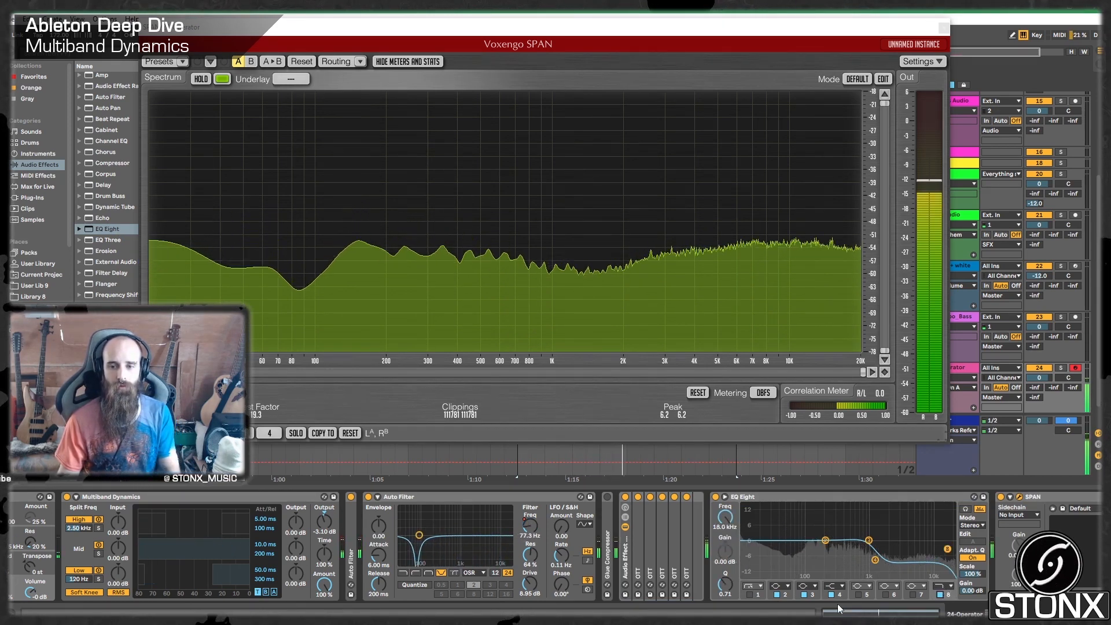
pyautogui.click(952, 587)
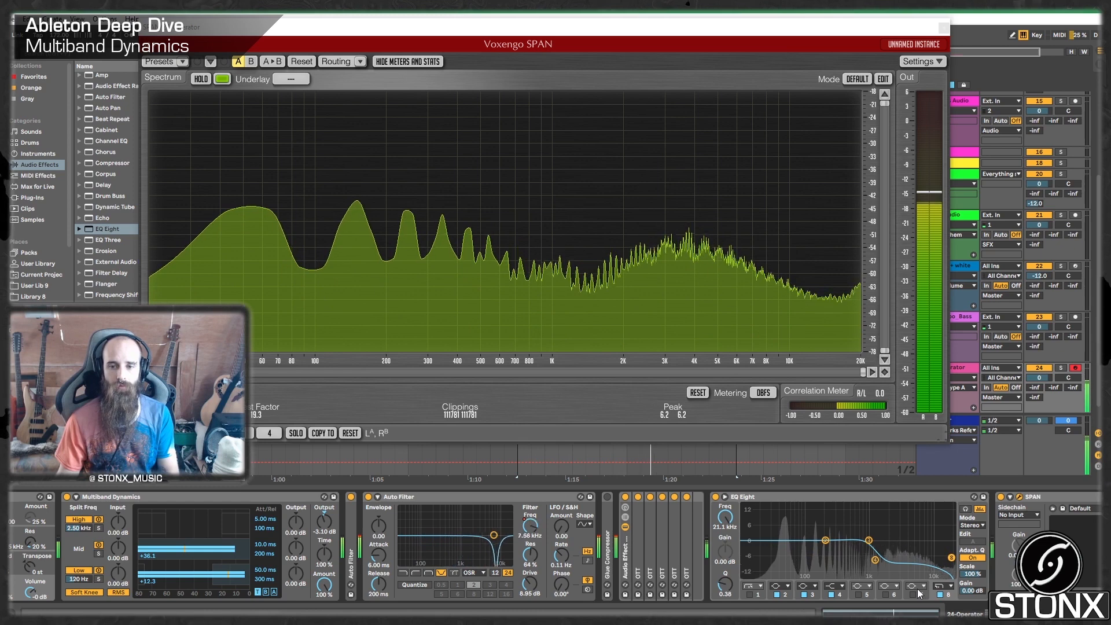
pyautogui.hscroll(3, 755, 509)
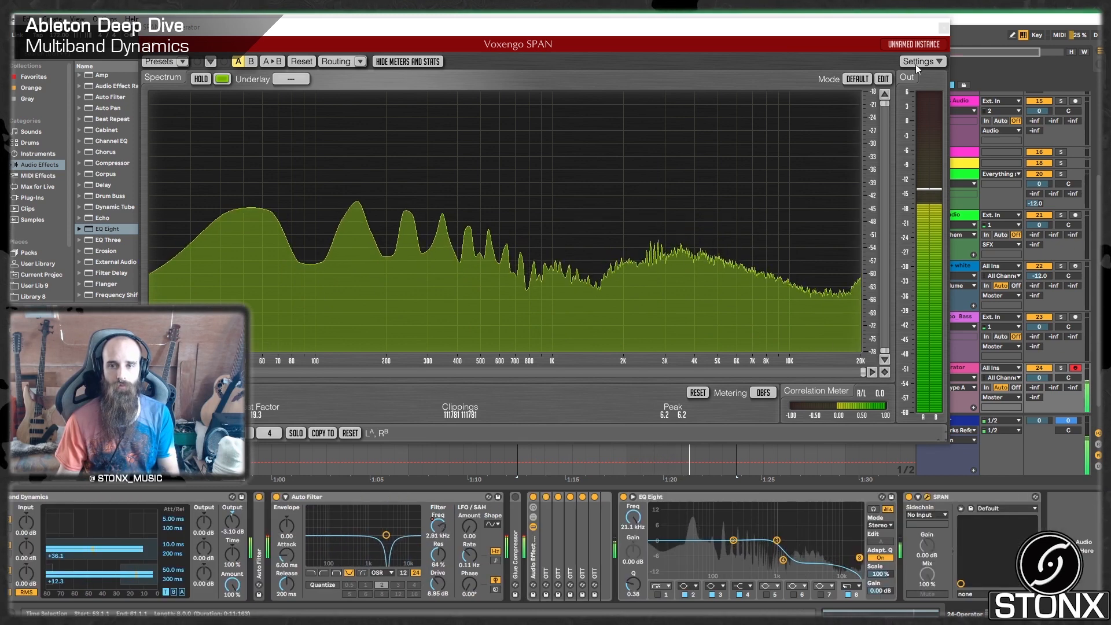
# Close SPAN, fold the second Auto Filter, and unfold the first OTT in the rack
pyautogui.click(943, 28)
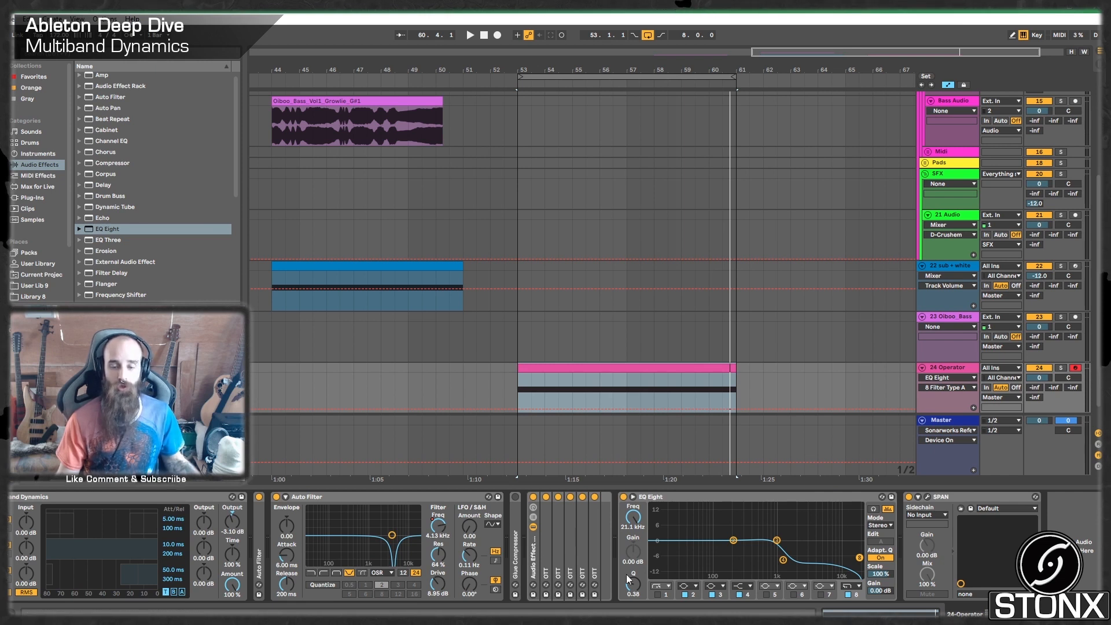
pyautogui.doubleClick(331, 498)
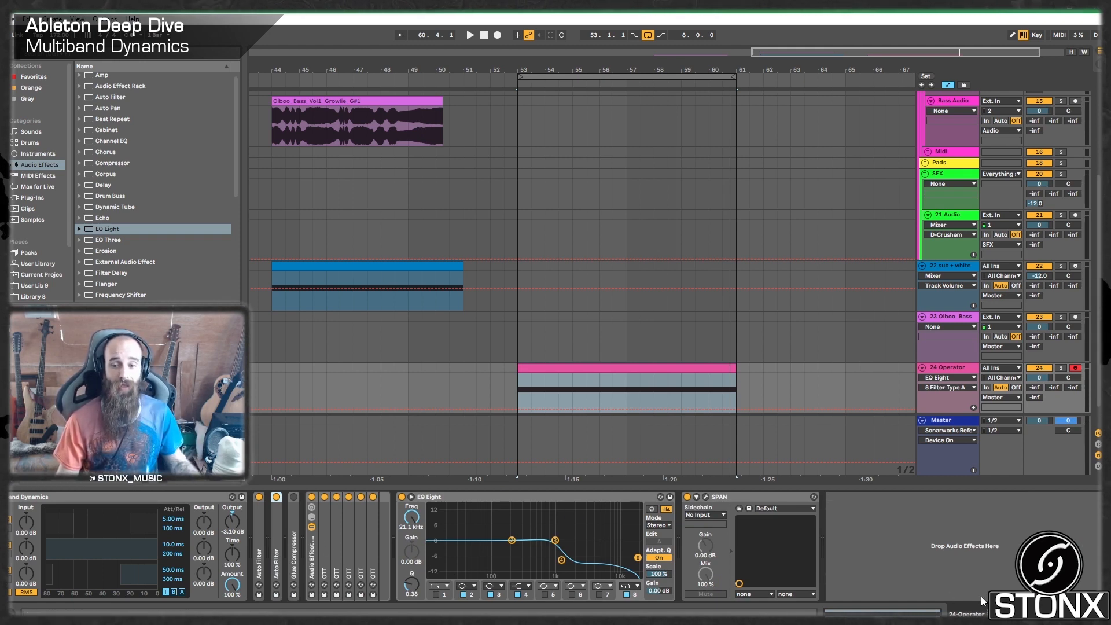
pyautogui.hscroll(-5, 232, 544)
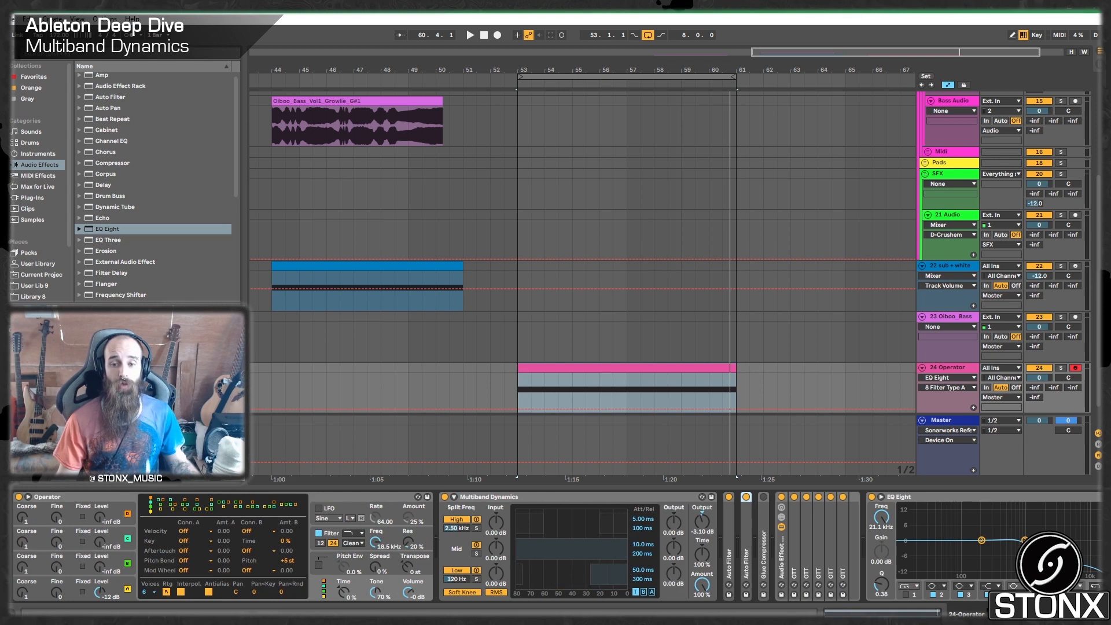
pyautogui.doubleClick(797, 527)
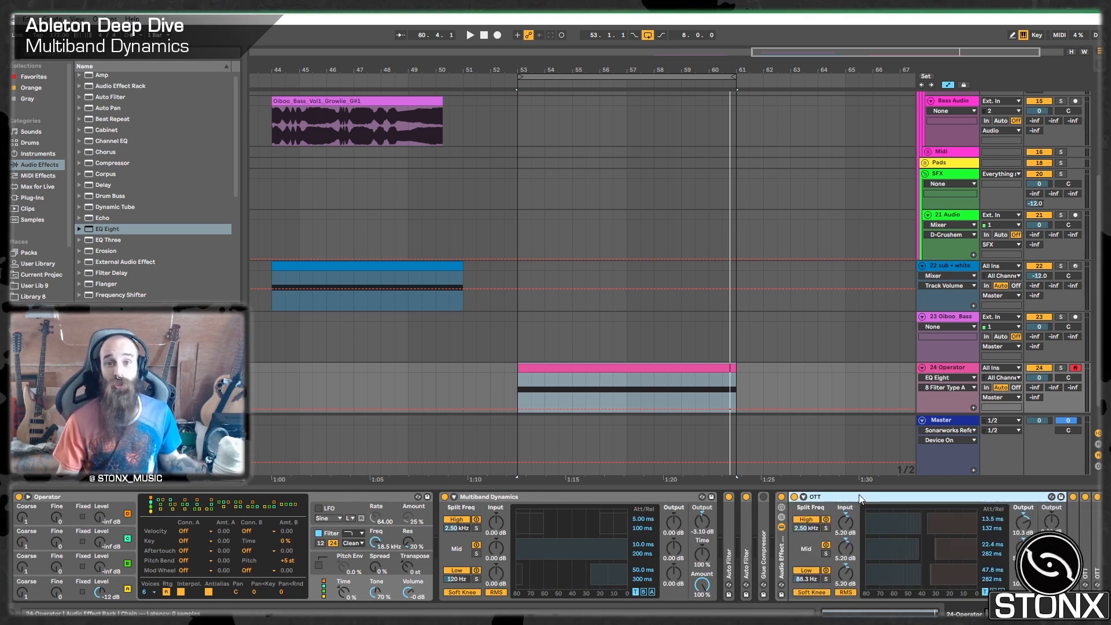
# Add a default Multiband Dynamics between EQ Eight and SPAN, and open SPAN
pyautogui.scroll(-6, 94, 207)
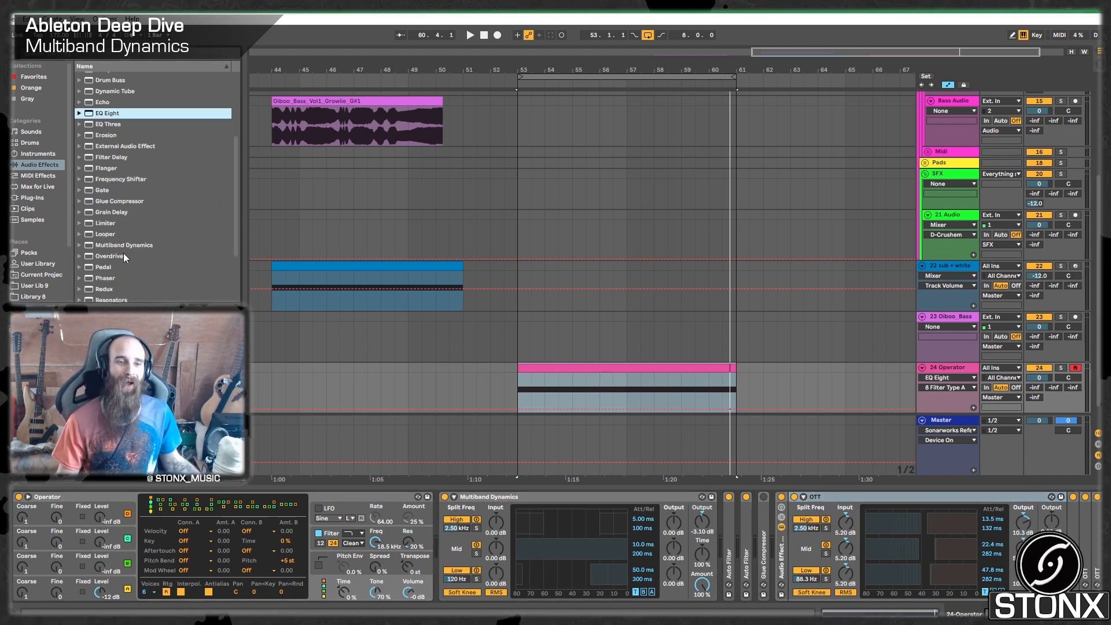
pyautogui.click(80, 166)
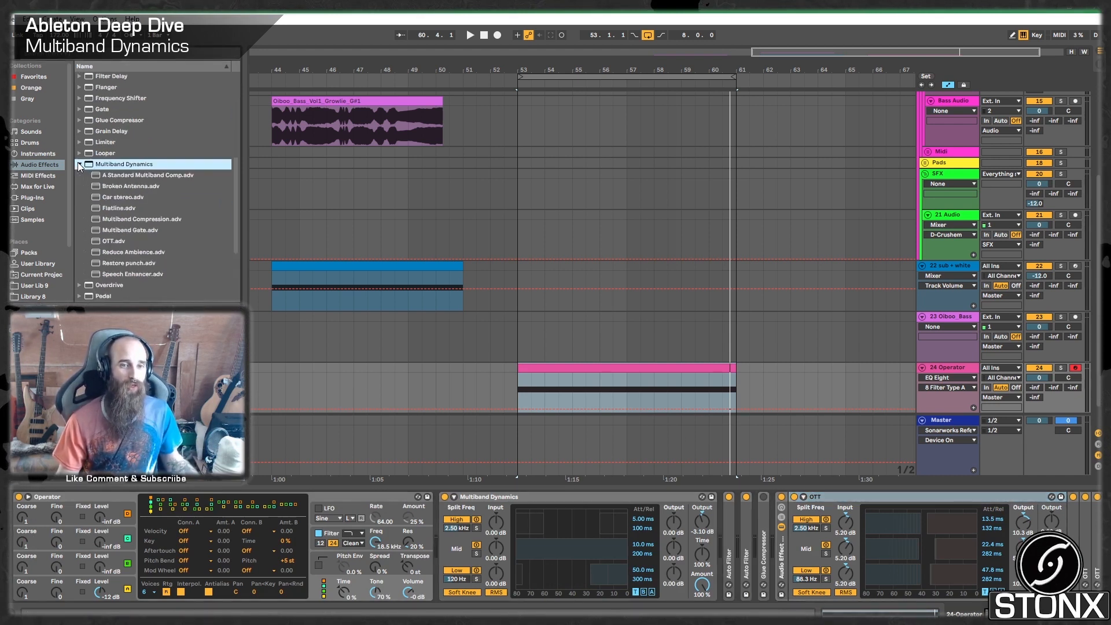
pyautogui.hscroll(8, 672, 548)
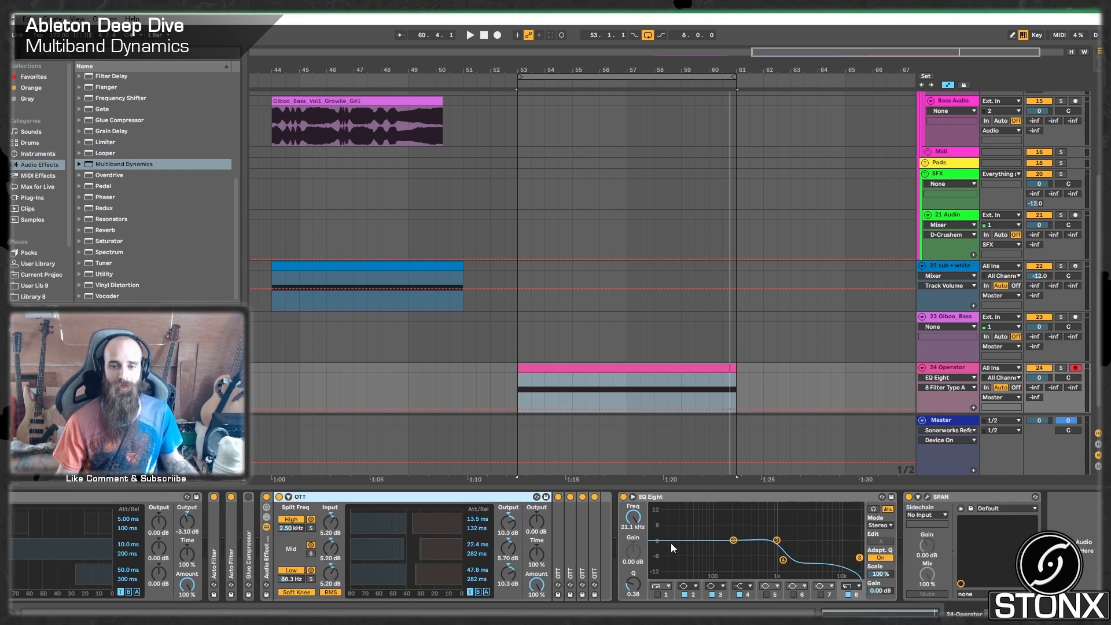
pyautogui.moveTo(148, 164)
pyautogui.mouseDown()
pyautogui.moveTo(367, 238)
pyautogui.moveTo(752, 509)
pyautogui.moveTo(899, 531)
pyautogui.mouseUp()
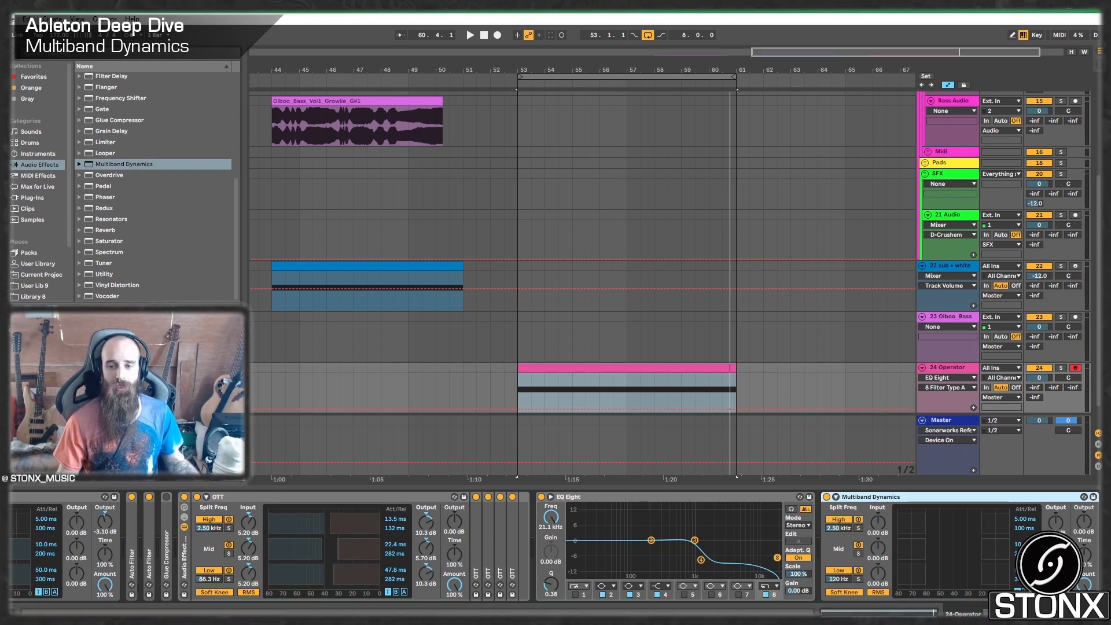
pyautogui.hscroll(4, 986, 551)
pyautogui.click(929, 497)
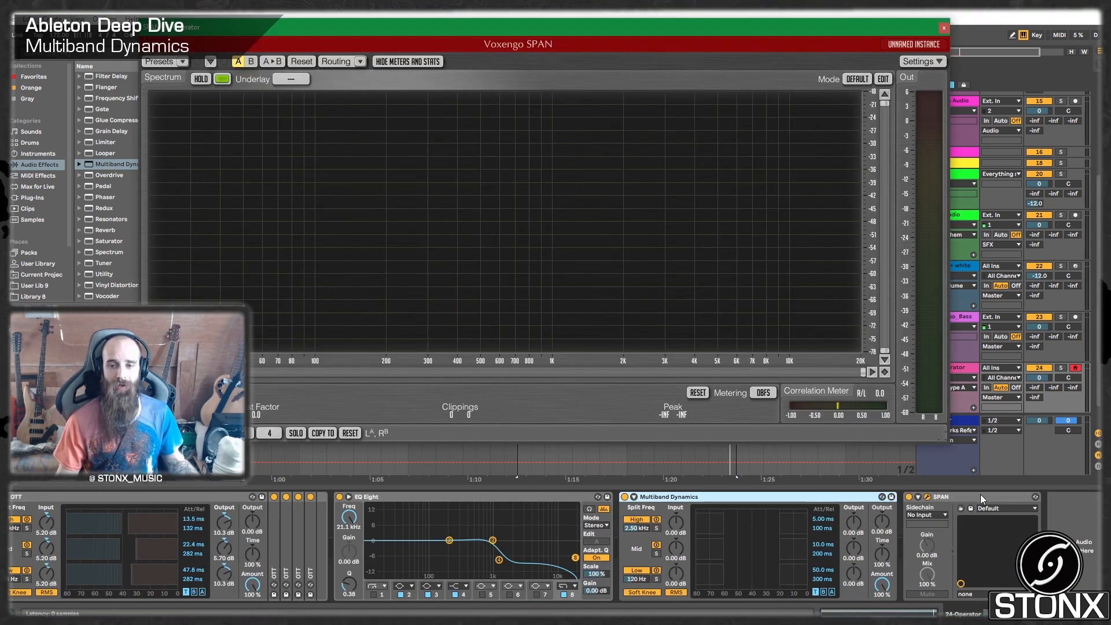
# Set the last Multiband Dynamics' low crossover to 200 Hz and expand the soloed Low band while the loop plays
pyautogui.press('space')
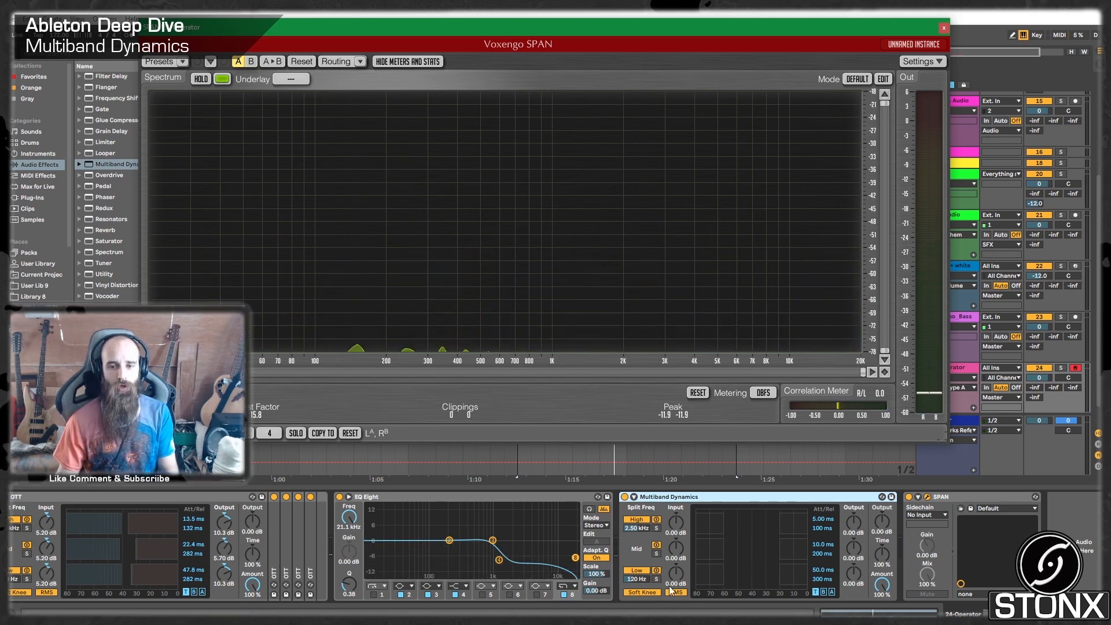
pyautogui.click(637, 578)
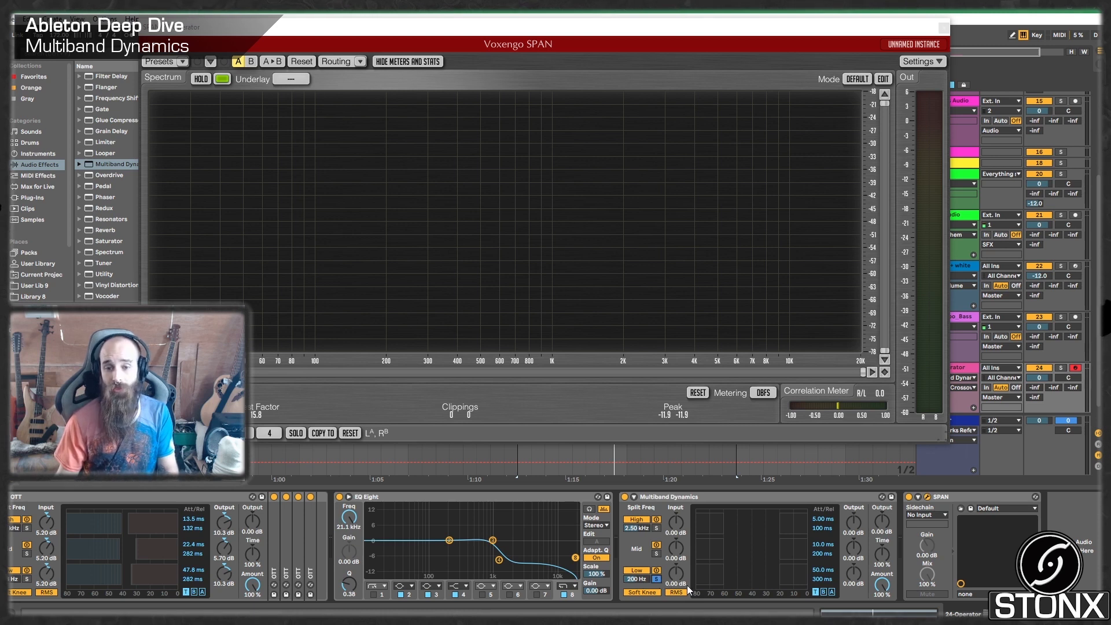
pyautogui.press('space')
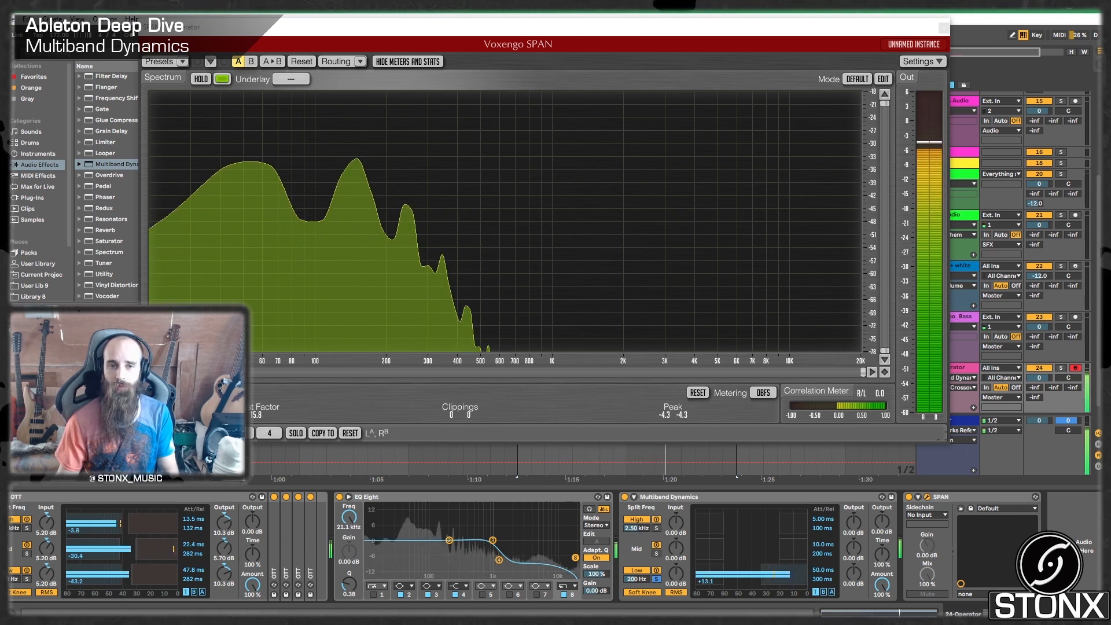
pyautogui.click(657, 579)
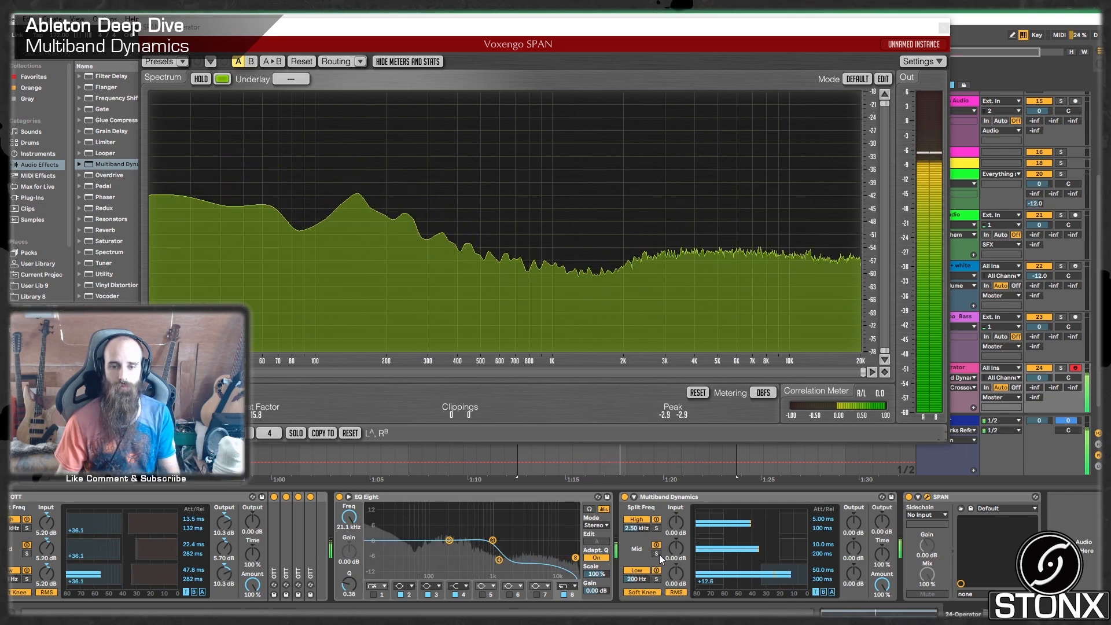
# Audition the Mid band solo, and expand the soloed High band with 2.10 dB input gain and a 1.67 s release
pyautogui.click(657, 554)
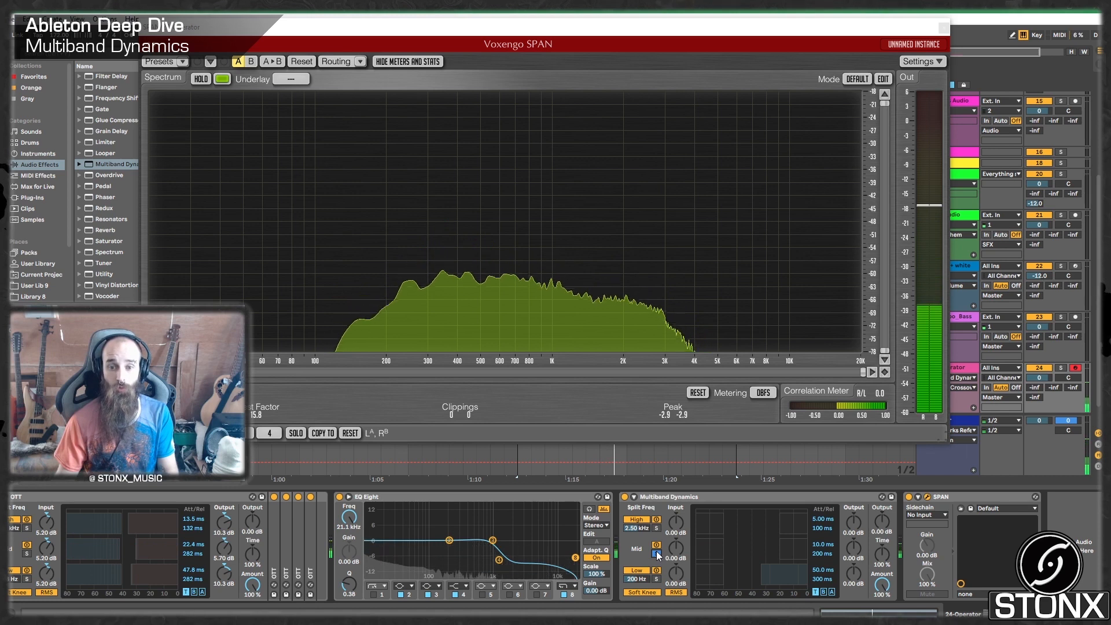
pyautogui.click(656, 527)
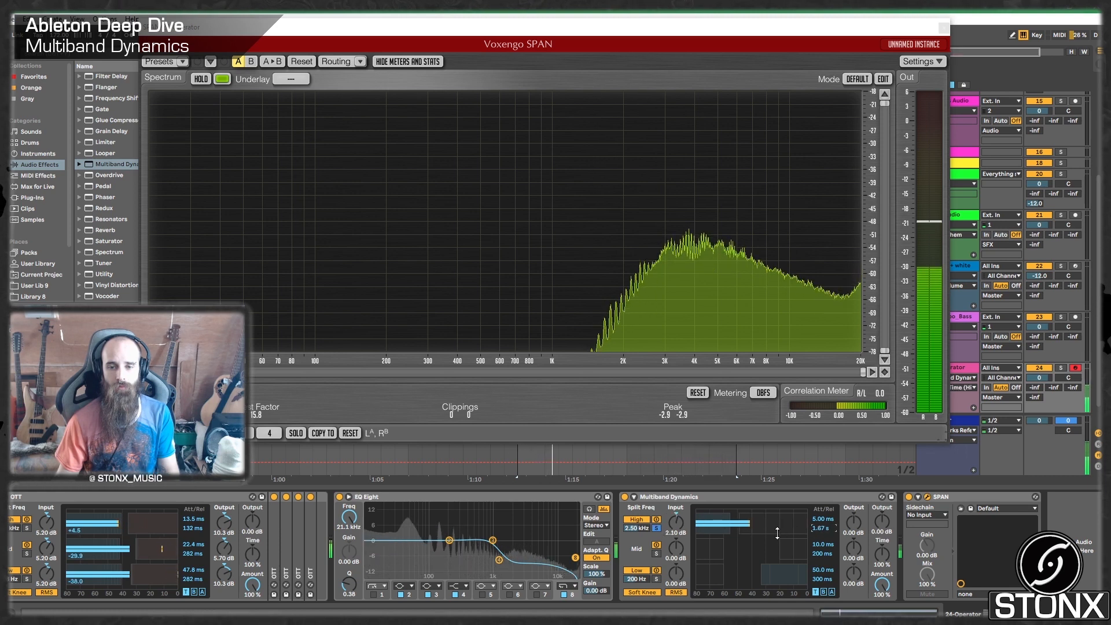
pyautogui.moveTo(777, 533); pyautogui.dragTo(777, 505)
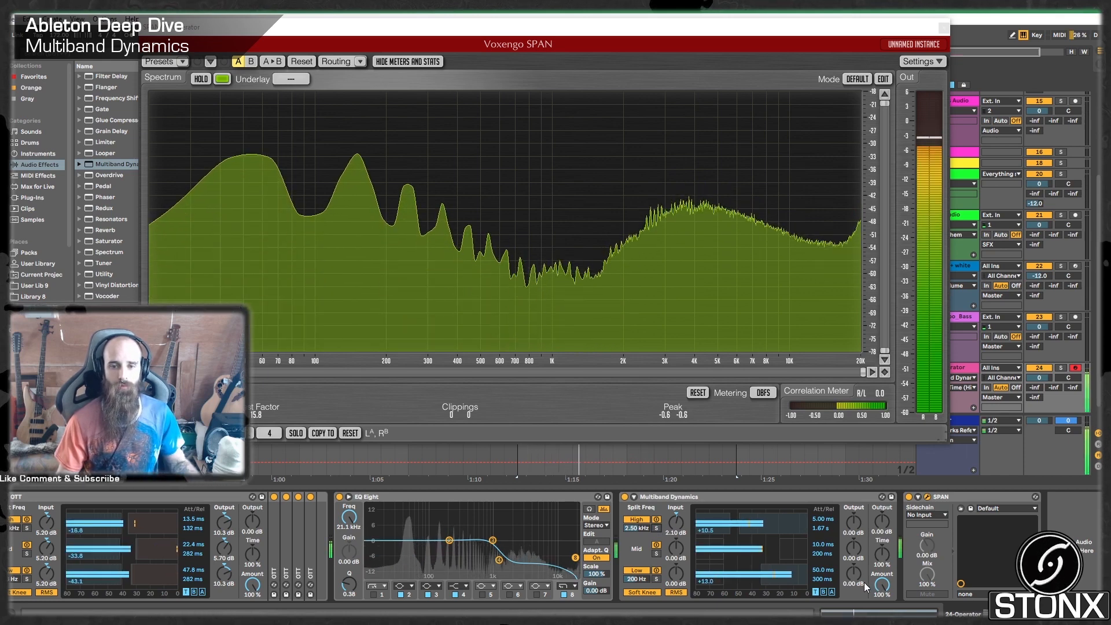
# Compare the loop with the last Multiband Dynamics bypassed and enabled
pyautogui.click(625, 497)
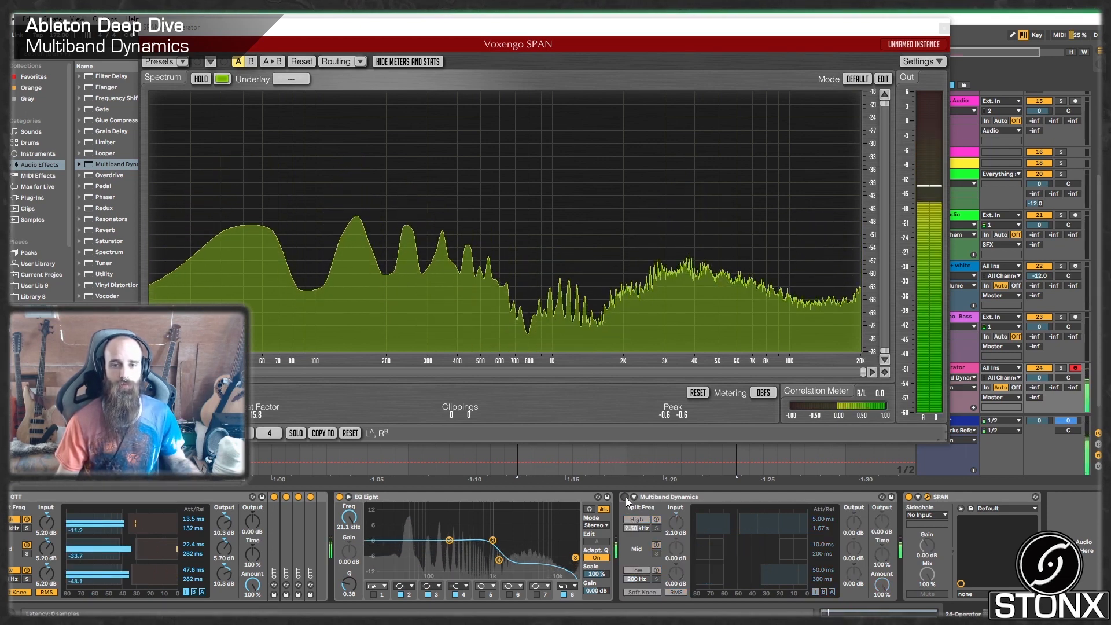
pyautogui.click(624, 496)
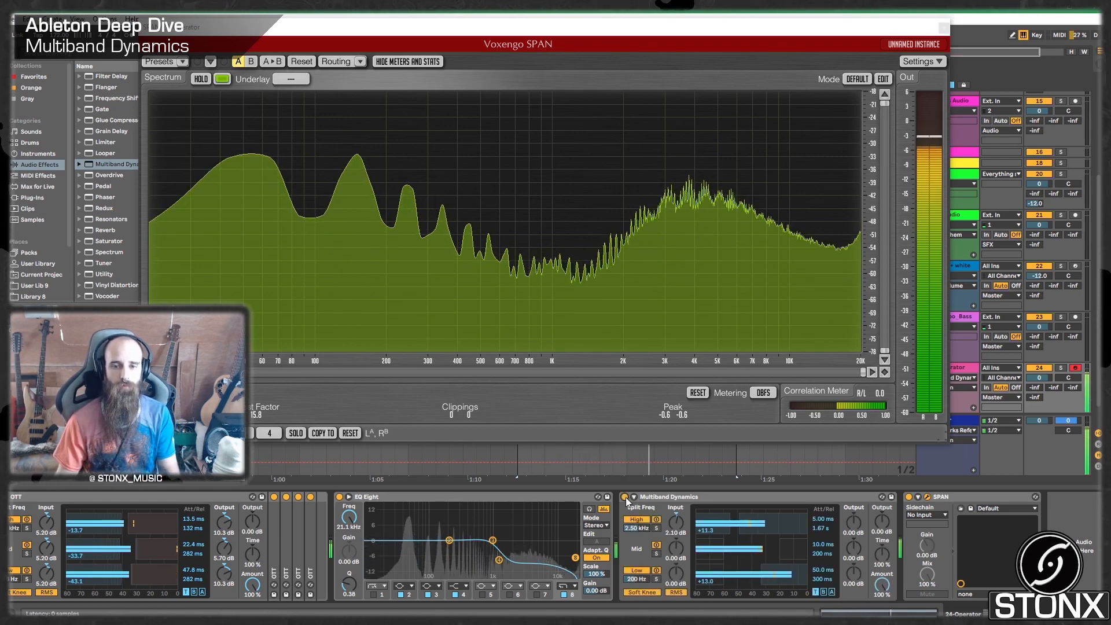
# Group the effects from the first through the last Multiband Dynamics into one rack, and play the loop with it bypassed and enabled
pyautogui.click(714, 496)
pyautogui.moveTo(1070, 614); pyautogui.dragTo(998, 613)
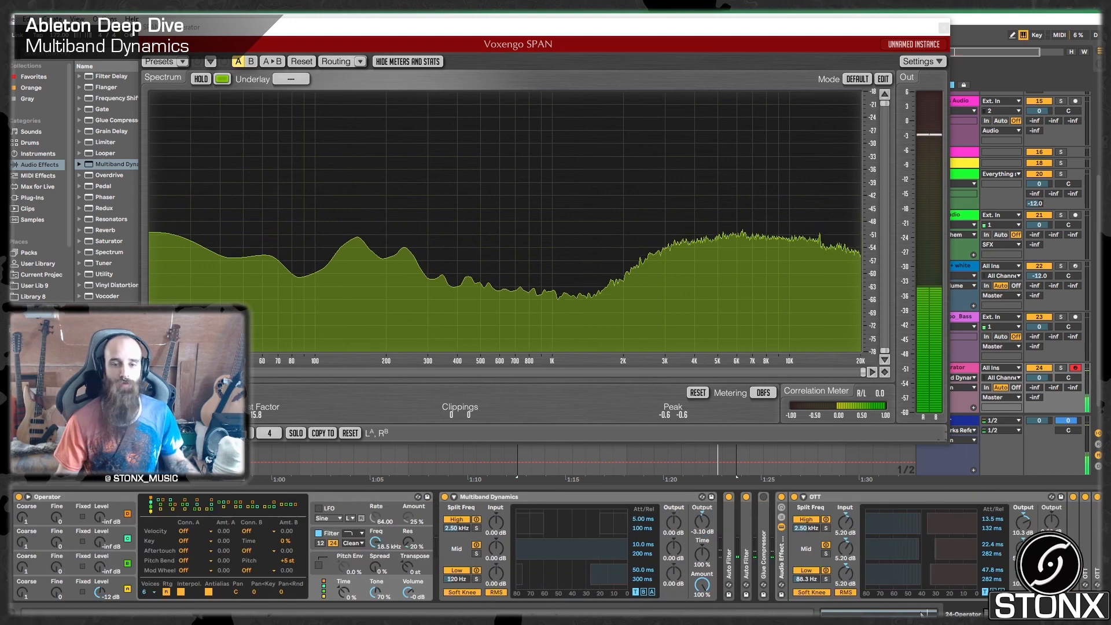
pyautogui.keyDown('shift'); pyautogui.click(543, 494); pyautogui.keyUp('shift')
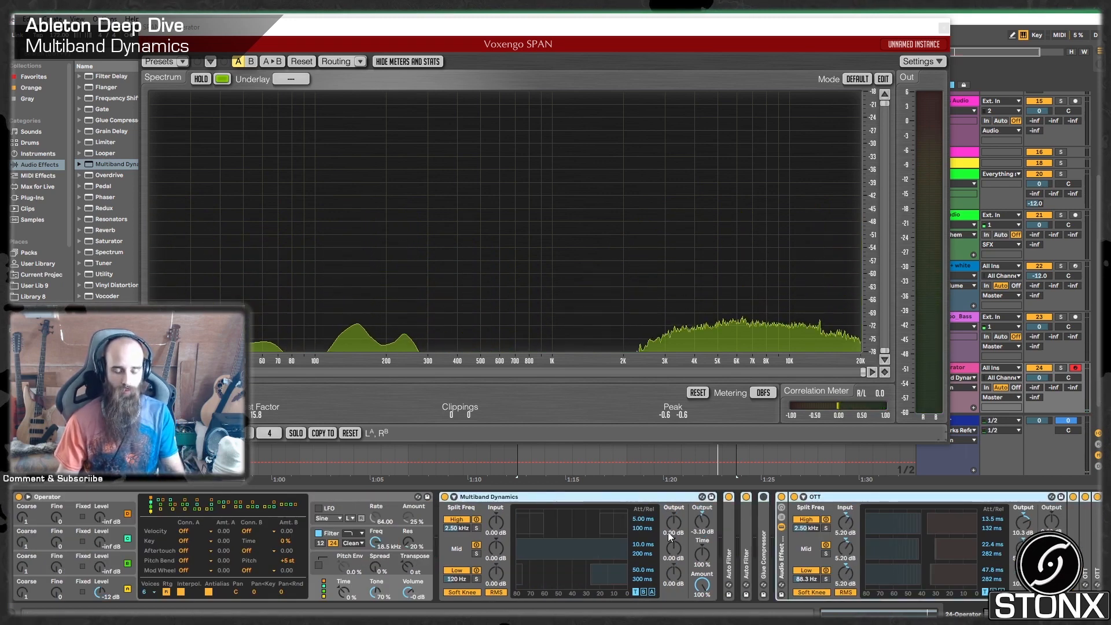
pyautogui.hotkey('ctrl', 'g')
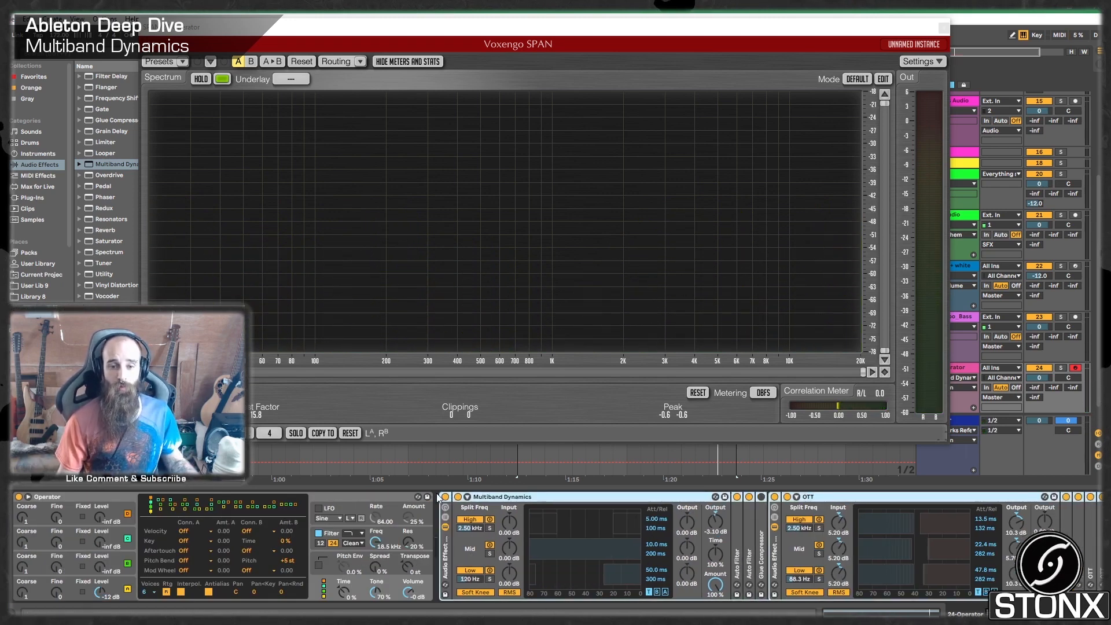
pyautogui.click(445, 497)
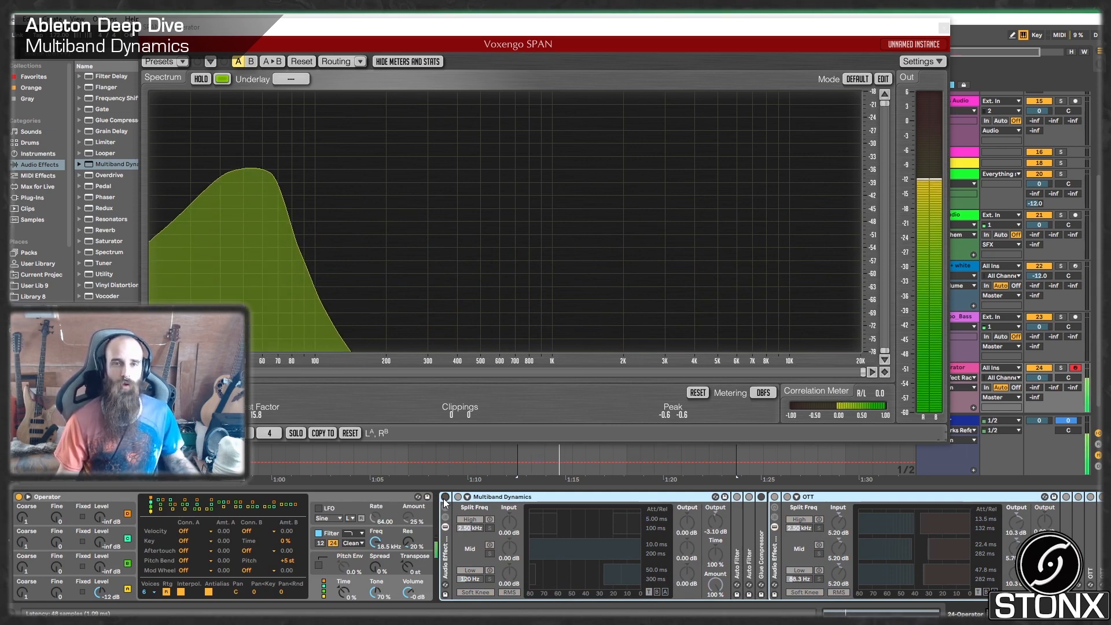
pyautogui.click(445, 498)
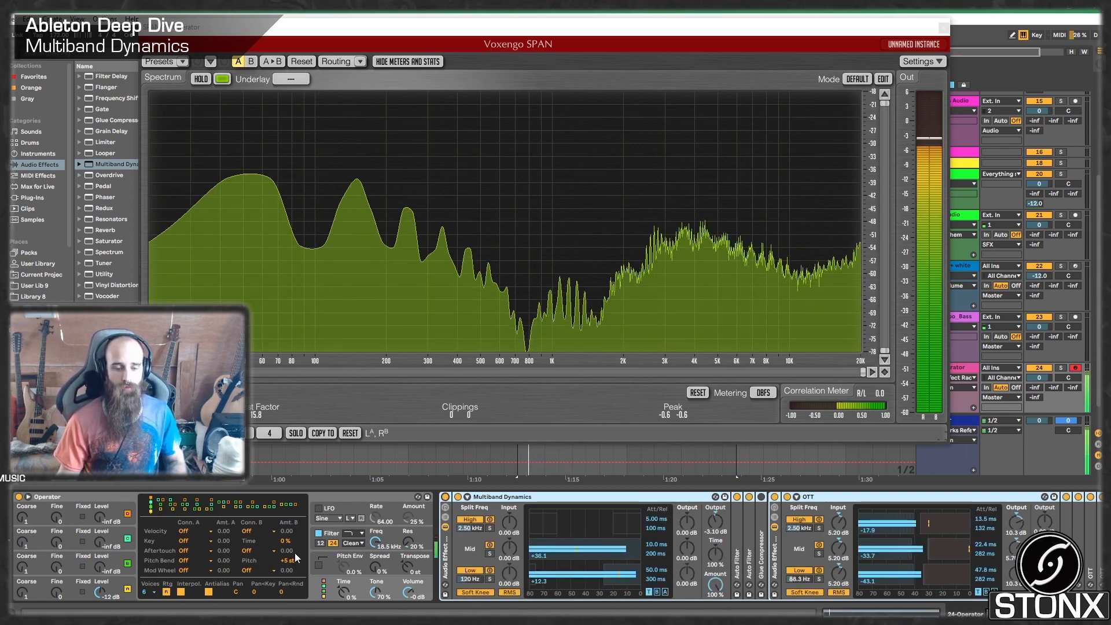
# Switch Operator's oscillator B to a user waveform and draw custom harmonics in its oscillator display
pyautogui.click(115, 562)
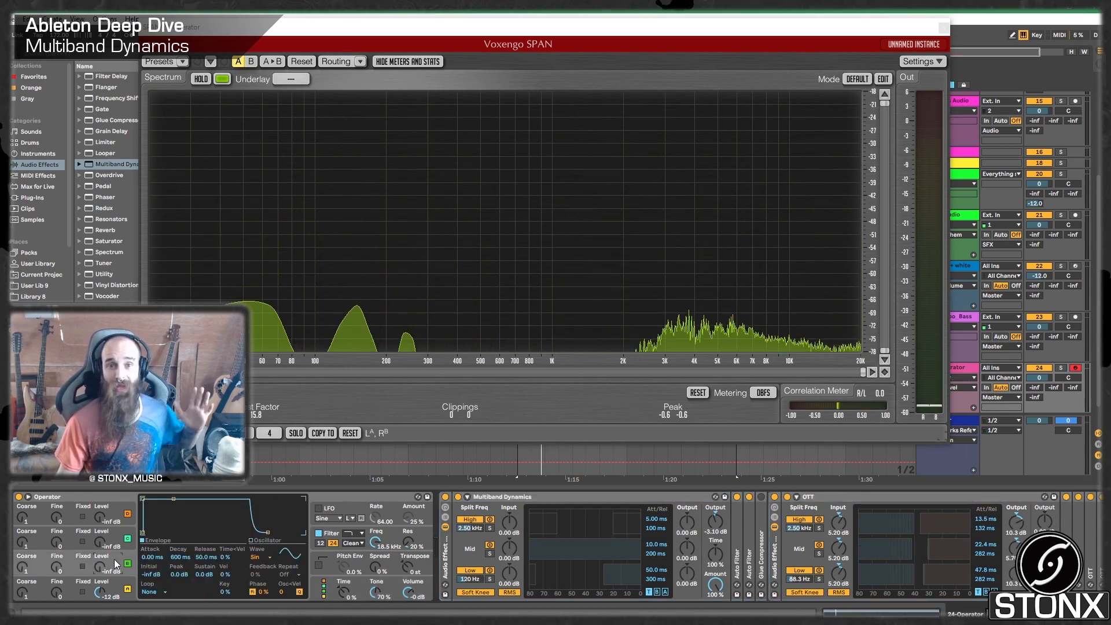
pyautogui.click(259, 554)
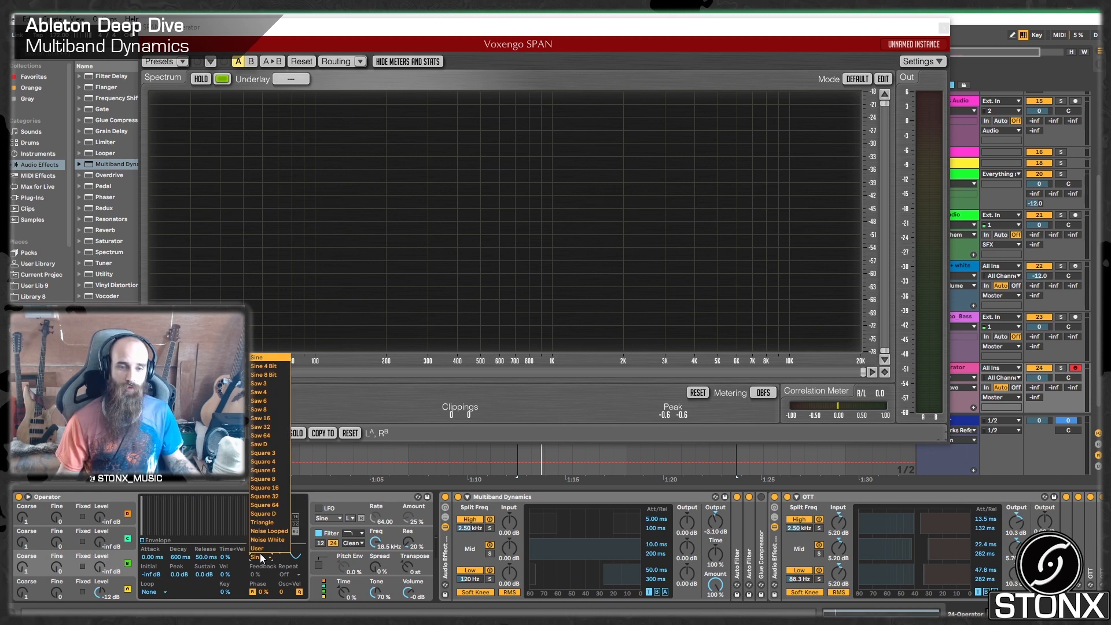
pyautogui.click(210, 544)
pyautogui.click(163, 513)
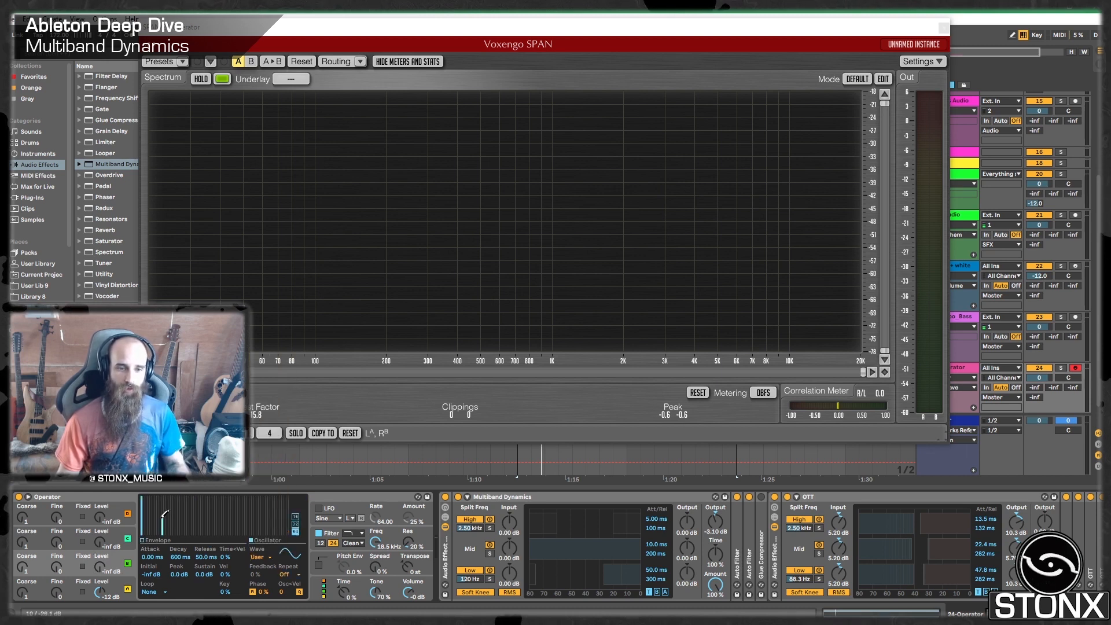
# Set oscillator B to coarse 13, level -27 dB and a 76.0 ms envelope attack, checking the sound with the loop playing
pyautogui.click(150, 557)
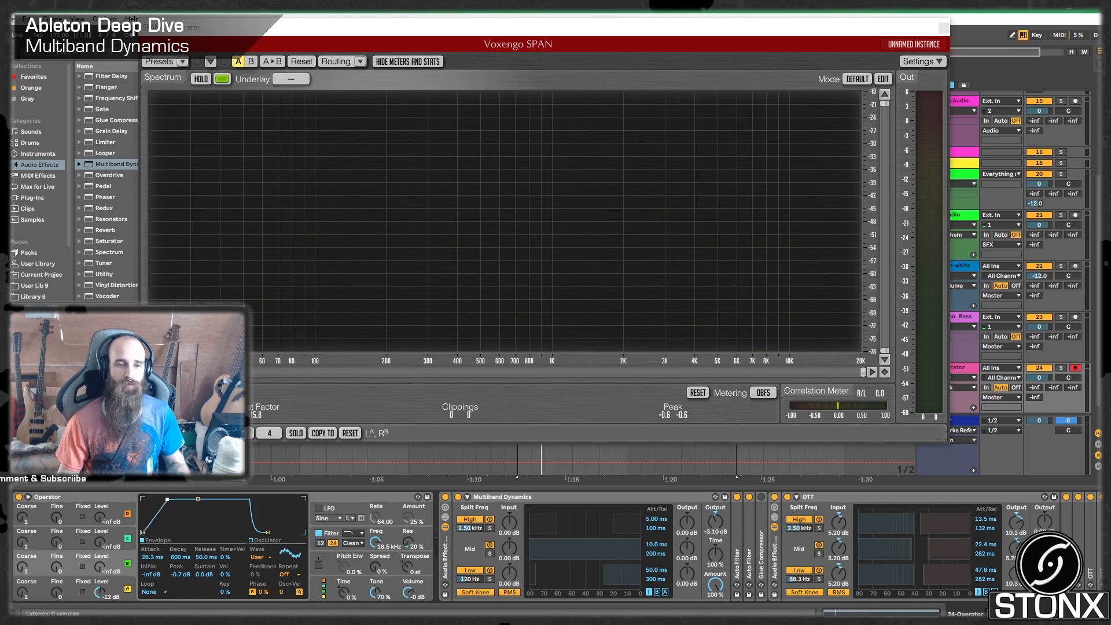
pyautogui.press('space')
pyautogui.moveTo(100, 566); pyautogui.dragTo(100, 569)
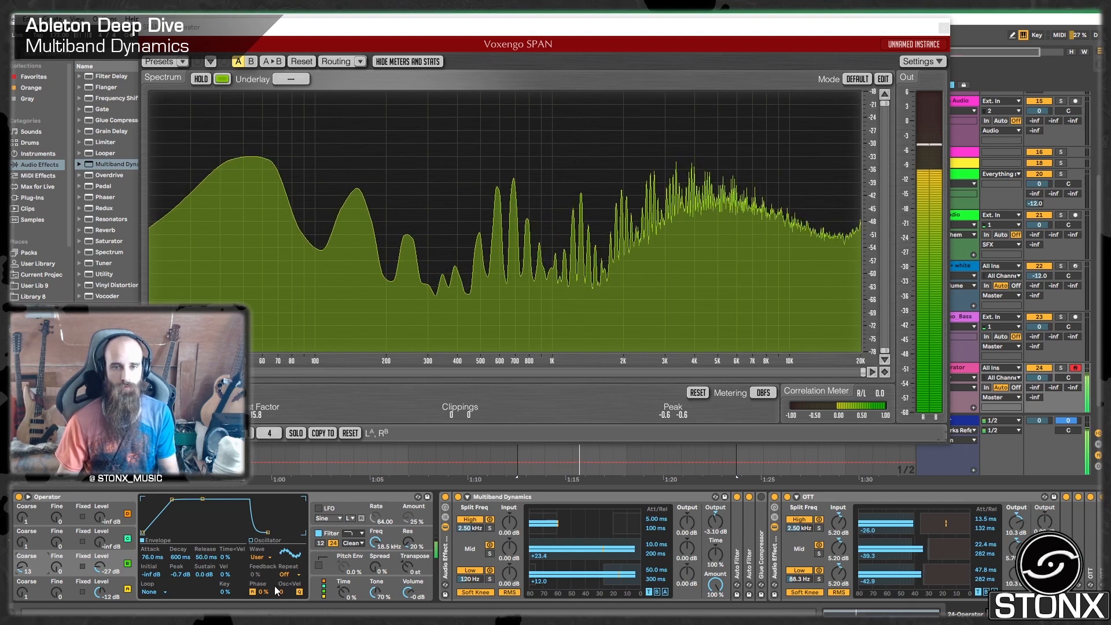
pyautogui.click(389, 496)
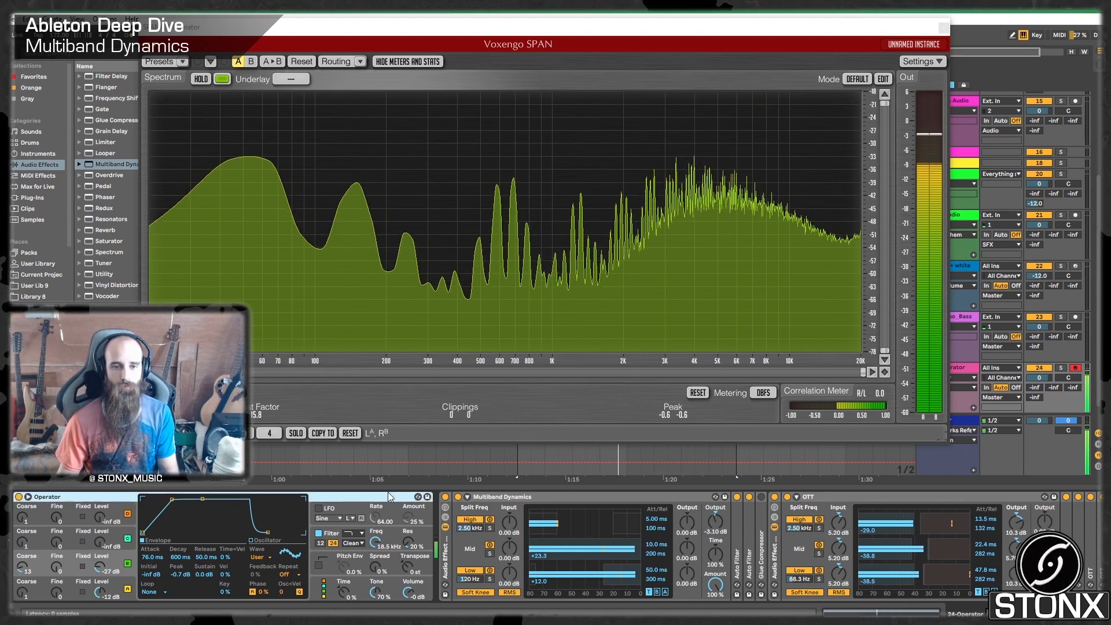
pyautogui.press('space')
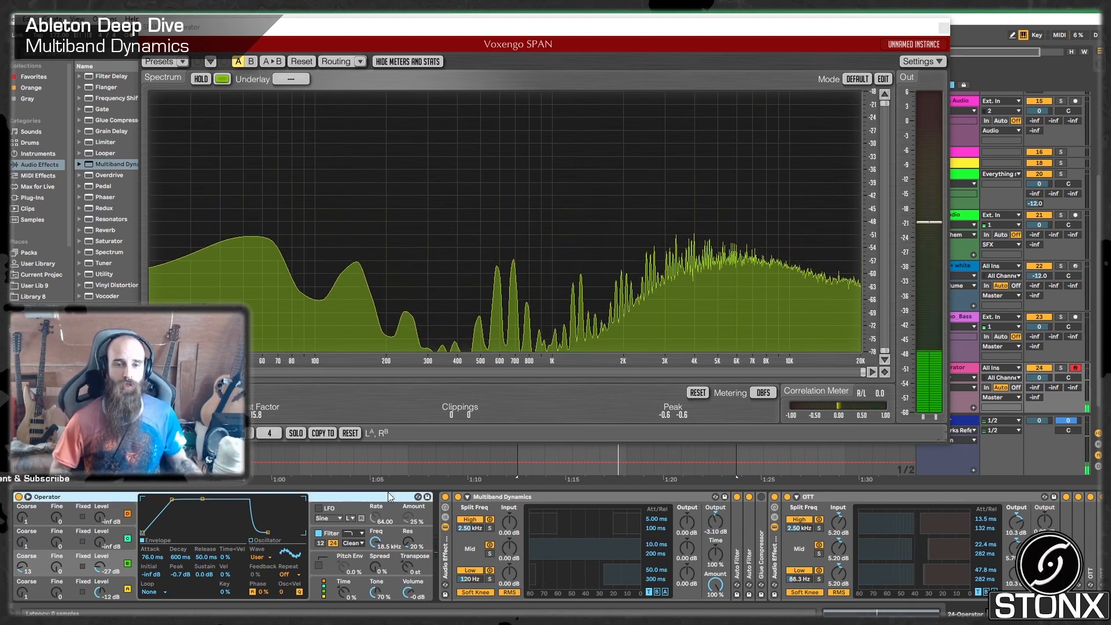
# Close the SPAN window and collapse the first Multiband Dynamics, the OTT, the EQ Eight and the last Multiband Dynamics
pyautogui.click(944, 28)
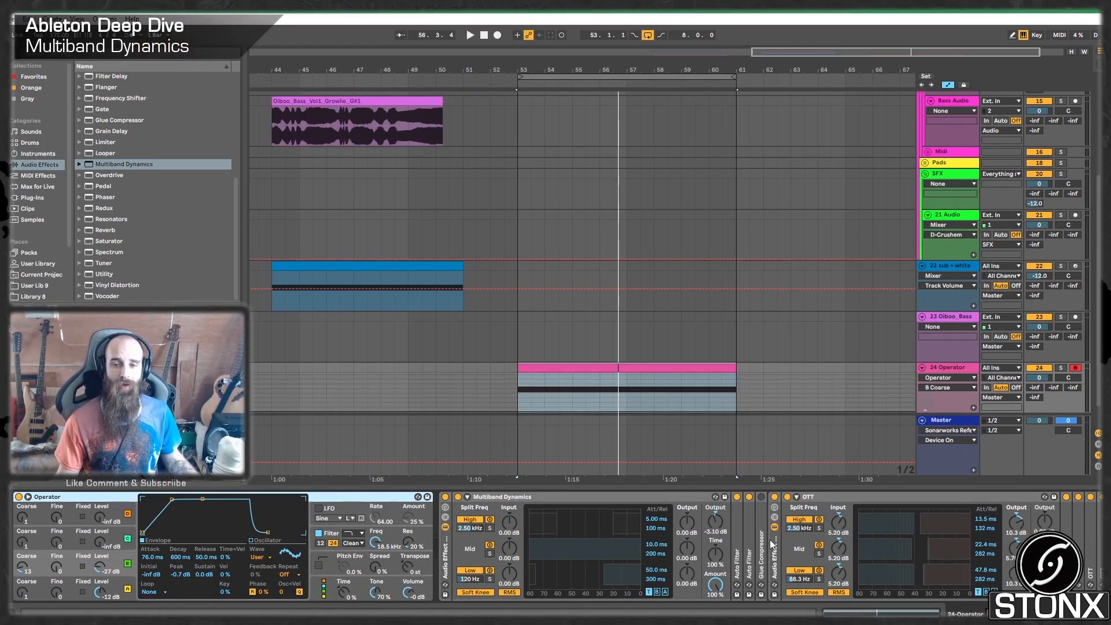
pyautogui.doubleClick(612, 500)
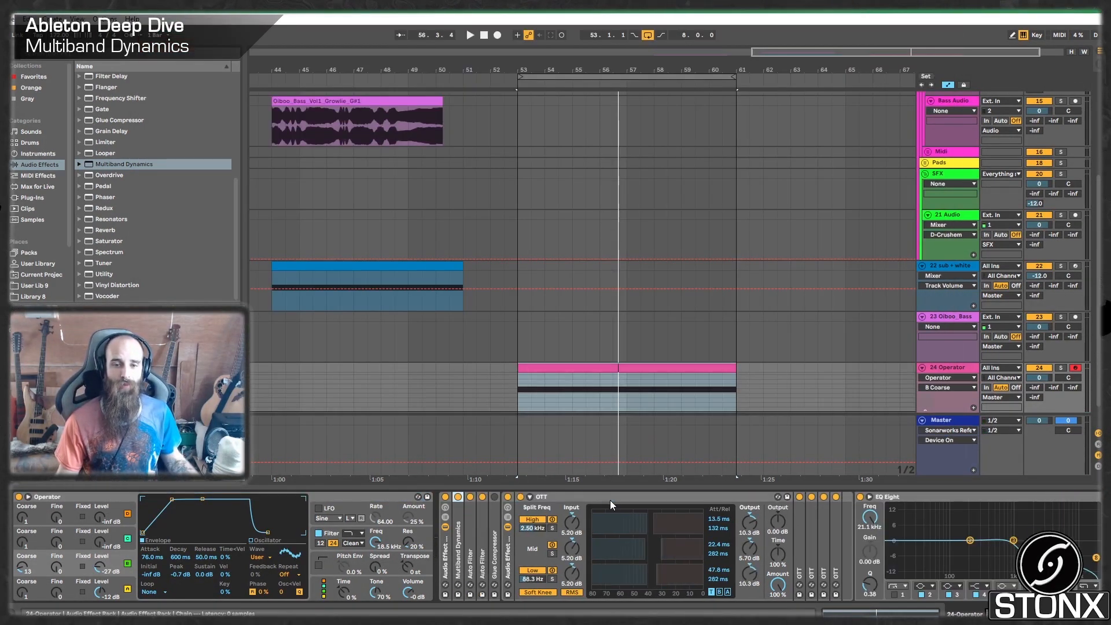
pyautogui.doubleClick(458, 530)
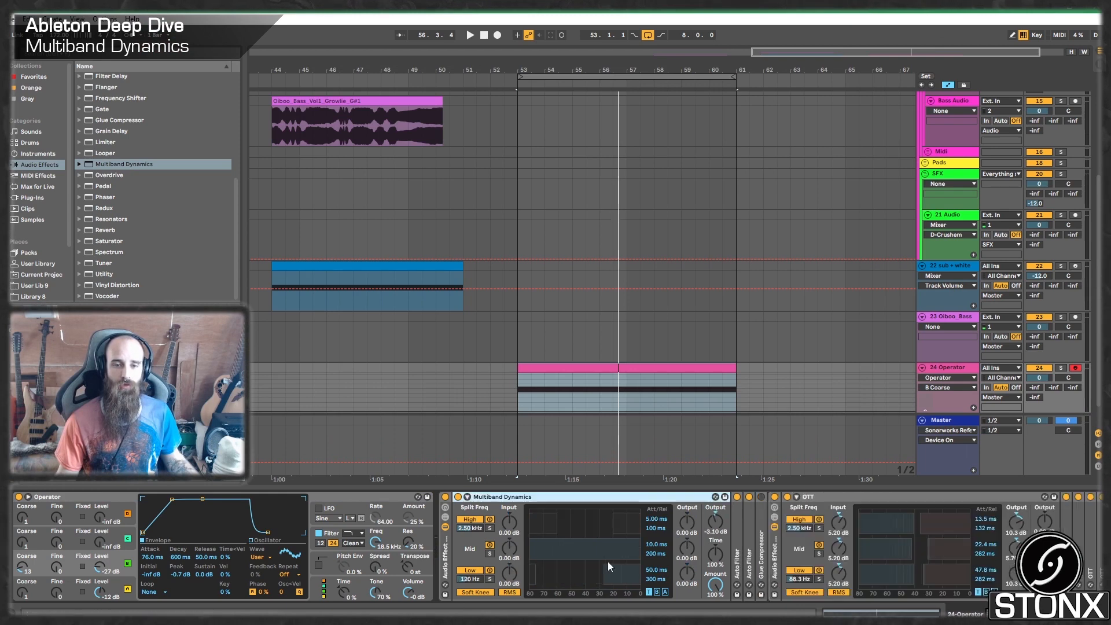
pyautogui.doubleClick(564, 498)
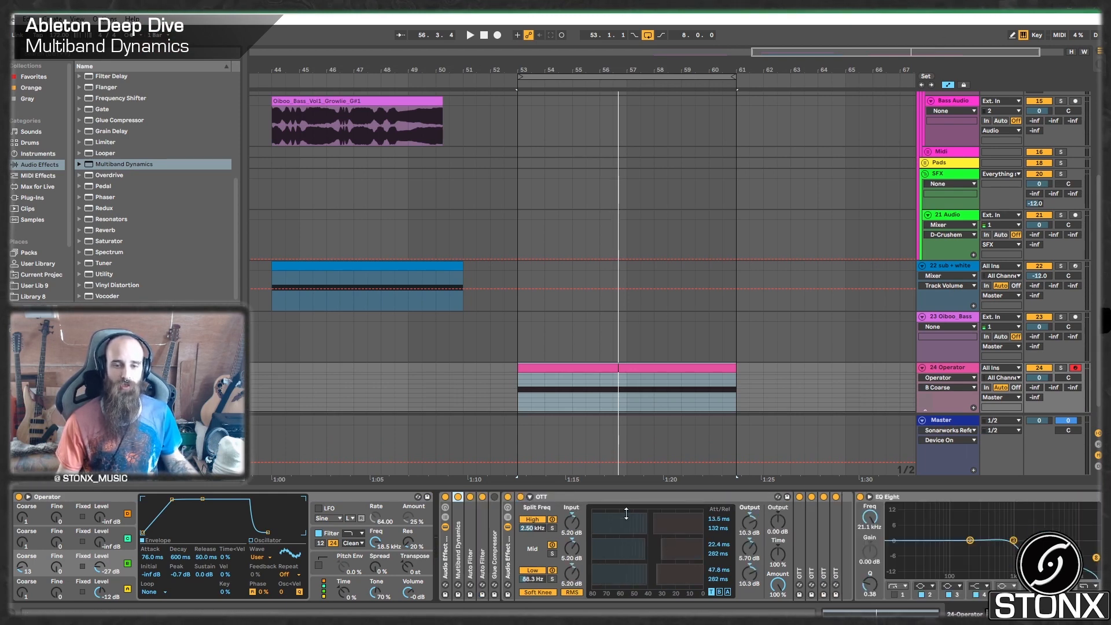
pyautogui.doubleClick(560, 497)
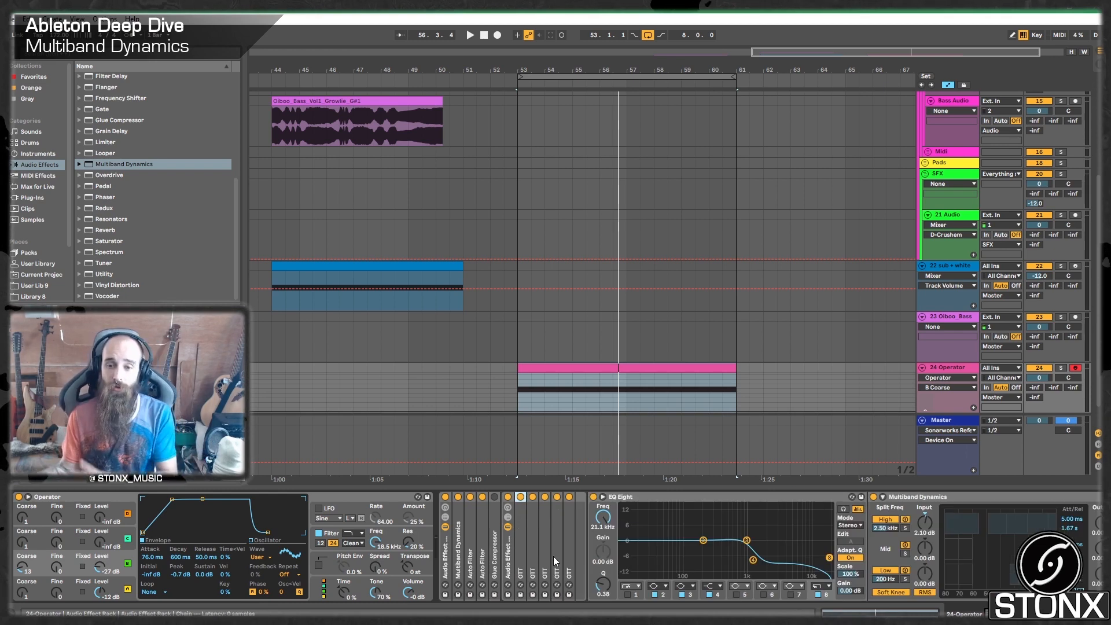
pyautogui.doubleClick(734, 498)
pyautogui.doubleClick(689, 499)
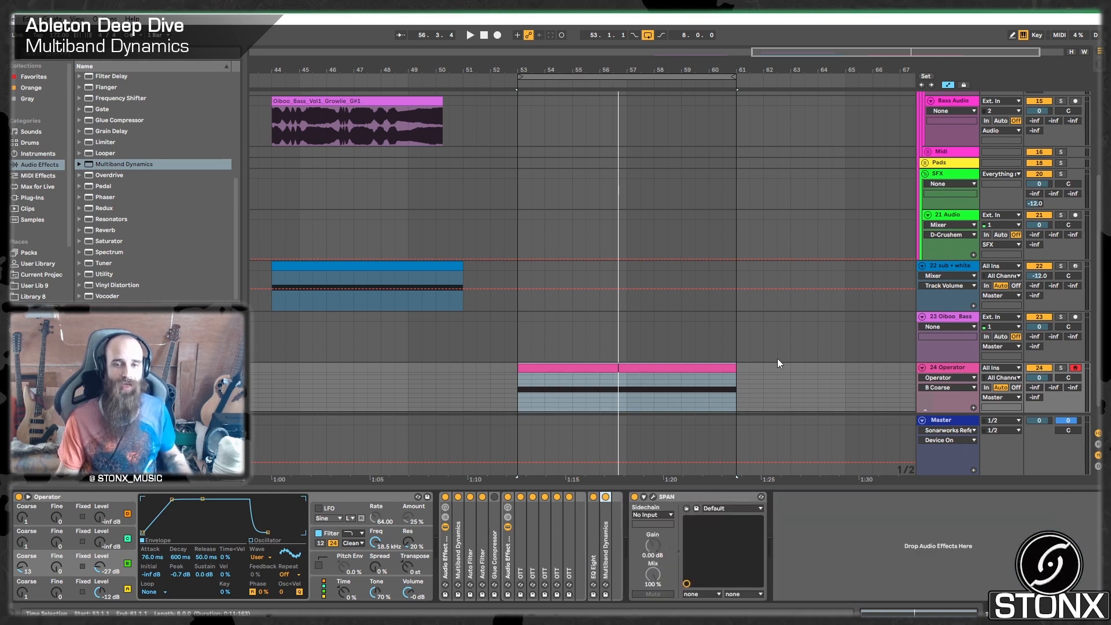
# Add a new Multiband Dynamics after SPAN on the Operator track and solo its High band
pyautogui.scroll(-1, 699, 248)
pyautogui.moveTo(889, 51); pyautogui.dragTo(844, 49)
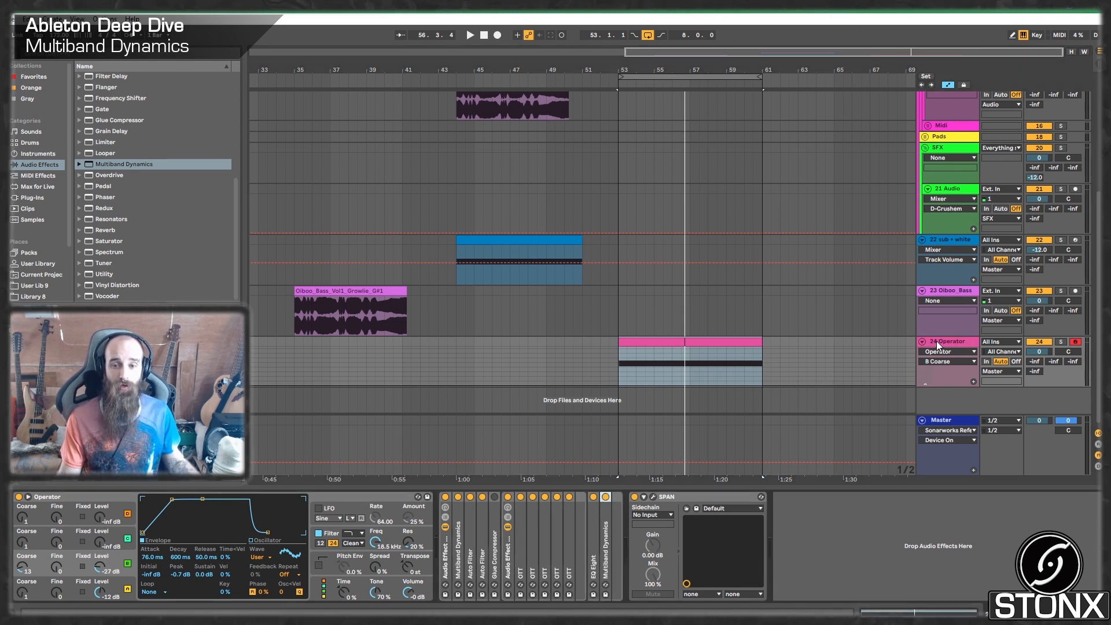
pyautogui.click(829, 515)
pyautogui.click(692, 500)
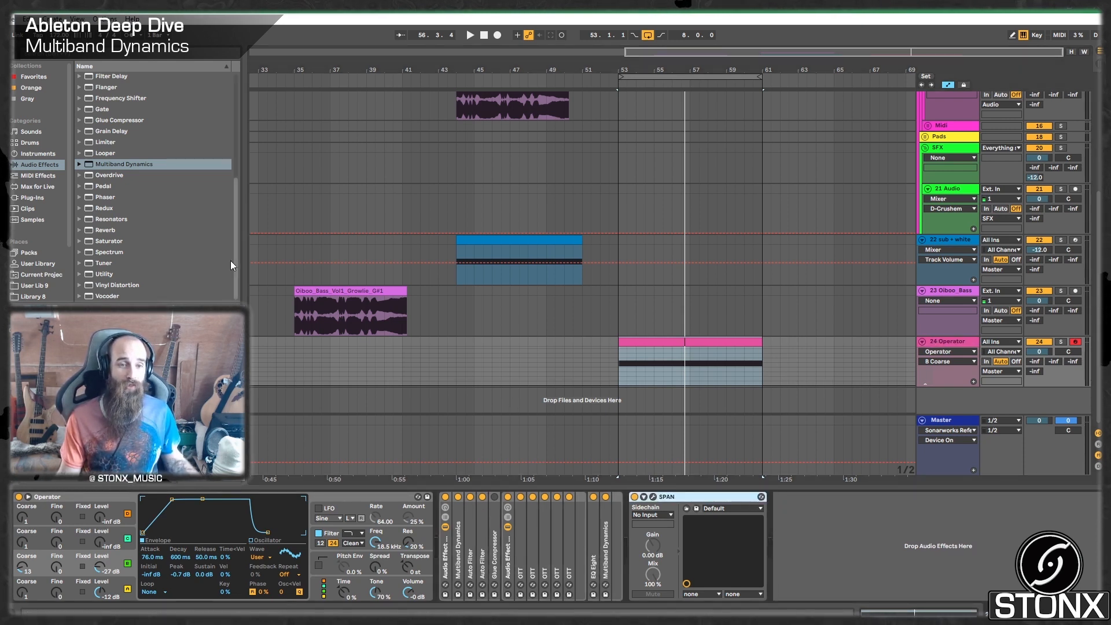
pyautogui.moveTo(107, 165); pyautogui.dragTo(120, 179)
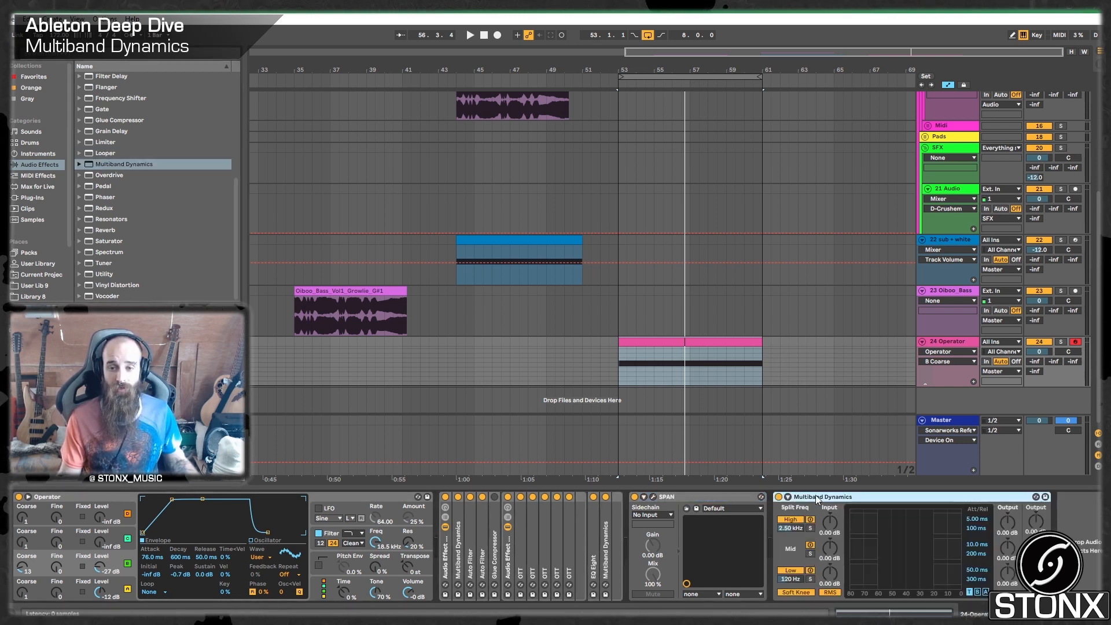
pyautogui.click(810, 527)
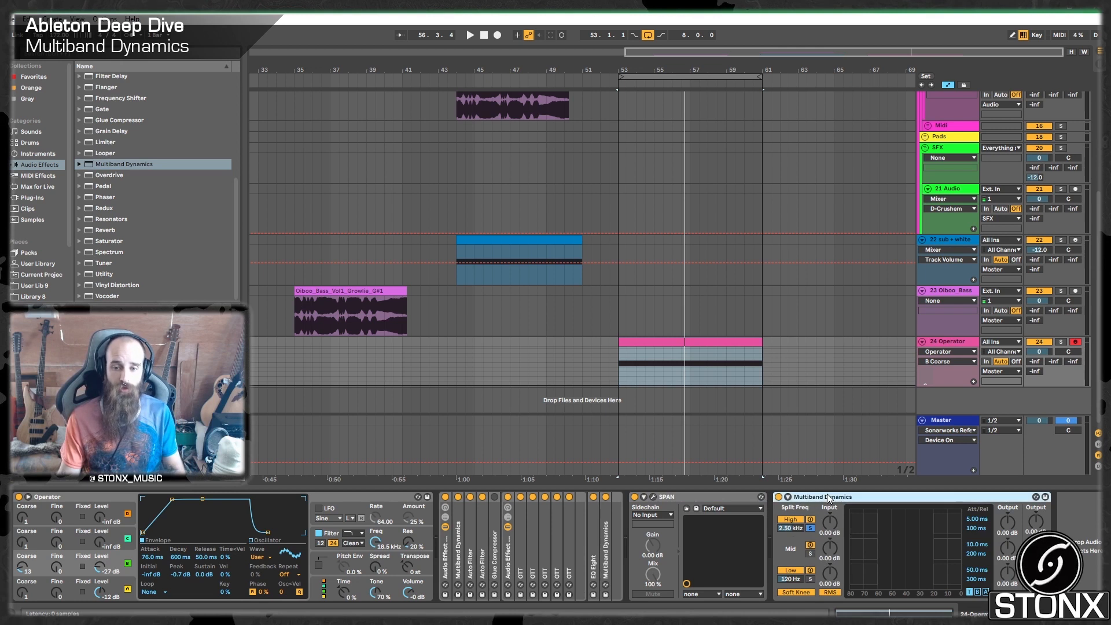
# Group the new Multiband Dynamics into an Audio Effect Rack and rename its chain High
pyautogui.hotkey('ctrl', 'g')
pyautogui.click(779, 517)
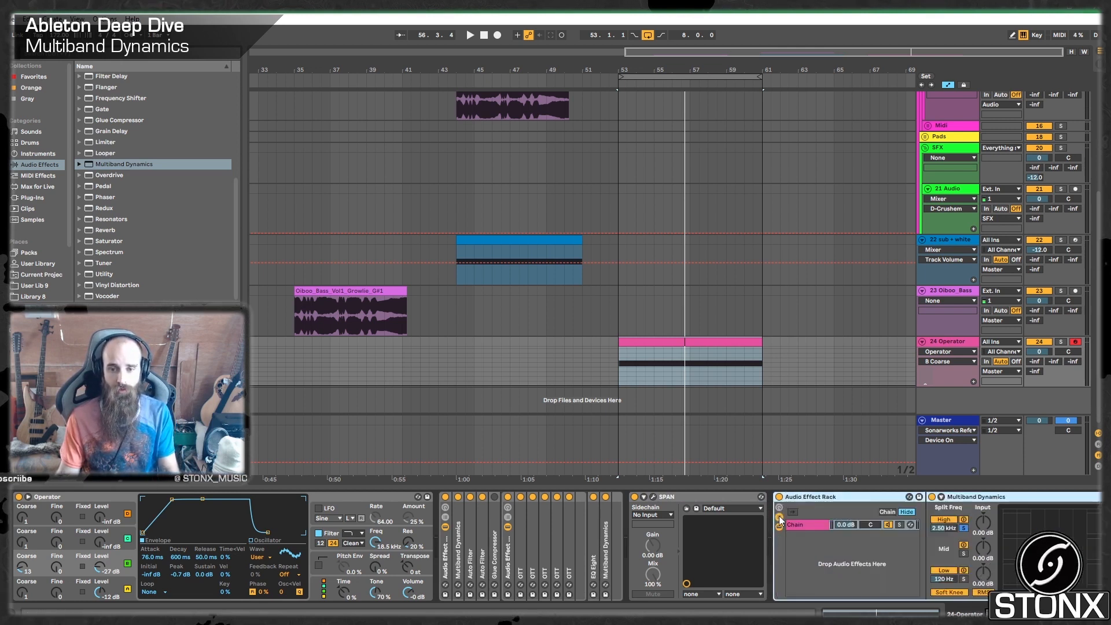
pyautogui.rightClick(806, 521)
pyautogui.click(792, 522)
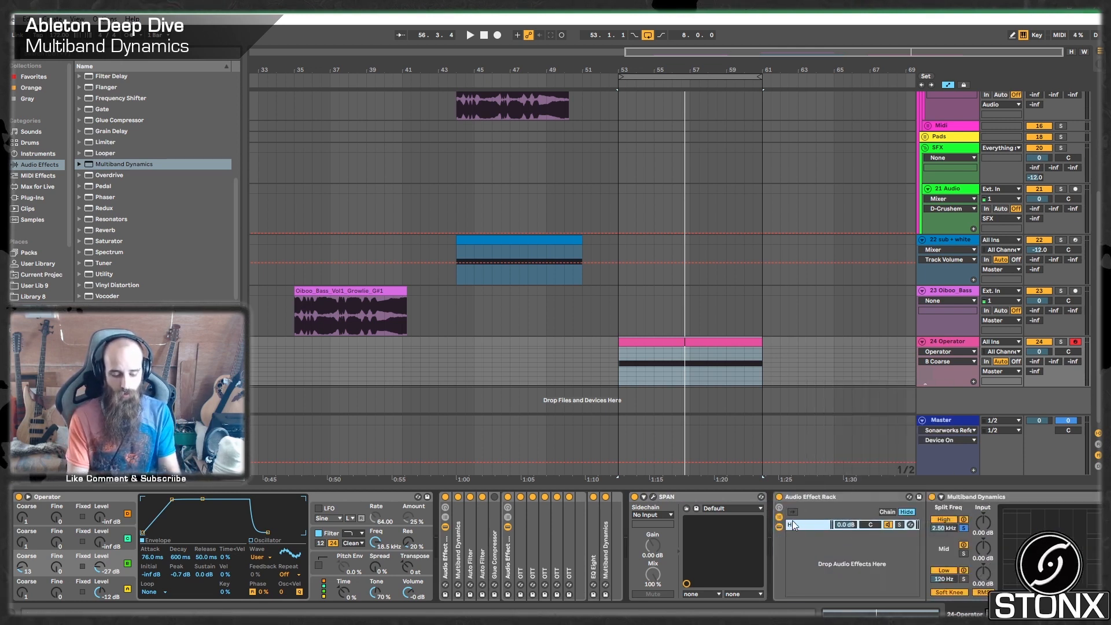
pyautogui.write('High')
pyautogui.press('Return')
# Duplicate the High chain as a chain named Mid and solo the Mid band in its Multiband Dynamics
pyautogui.rightClick(798, 528)
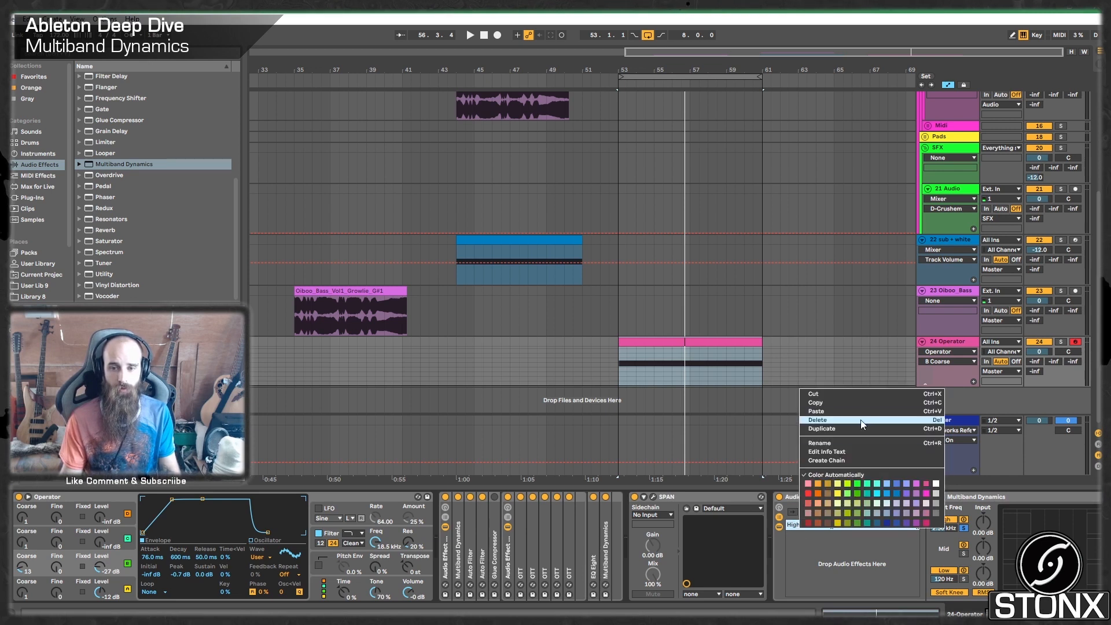
pyautogui.click(848, 428)
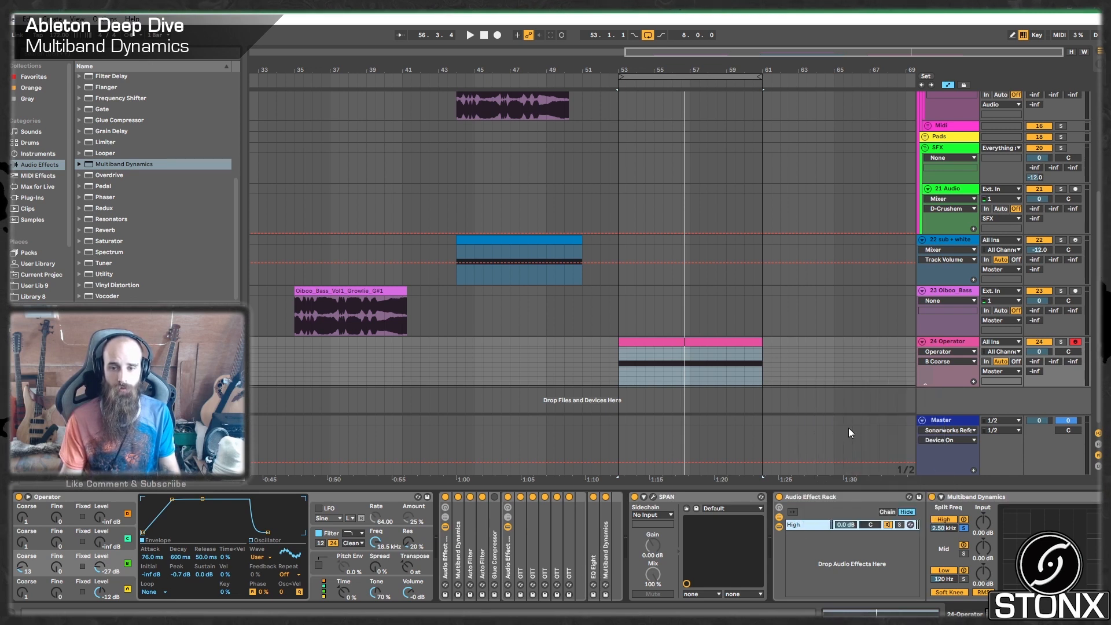
pyautogui.click(961, 554)
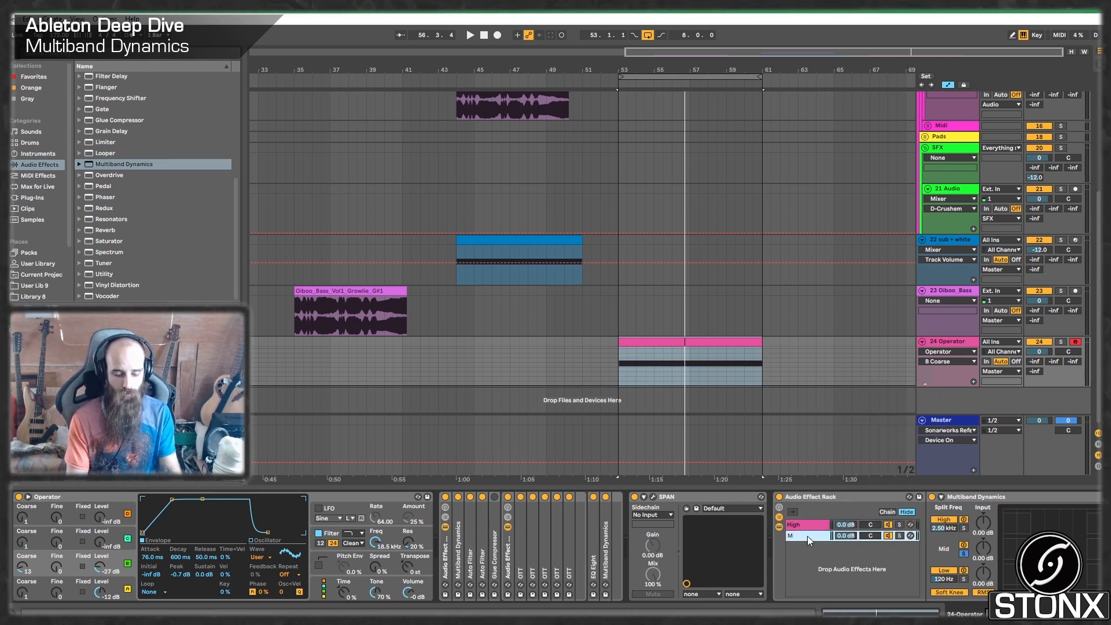
pyautogui.press('Return')
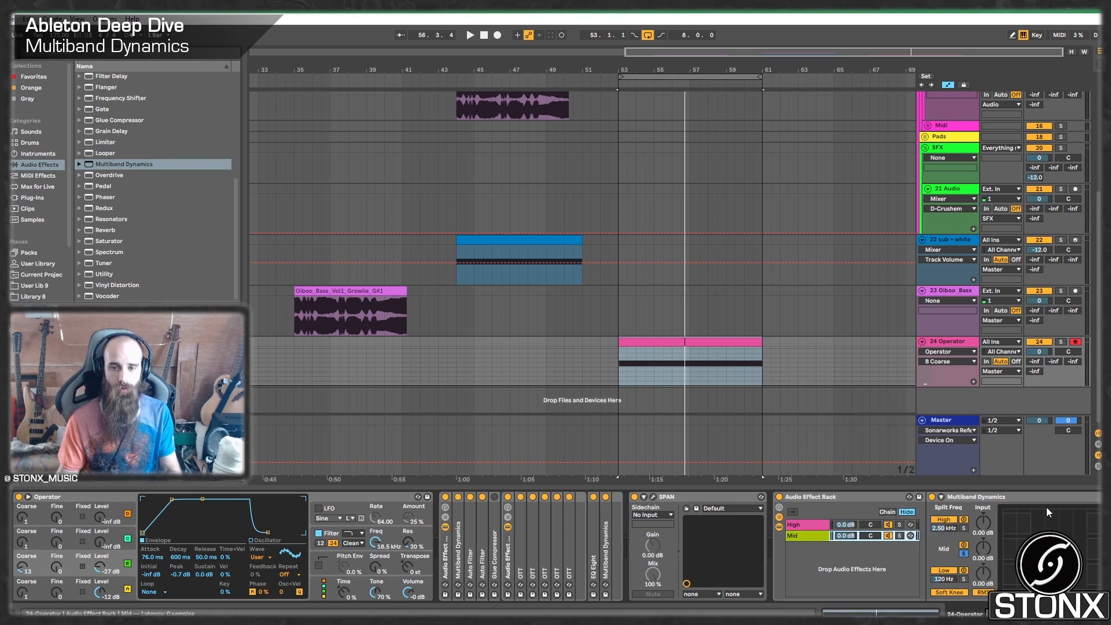
# Duplicate the Mid chain as a chain named Low and solo the Low band in its Multiband Dynamics
pyautogui.rightClick(799, 530)
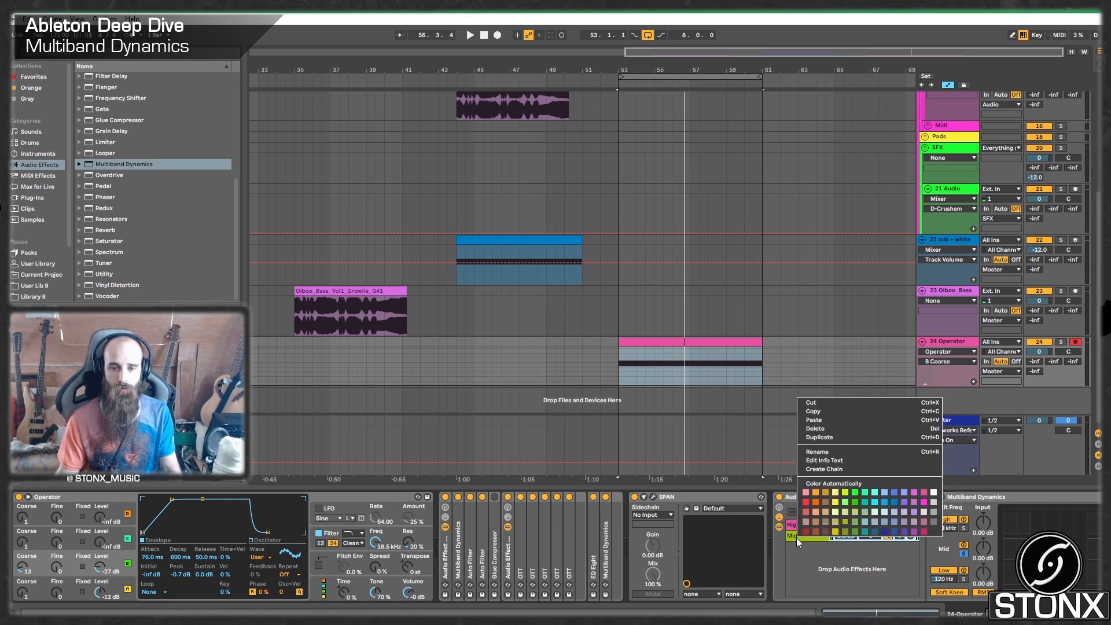
pyautogui.click(818, 438)
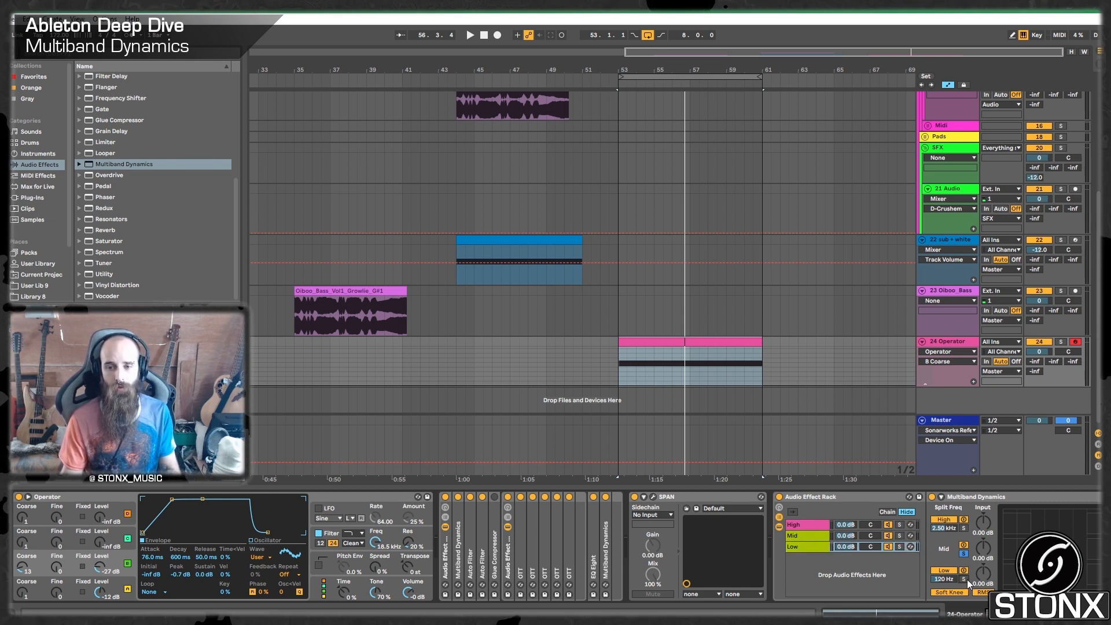
pyautogui.rightClick(810, 540)
pyautogui.click(808, 554)
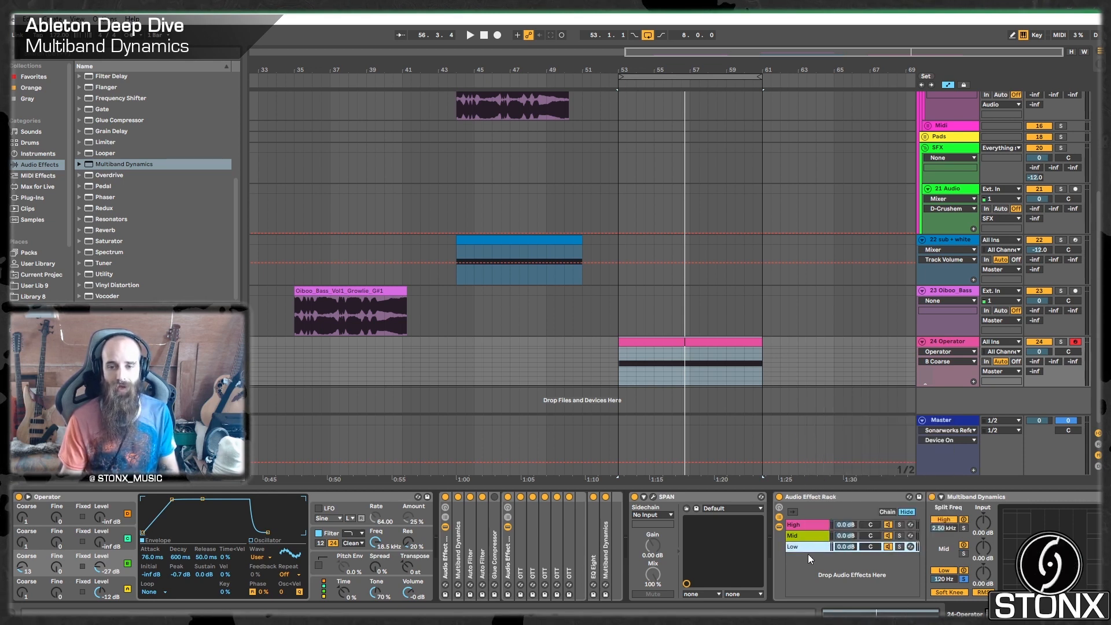
# Color the Low chain red and check the soloed band on the High and Low chains
pyautogui.rightClick(804, 545)
pyautogui.click(813, 509)
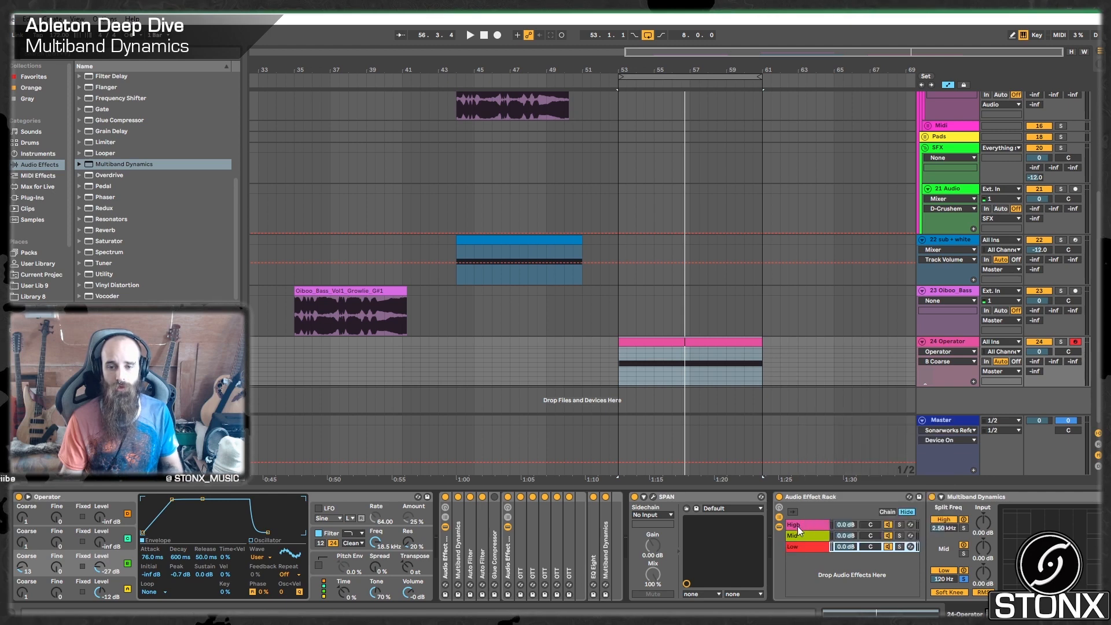
pyautogui.click(794, 526)
pyautogui.click(793, 547)
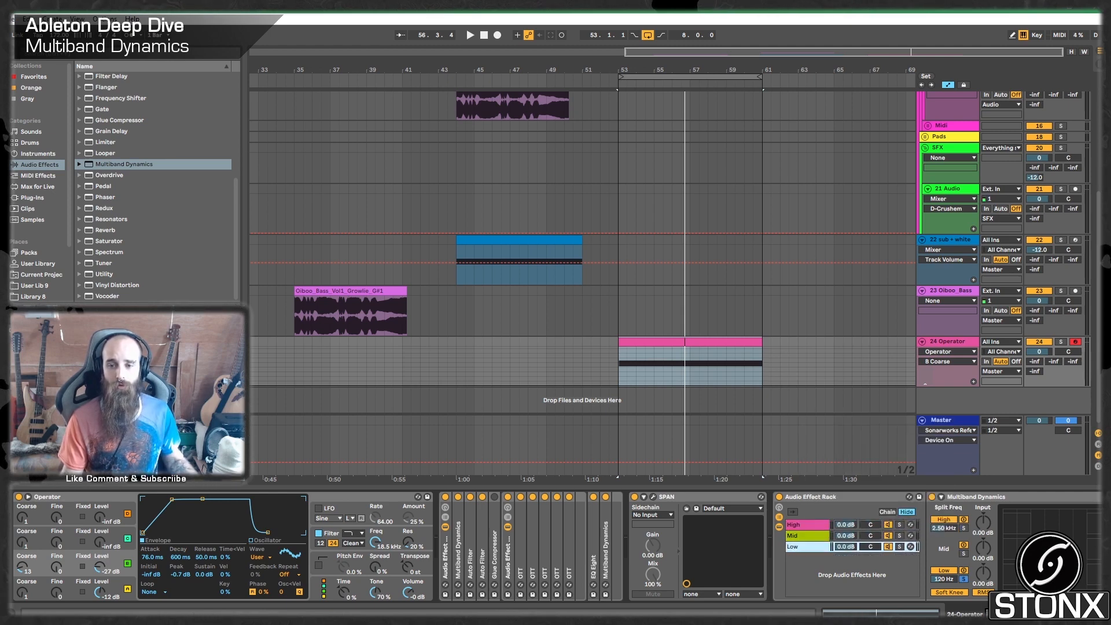
# Solo the High chain in the new rack and play the loop
pyautogui.scroll(-3, 810, 552)
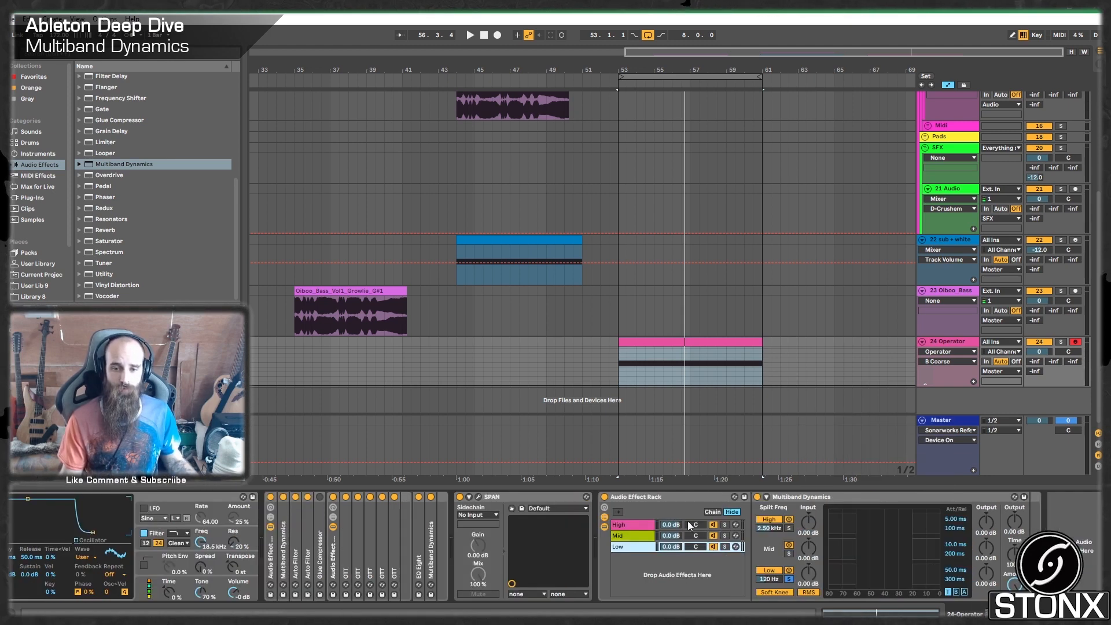
pyautogui.click(645, 524)
pyautogui.press('space')
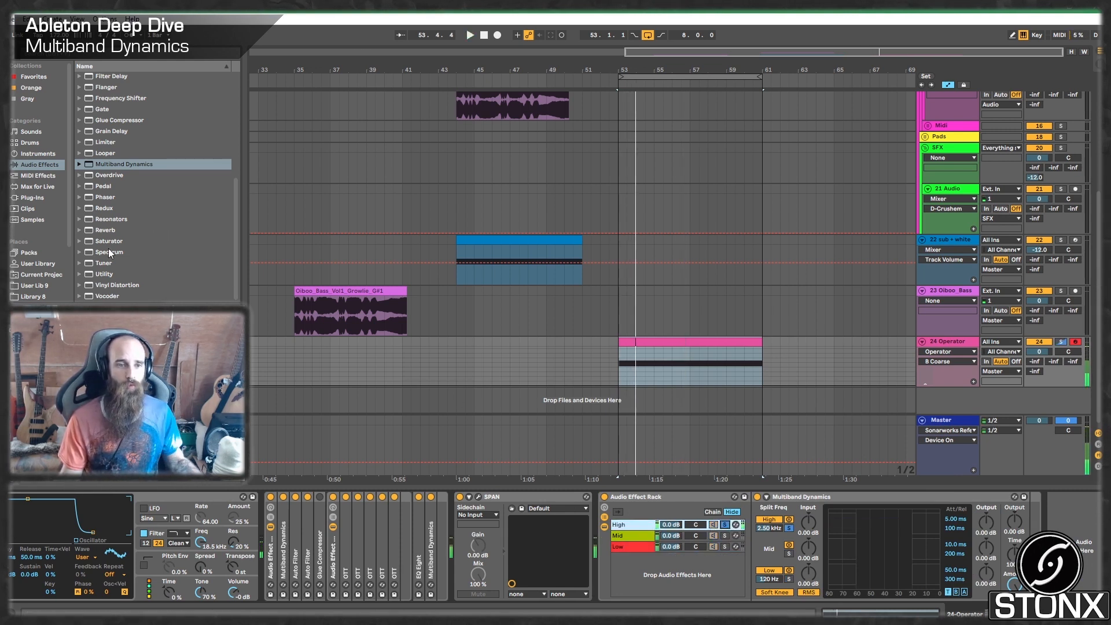
# Add a Flanger after the High chain's Multiband Dynamics and set its delay time to 0.23 ms while the loop plays
pyautogui.click(95, 88)
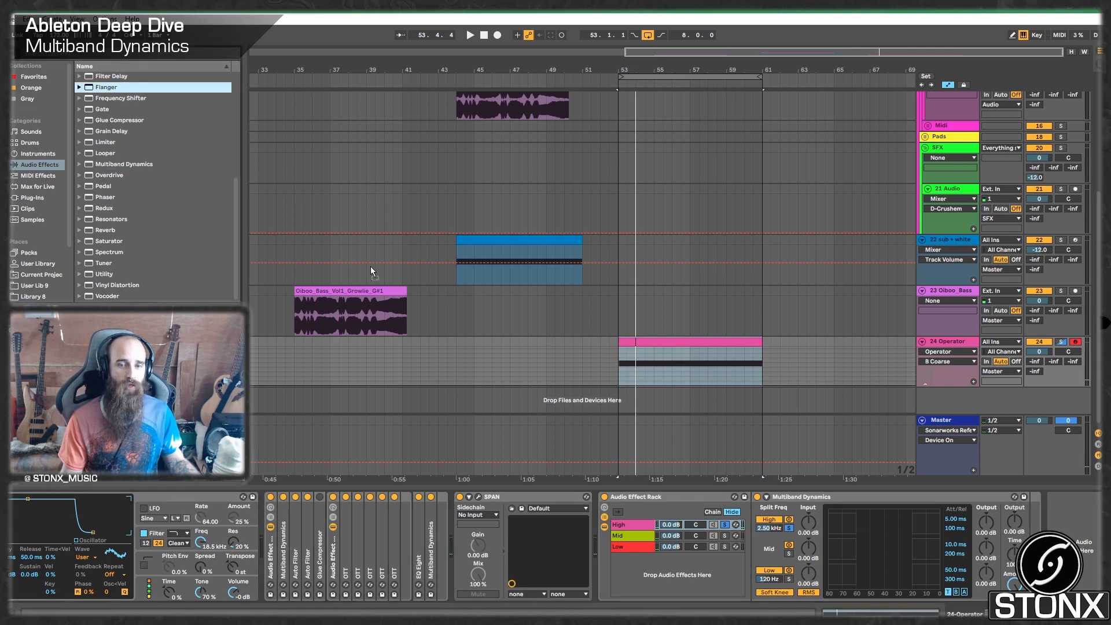
pyautogui.press('Return')
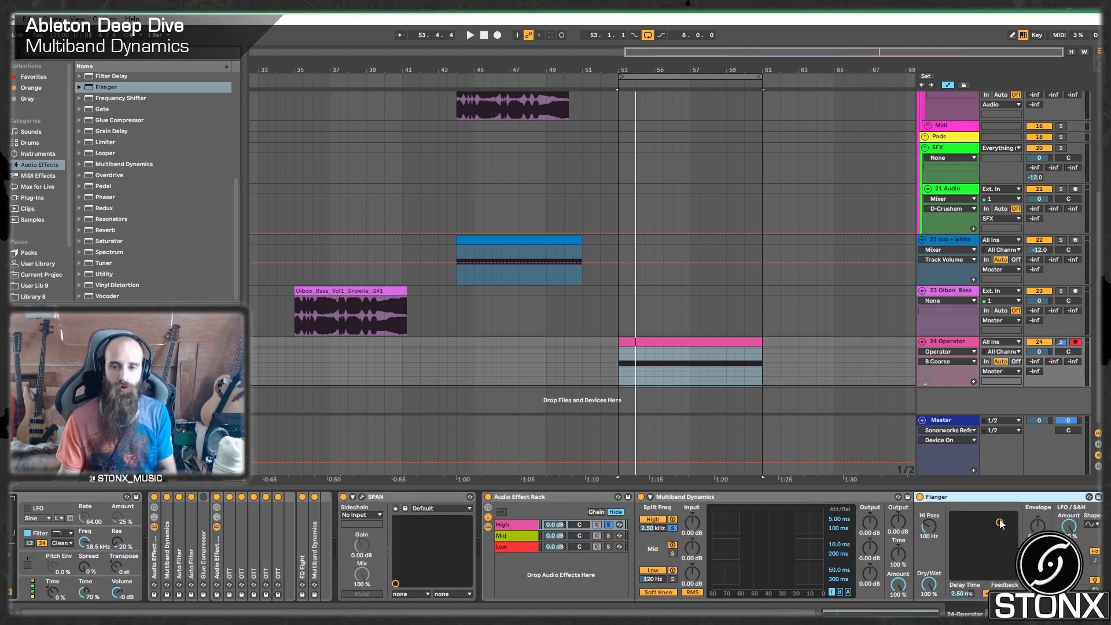
pyautogui.press('space')
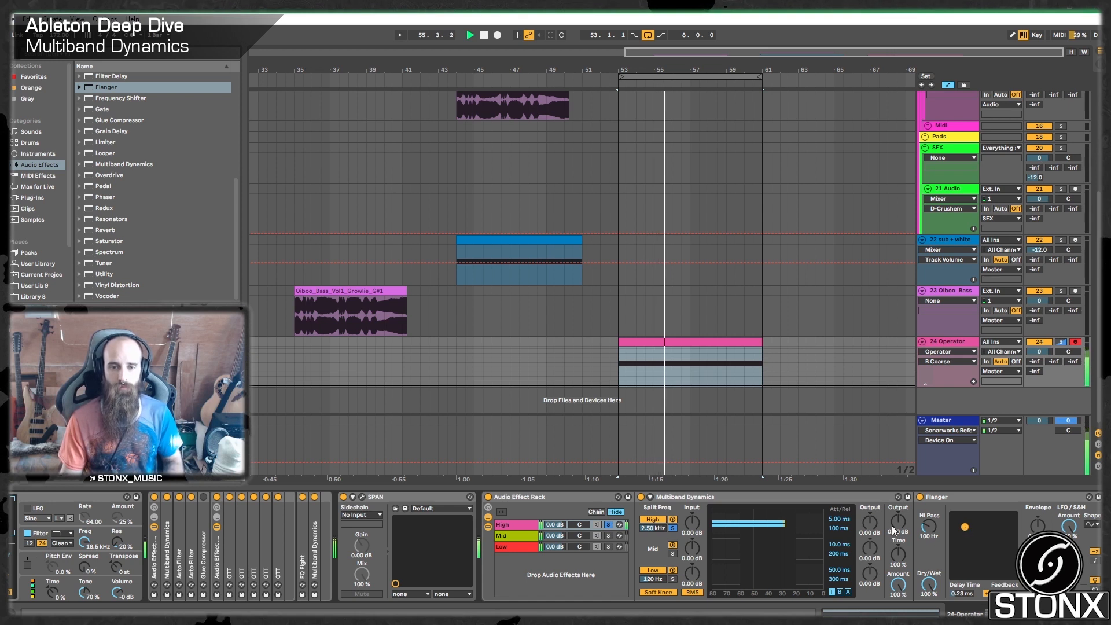
# Solo the Mid chain and add a Saturator after its Multiband Dynamics
pyautogui.click(608, 536)
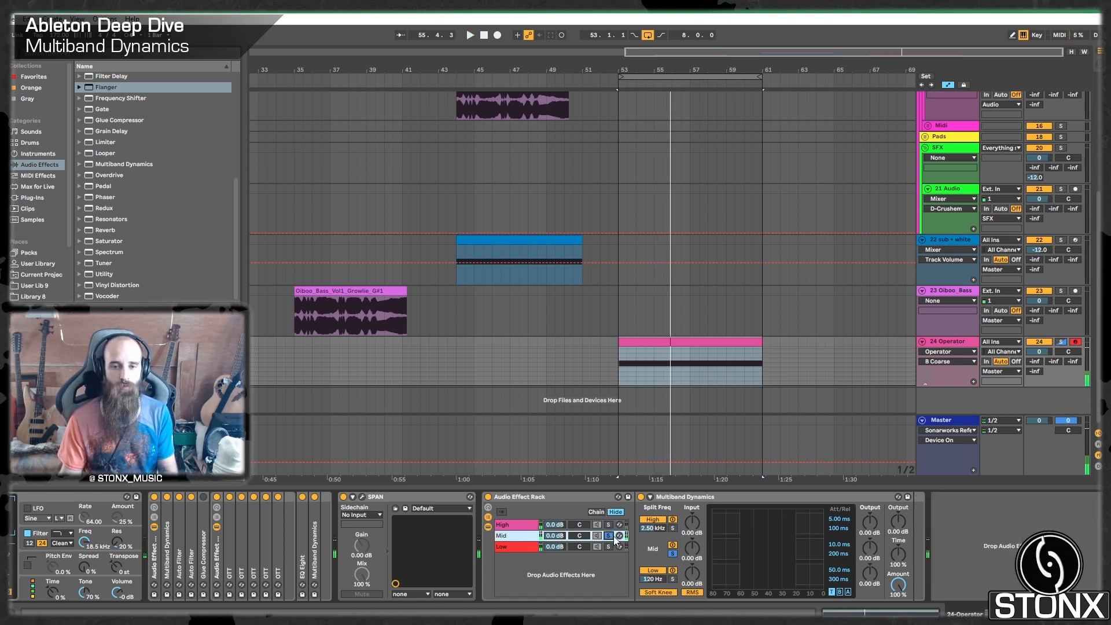
pyautogui.press('space')
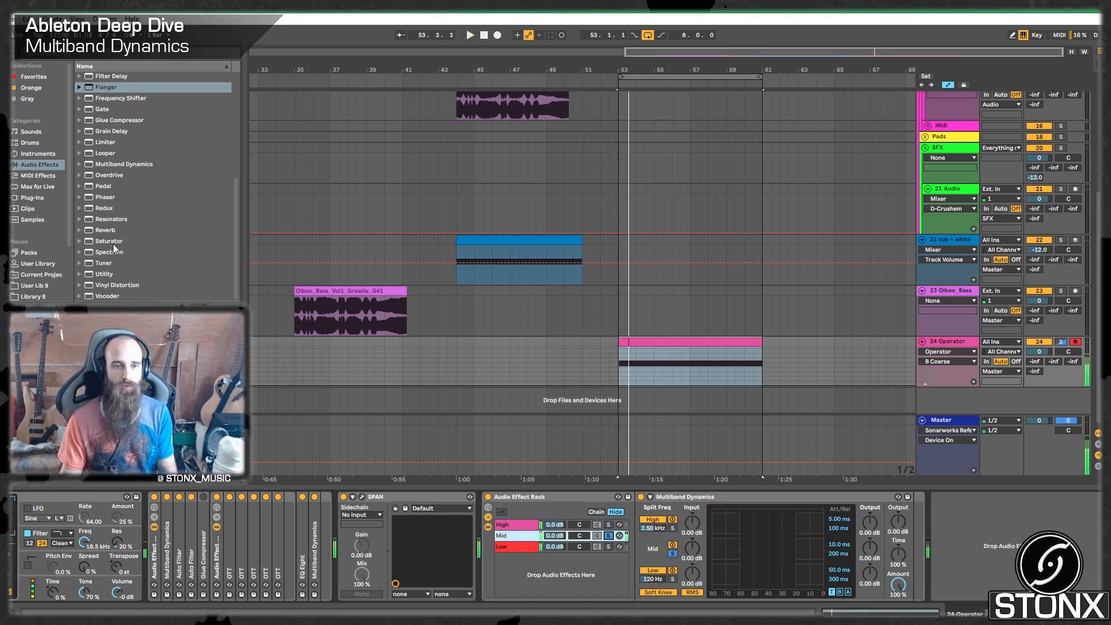
pyautogui.moveTo(104, 242)
pyautogui.mouseDown()
pyautogui.moveTo(96, 252)
pyautogui.moveTo(116, 252)
pyautogui.mouseUp()
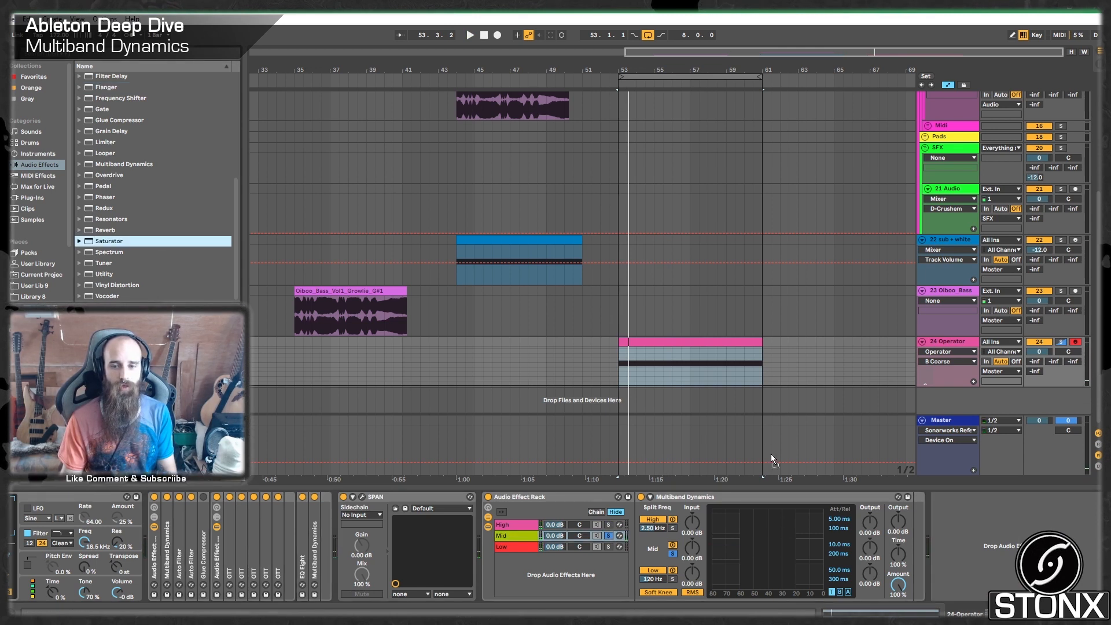
pyautogui.moveTo(907, 548); pyautogui.dragTo(928, 511)
pyautogui.press('space')
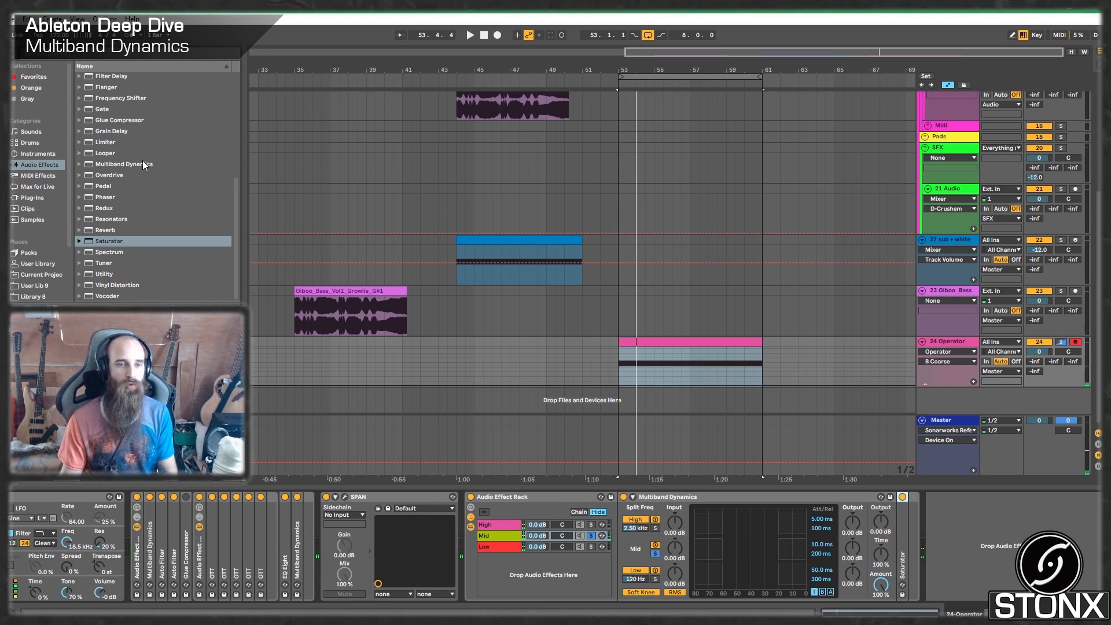
# Add an Amp of the Heavy type after the Mid chain's Saturator and lower its Dry/Wet
pyautogui.scroll(2, 134, 120)
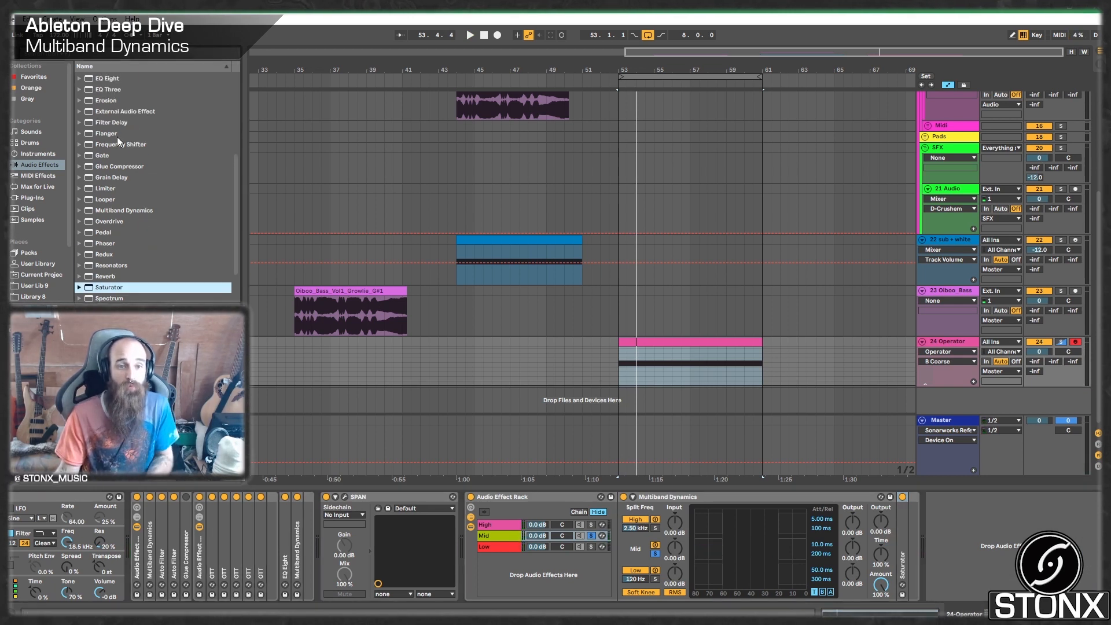
pyautogui.scroll(6, 117, 133)
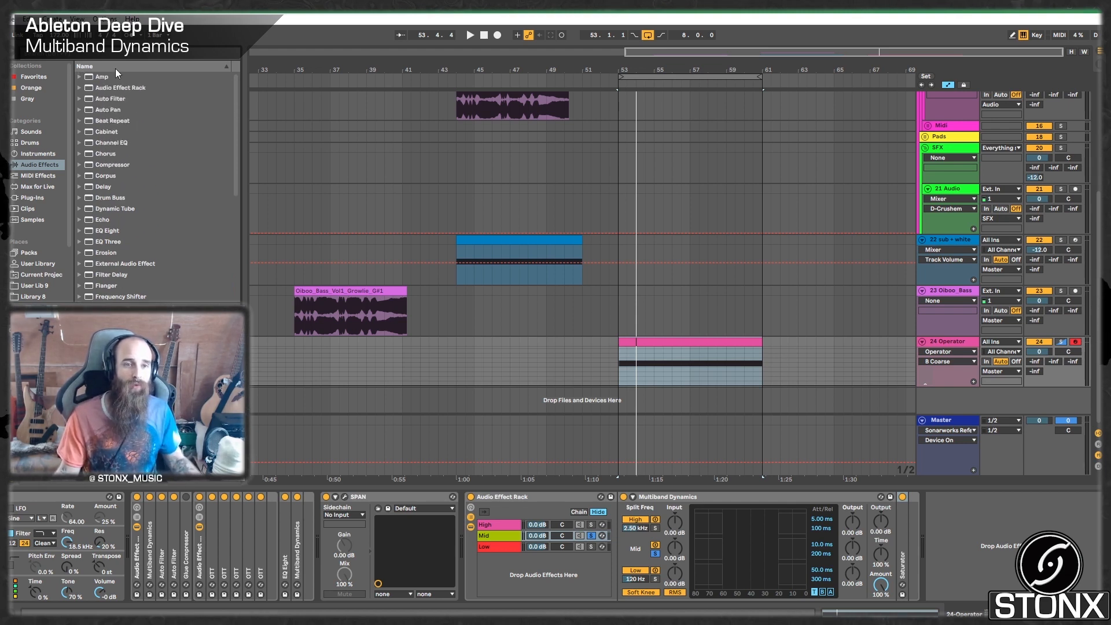
pyautogui.click(101, 77)
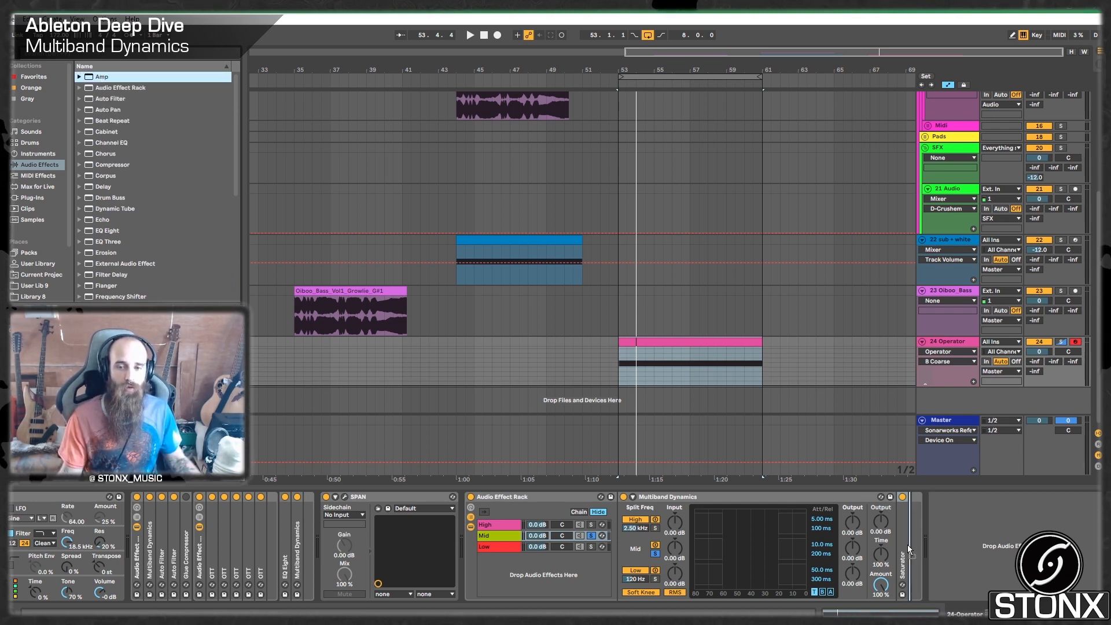
pyautogui.moveTo(101, 77); pyautogui.dragTo(989, 560)
pyautogui.click(1025, 563)
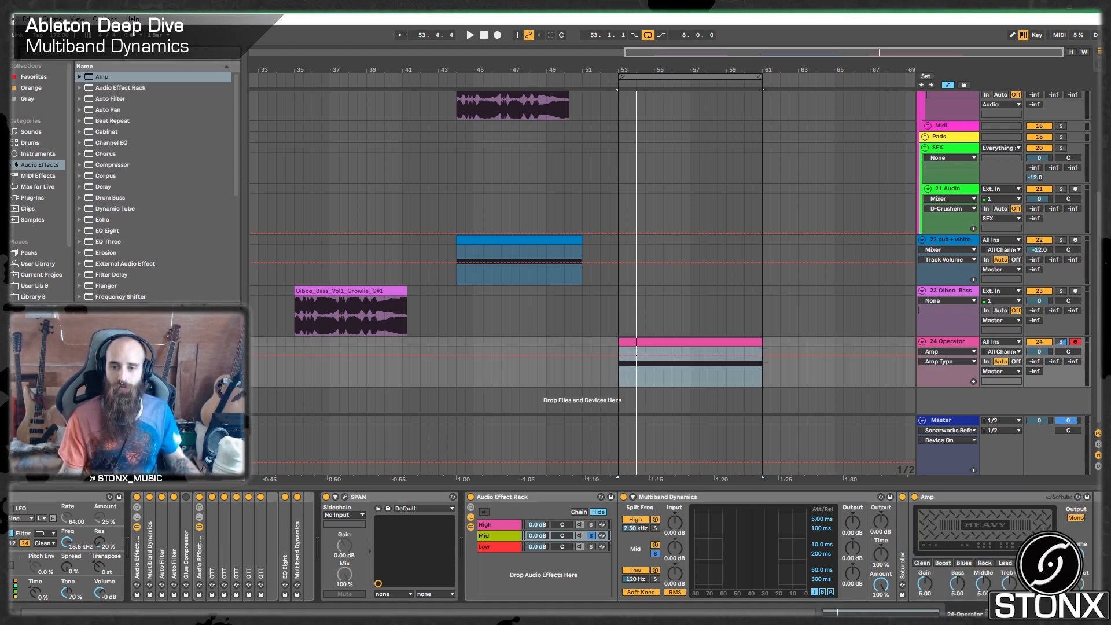
pyautogui.moveTo(1079, 585); pyautogui.dragTo(1079, 619)
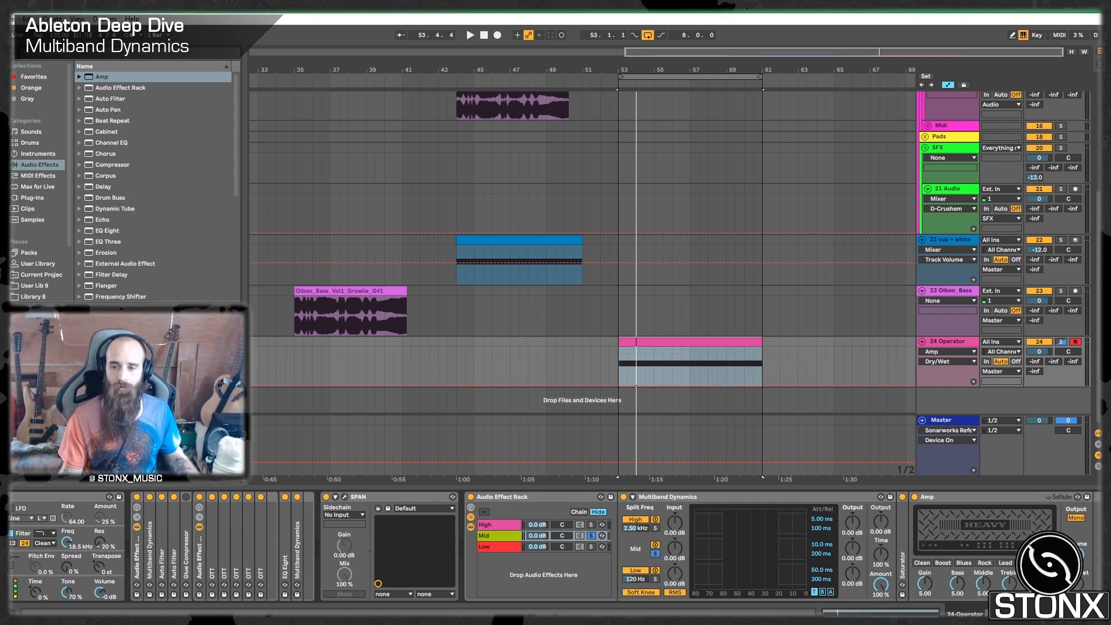
# Play the loop and compare the soloed Mid chain with the Amp switched off and on
pyautogui.press('space')
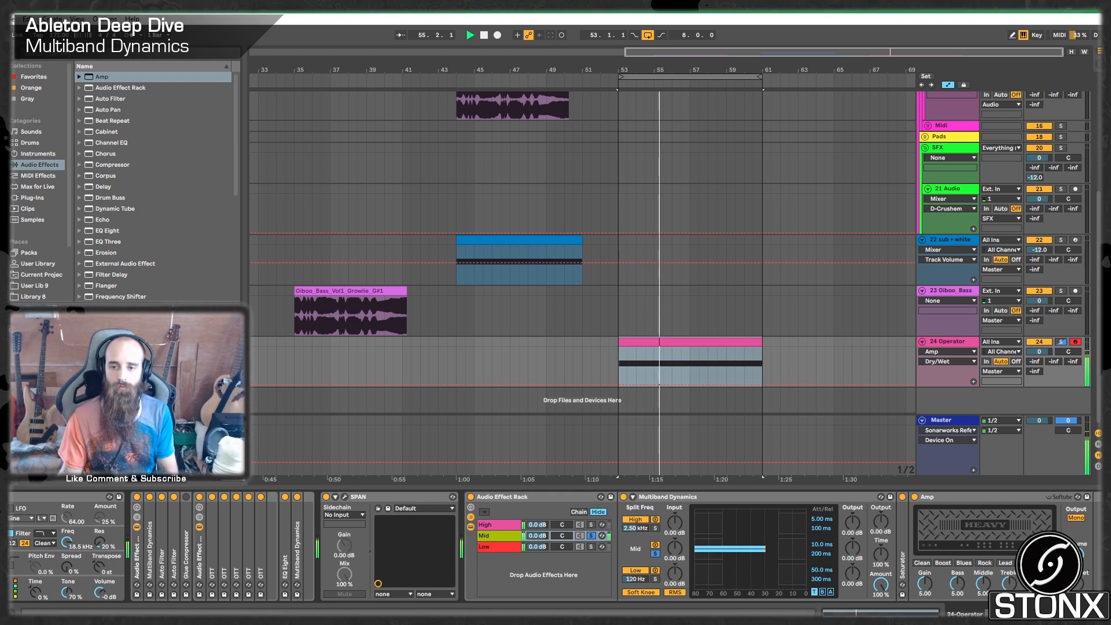
pyautogui.click(914, 496)
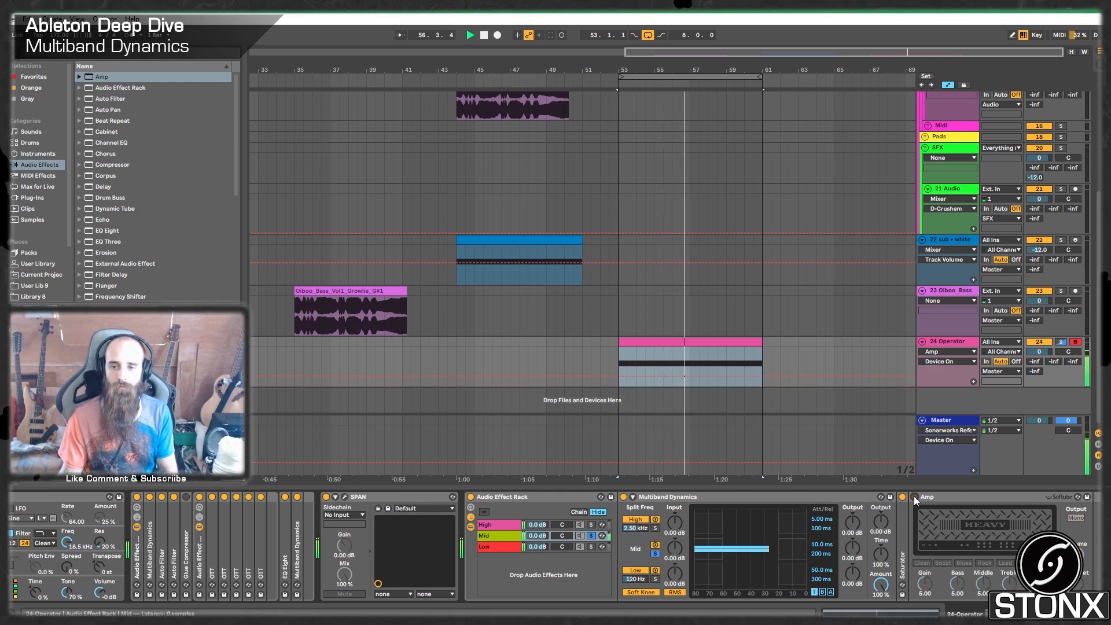
pyautogui.click(914, 496)
# Switch the solo from the Mid to the Low chain and add a Utility set to Mono after its Multiband Dynamics
pyautogui.click(595, 533)
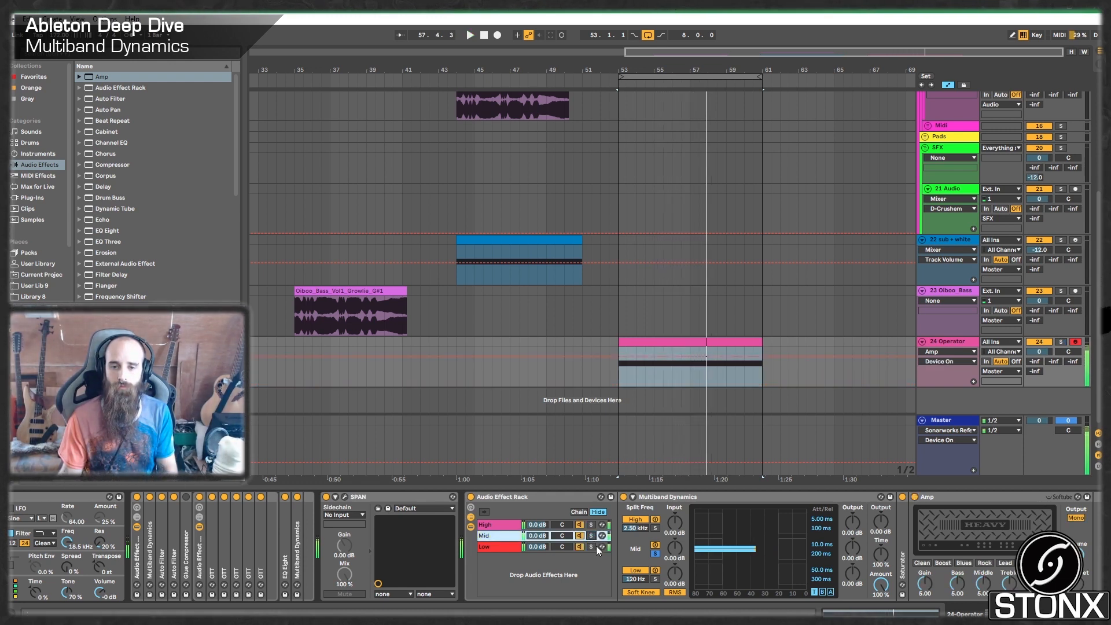
pyautogui.click(591, 547)
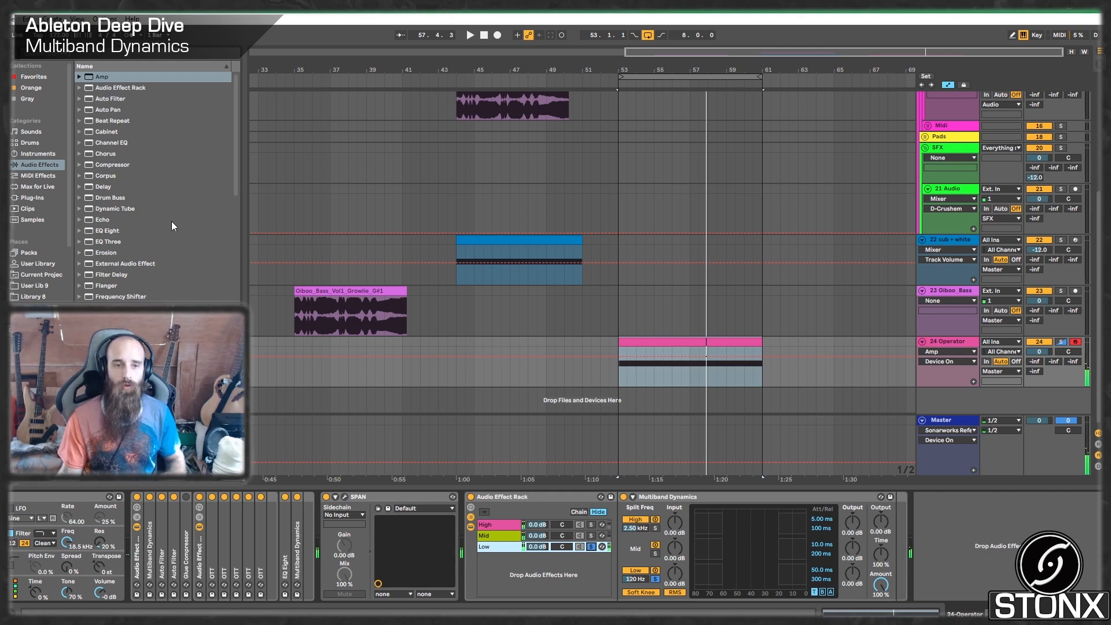
pyautogui.scroll(-6, 167, 219)
pyautogui.moveTo(88, 275); pyautogui.dragTo(385, 359)
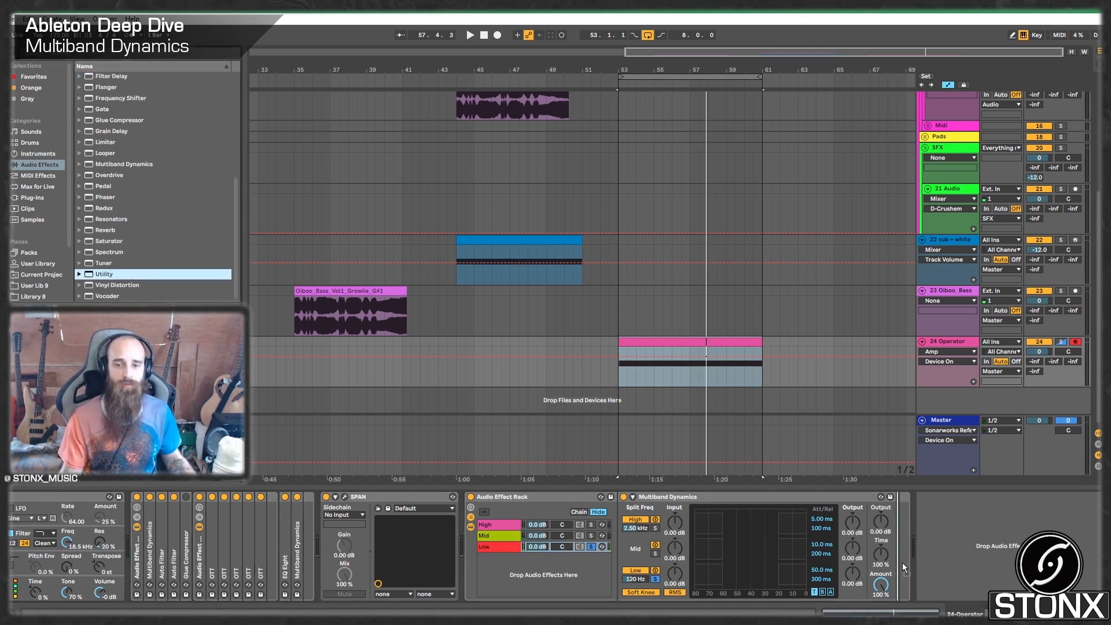
pyautogui.moveTo(900, 547); pyautogui.dragTo(913, 580)
pyautogui.click(914, 572)
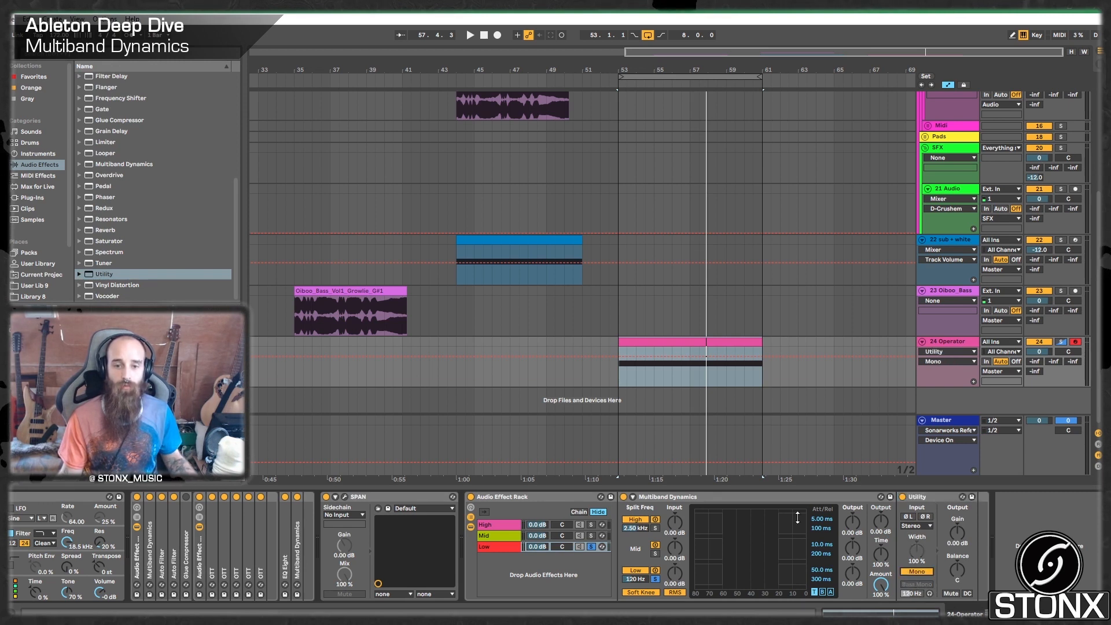
# Unsolo the Low chain and play the loop to compare the sound with the whole Audio Effect Rack off and on
pyautogui.click(591, 547)
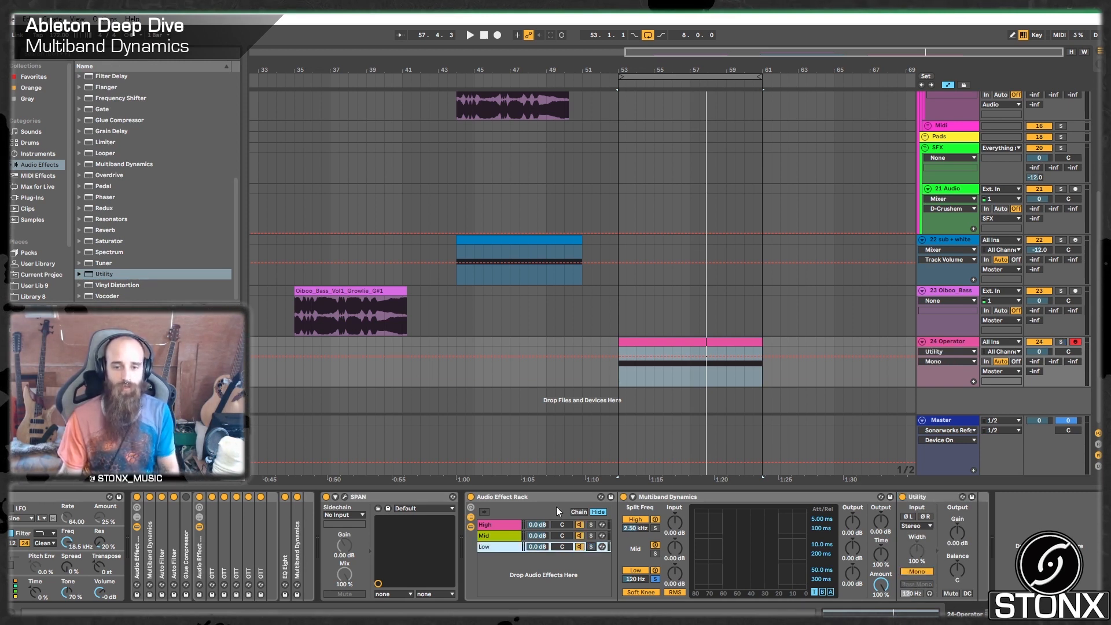
pyautogui.click(504, 527)
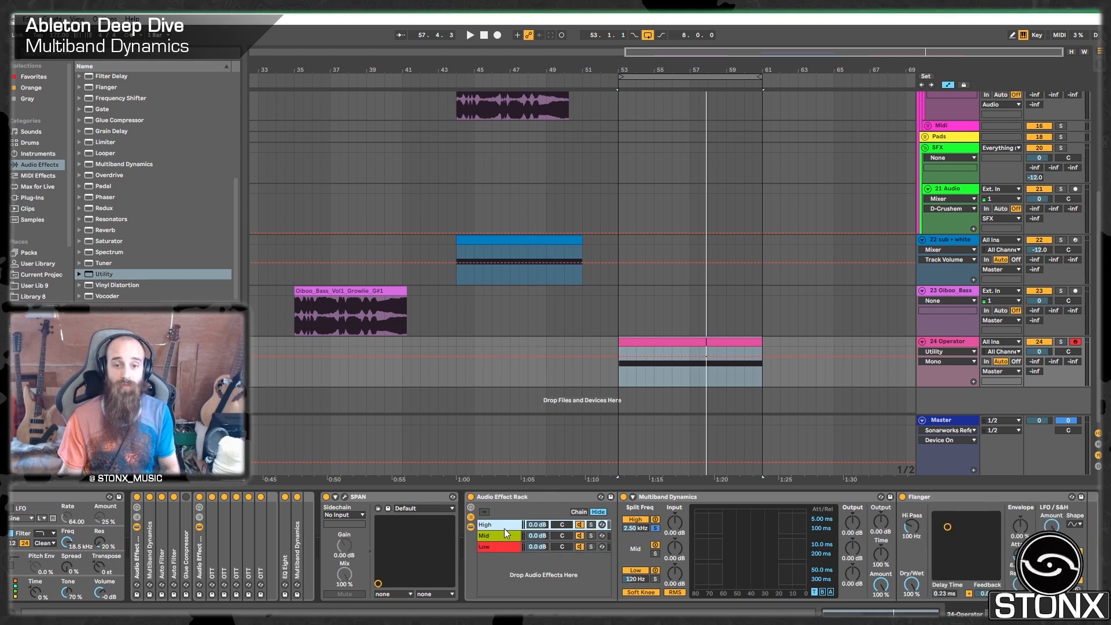
pyautogui.press('space')
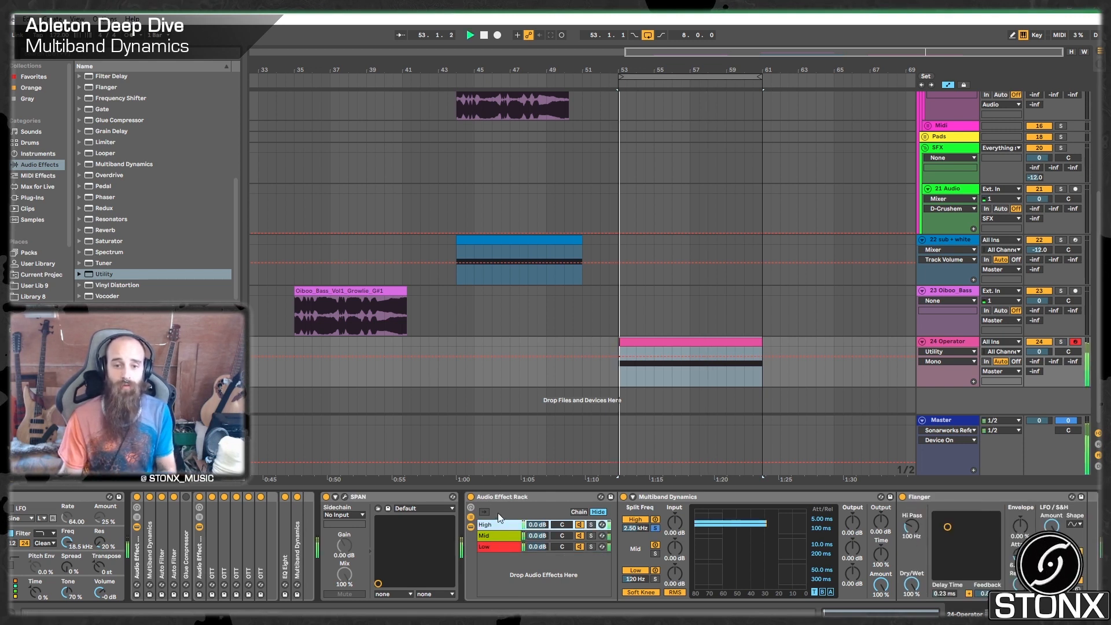
pyautogui.click(470, 497)
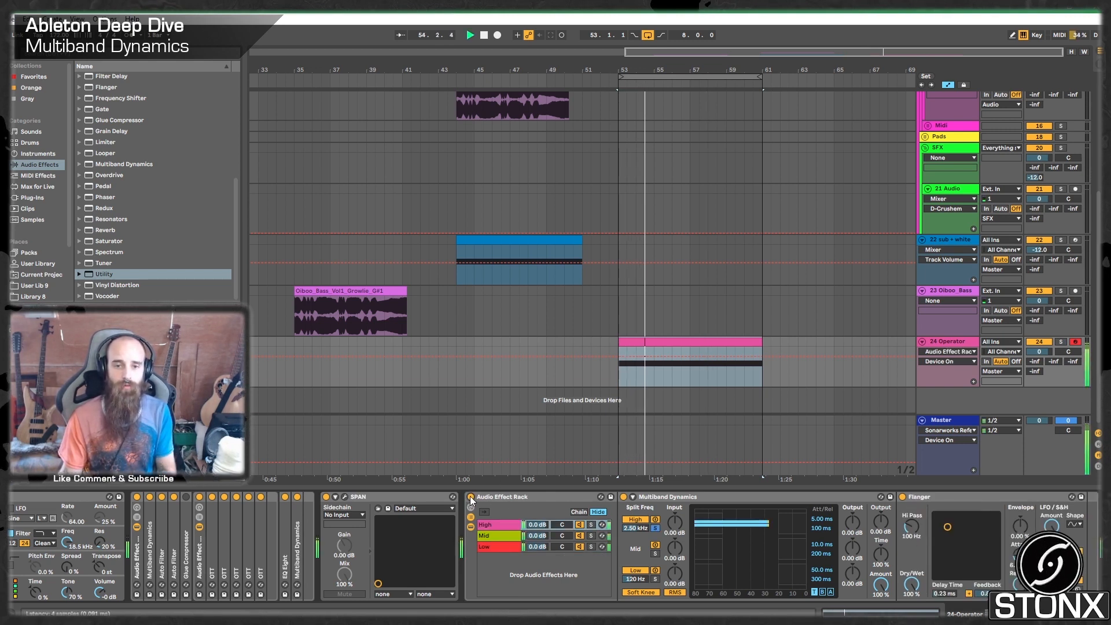
pyautogui.click(470, 496)
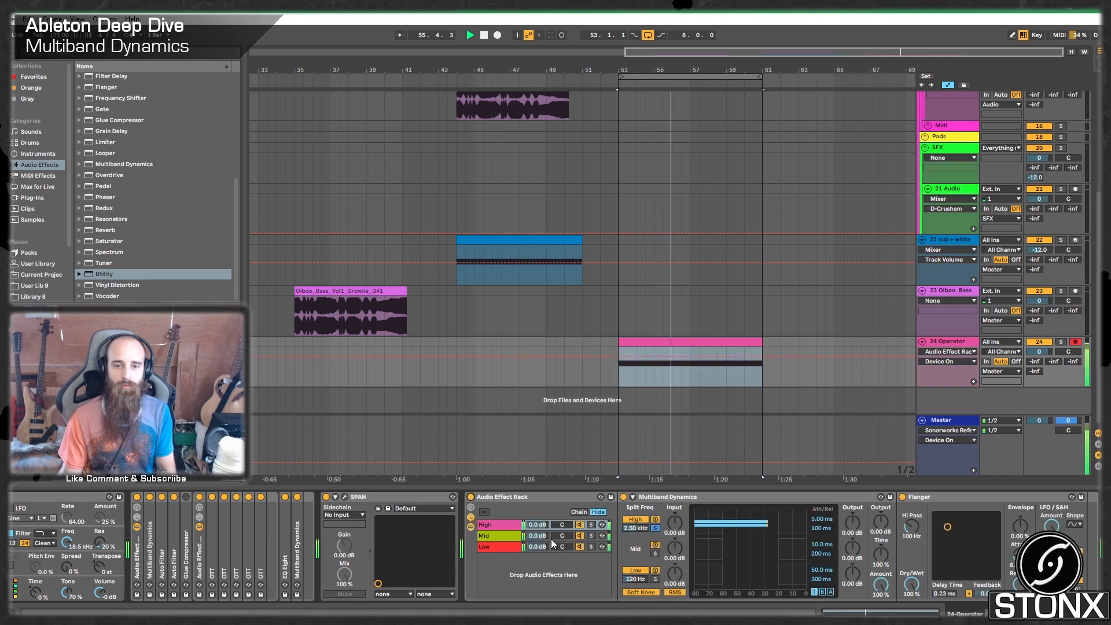
# Set the High chain's volume to -6 dB and play the loop
pyautogui.click(590, 524)
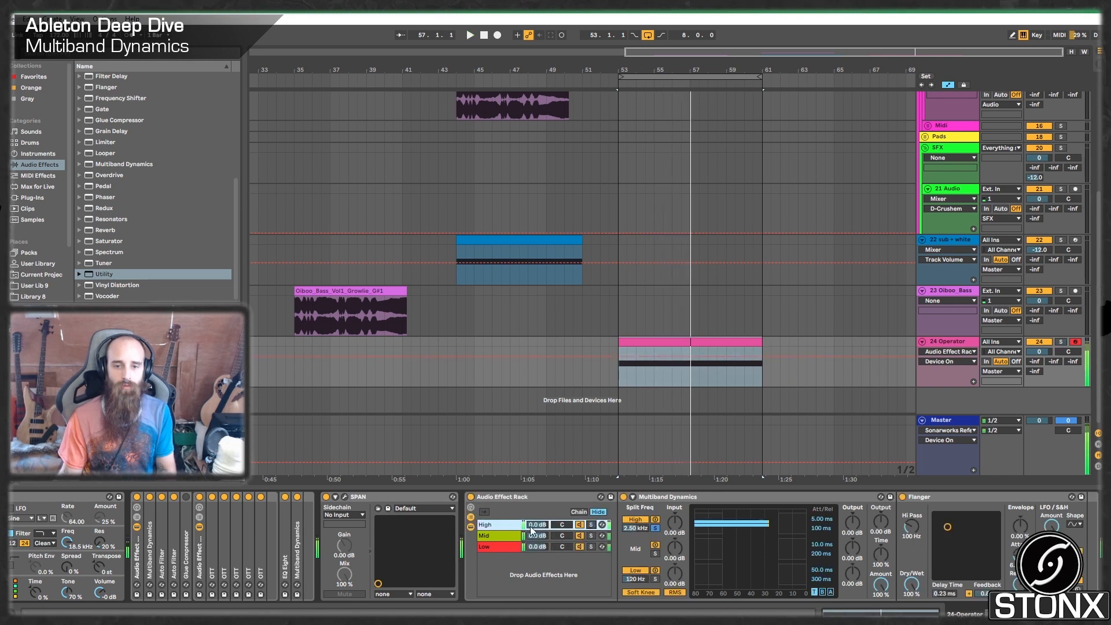
pyautogui.click(590, 524)
pyautogui.write('-6')
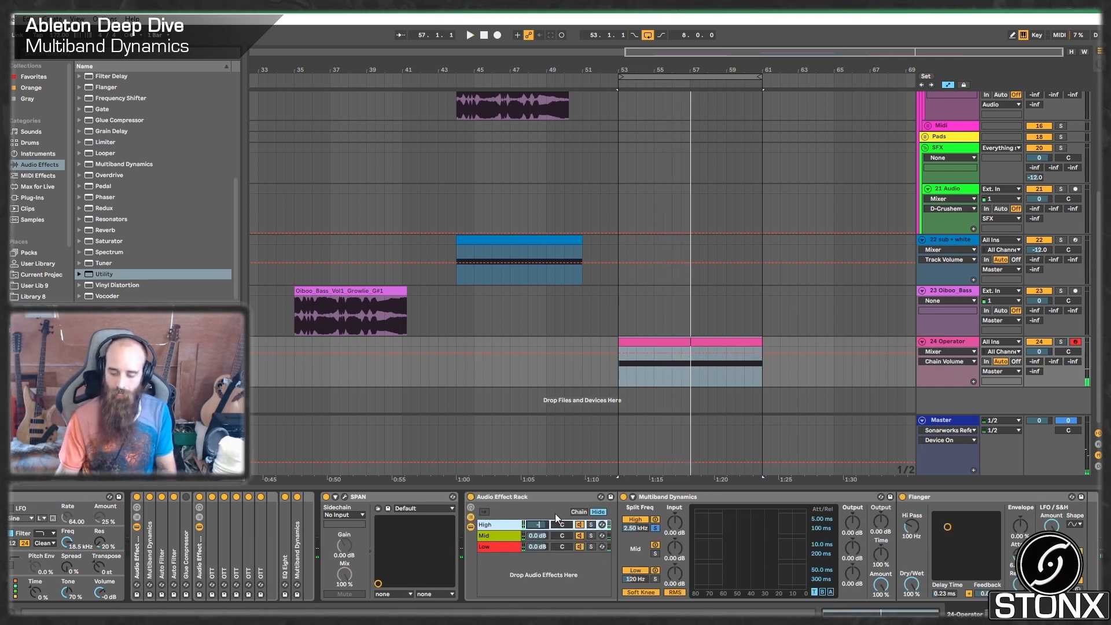
pyautogui.press('Return')
pyautogui.press('space')
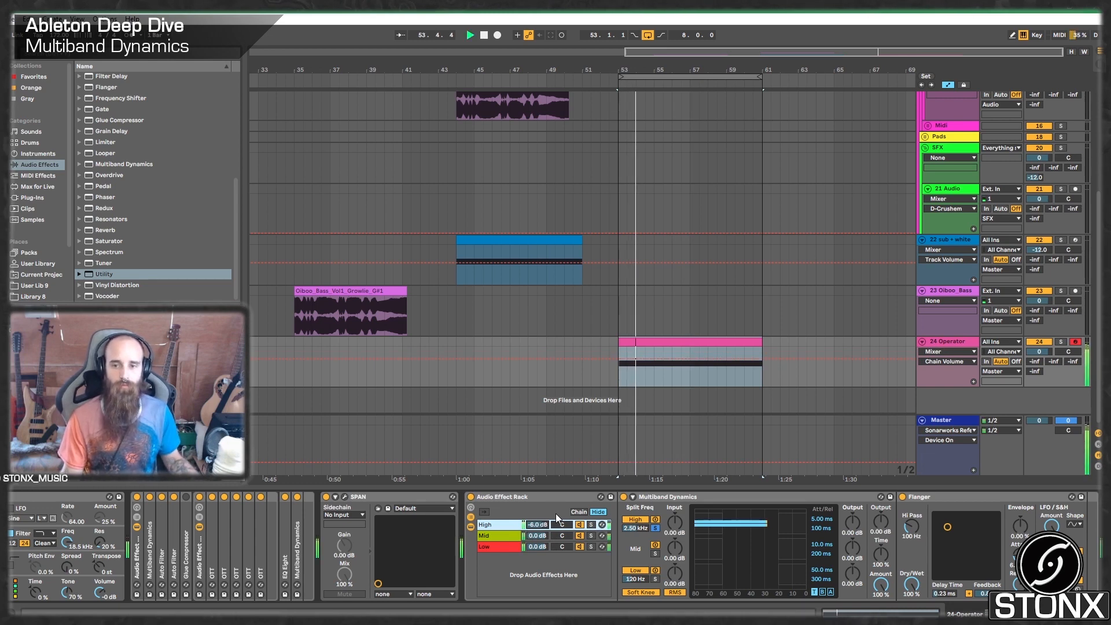
# Move SPAN behind the Audio Effect Rack and check the processed spectrum in its window while the loop plays
pyautogui.click(413, 497)
pyautogui.moveTo(413, 496); pyautogui.dragTo(1081, 501)
pyautogui.click(956, 497)
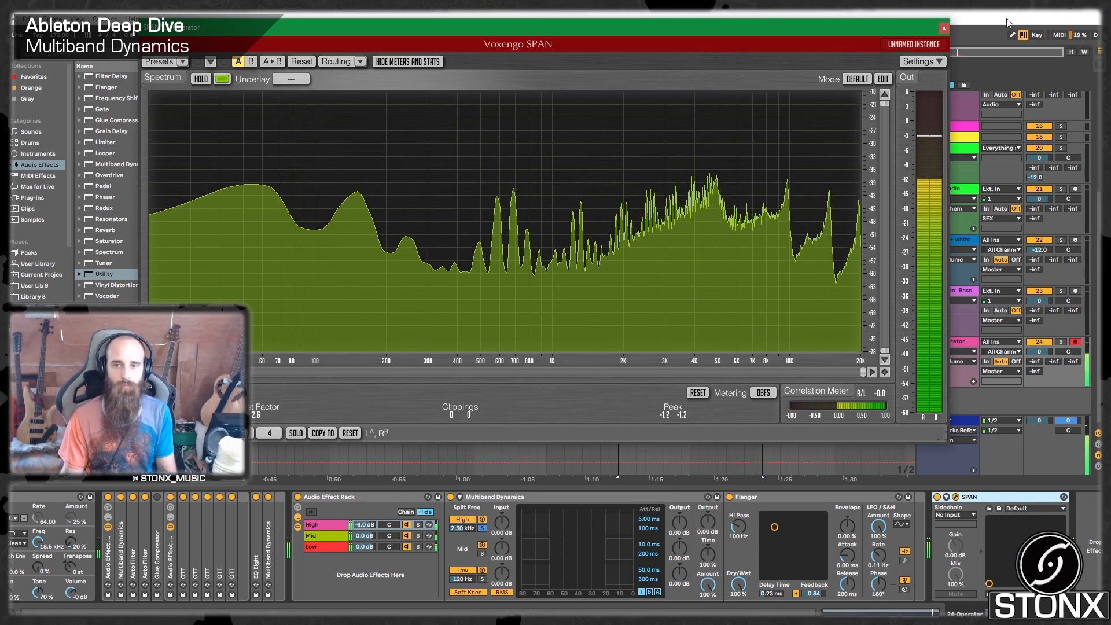
pyautogui.click(944, 28)
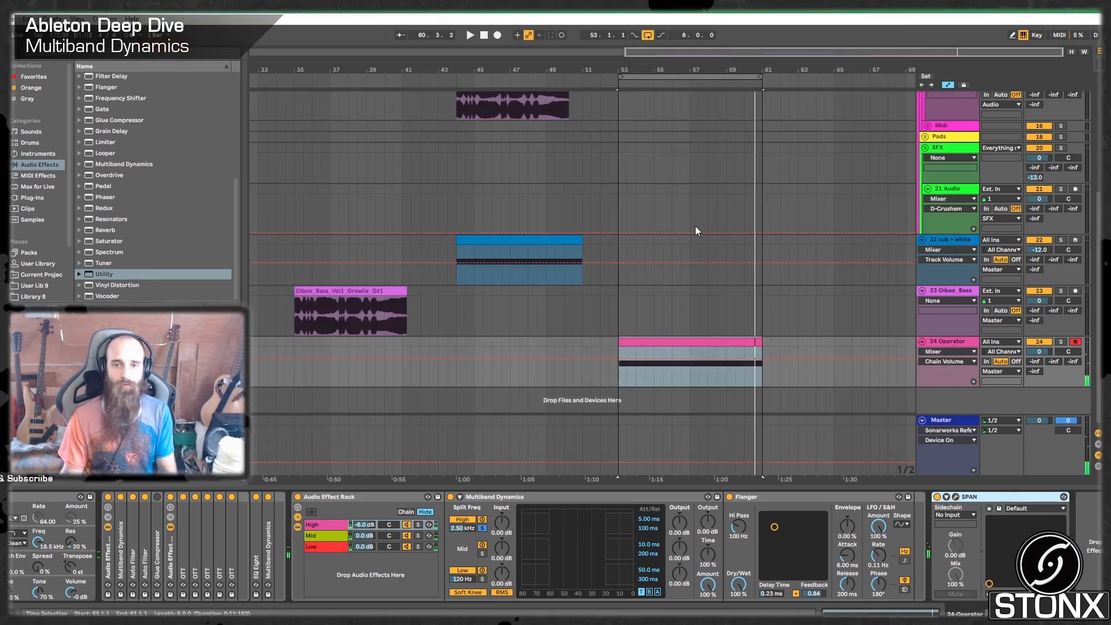
# Open the Operator clip in an enlarged note editor and shorten its G0 note to one bar
pyautogui.press('space')
pyautogui.click(661, 349)
pyautogui.doubleClick(656, 341)
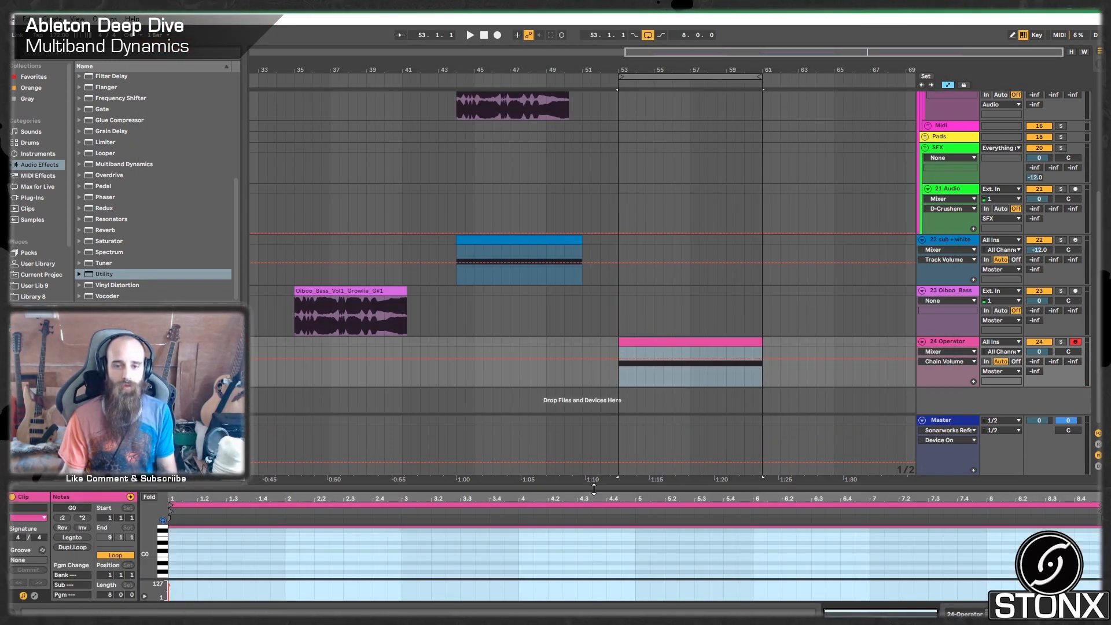
pyautogui.moveTo(593, 489); pyautogui.dragTo(593, 181)
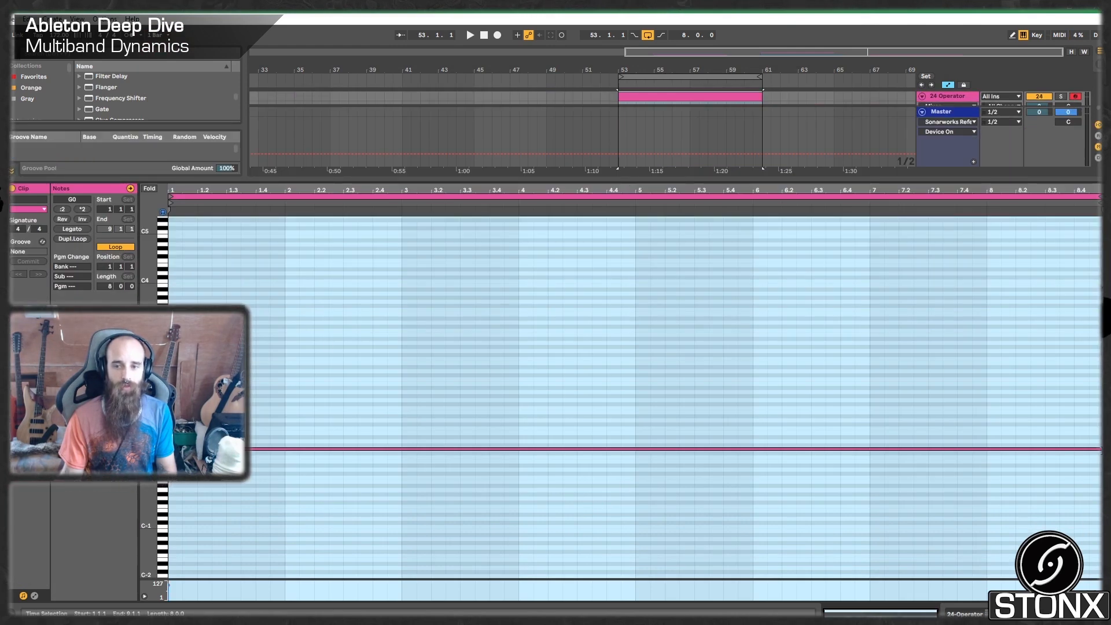
pyautogui.click(893, 449)
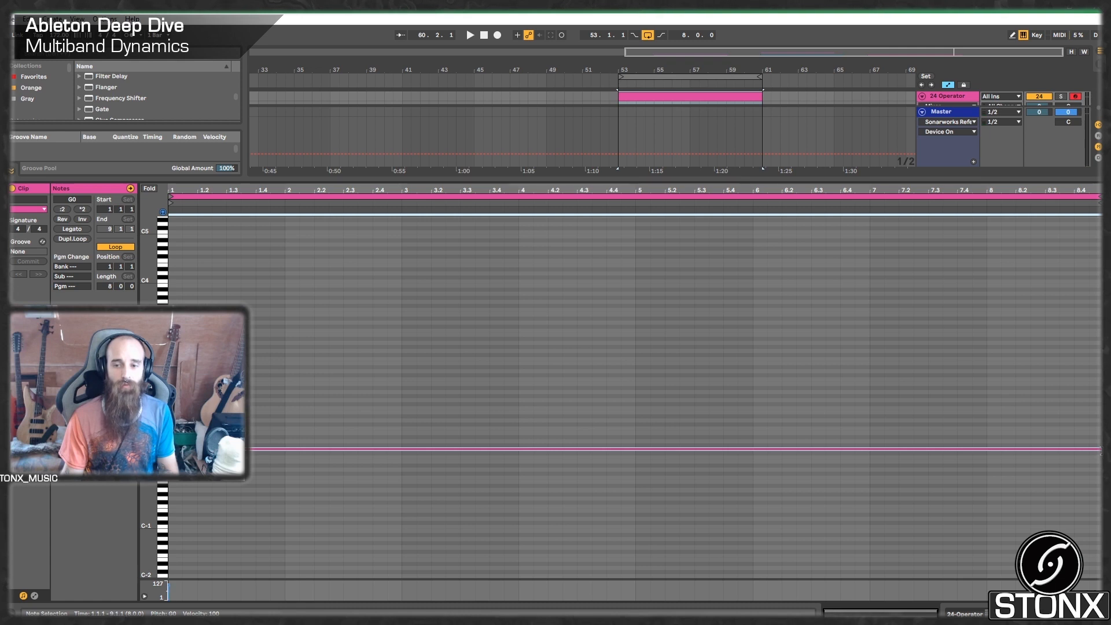
pyautogui.moveTo(1100, 449); pyautogui.dragTo(288, 441)
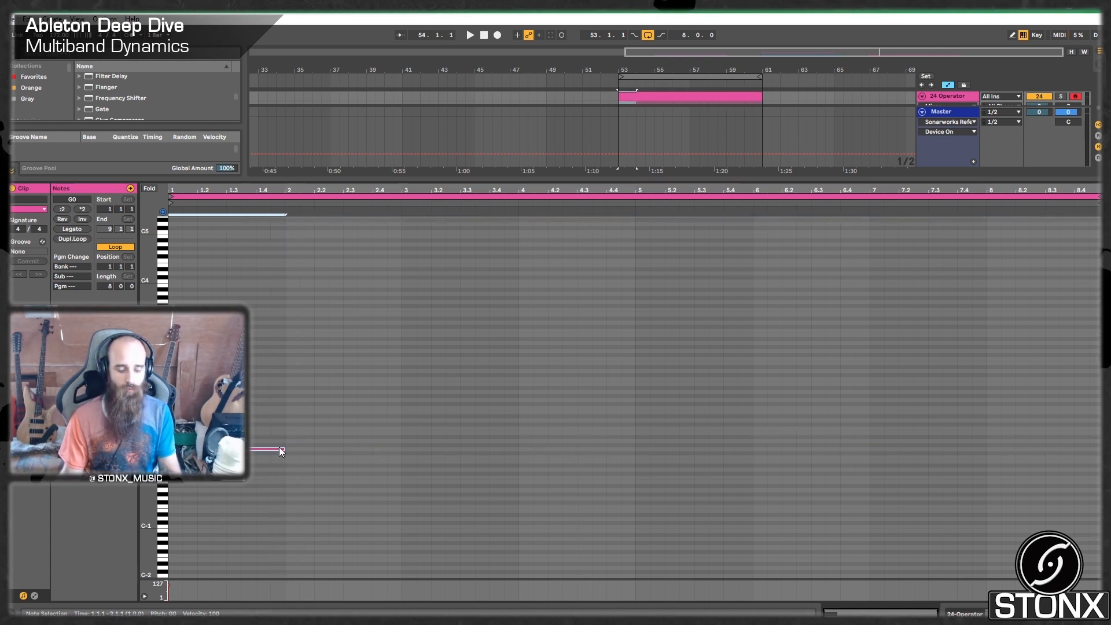
# Duplicate the one-bar note into bar 2 a semitone higher and into bar 3 back at G0, with the loop playing
pyautogui.hotkey('ctrl', 'd')
pyautogui.press('Up')
pyautogui.hotkey('ctrl', 'd')
pyautogui.press('Down')
pyautogui.press('space')
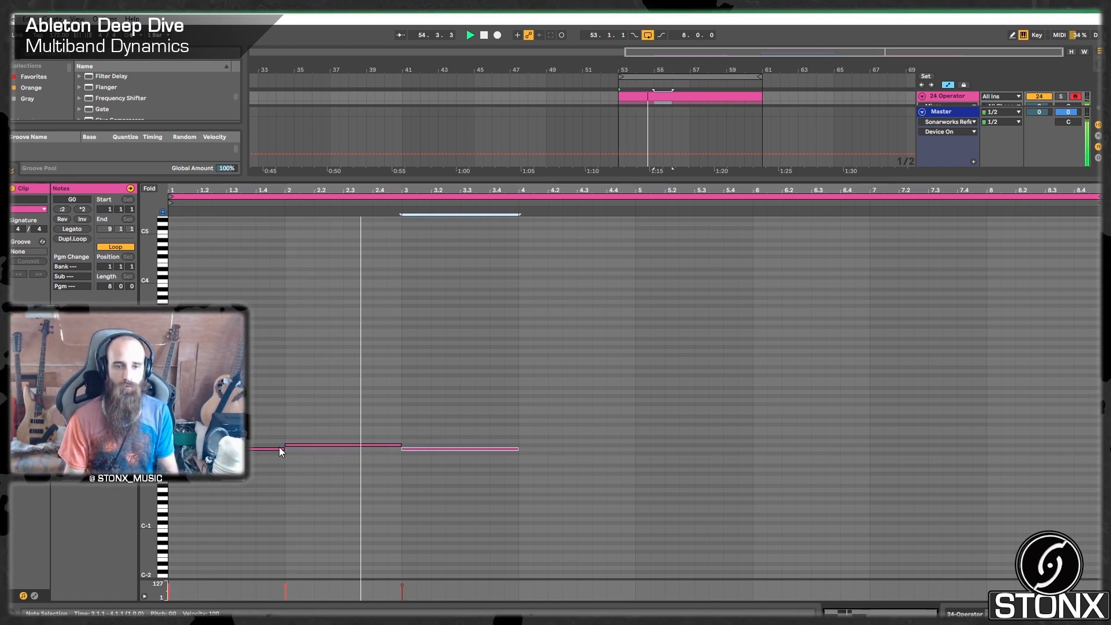
# Duplicate the bar 3 note into bar 4 and raise the copy to A#0
pyautogui.hotkey('ctrl', 'd')
pyautogui.press('Up')
pyautogui.press('Up')
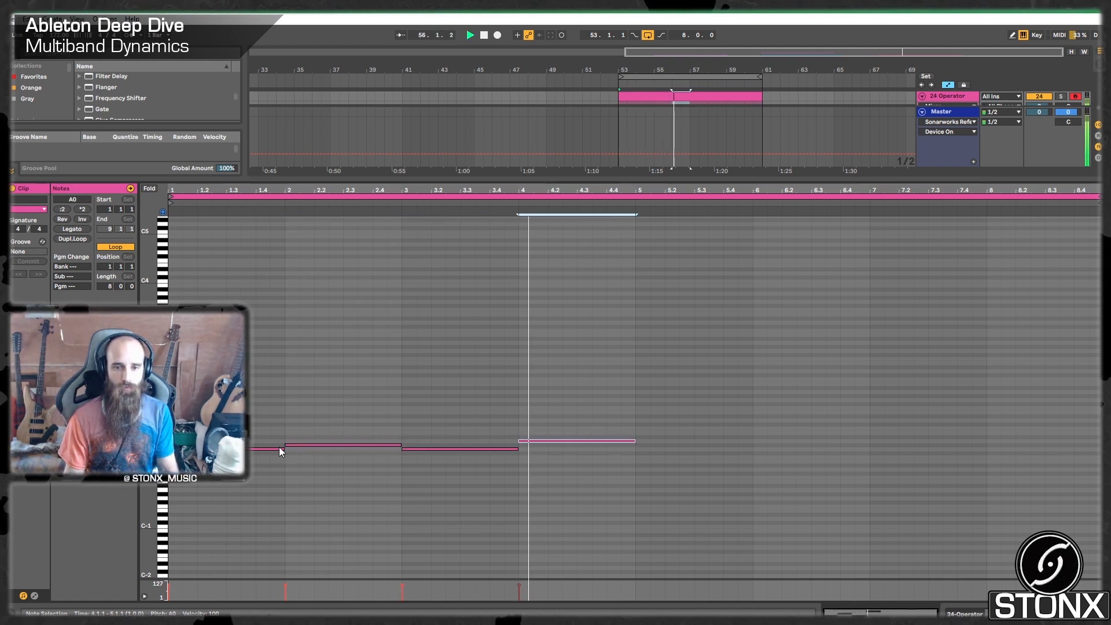
pyautogui.press('Up')
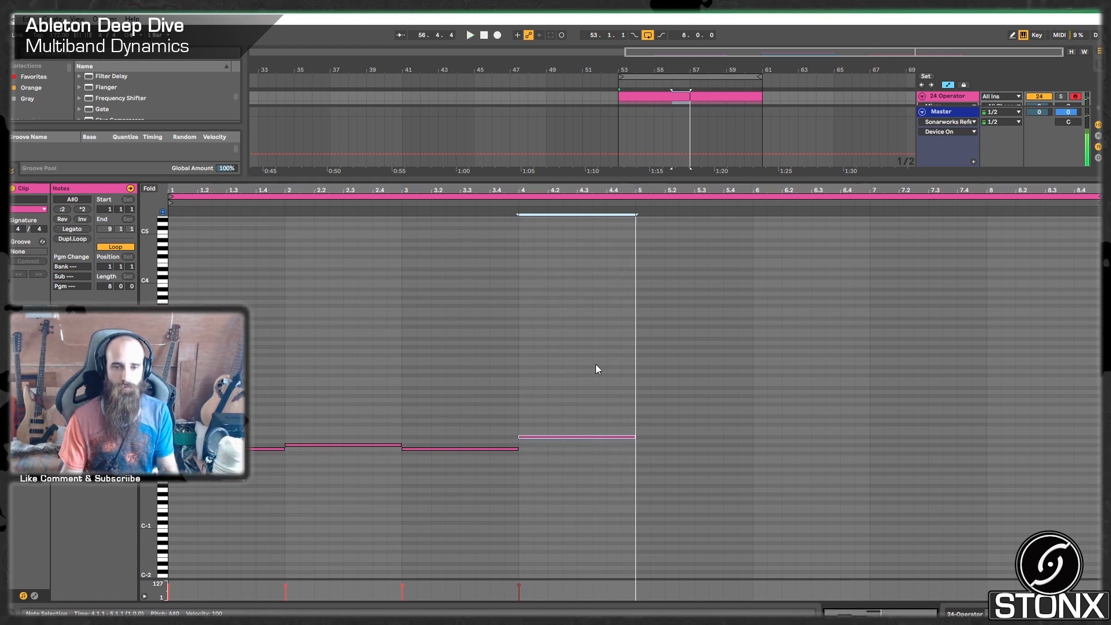
# Shorten the bar 4 note to half a bar and duplicate it into the bar's second half at F#0
pyautogui.moveTo(639, 443); pyautogui.dragTo(577, 445)
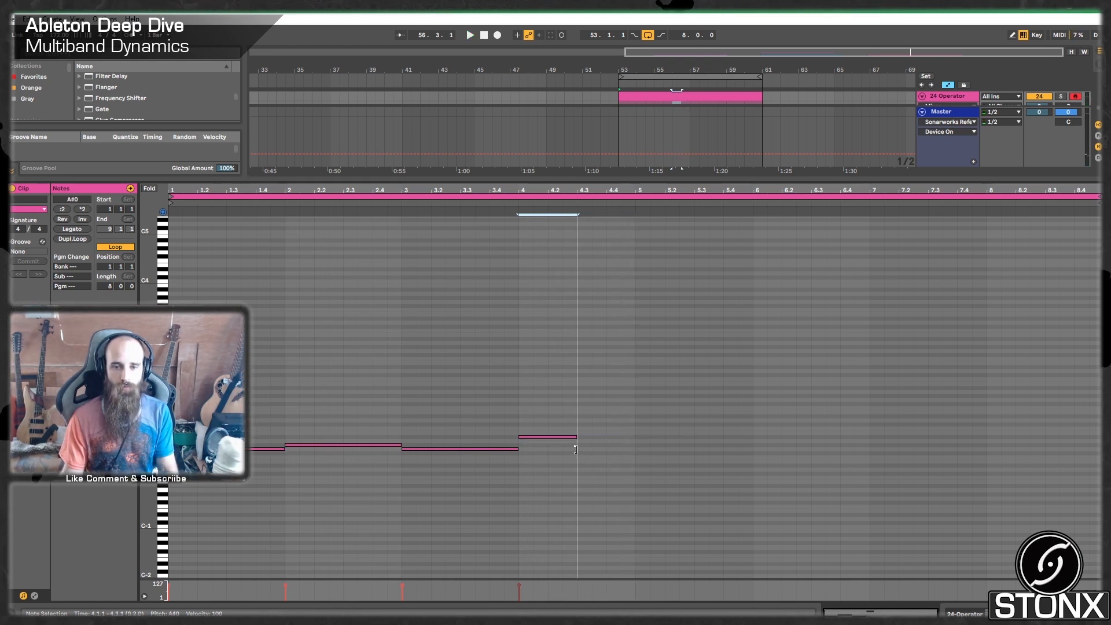
pyautogui.hotkey('ctrl', 'd')
pyautogui.press('Down')
pyautogui.press('Down')
pyautogui.press('Down')
pyautogui.press('Down')
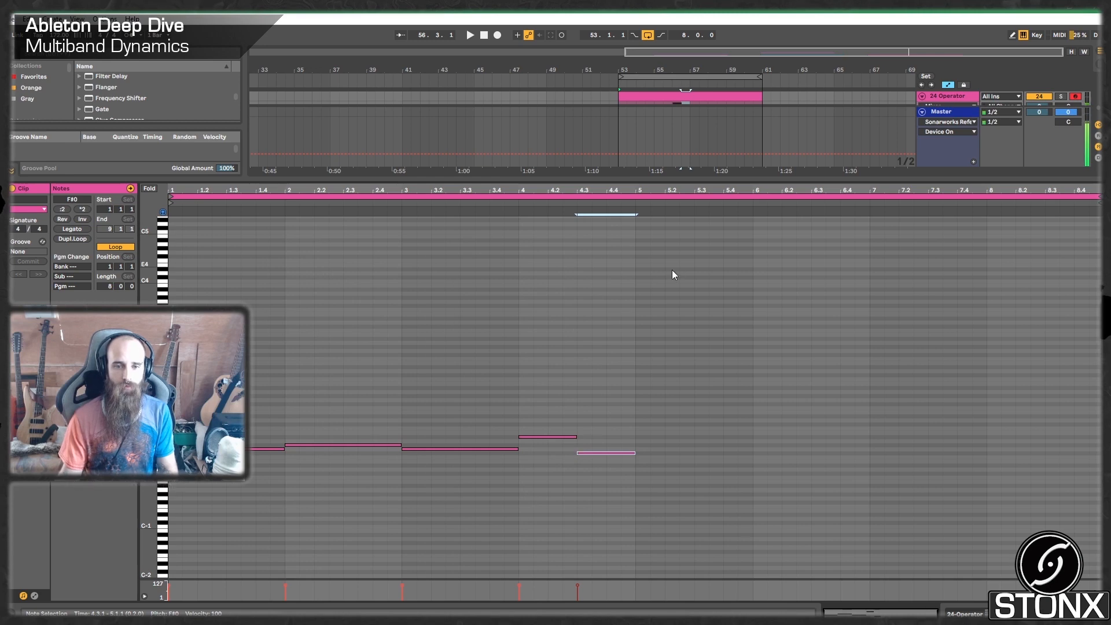
# Collapse the note editor to restore the full arrangement around the Operator track
pyautogui.moveTo(661, 179); pyautogui.dragTo(677, 578)
pyautogui.click(944, 469)
pyautogui.click(870, 468)
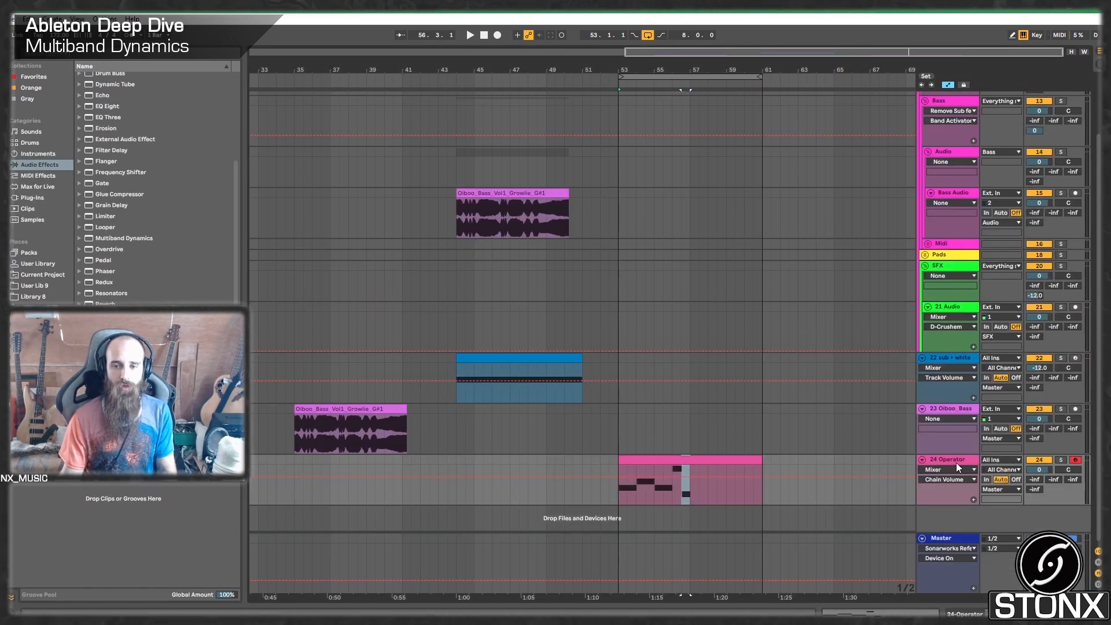
# Add an Auto Filter, switch it to low-pass, and place it at the end of the Operator track's device chain
pyautogui.doubleClick(956, 461)
pyautogui.scroll(4, 141, 213)
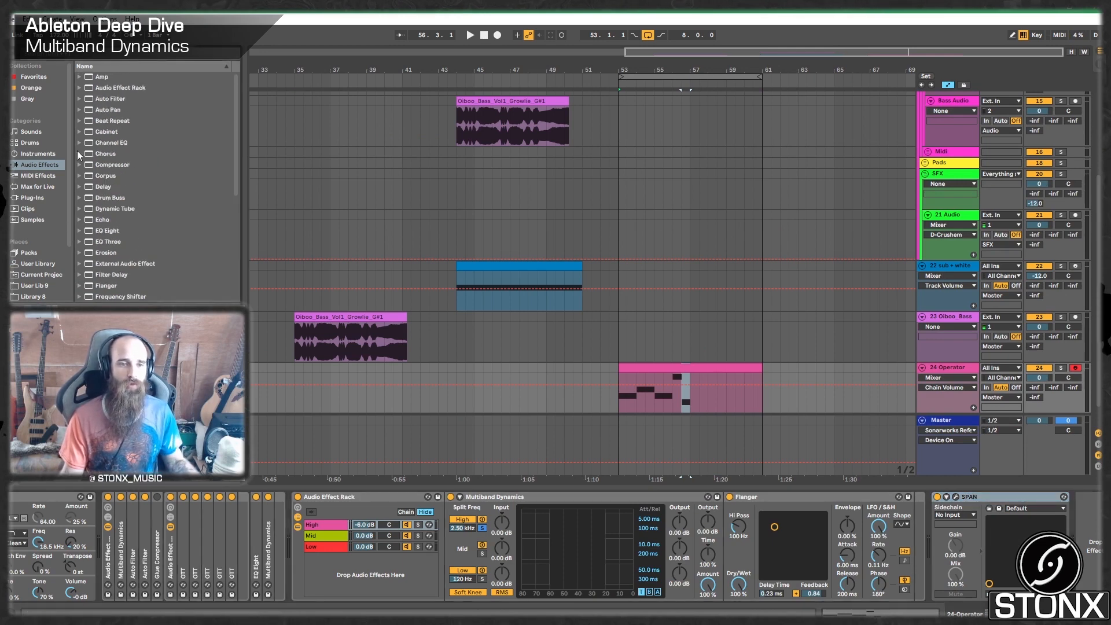
pyautogui.moveTo(102, 98); pyautogui.dragTo(944, 361)
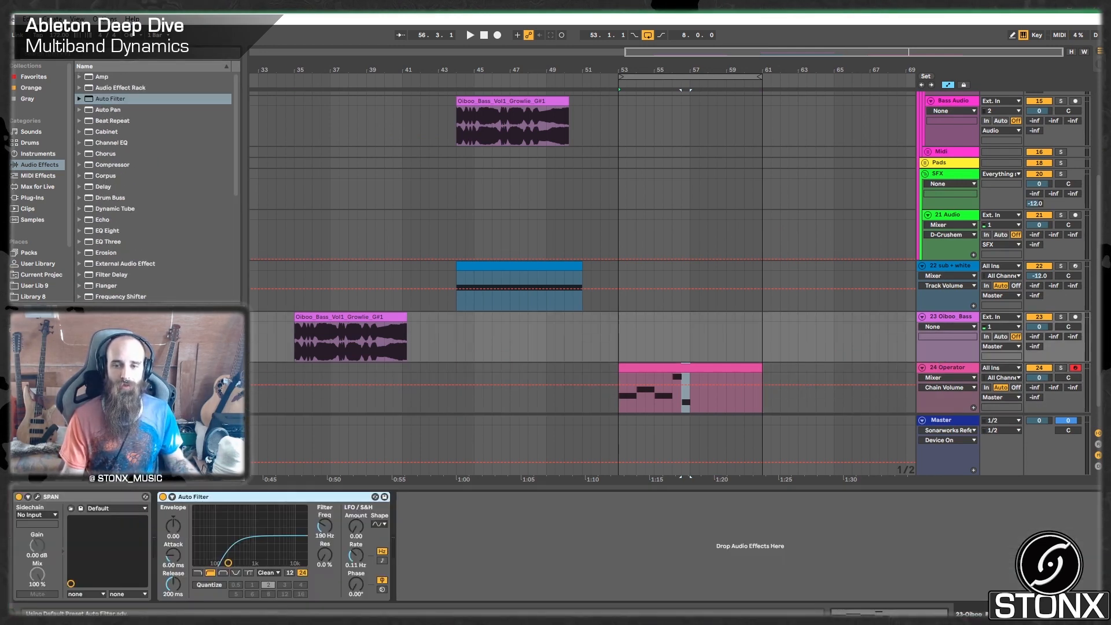
pyautogui.click(198, 572)
pyautogui.press('space')
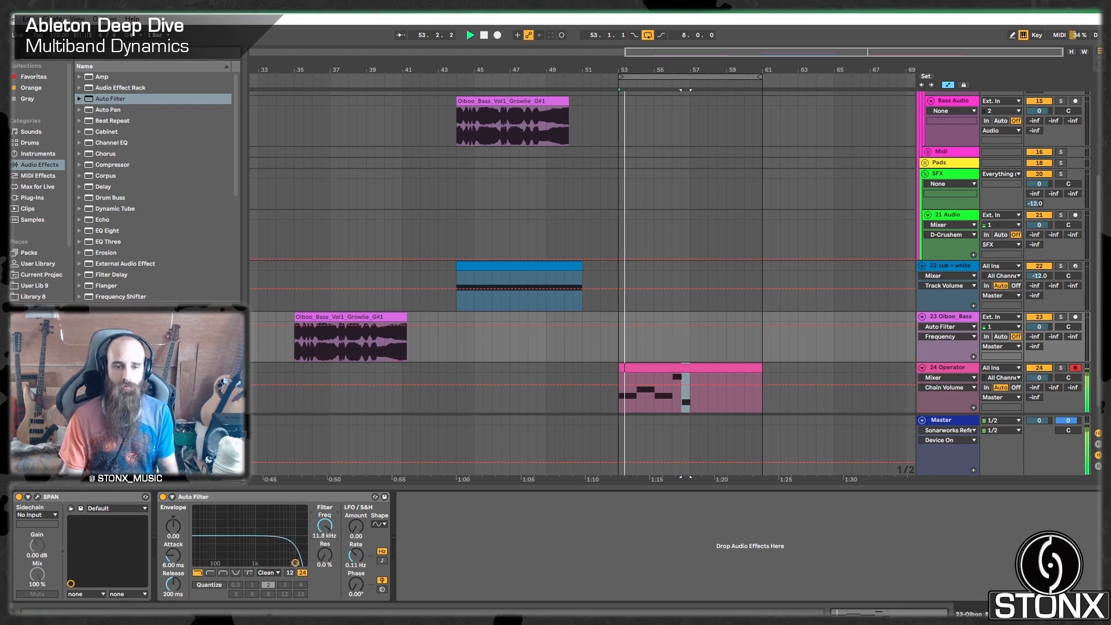
pyautogui.click(297, 498)
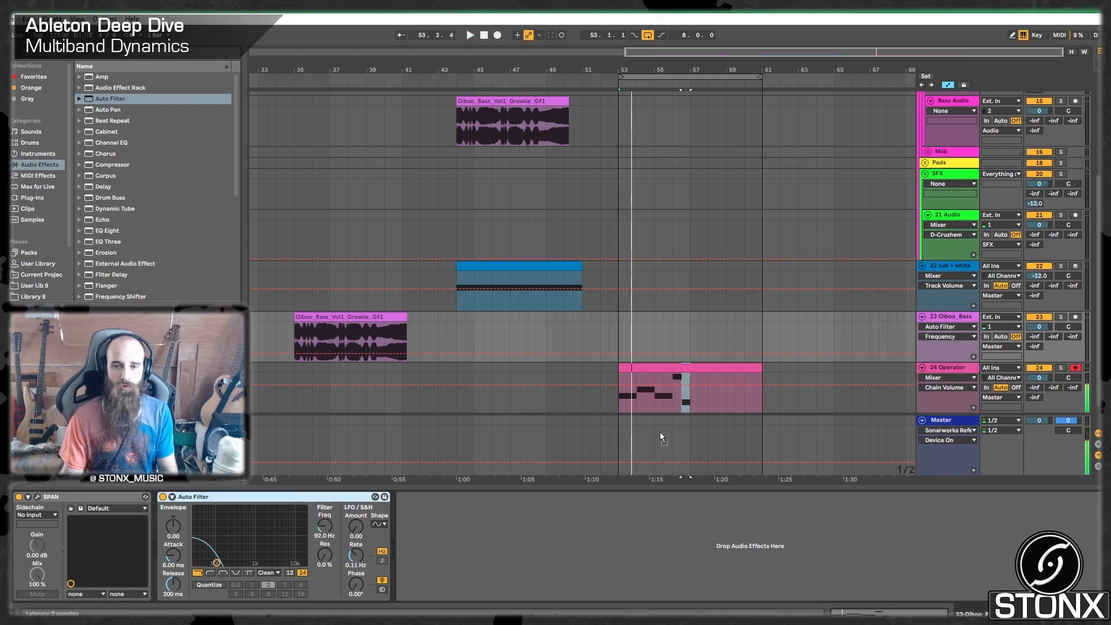
pyautogui.click(949, 369)
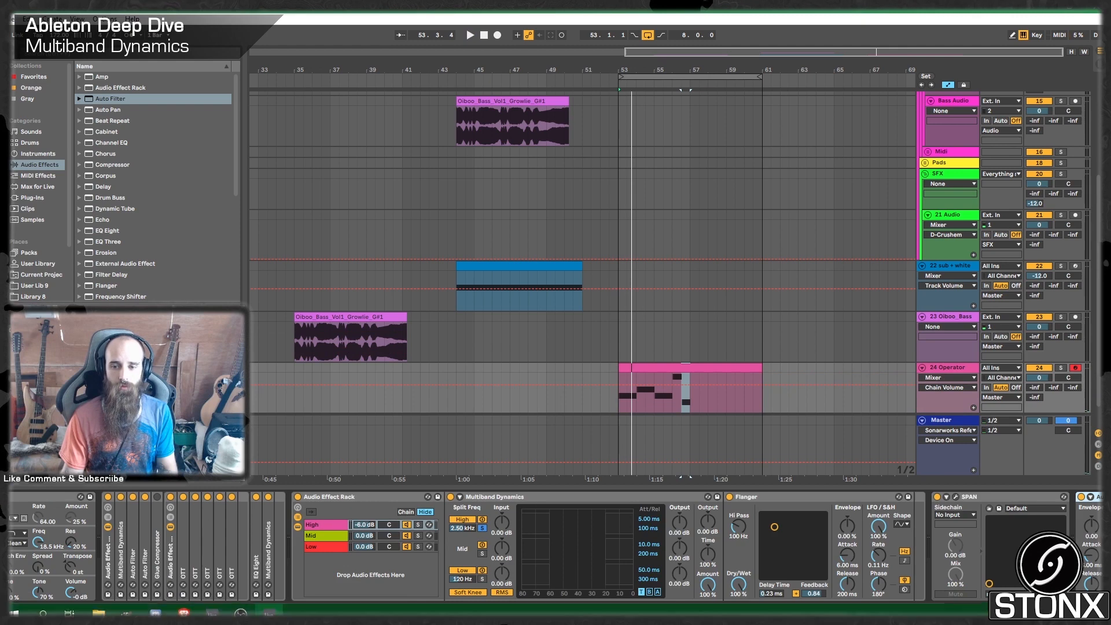
# Raise the Auto Filter's cutoff frequency to about 2.29 kHz while the Operator bass plays
pyautogui.click(914, 614)
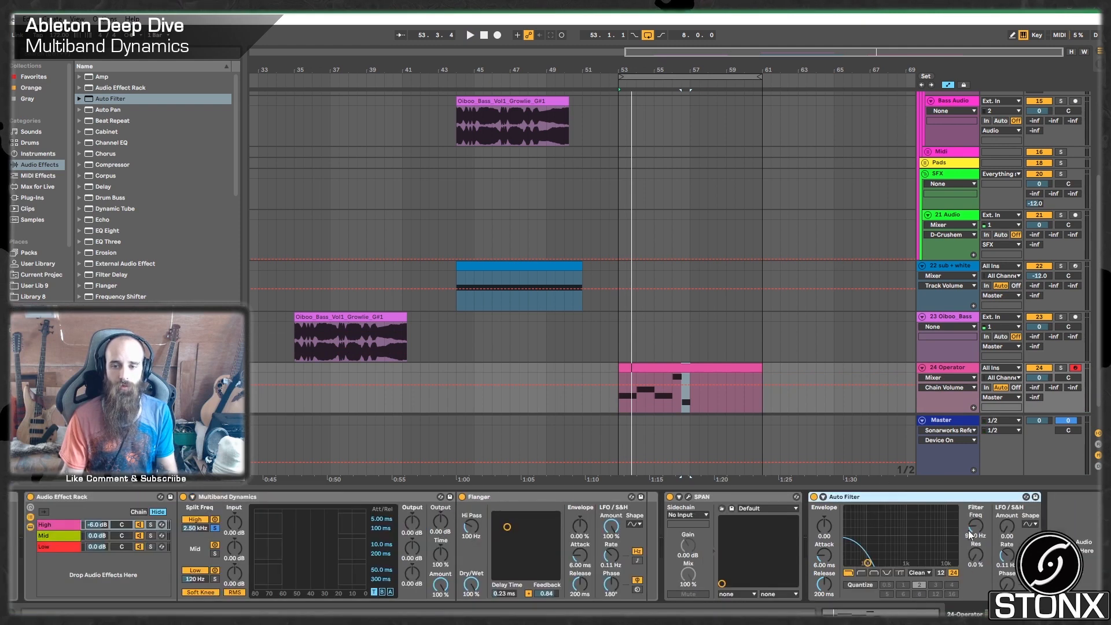
pyautogui.press('space')
pyautogui.moveTo(973, 527); pyautogui.dragTo(973, 439)
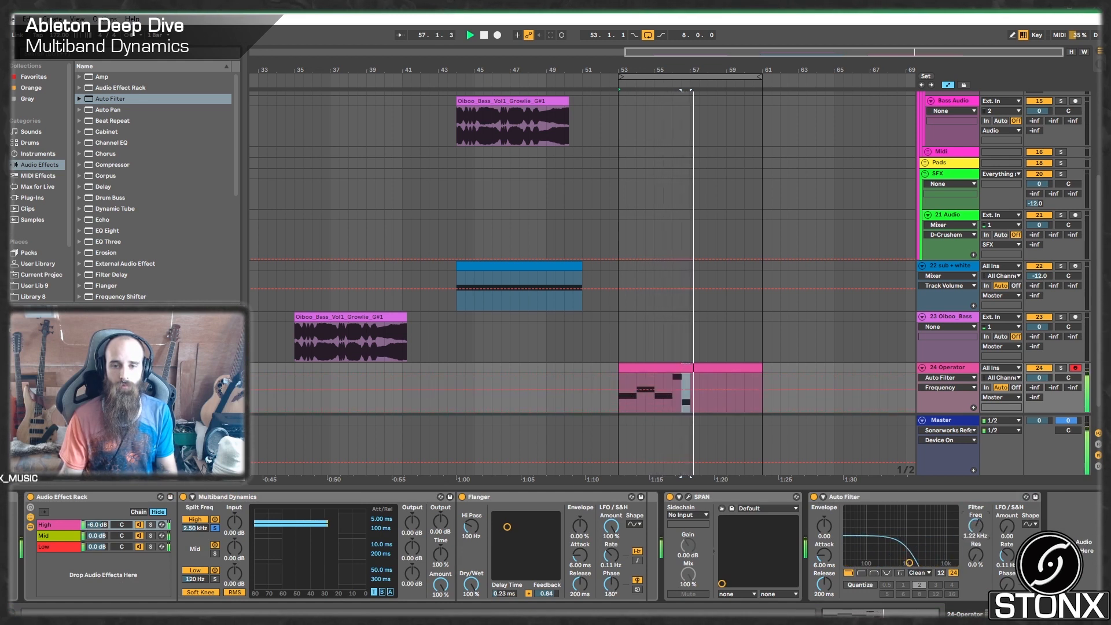
pyautogui.press('space')
# Shorten the Operator clip to four bars and duplicate it to fill bars 57 to 61
pyautogui.click(764, 368)
pyautogui.moveTo(761, 368); pyautogui.dragTo(691, 392)
pyautogui.hotkey('ctrl', 'd')
pyautogui.scroll(2, 665, 401)
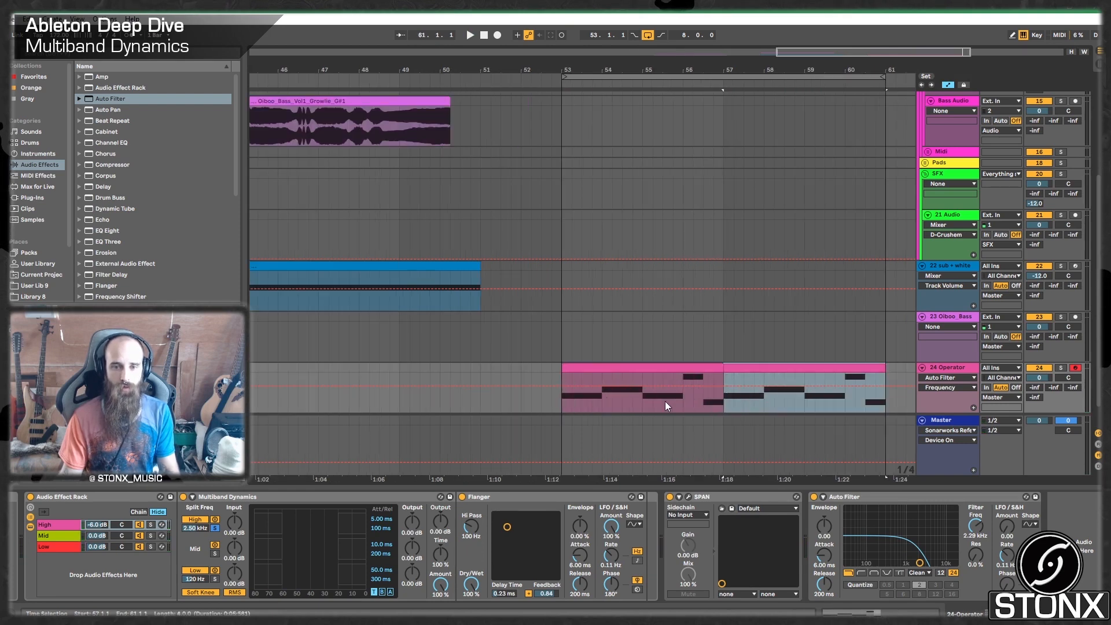
# Add the Max for Live LFO audio effect after the Auto Filter on the Operator track
pyautogui.click(43, 186)
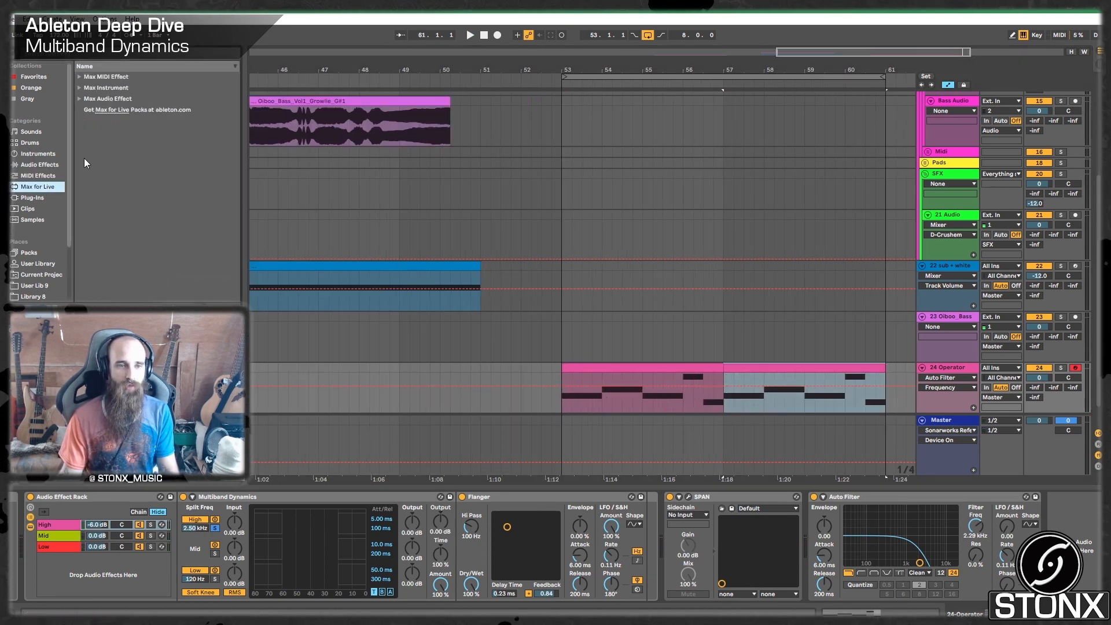
pyautogui.click(78, 99)
pyautogui.click(114, 232)
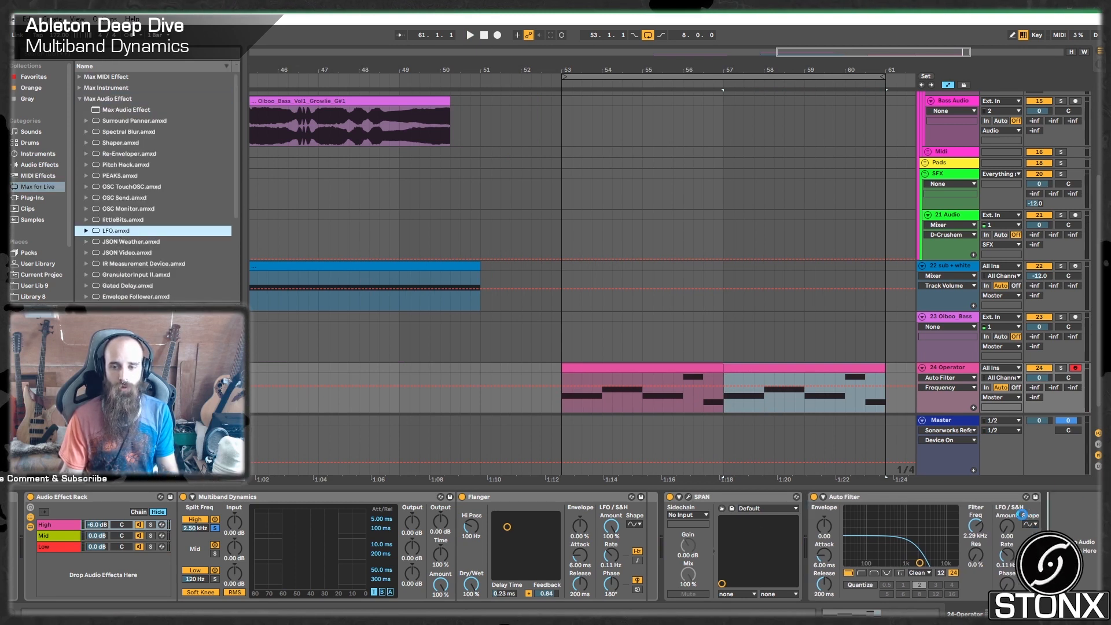
pyautogui.moveTo(1021, 514); pyautogui.dragTo(1045, 522)
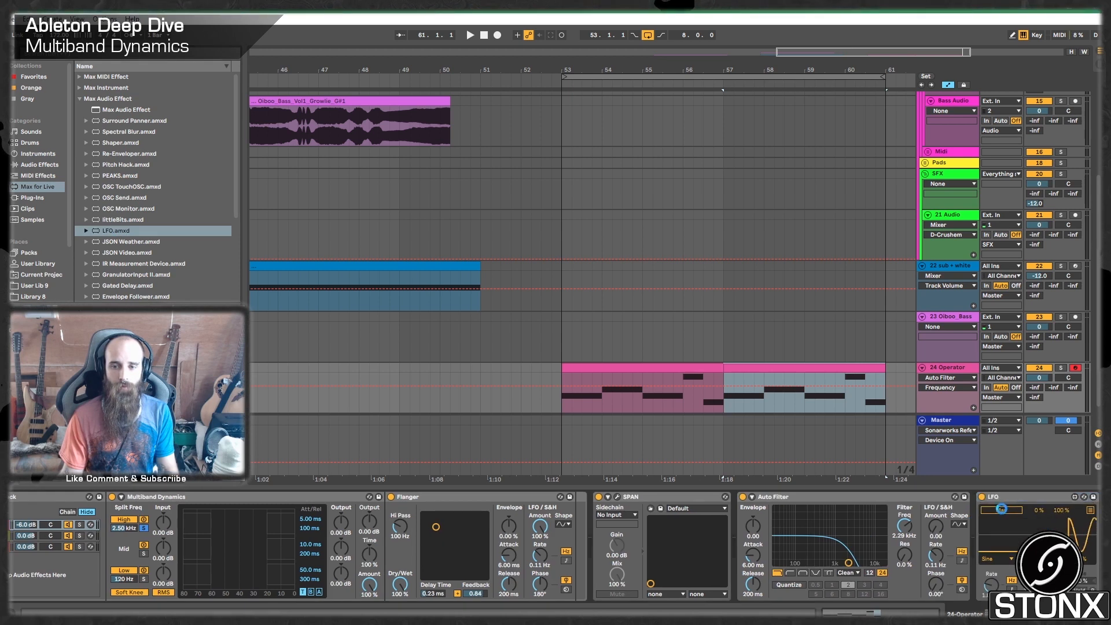
# Map the LFO to the Auto Filter frequency with a 56 % maximum, sync its rate to tempo, and play the loop
pyautogui.click(904, 525)
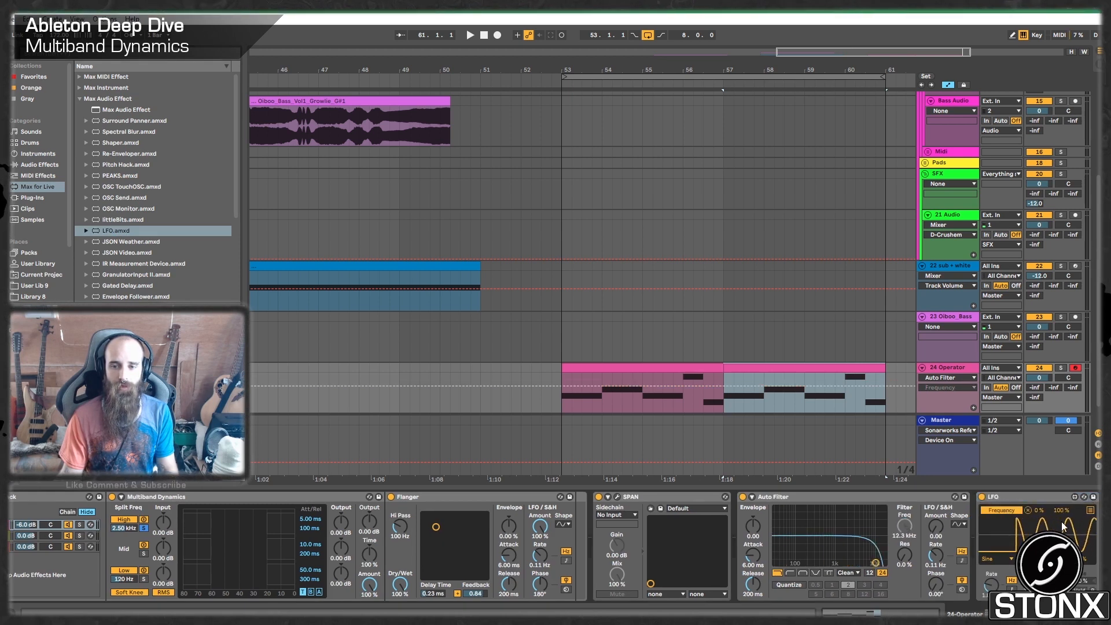
pyautogui.moveTo(1060, 510); pyautogui.dragTo(1059, 532)
pyautogui.click(1012, 589)
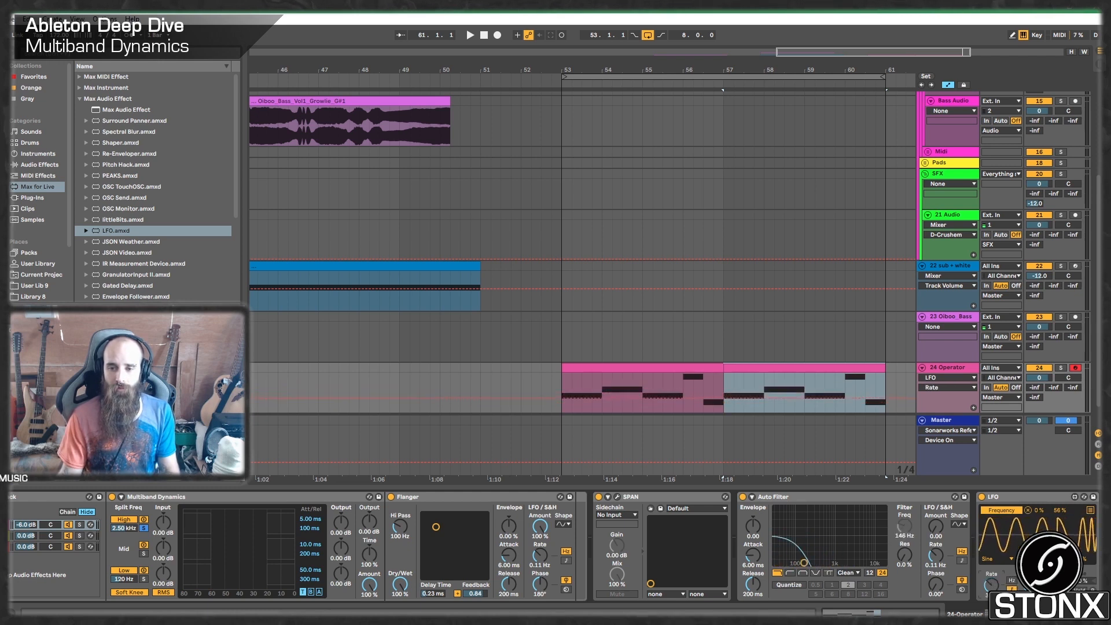
pyautogui.press('space')
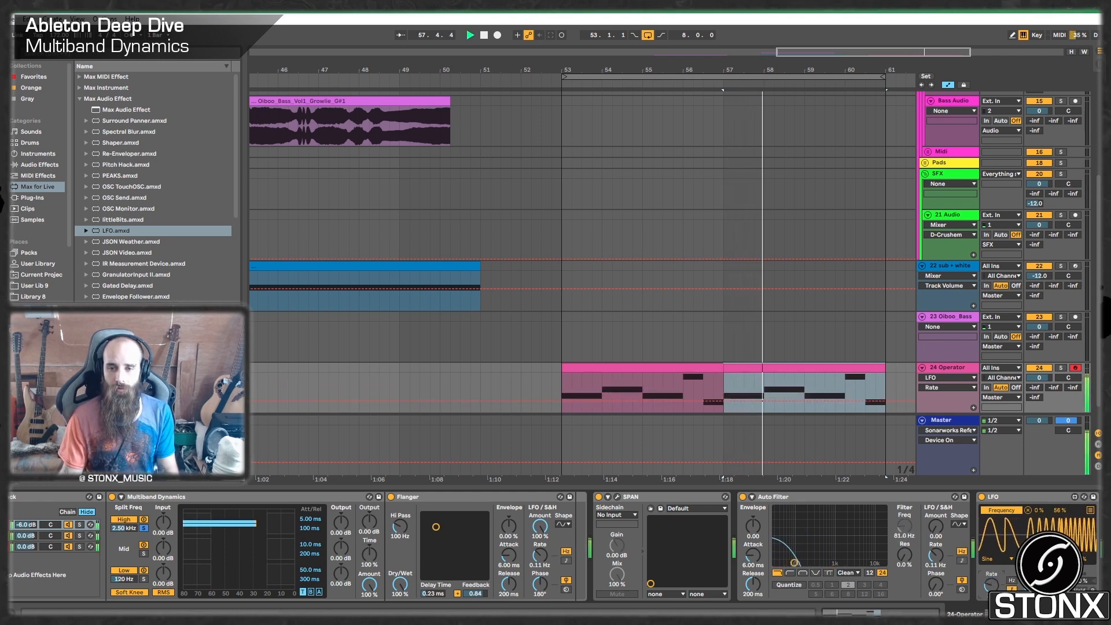
# Raise the LFO mapping's maximum to 89 % and show the LFO rate automation on the Operator track
pyautogui.rightClick(991, 585)
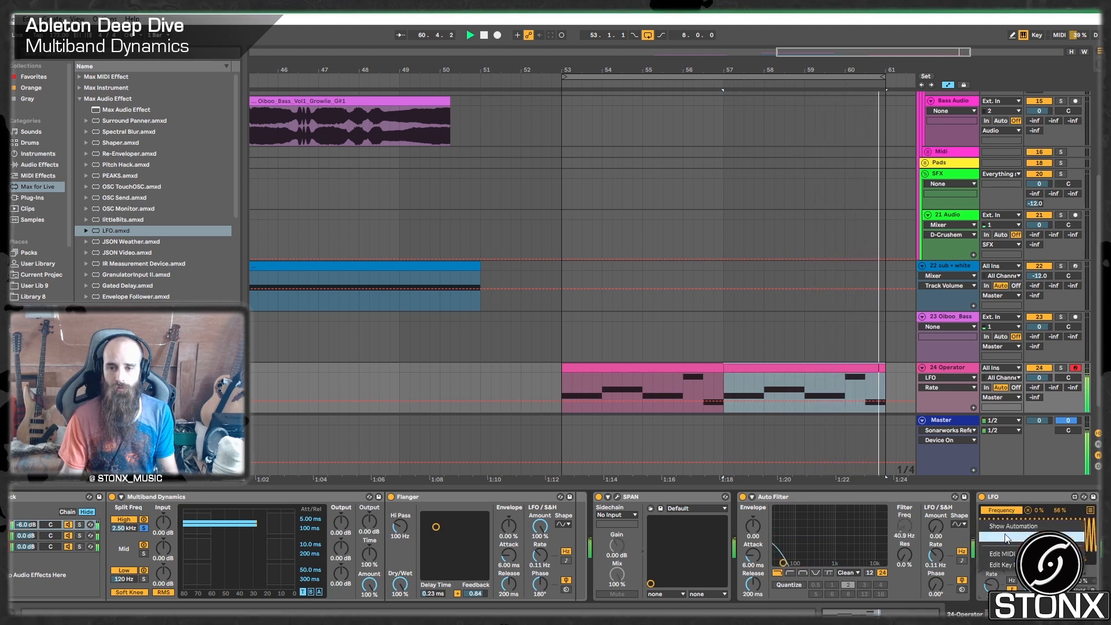
pyautogui.click(1012, 497)
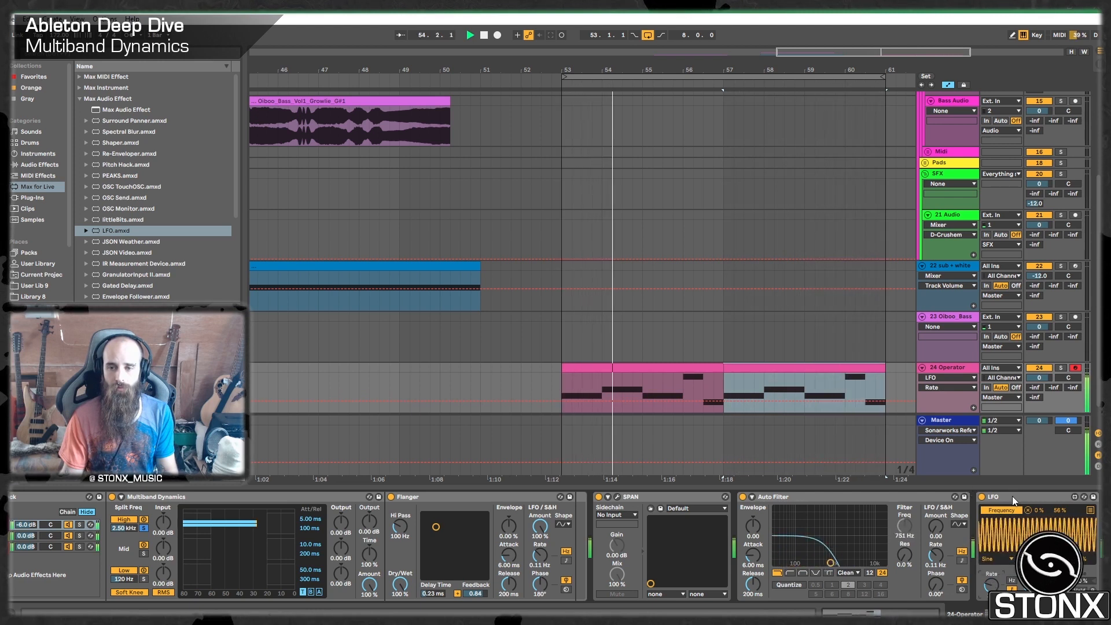
pyautogui.moveTo(1059, 513); pyautogui.dragTo(1059, 498)
pyautogui.rightClick(995, 587)
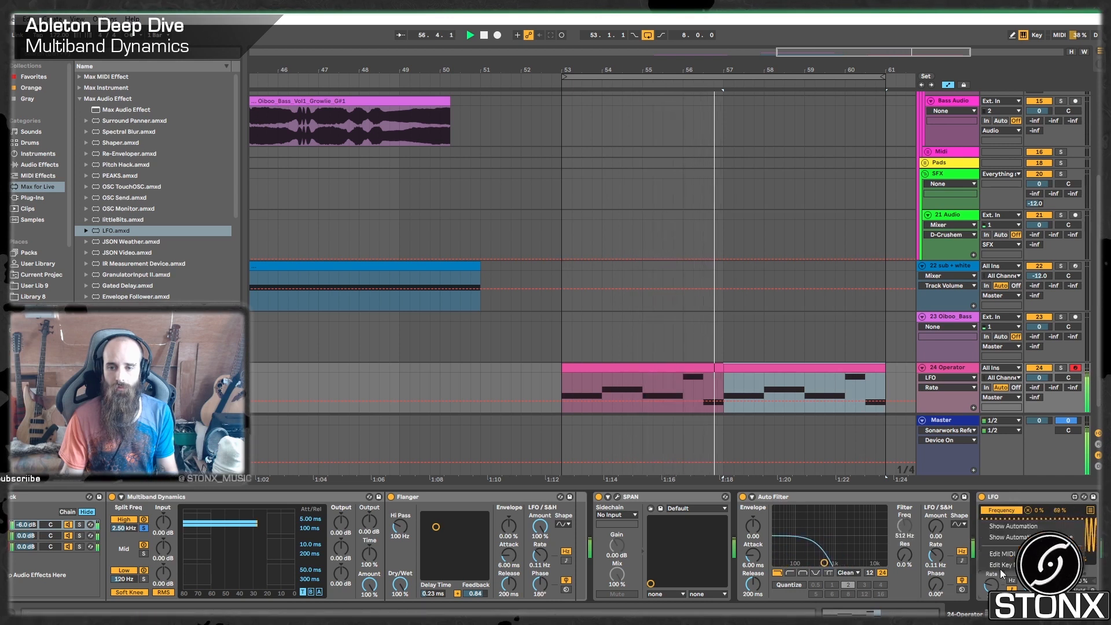
pyautogui.click(1003, 525)
pyautogui.press('space')
# Add LFO rate automation breakpoints at bars 54 and 55, and play from bar 53
pyautogui.moveTo(603, 400); pyautogui.dragTo(602, 397)
pyautogui.click(642, 404)
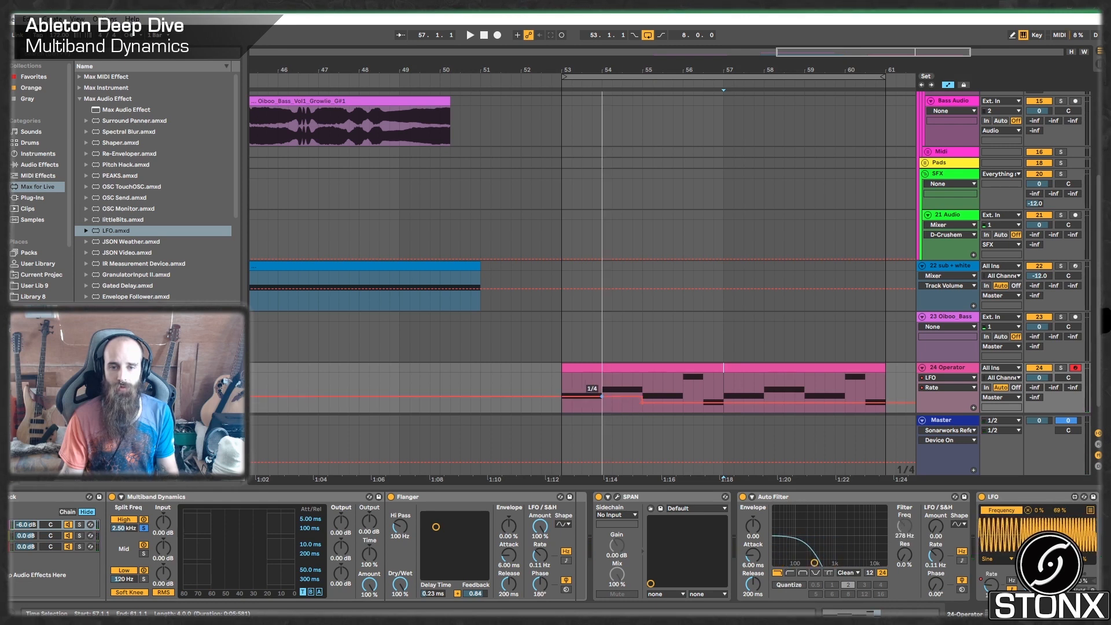
pyautogui.click(559, 377)
pyautogui.press('space')
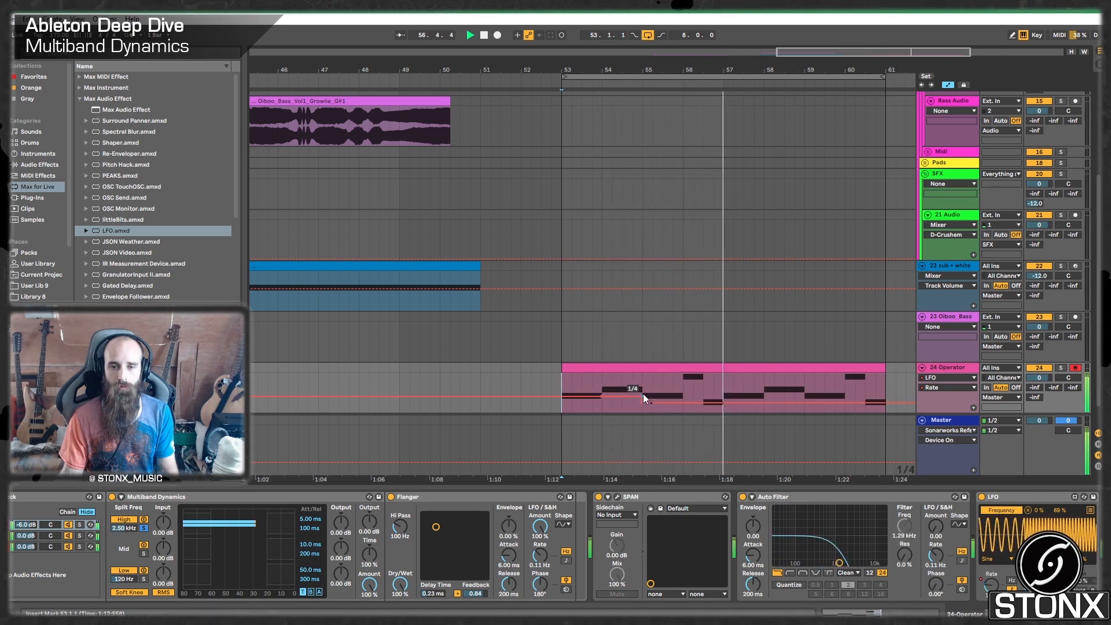
# Shape the LFO rate automation into steps between bars 54 and 59, with a 5/16 value at bar 55
pyautogui.moveTo(642, 403); pyautogui.dragTo(602, 398)
pyautogui.click(688, 404)
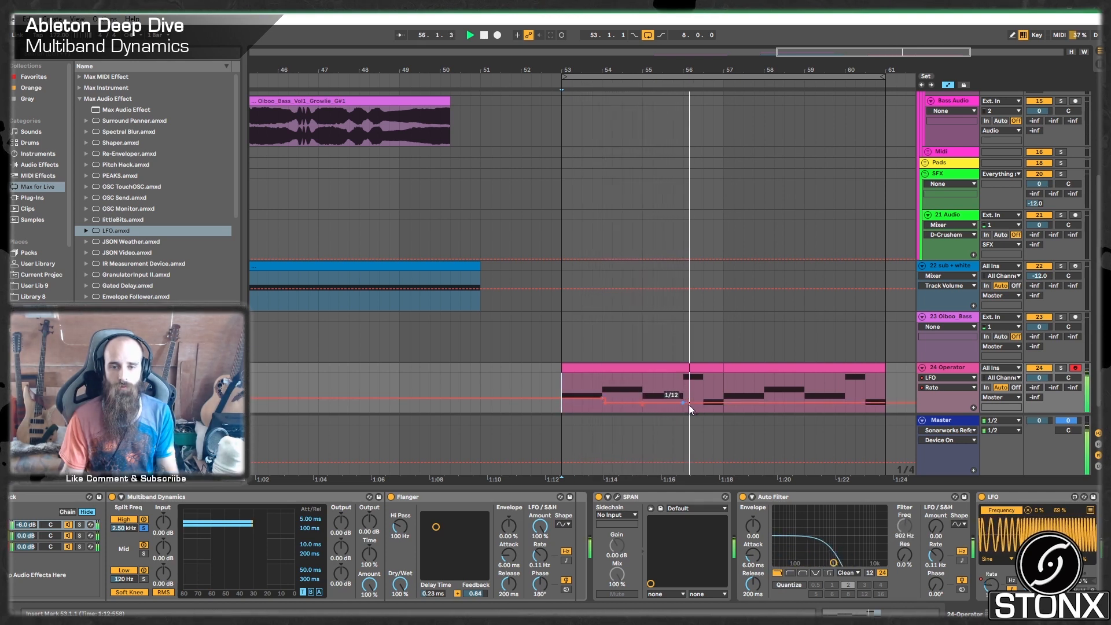
pyautogui.moveTo(689, 404); pyautogui.dragTo(804, 401)
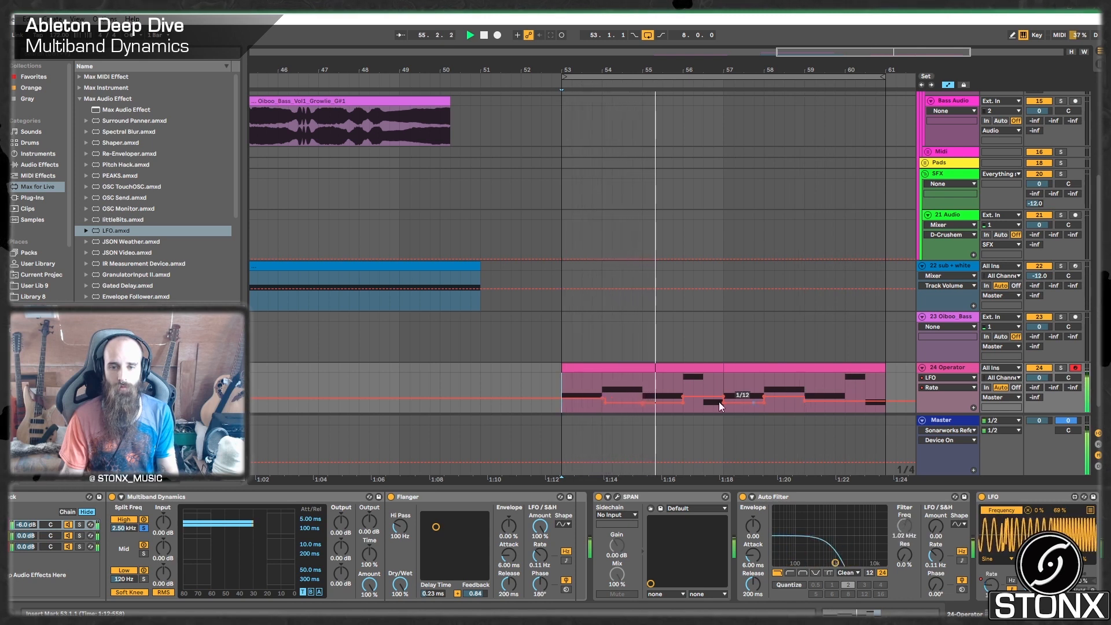
pyautogui.moveTo(641, 402); pyautogui.dragTo(642, 395)
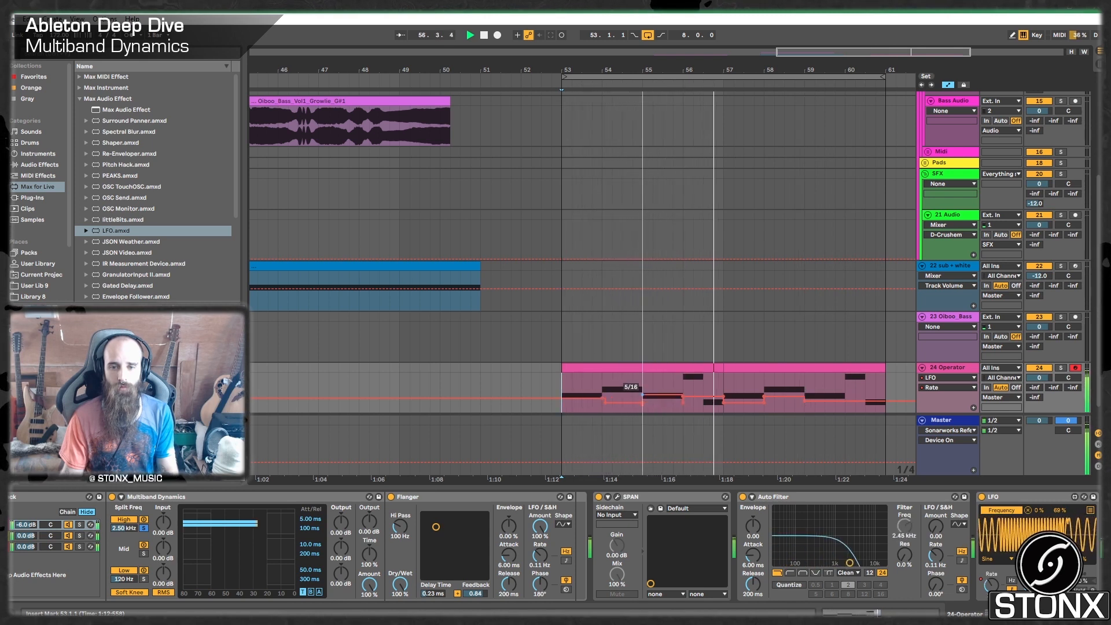
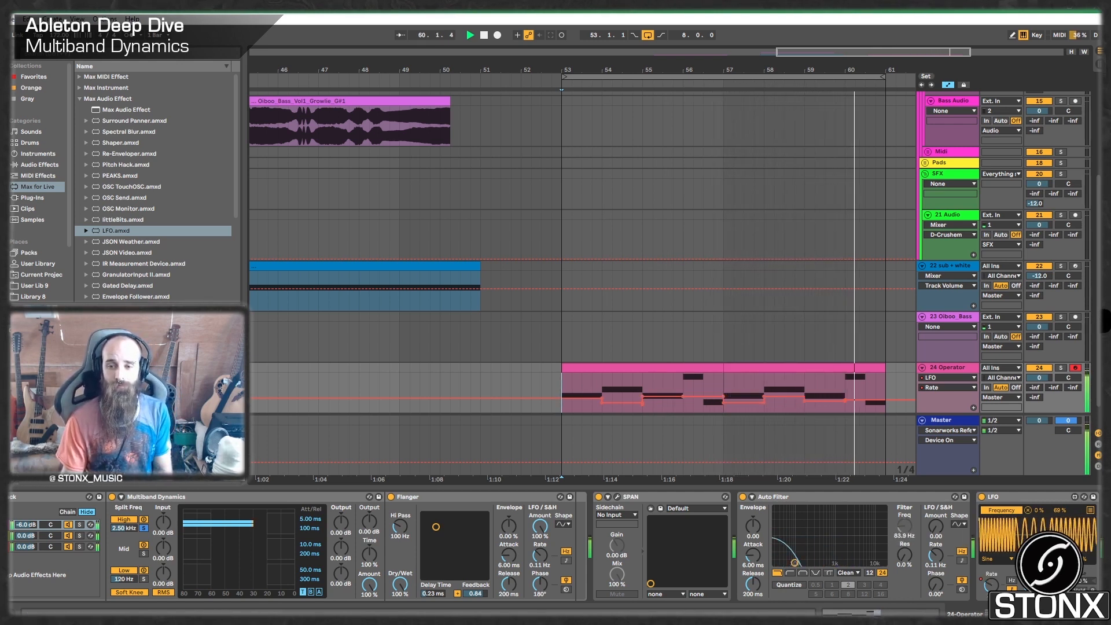
# Return to the Operator device at the start of the chain and fold the rack's Multiband Dynamics and Flanger
pyautogui.scroll(-2, 1082, 574)
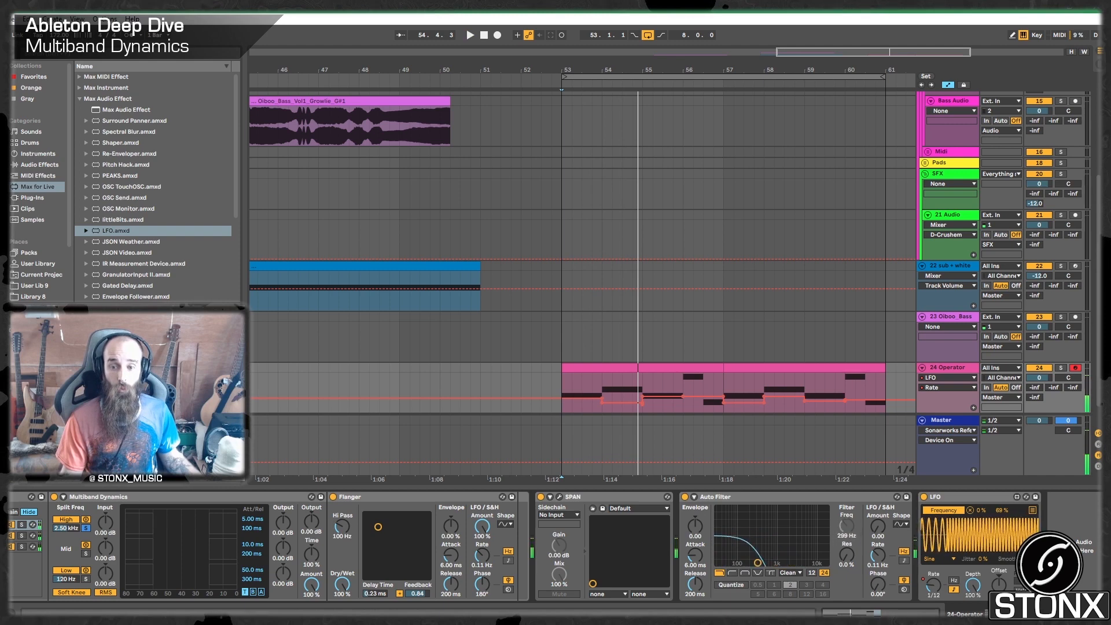
pyautogui.scroll(12, 895, 523)
pyautogui.click(118, 498)
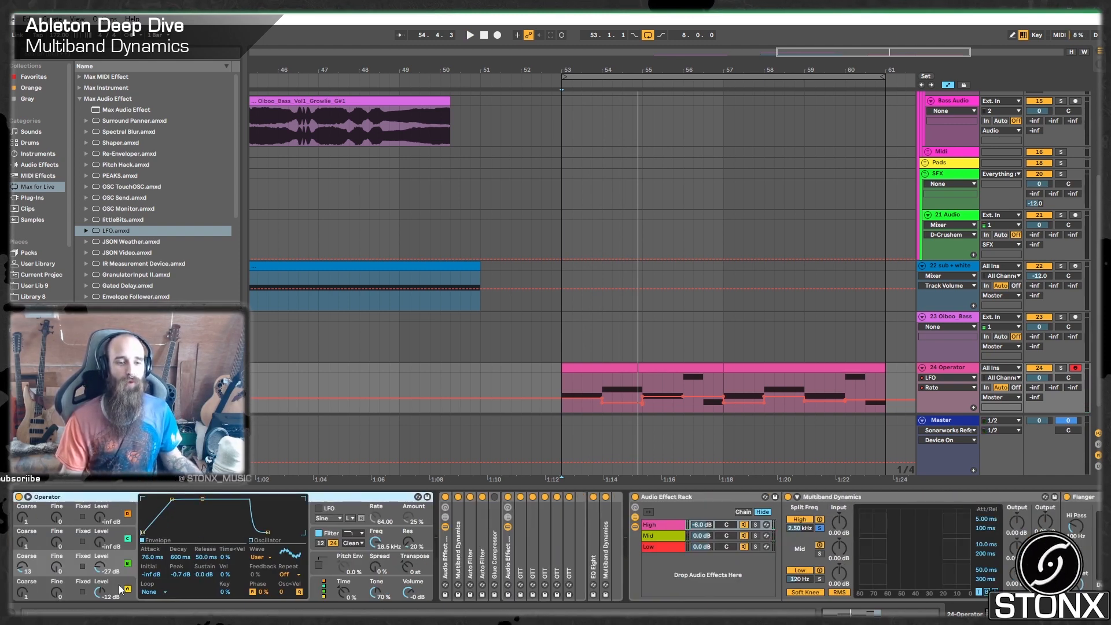
pyautogui.click(115, 555)
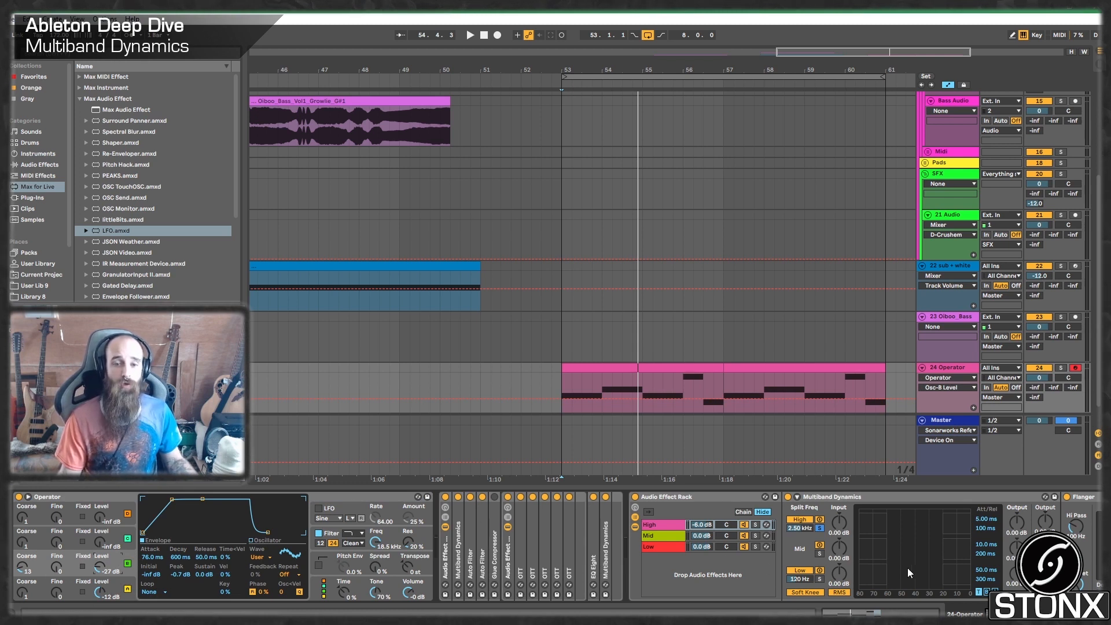
pyautogui.doubleClick(847, 495)
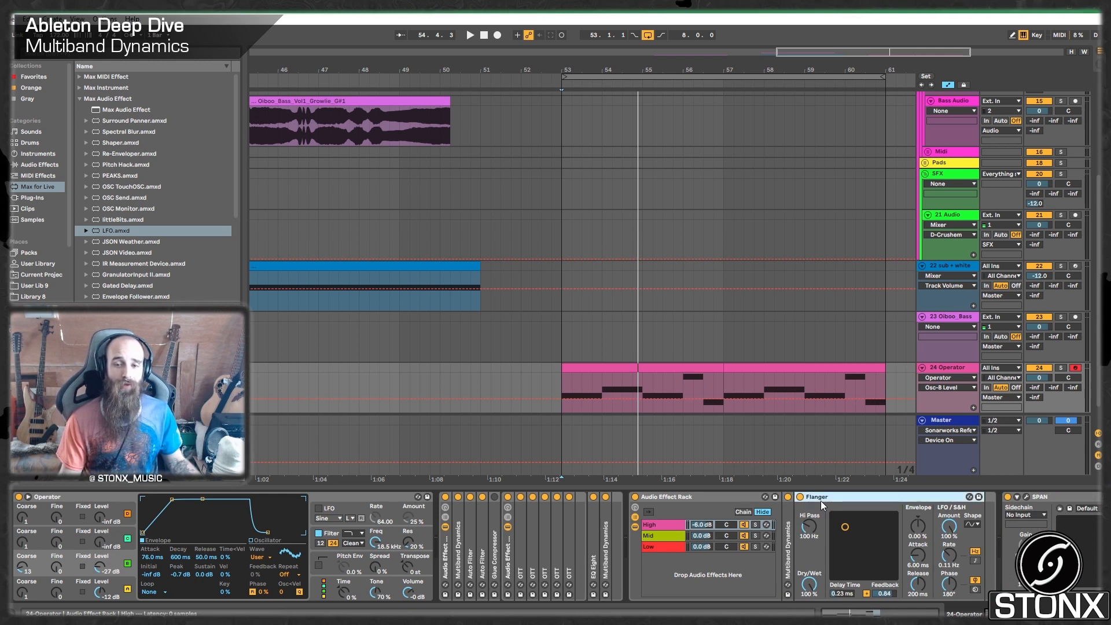
pyautogui.doubleClick(821, 500)
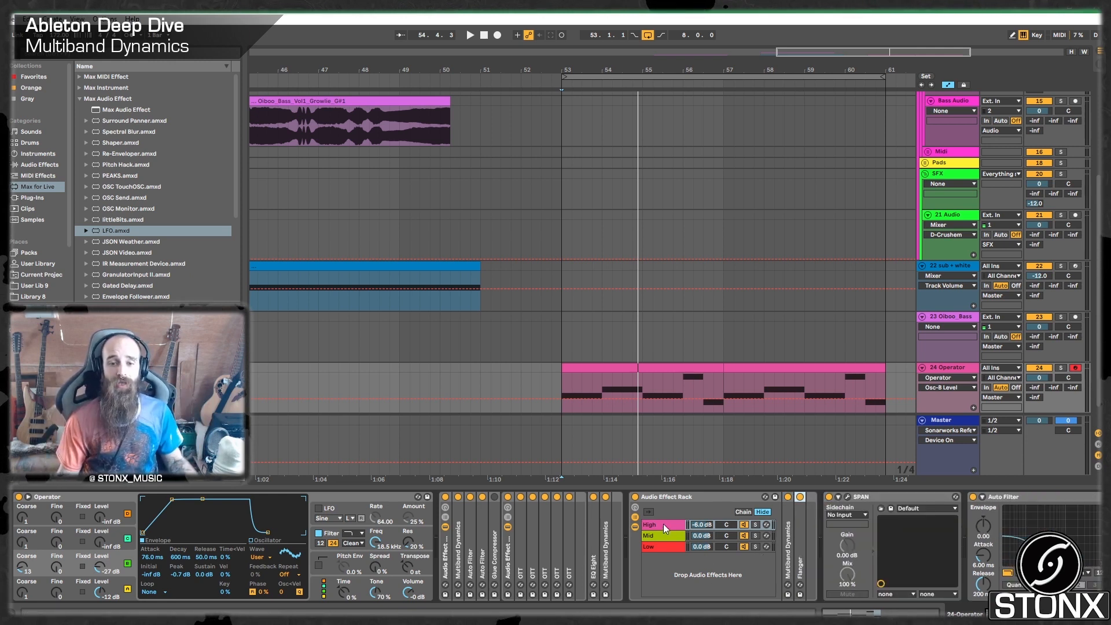
# Fold the High/Mid/Low Audio Effect Rack, close the SPAN window, and zoom the arrangement out to its full length
pyautogui.click(670, 498)
pyautogui.doubleClick(670, 498)
pyautogui.click(670, 497)
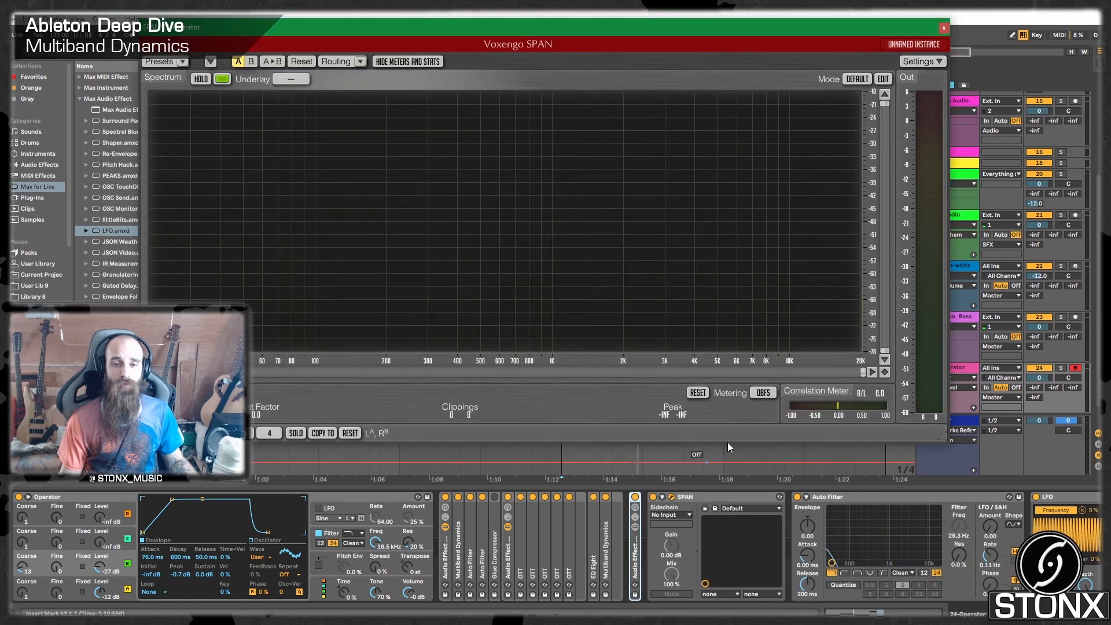
pyautogui.click(944, 29)
pyautogui.moveTo(884, 53); pyautogui.dragTo(802, 53)
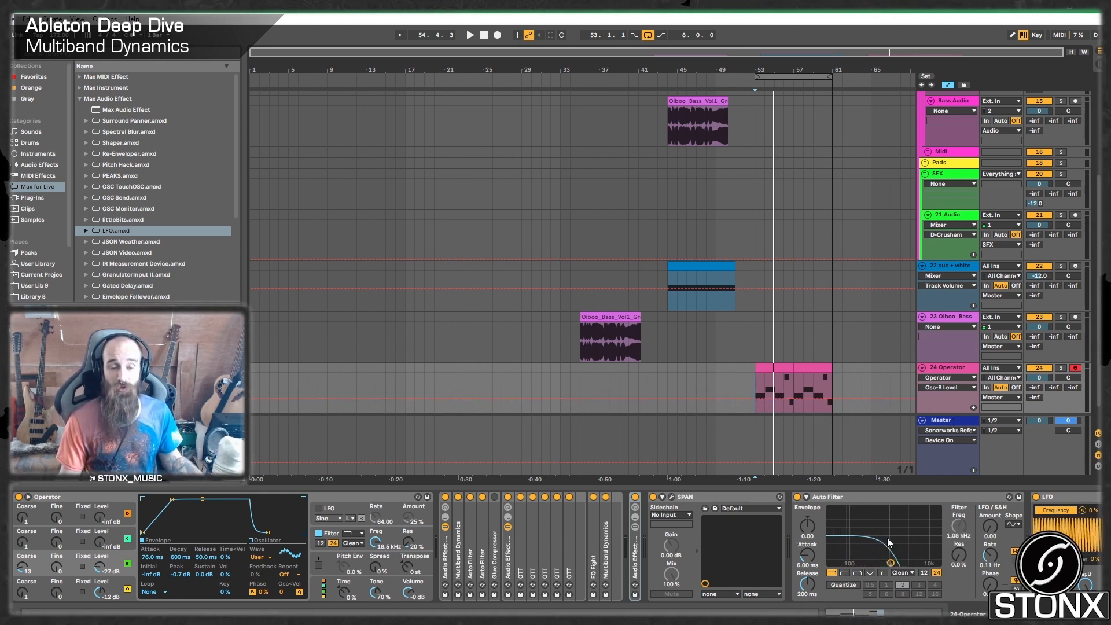
# Check the second OTT's settings and fold the OTT, SPAN, Auto Filter and LFO devices
pyautogui.doubleClick(534, 545)
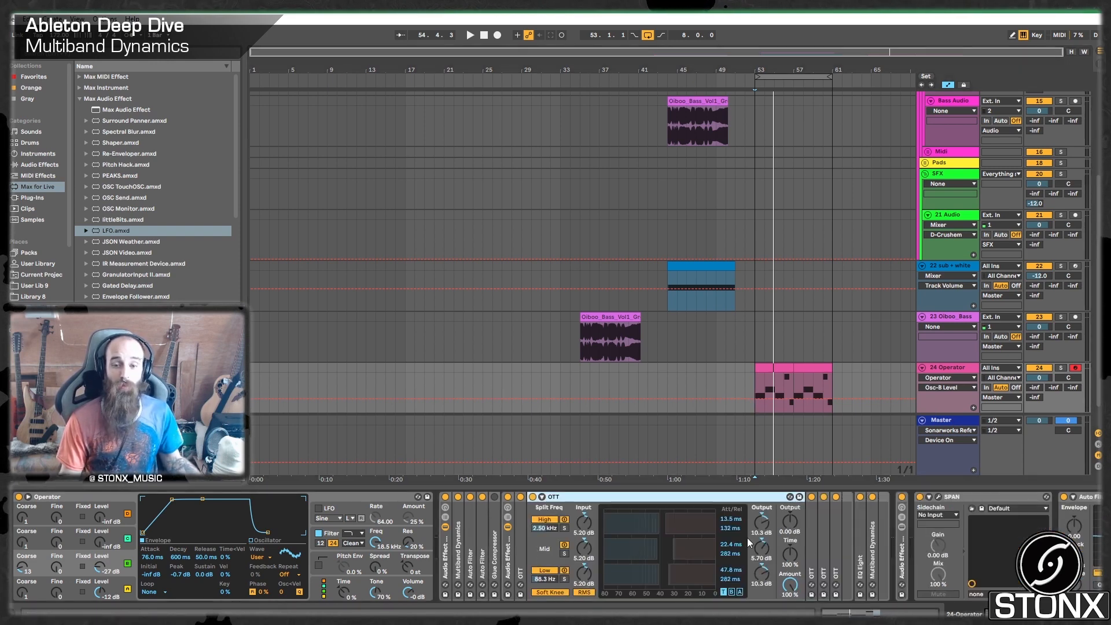
pyautogui.doubleClick(696, 499)
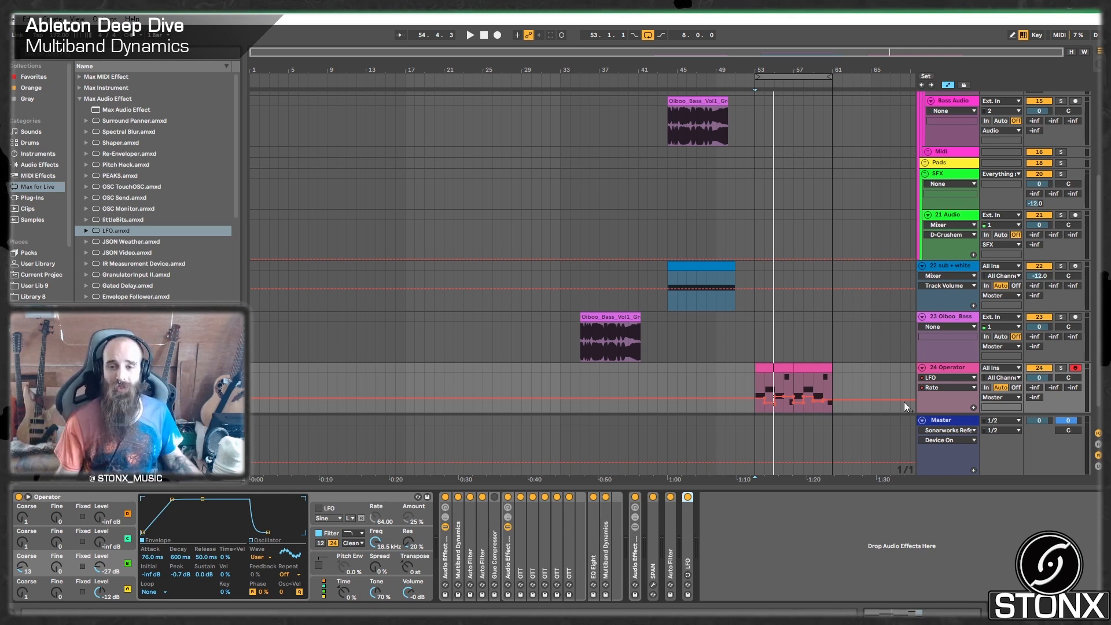
pyautogui.click(964, 372)
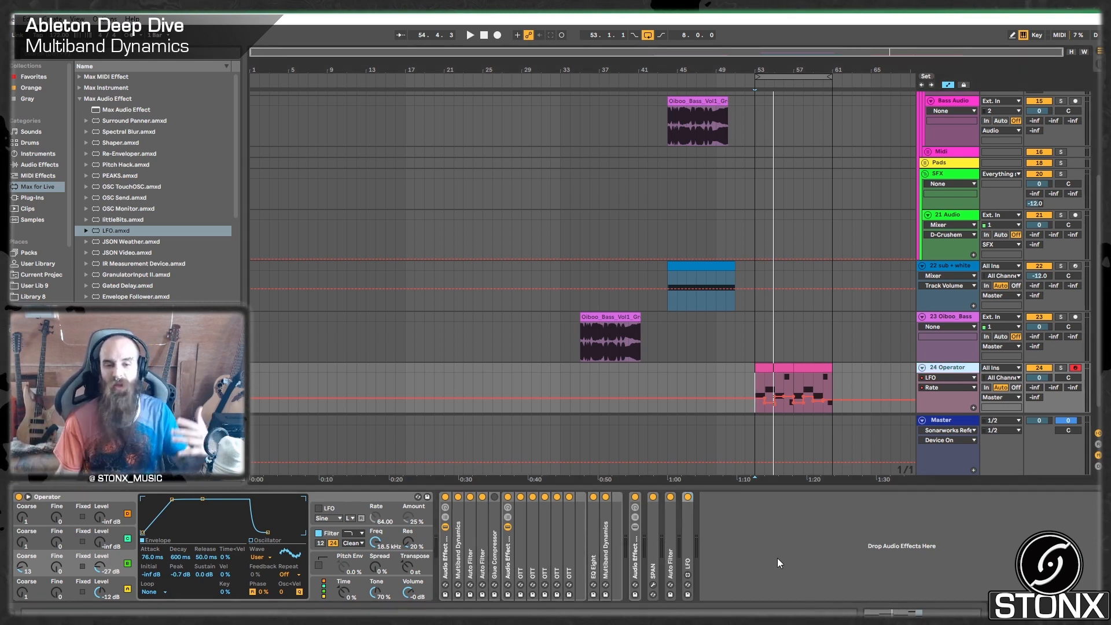
# Inspect the last OTT's settings, then play the Operator bass from bar 53
pyautogui.doubleClick(568, 535)
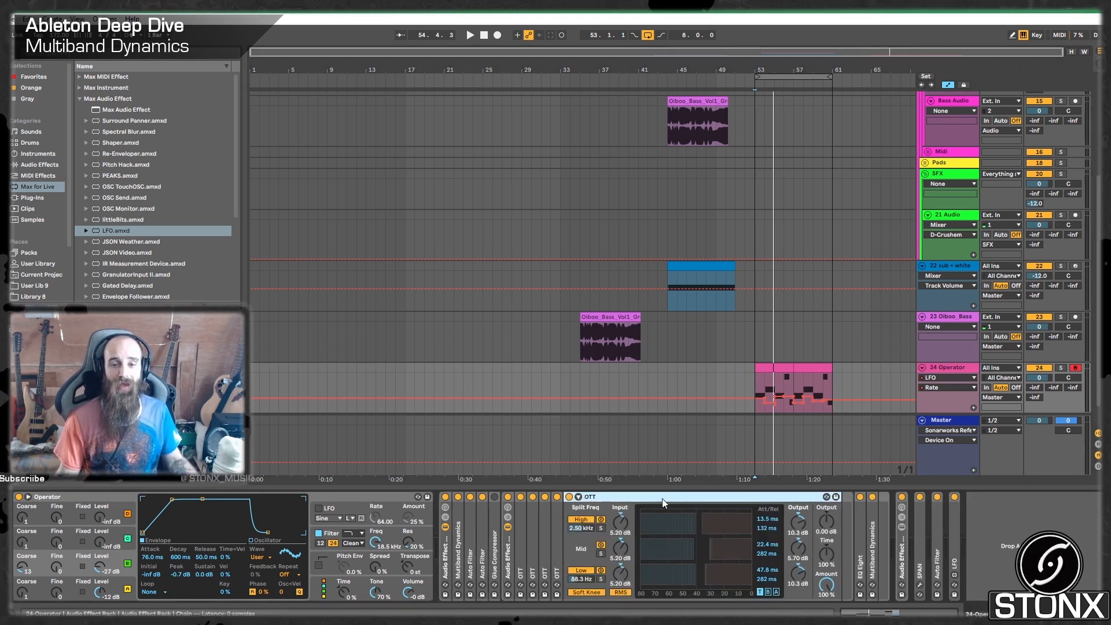
pyautogui.doubleClick(662, 498)
pyautogui.click(754, 385)
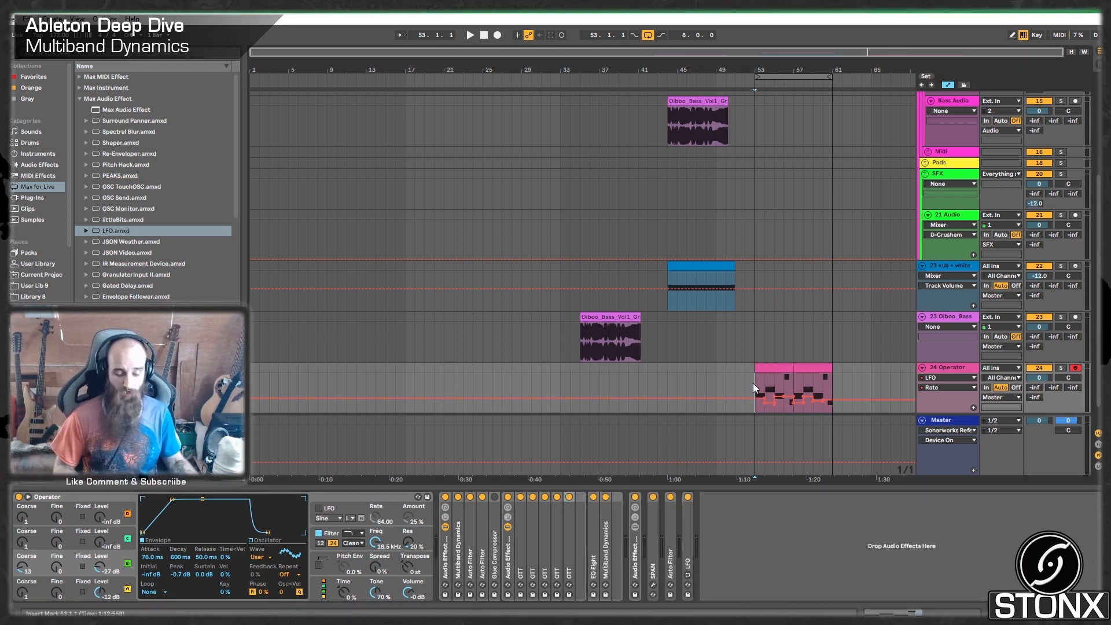
pyautogui.press('space')
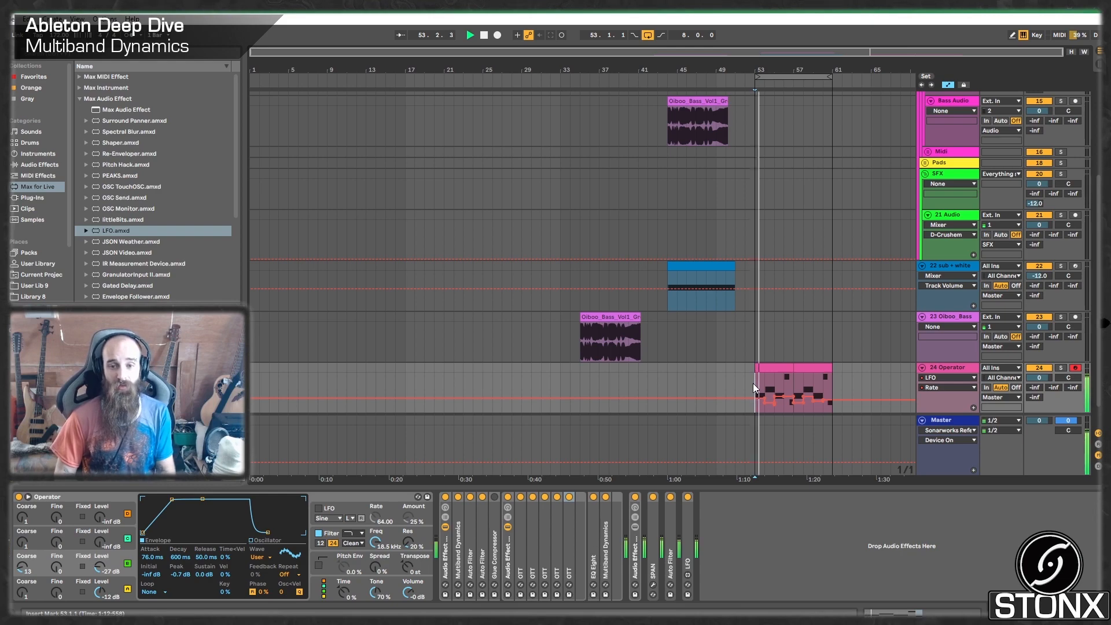